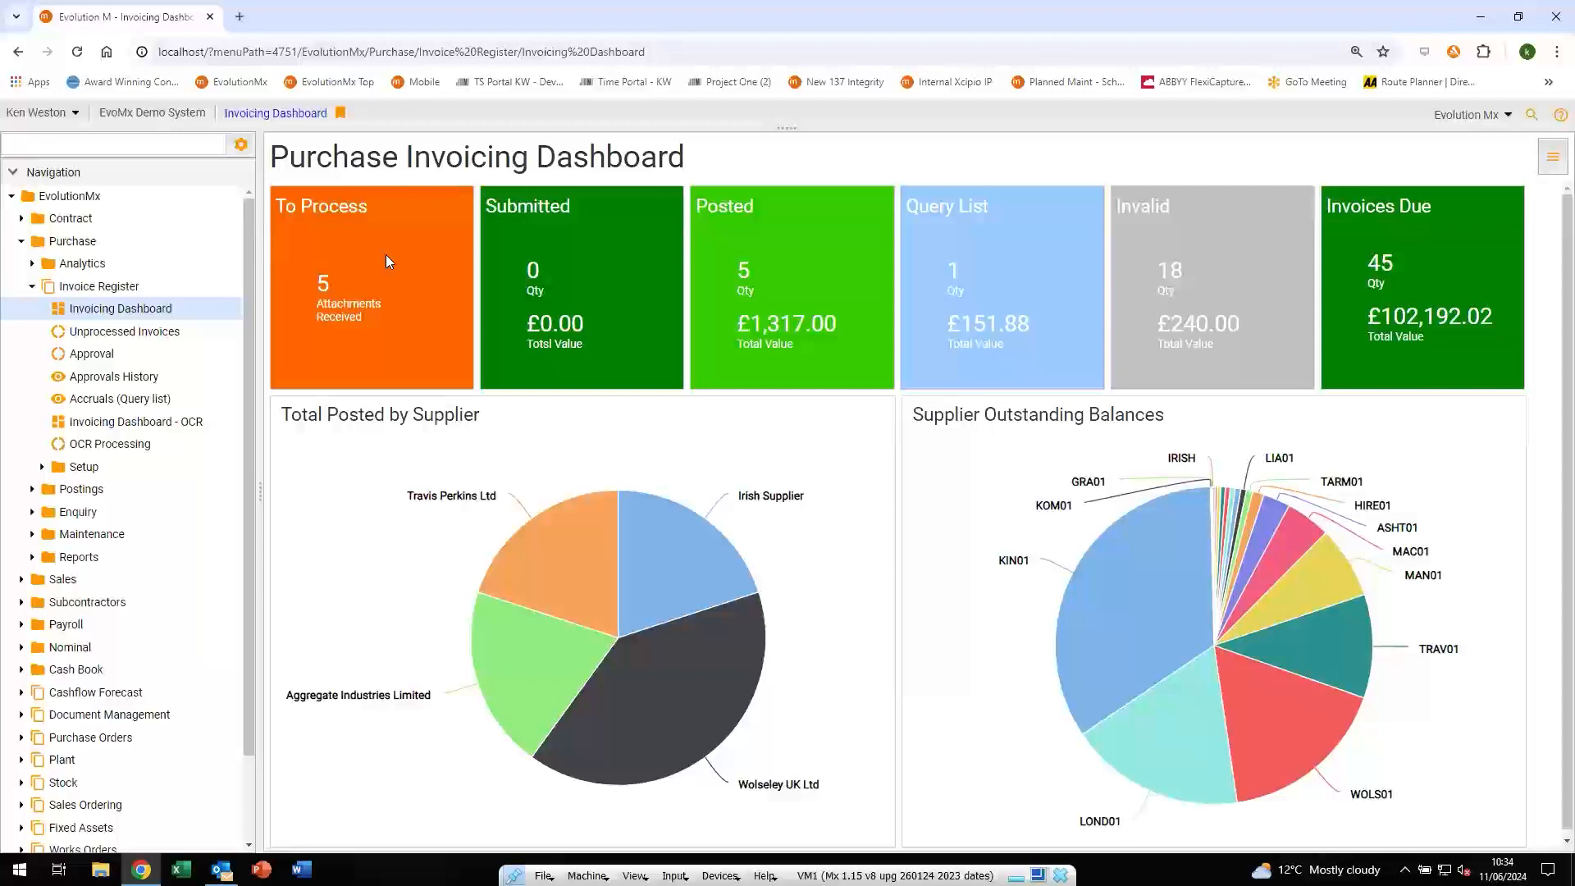
# Open the attachments waiting to be processed and preview items 32, 33 and 34
pyautogui.click(389, 261)
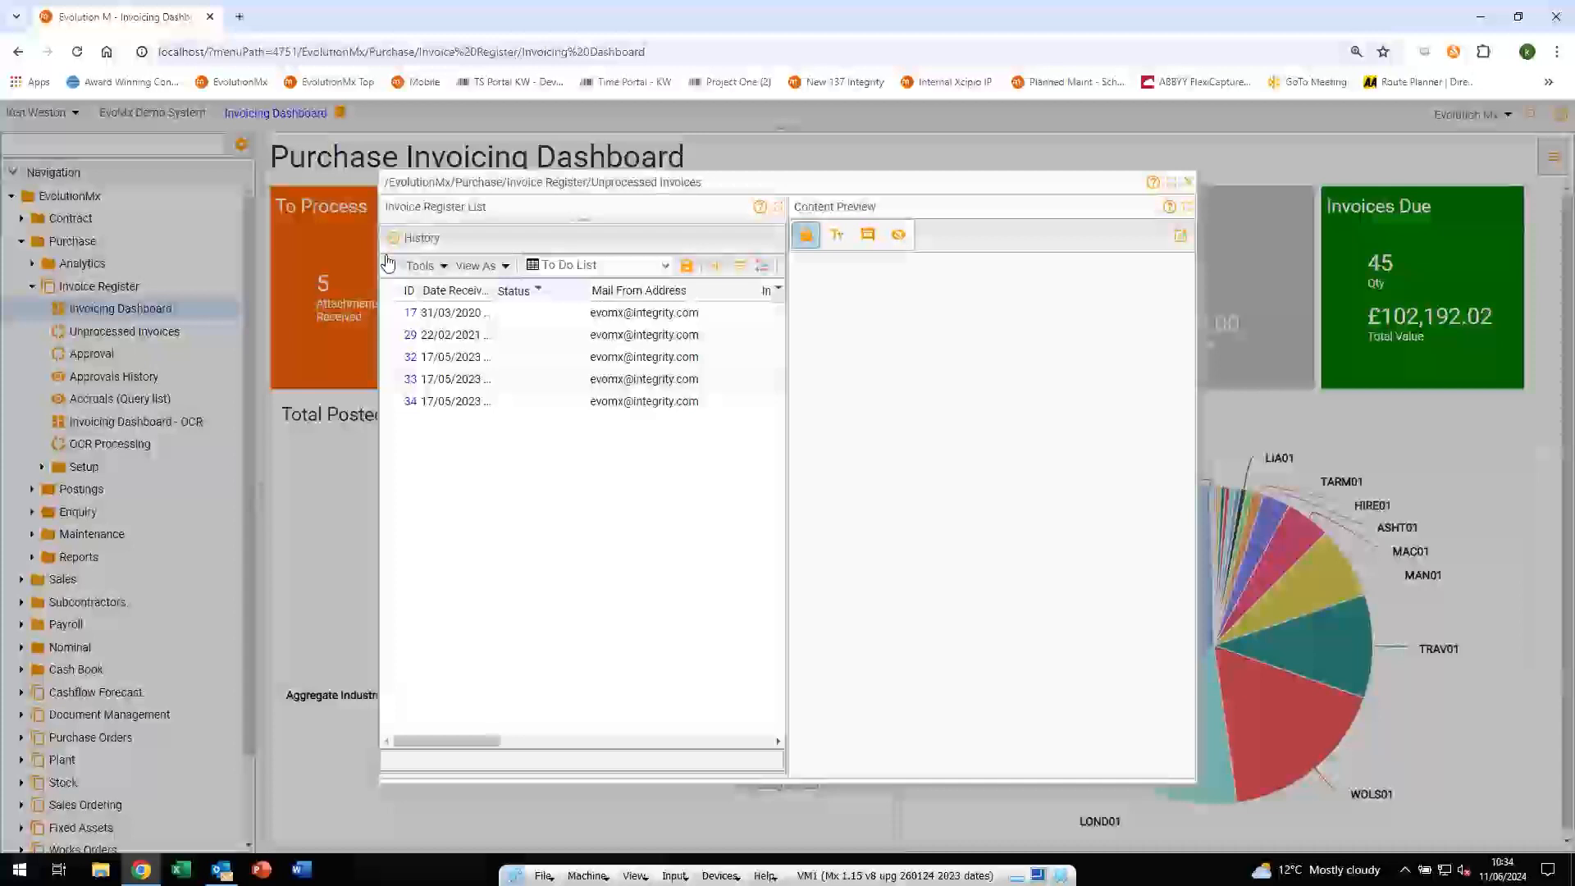
pyautogui.click(508, 360)
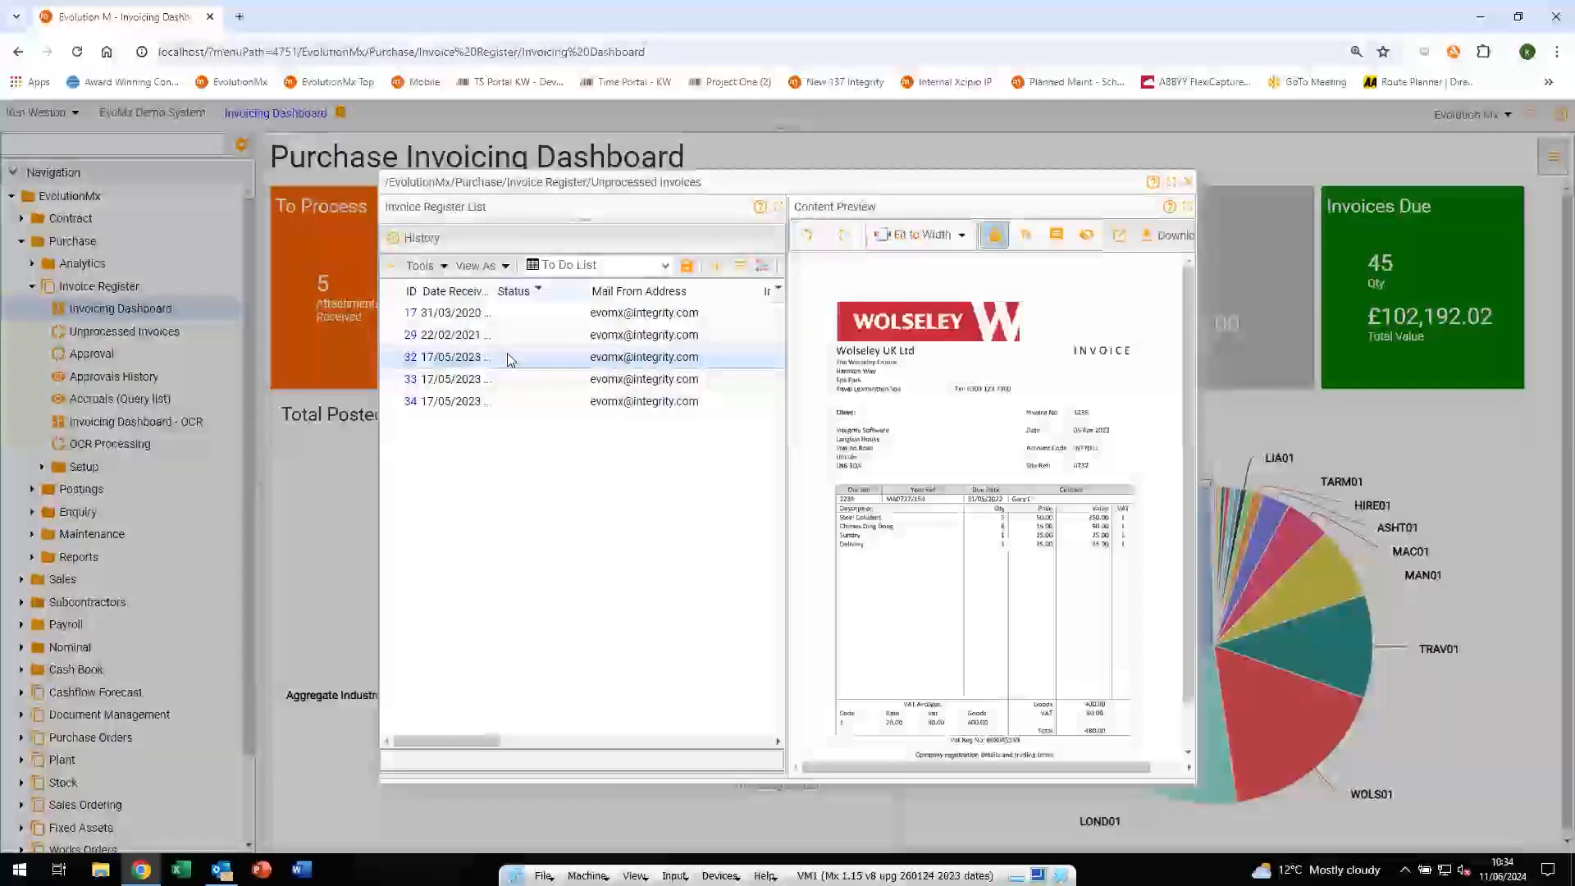
pyautogui.click(507, 379)
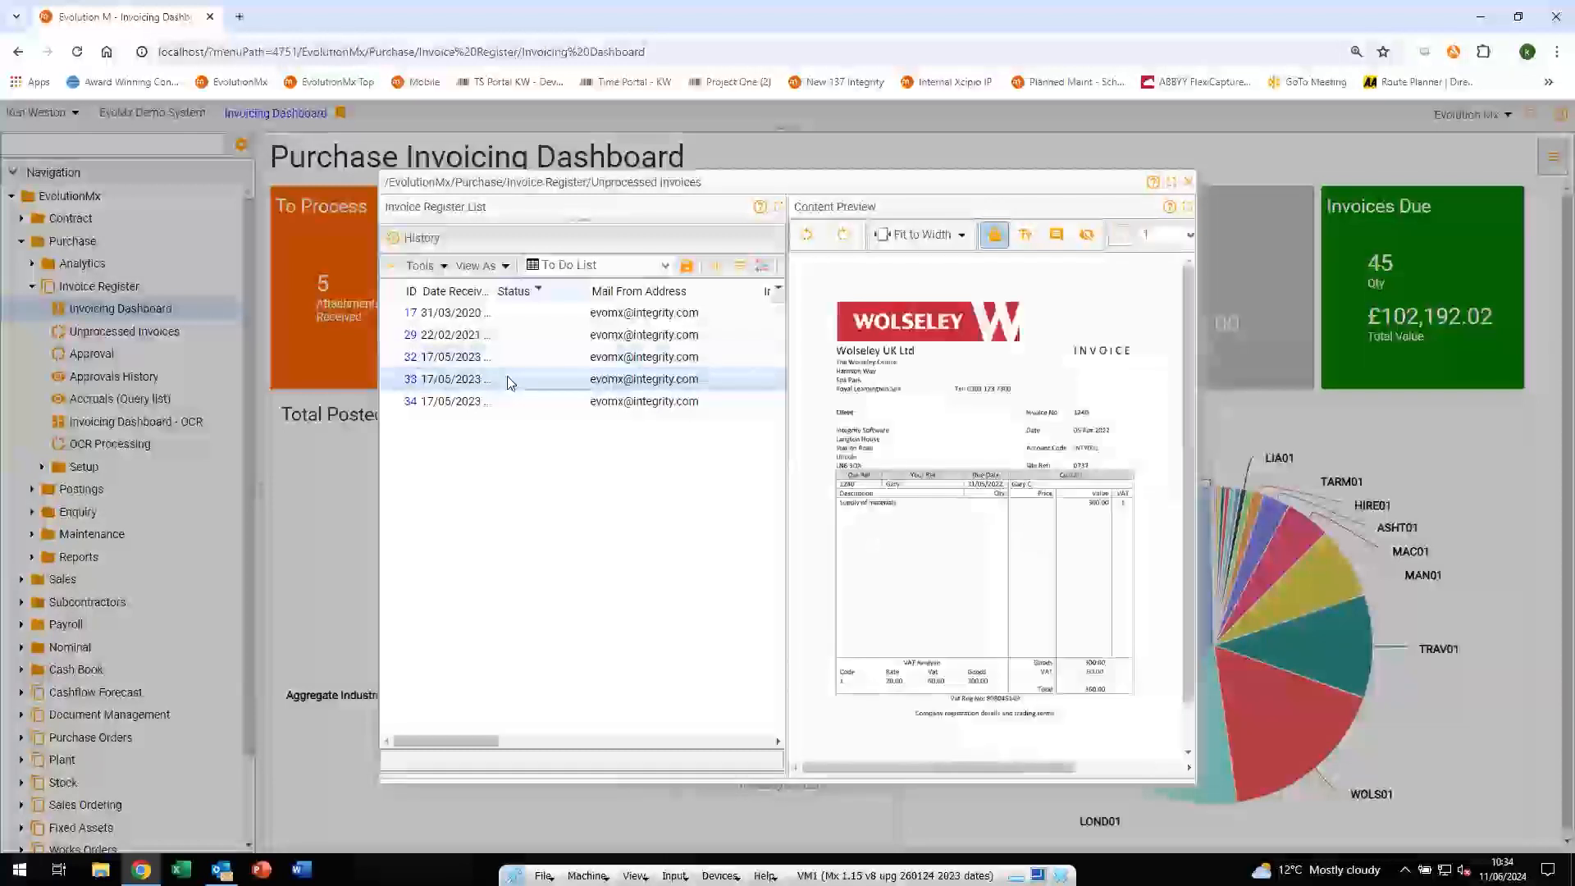
pyautogui.click(506, 402)
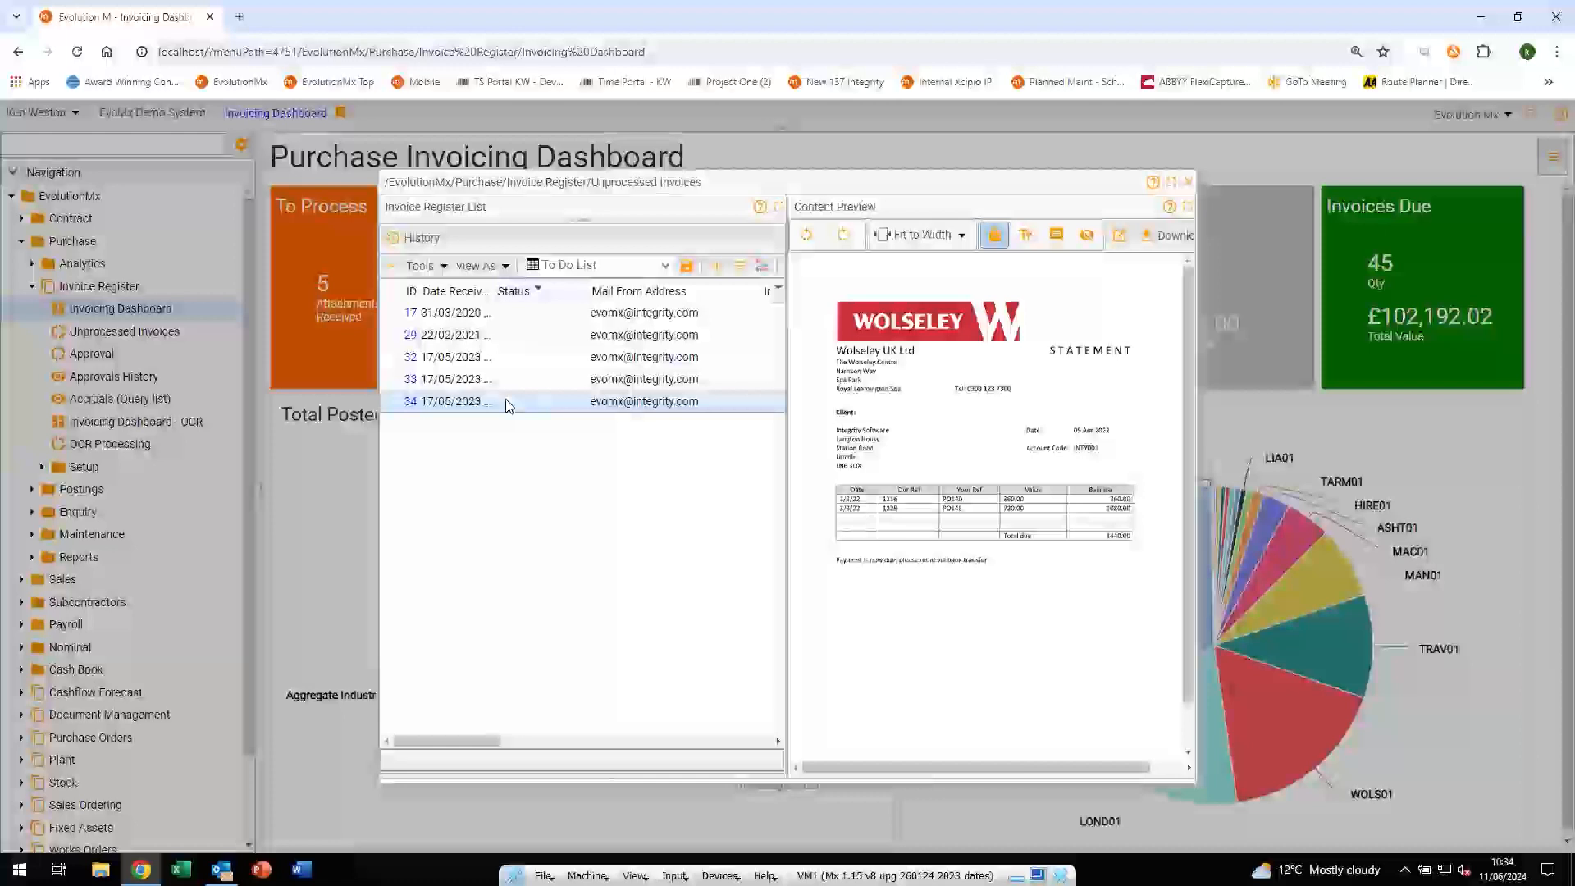
# Open item 34, check the original email it came from, and mark the Wolseley statement as invalid
pyautogui.click(410, 402)
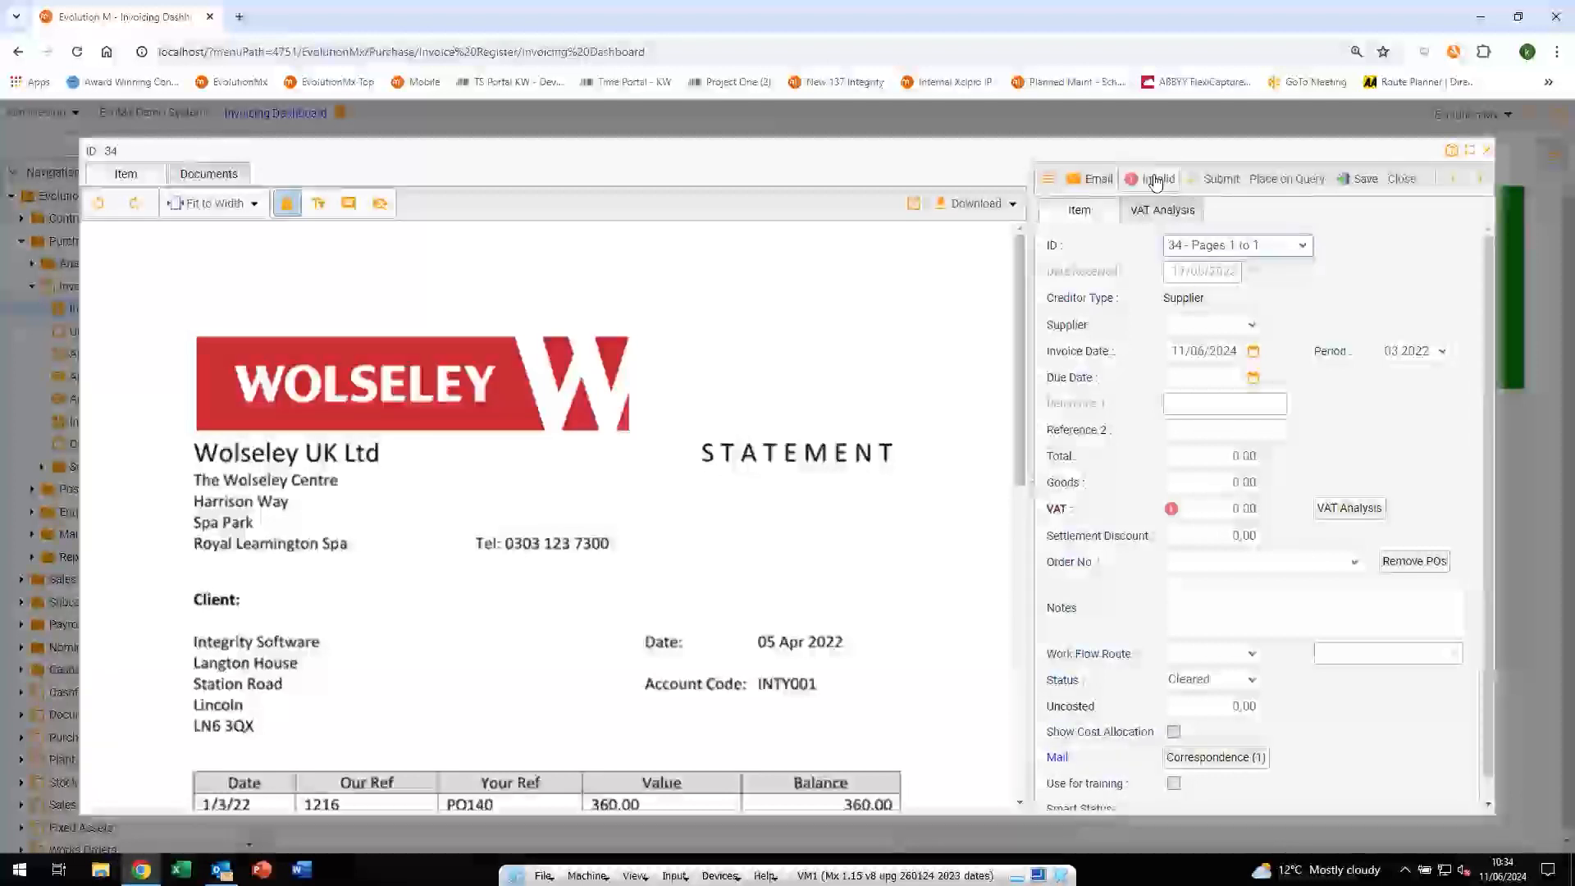
pyautogui.click(1058, 759)
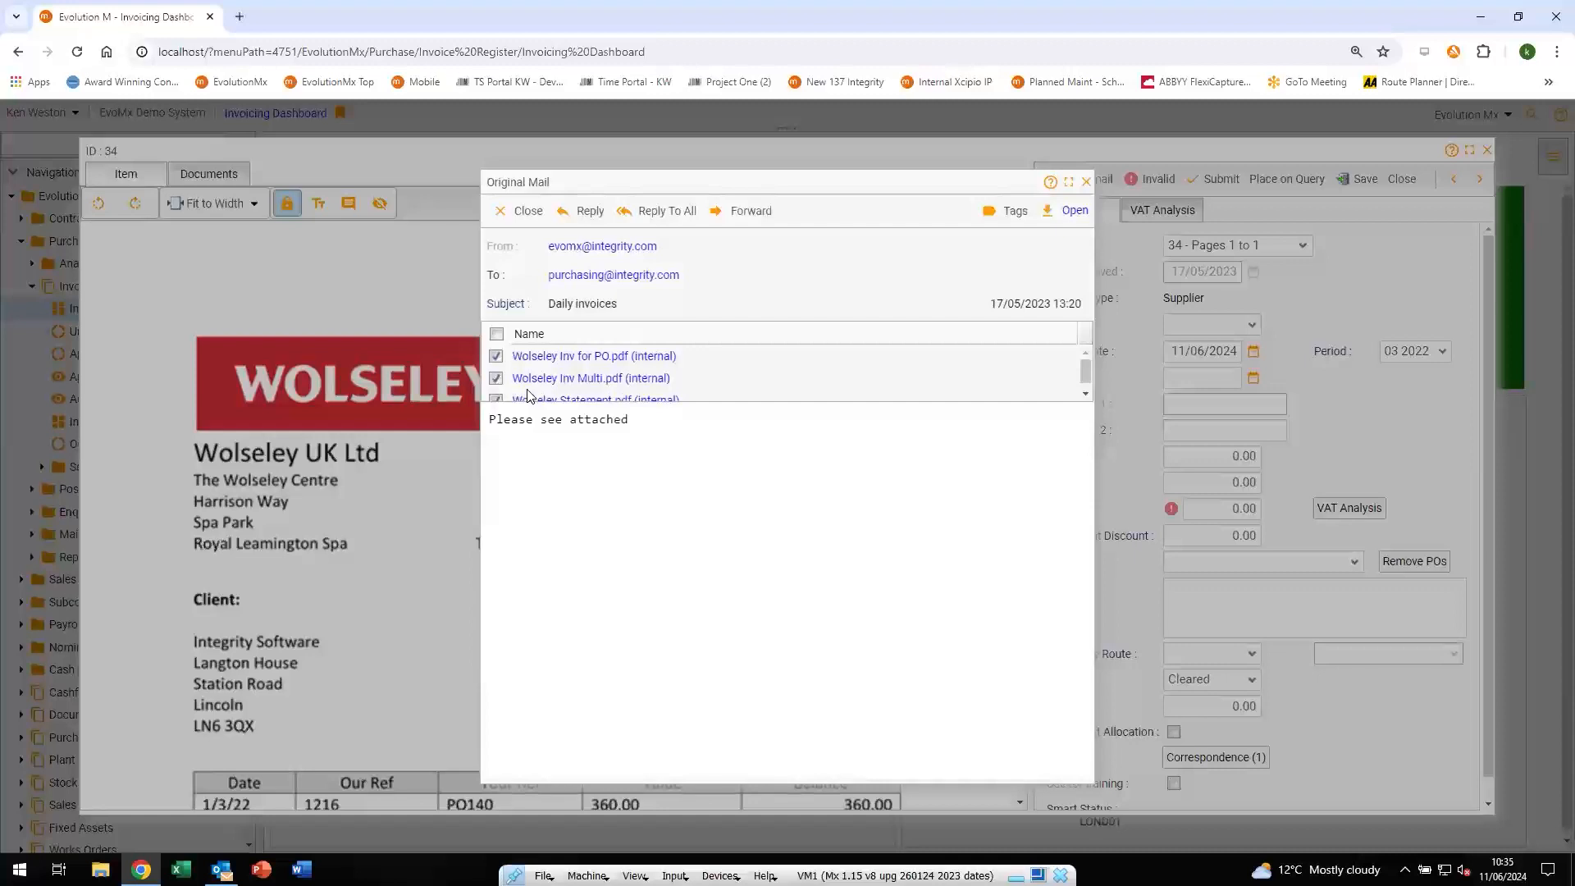
pyautogui.click(497, 357)
pyautogui.click(1086, 182)
pyautogui.click(1152, 179)
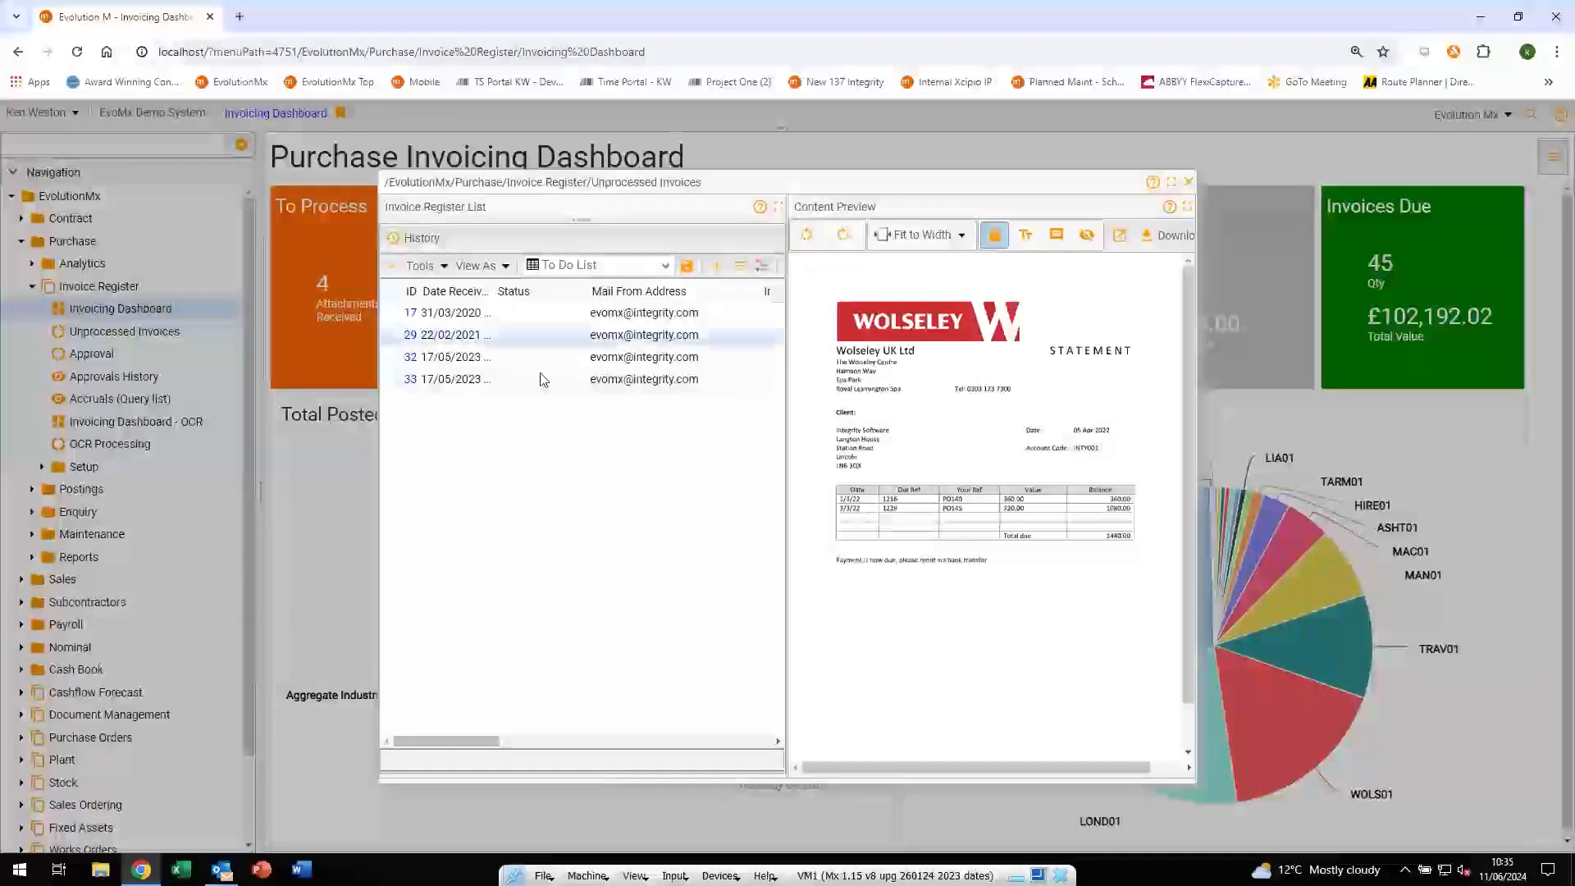
# Open item 33 and look through pages 1 and 2 of its multi-invoice attachment
pyautogui.click(514, 380)
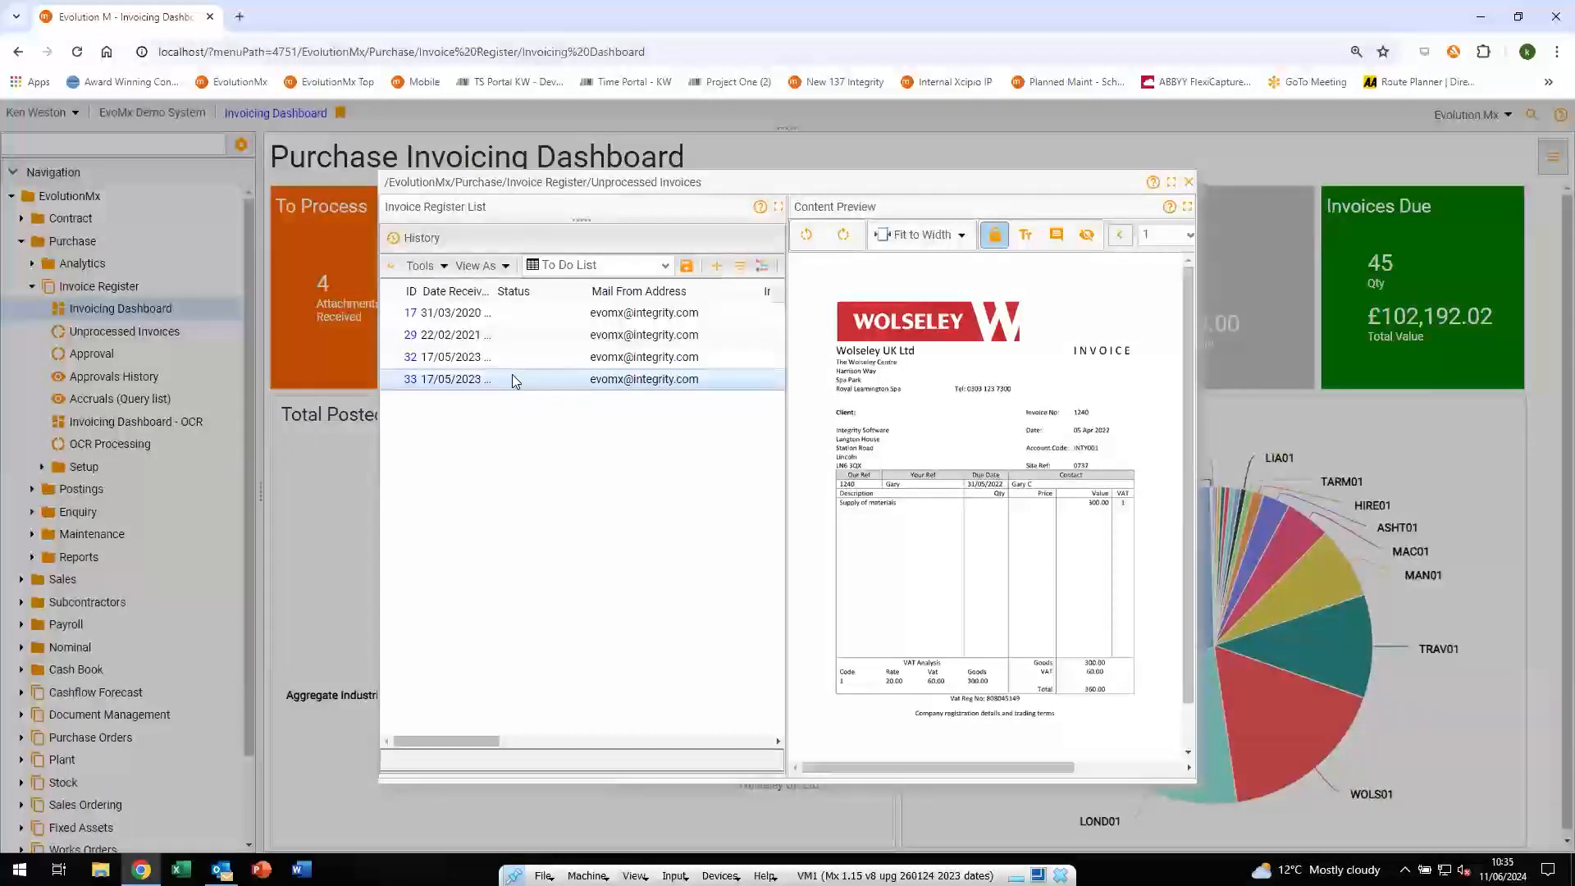
pyautogui.click(410, 383)
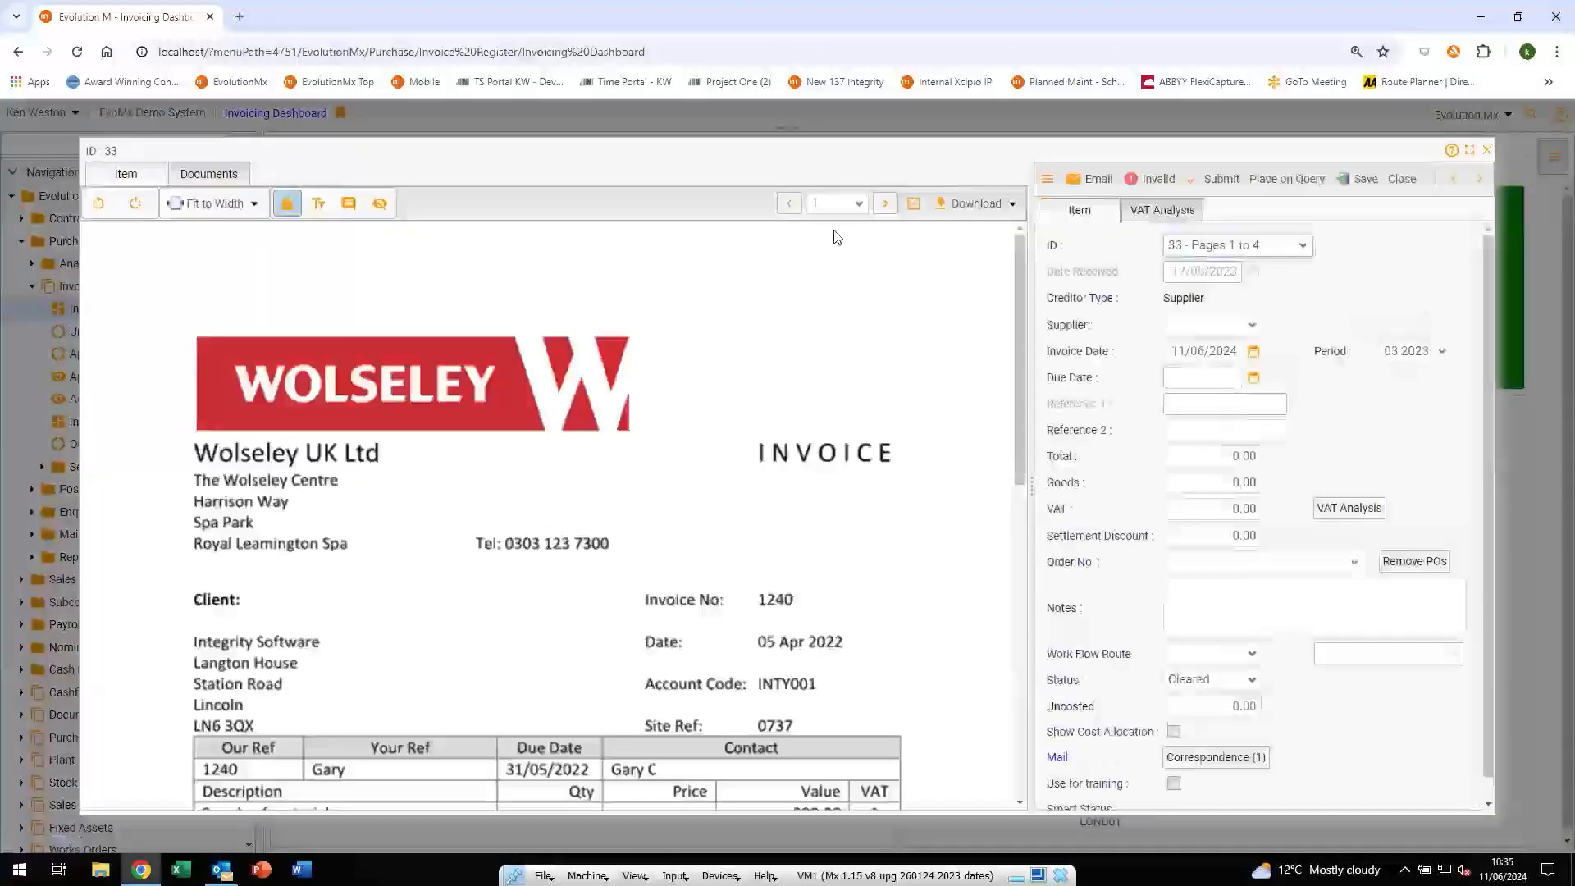
pyautogui.click(859, 204)
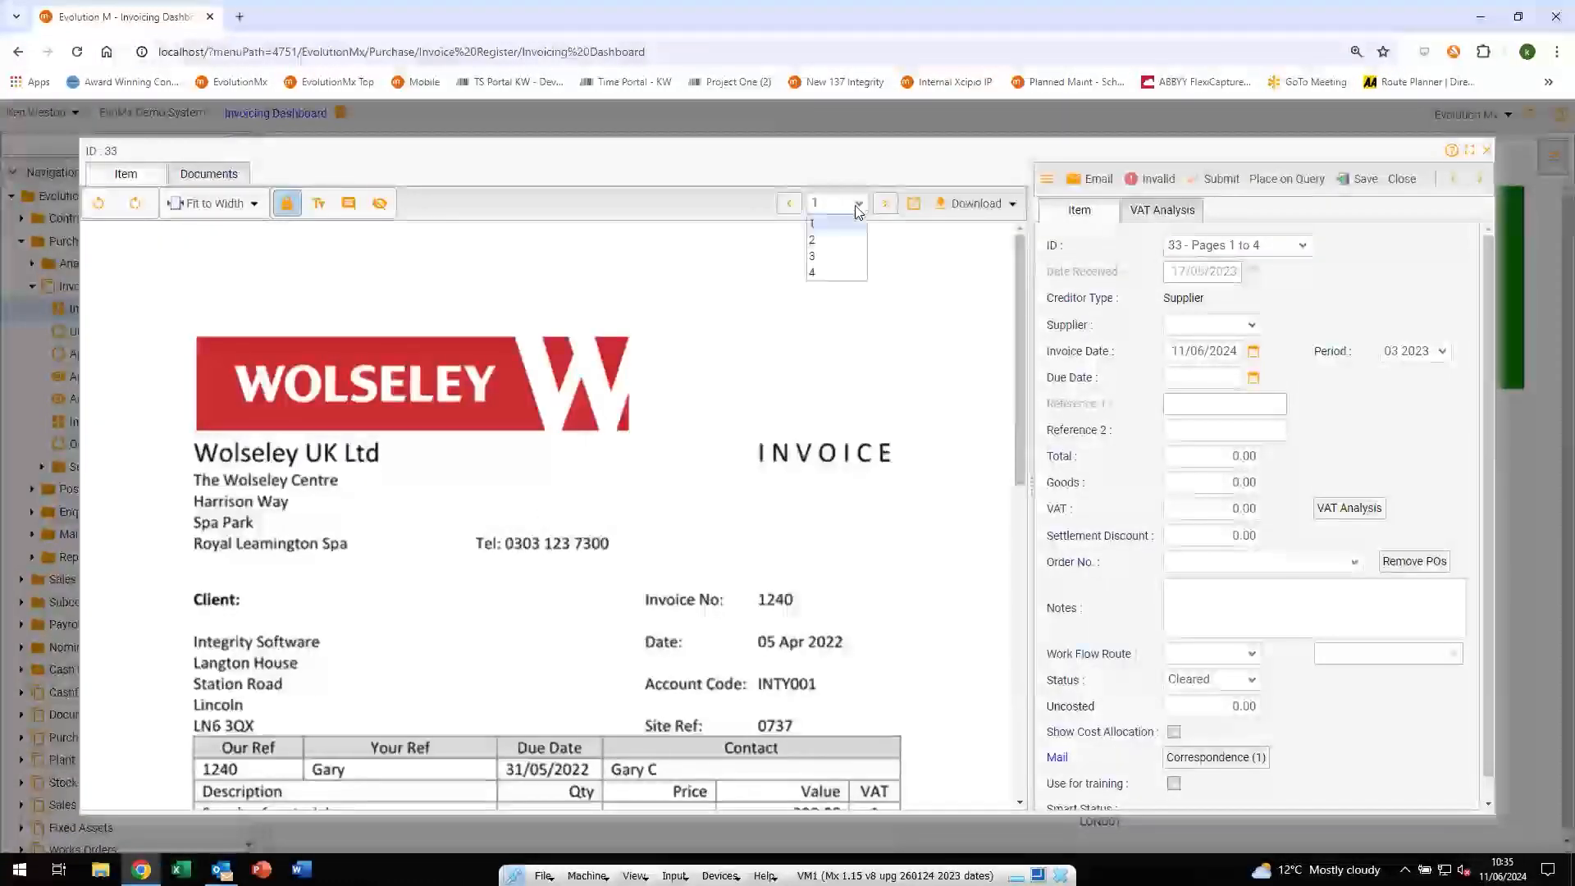
pyautogui.click(829, 241)
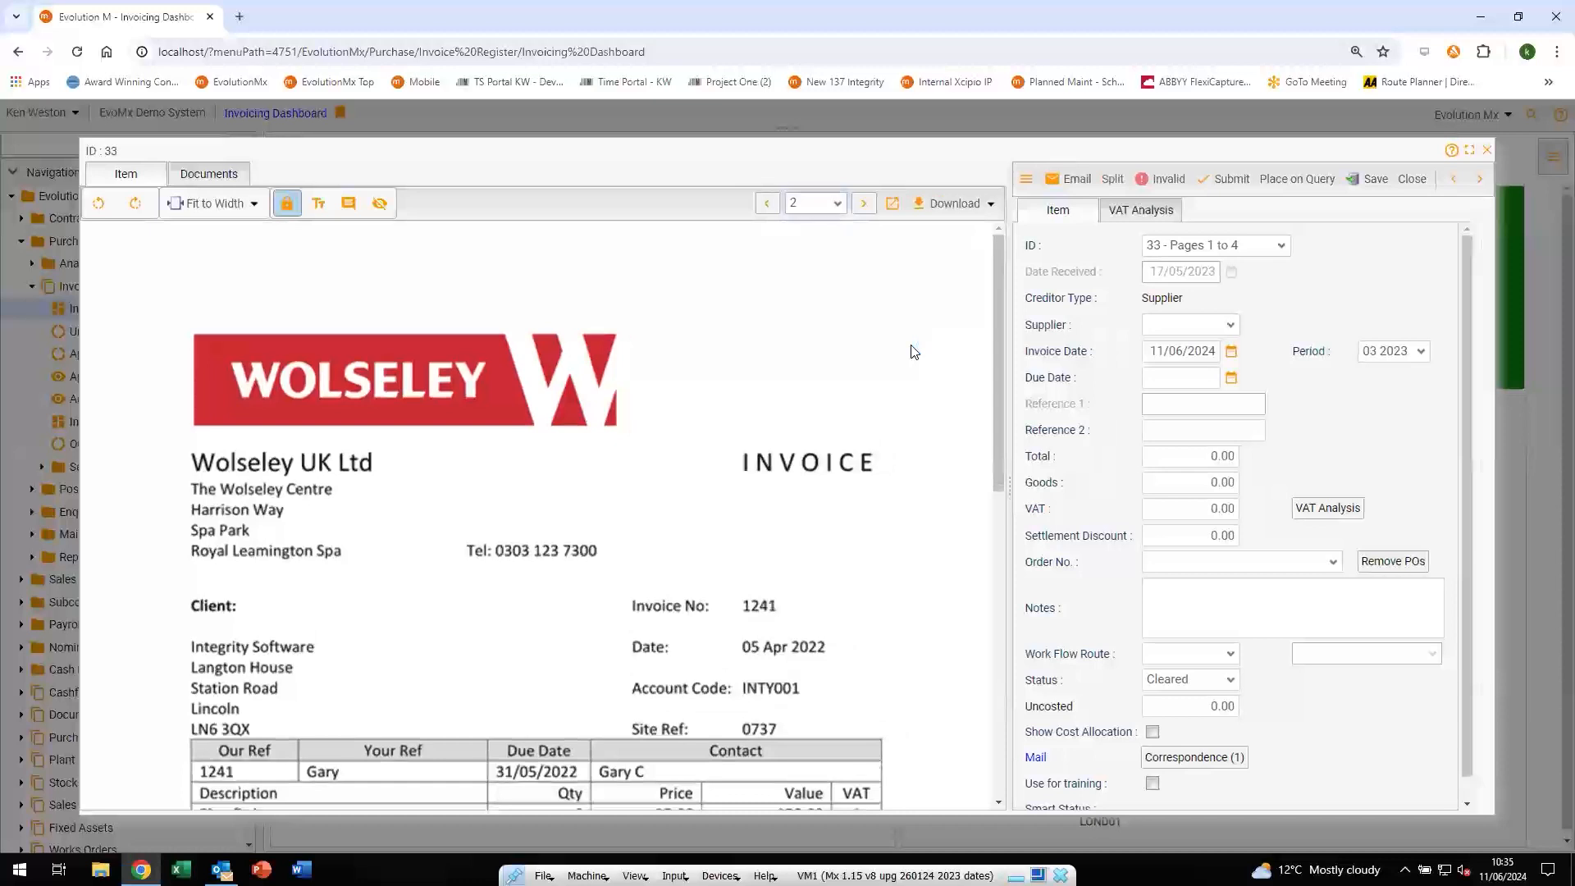
pyautogui.click(767, 205)
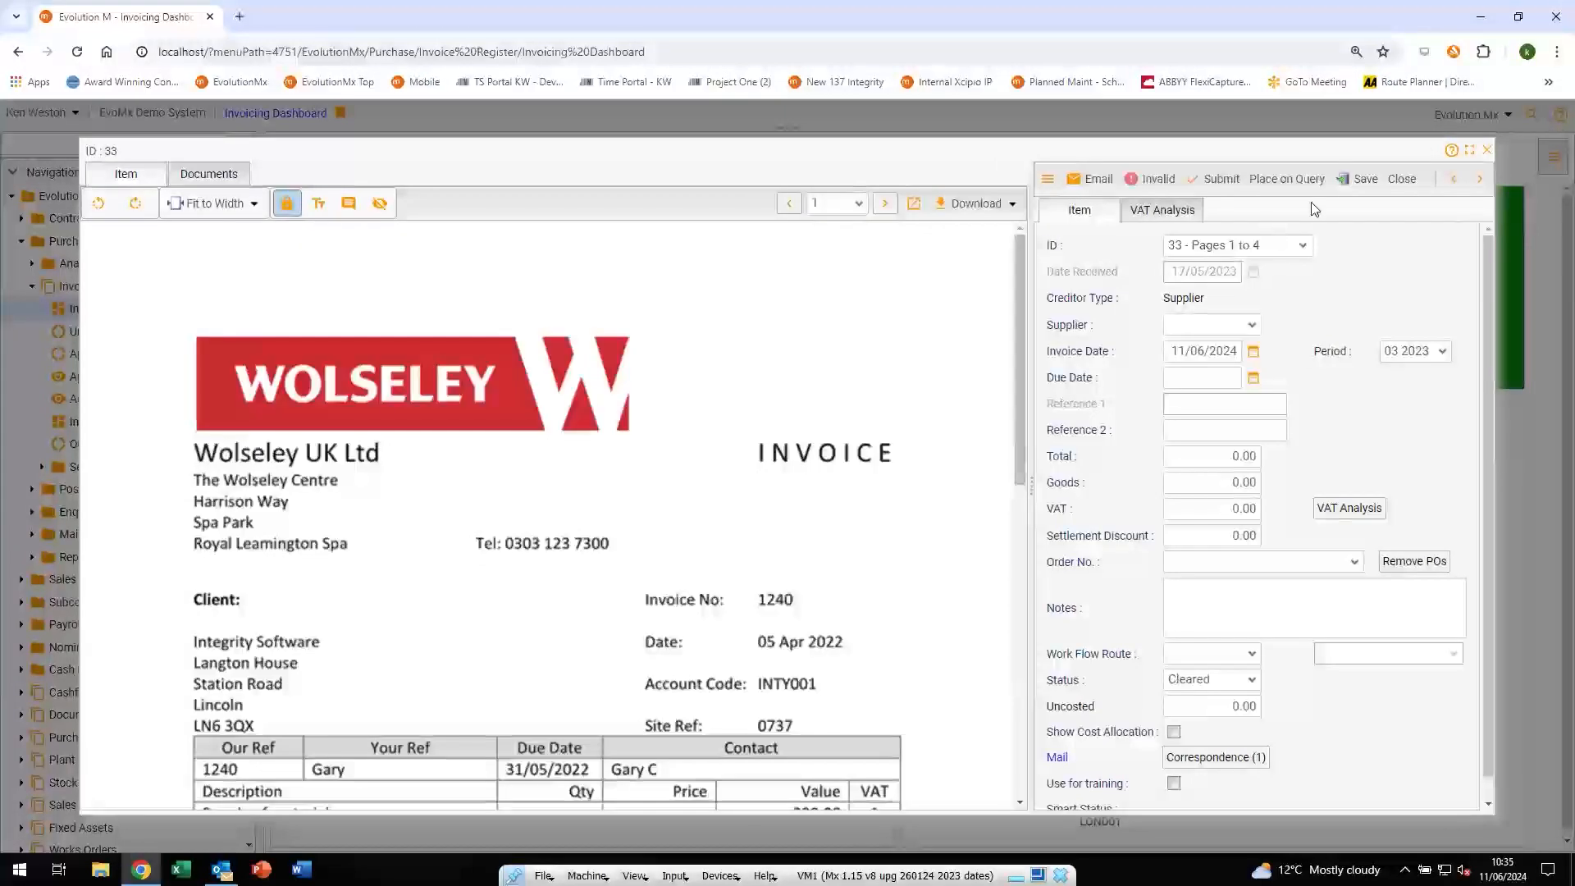
# Save and split item 33 after page 1, save and split the remainder after page 2, and return to the dashboard
pyautogui.click(1364, 179)
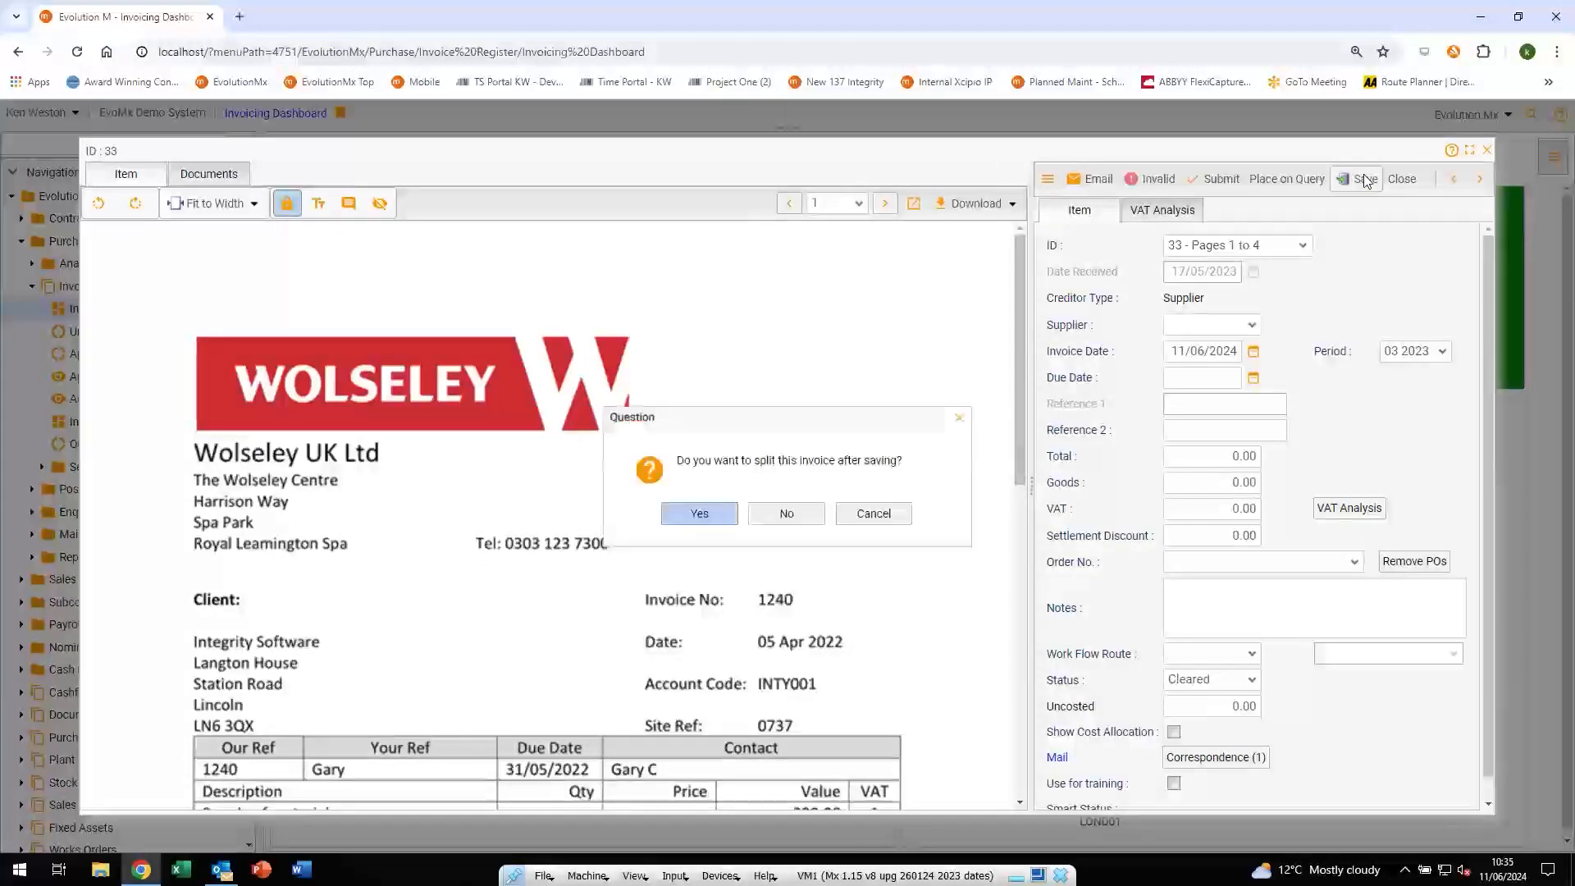
pyautogui.click(685, 517)
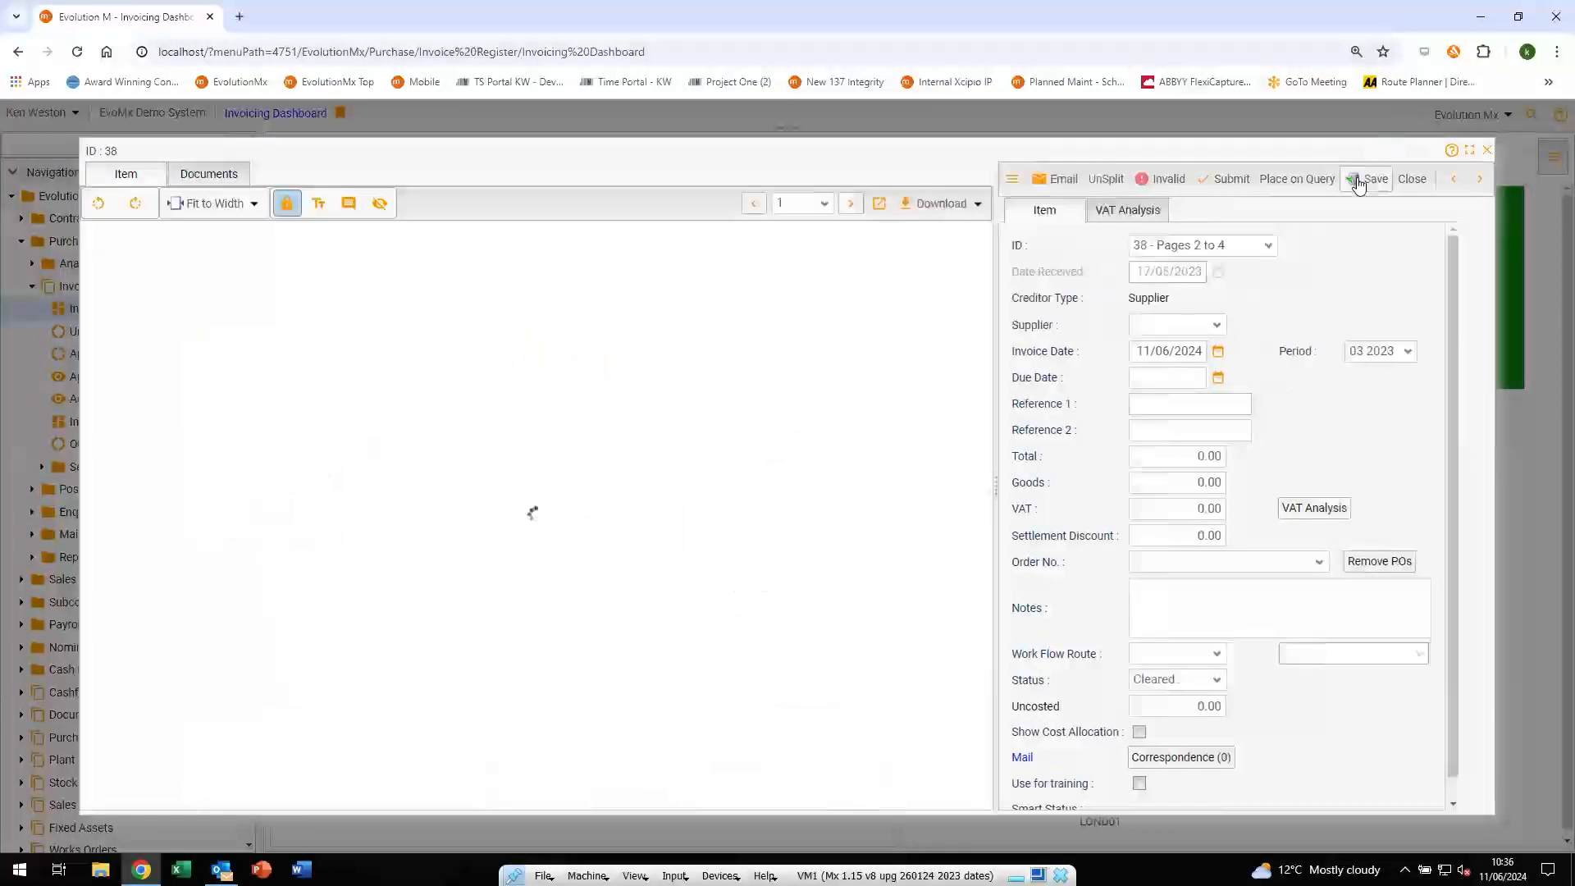
pyautogui.click(1362, 179)
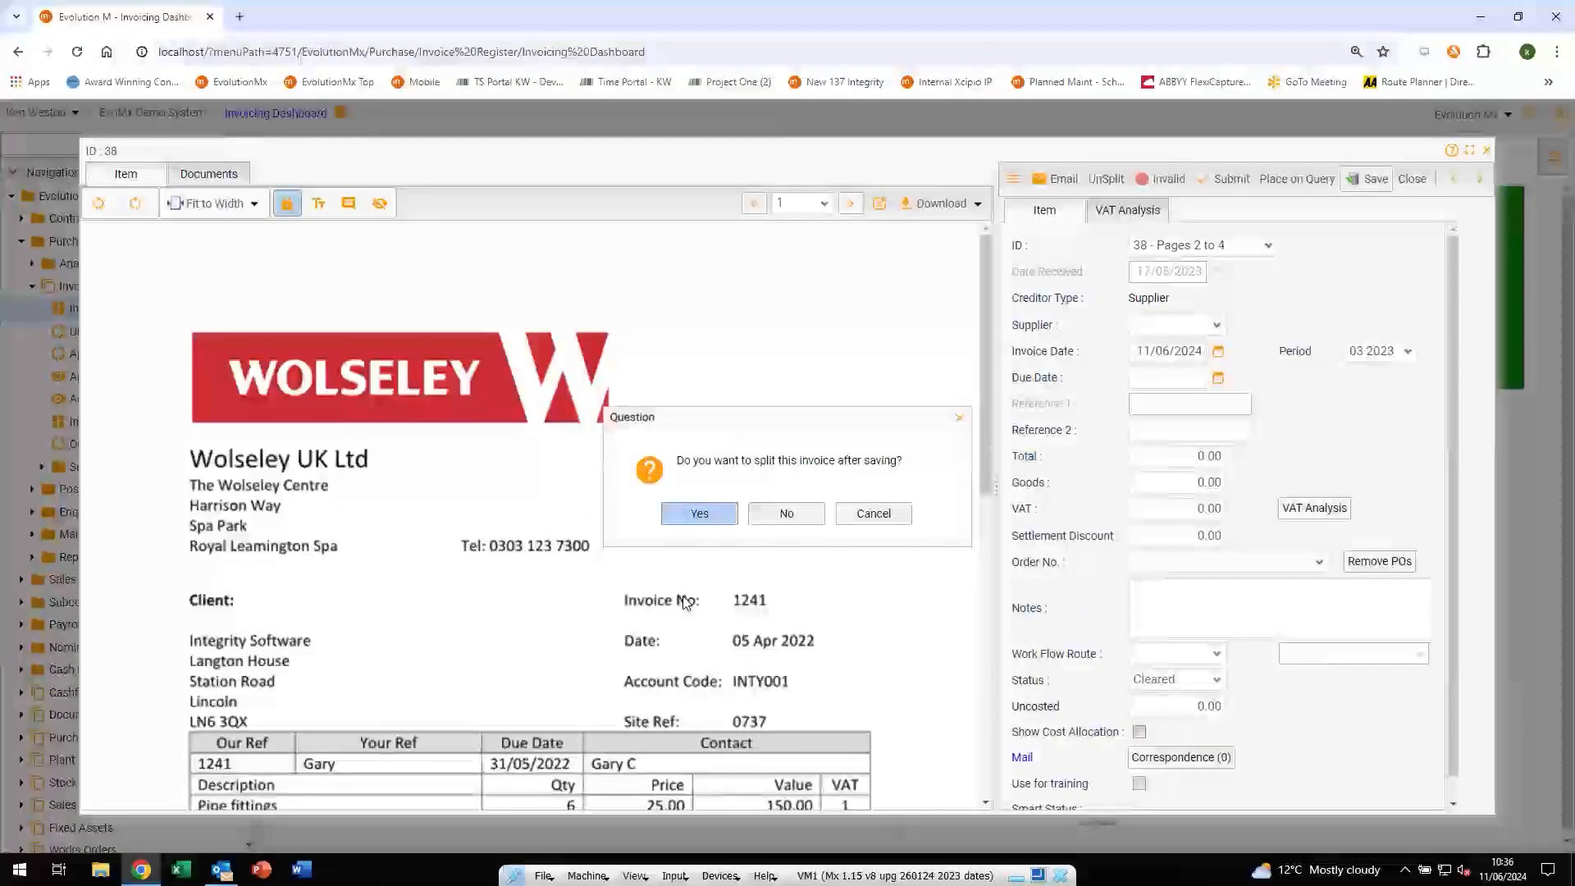
pyautogui.click(701, 515)
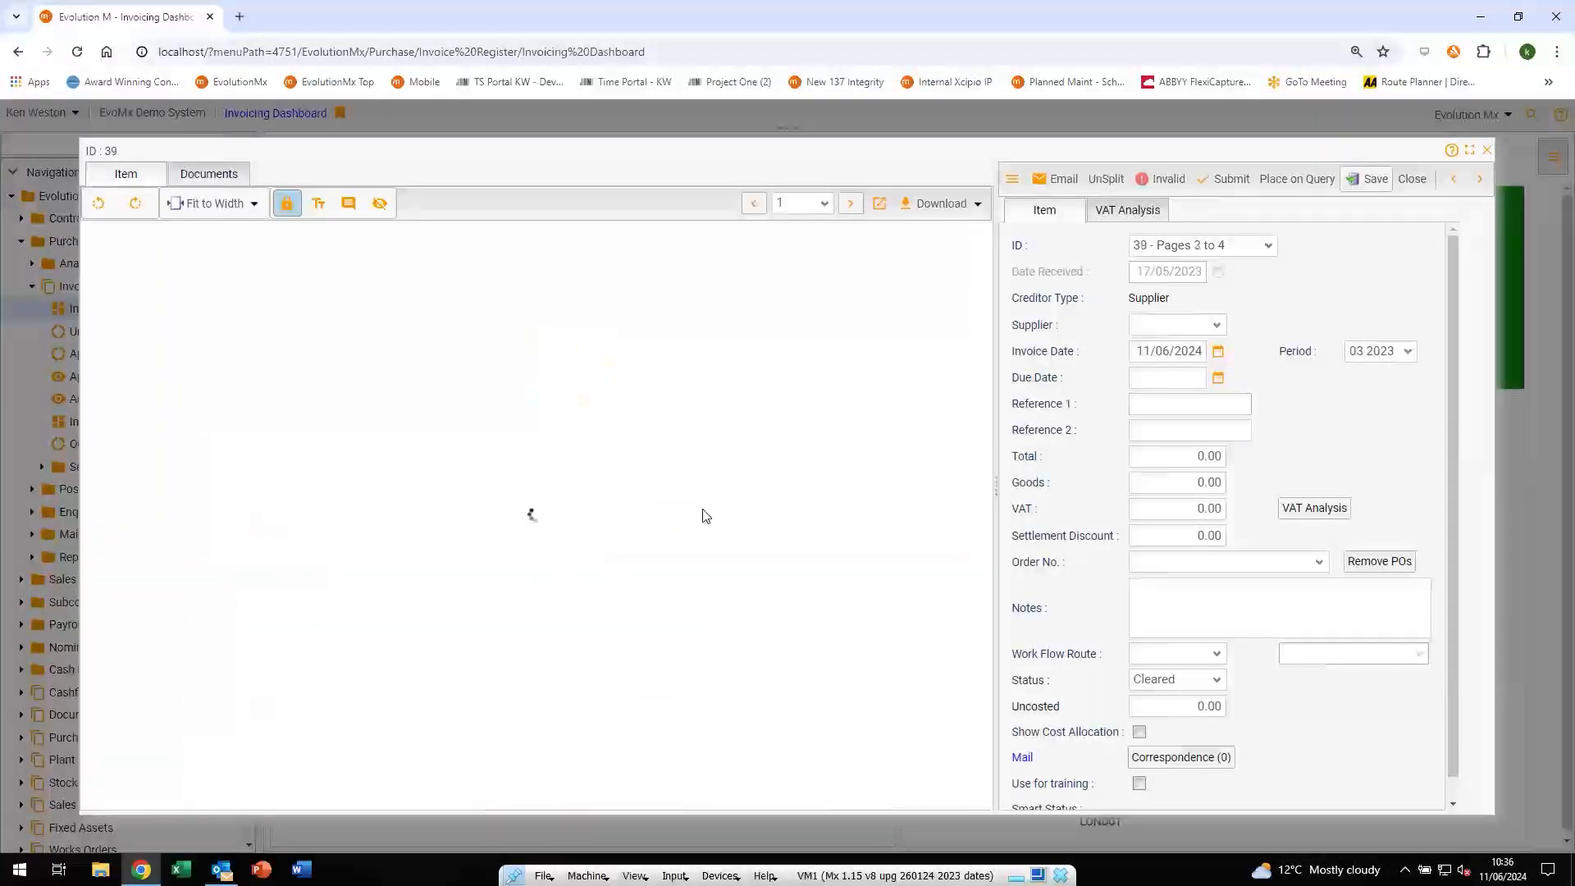
pyautogui.click(1487, 150)
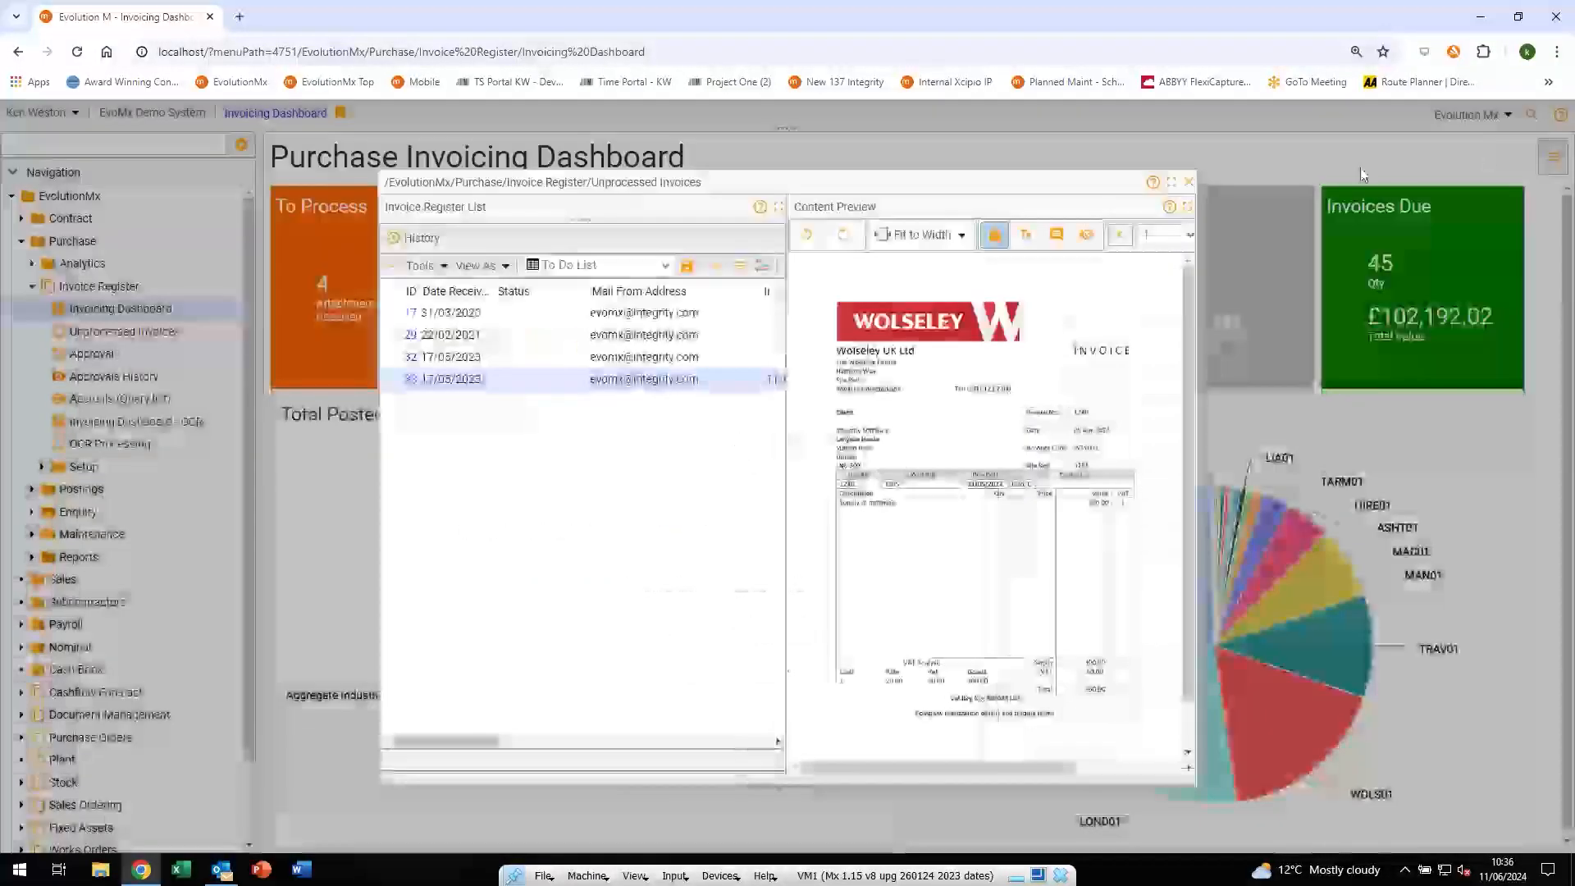
pyautogui.click(1187, 184)
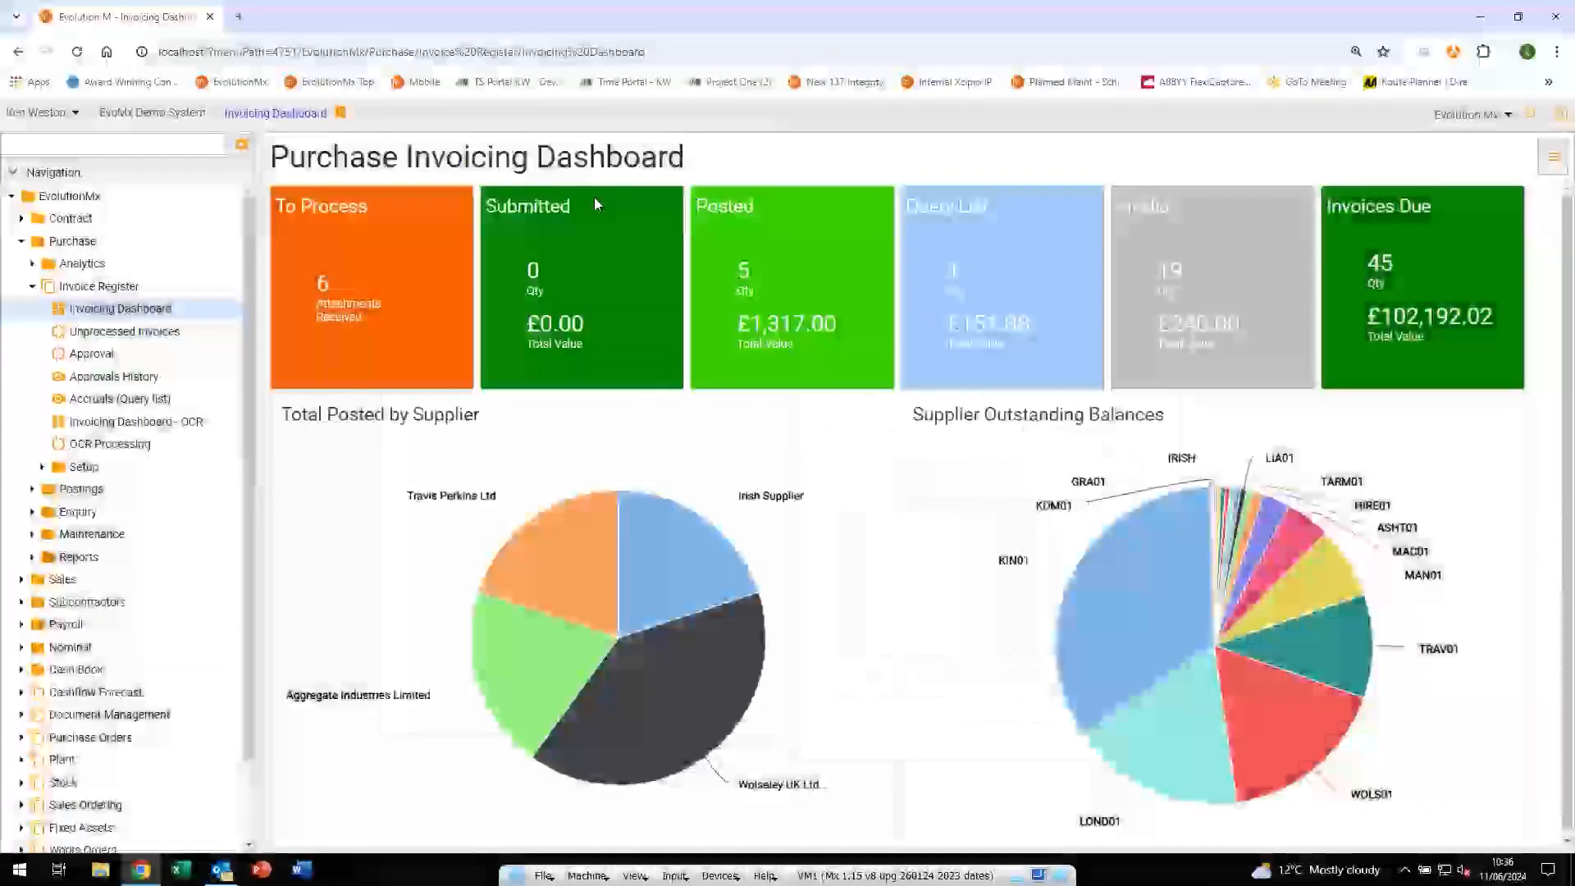
# Reopen the list of unprocessed invoices and preview the split items 38 and 39
pyautogui.click(362, 249)
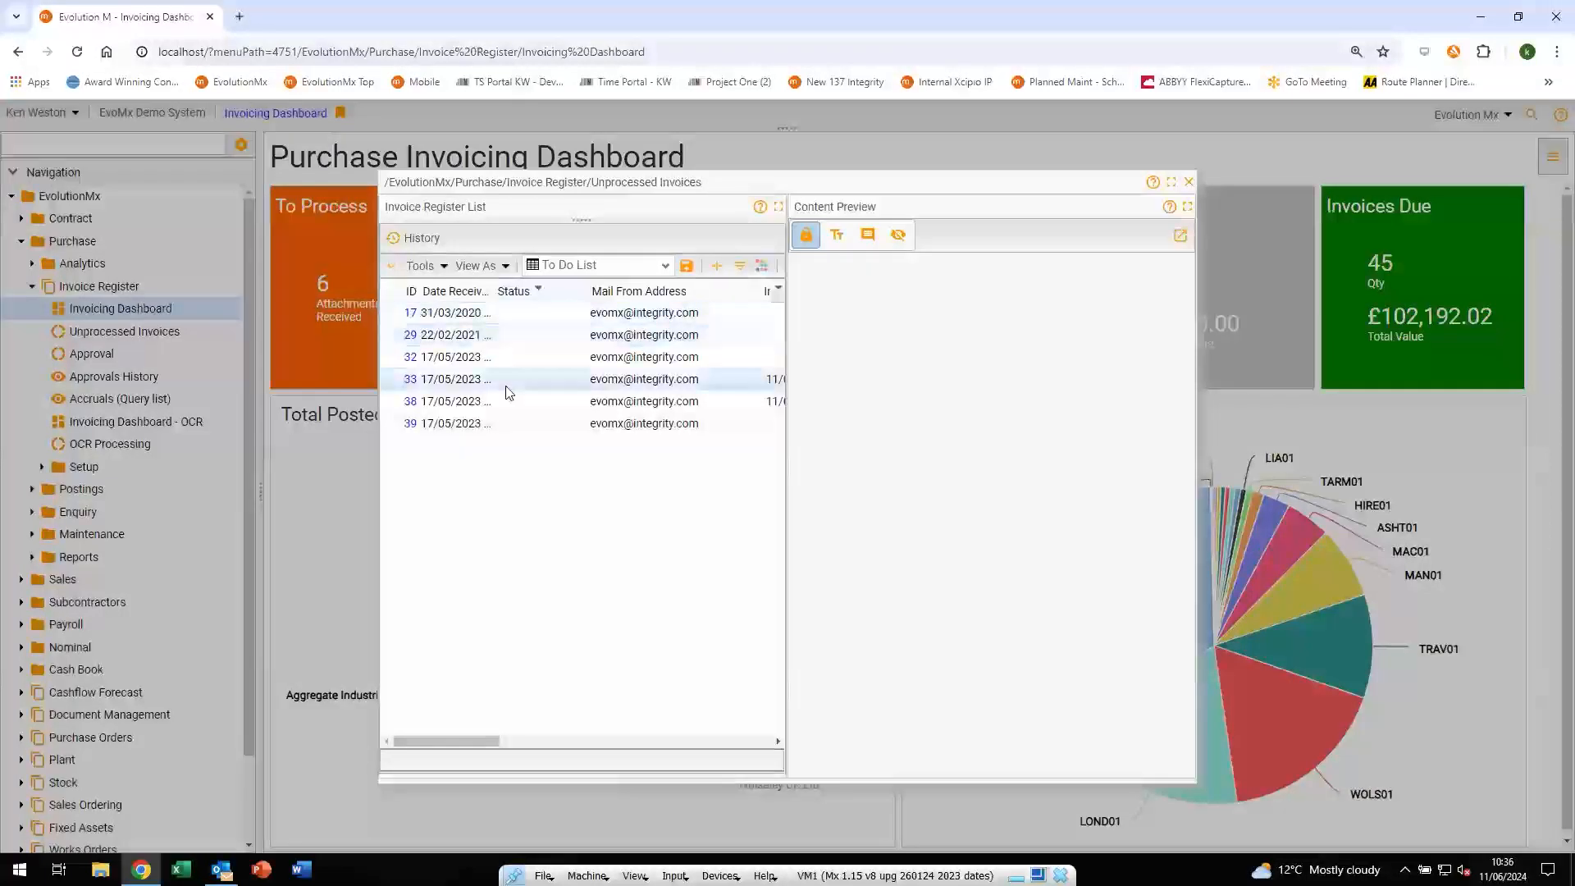
pyautogui.click(506, 401)
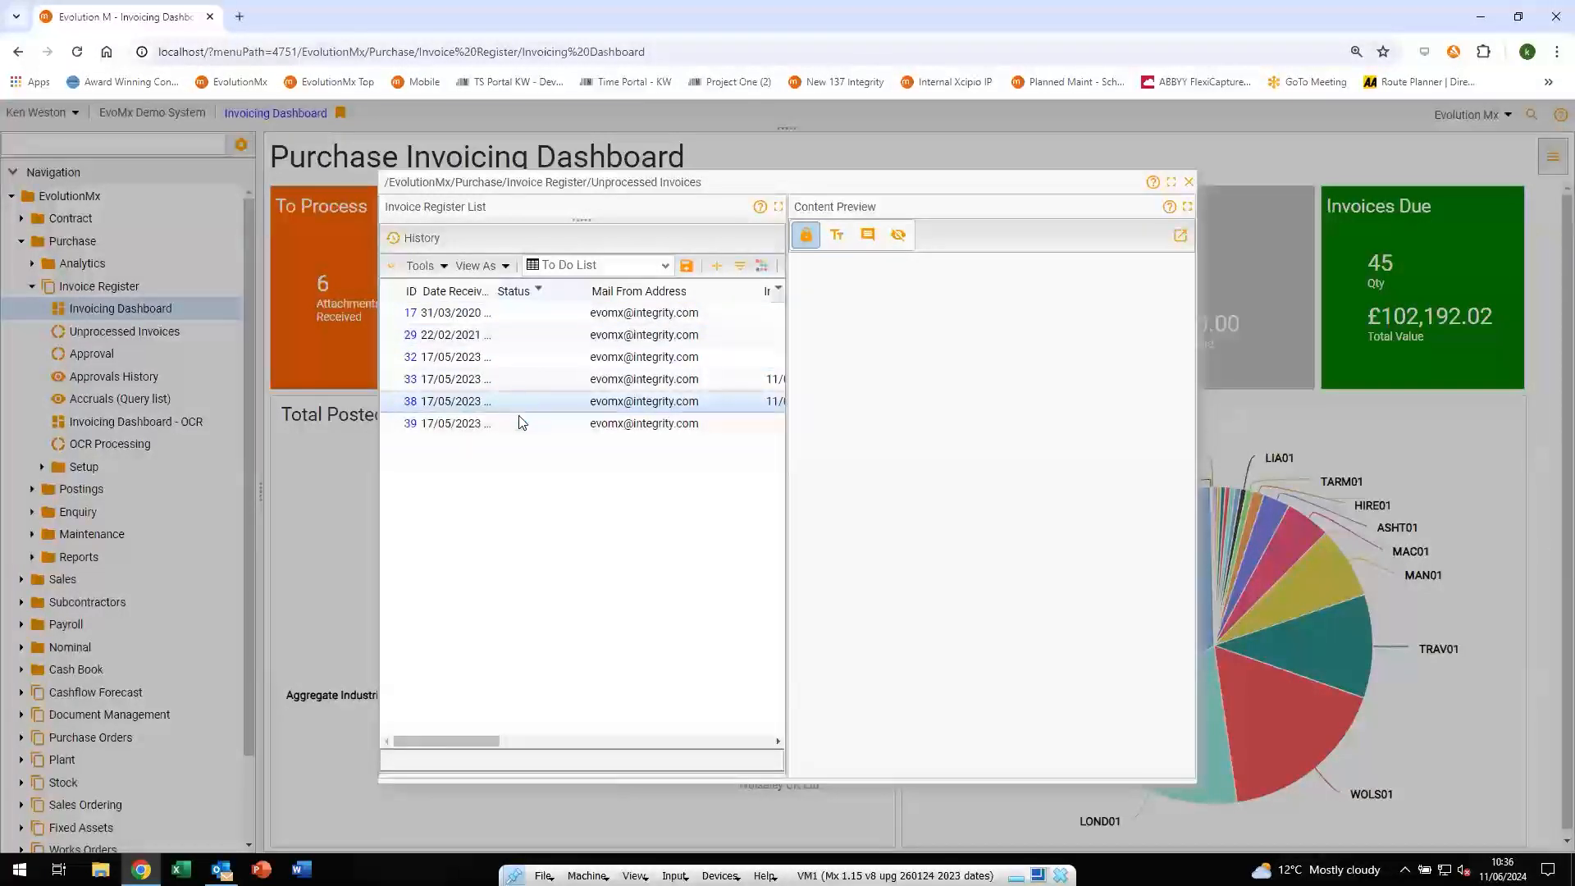
pyautogui.click(518, 422)
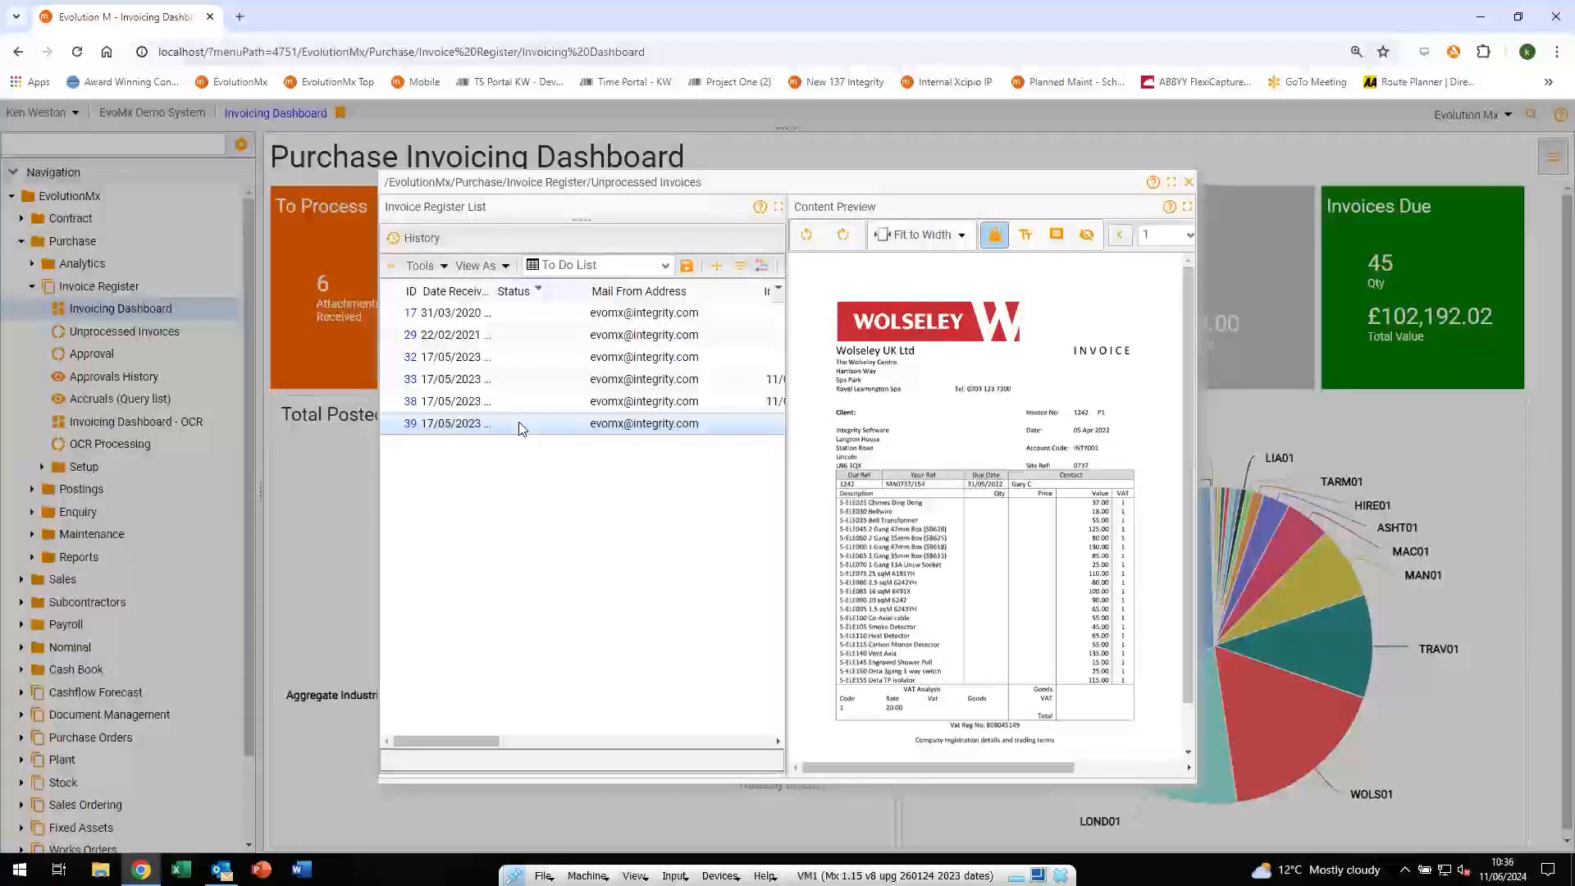
# Open item 33 and set its supplier to WOLS01, Wolseley UK Ltd
pyautogui.doubleClick(413, 378)
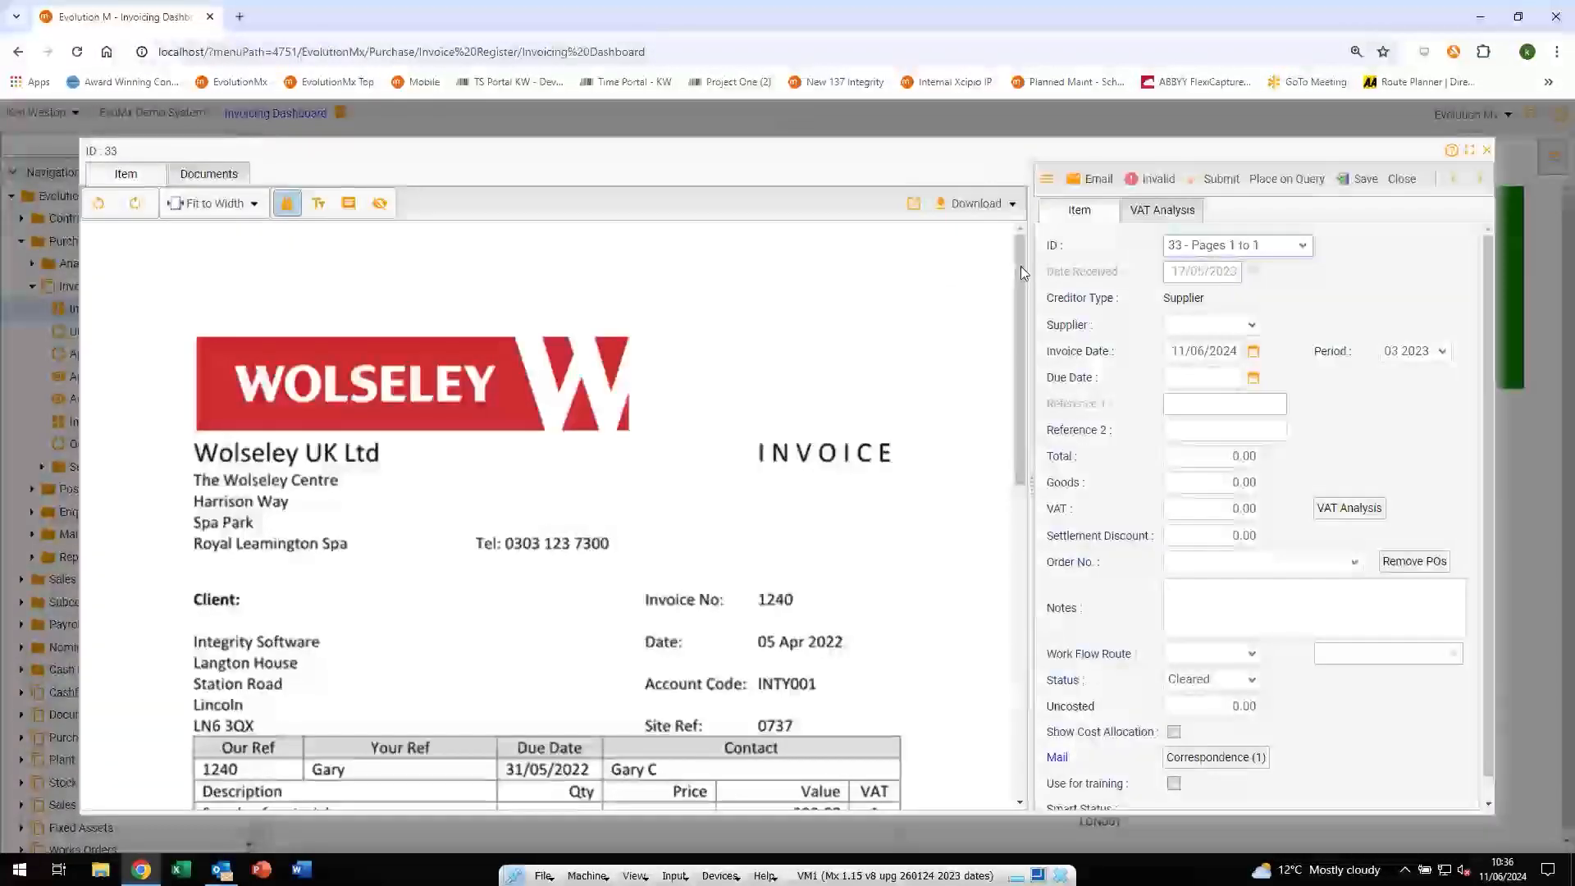
pyautogui.moveTo(1017, 265); pyautogui.dragTo(1020, 289)
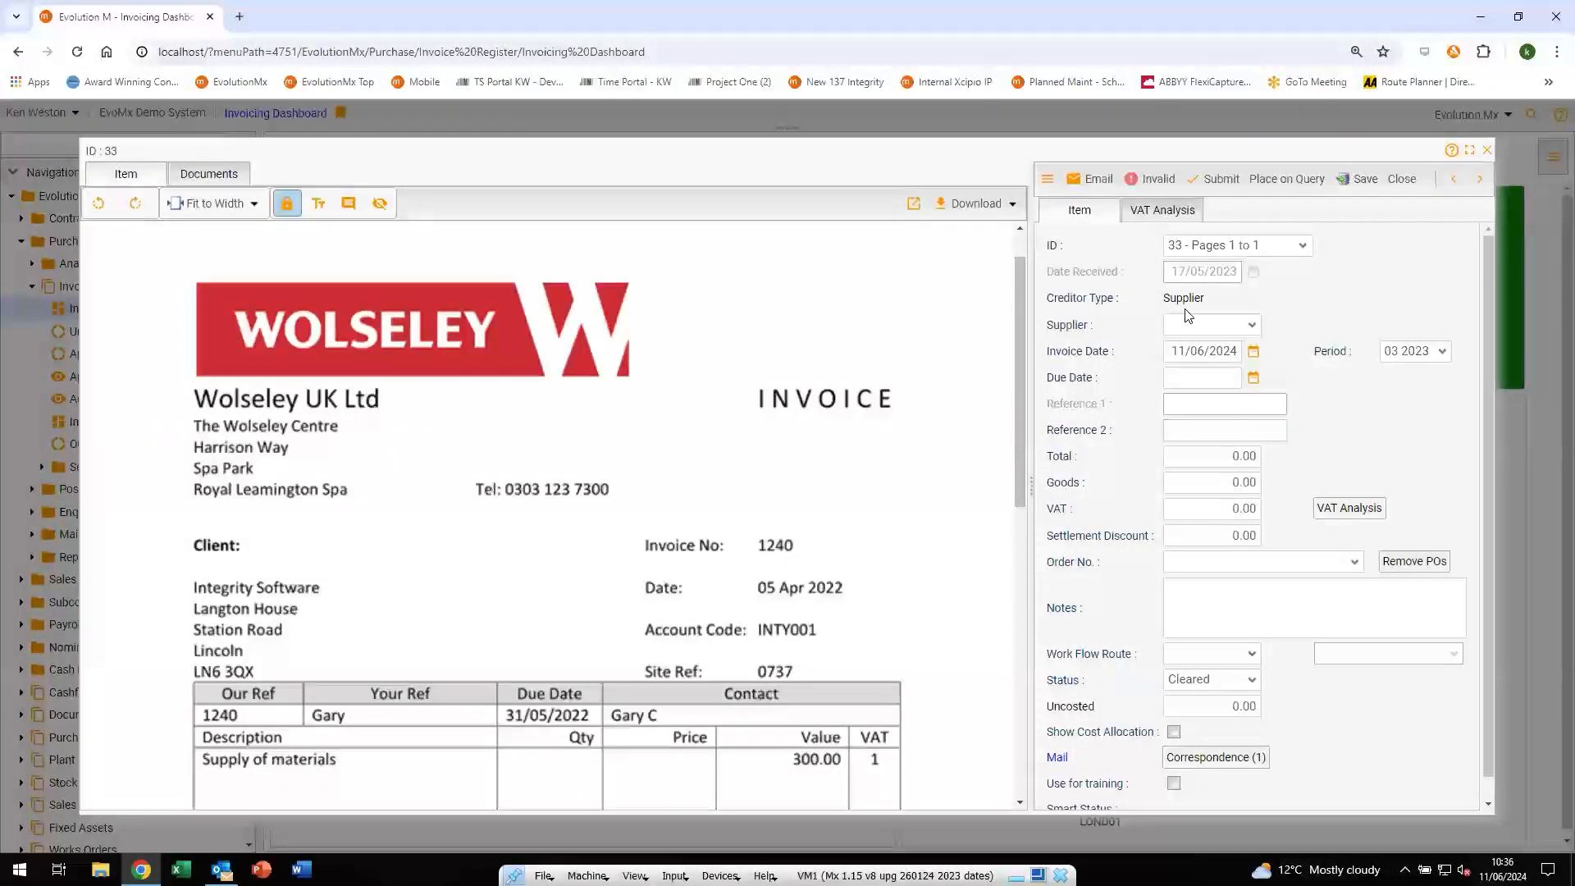
pyautogui.moveTo(1017, 322); pyautogui.dragTo(1020, 408)
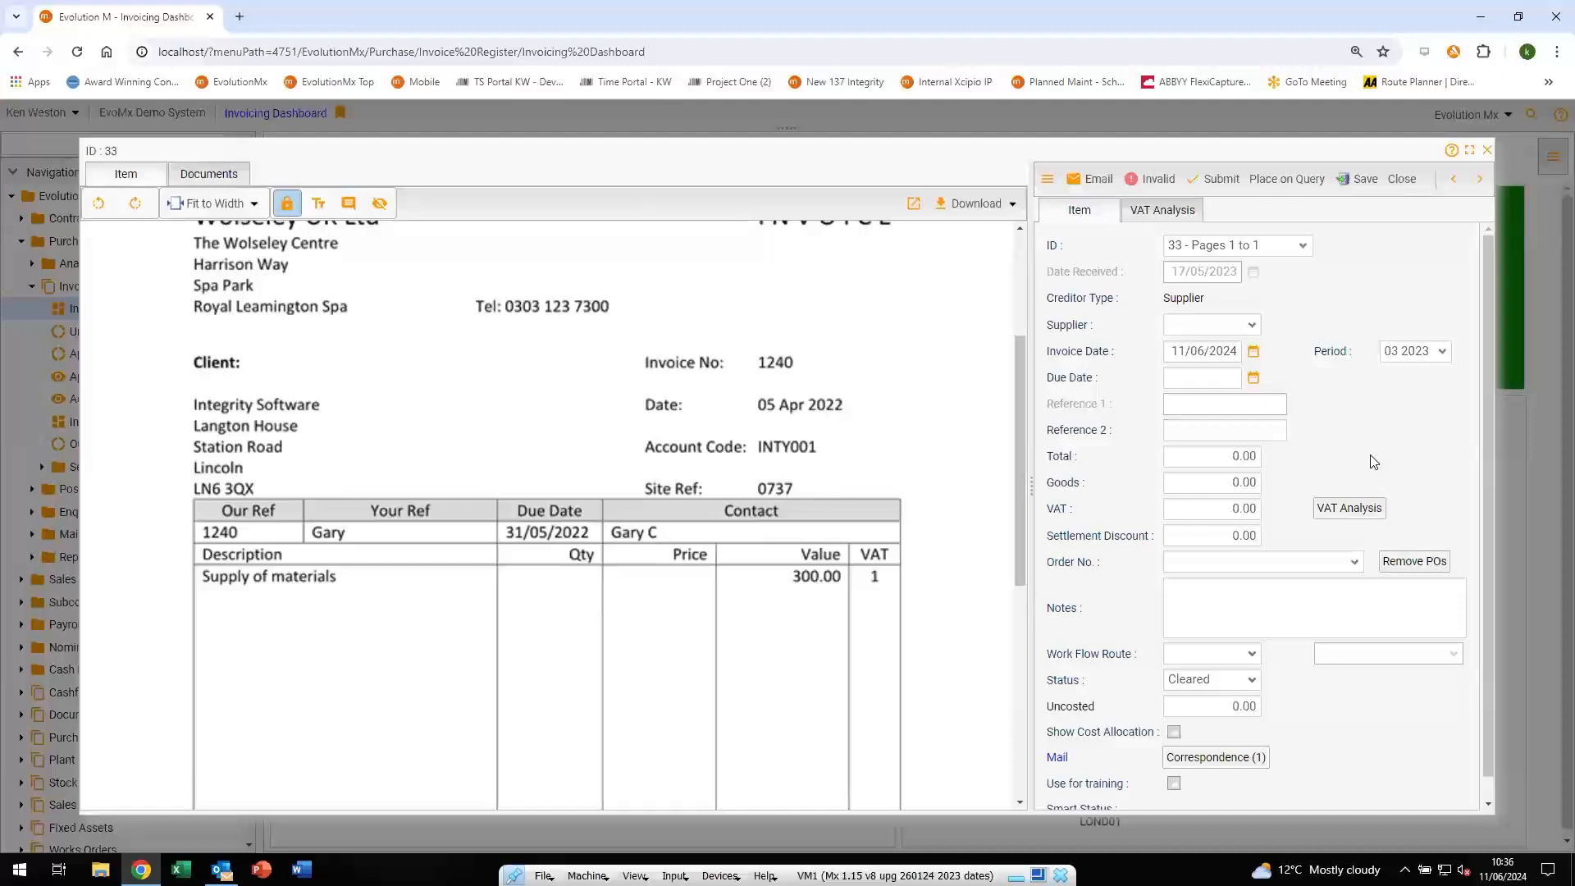
pyautogui.click(1197, 325)
pyautogui.click(1253, 328)
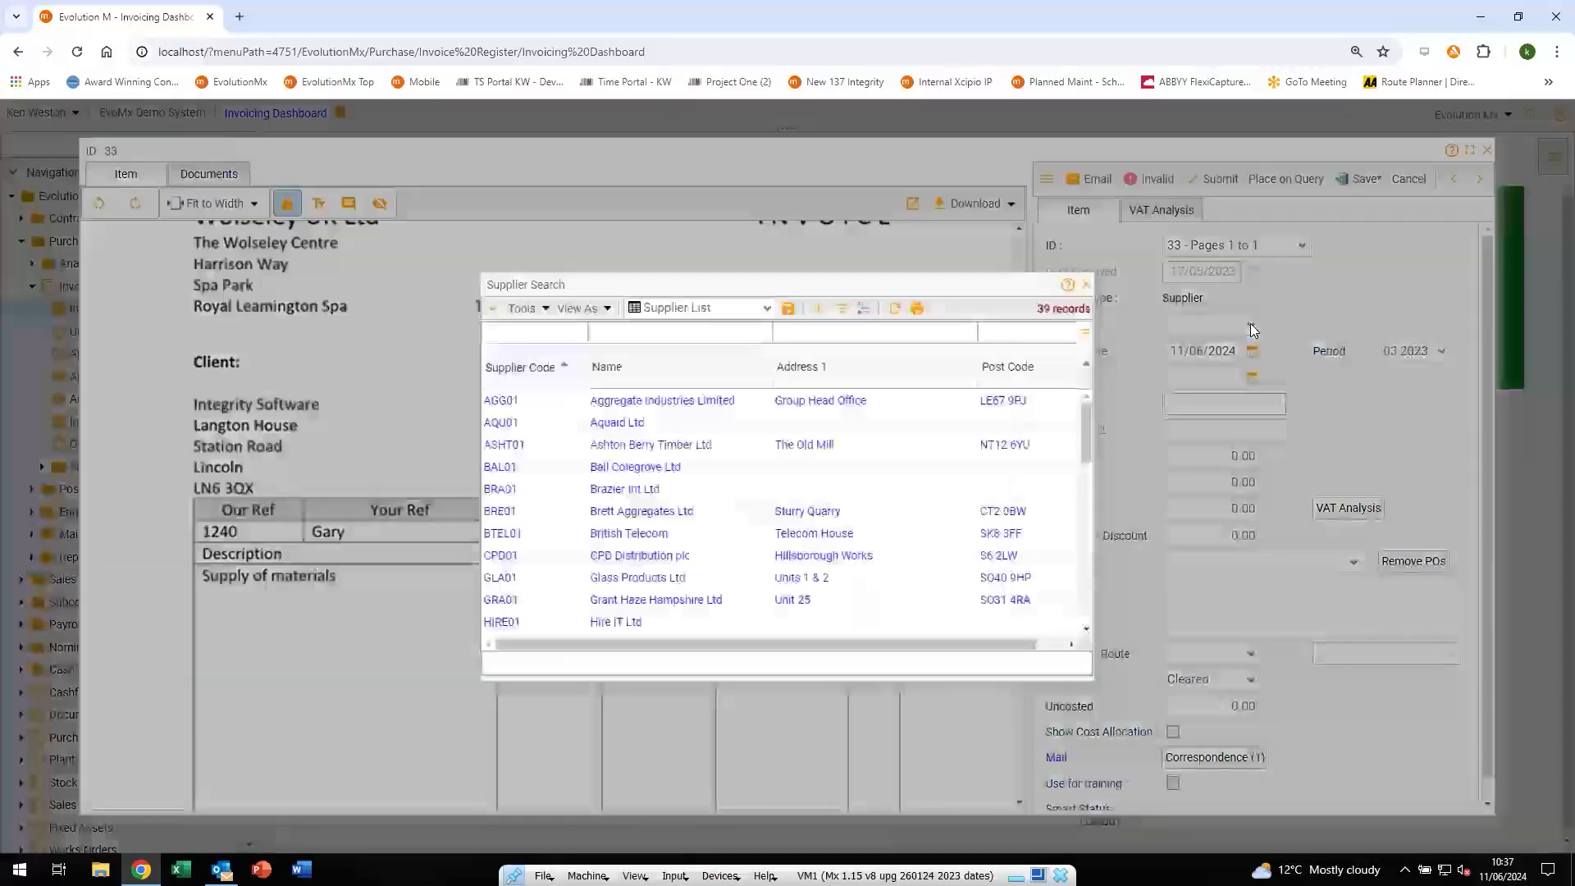
pyautogui.click(1085, 286)
pyautogui.write('O')
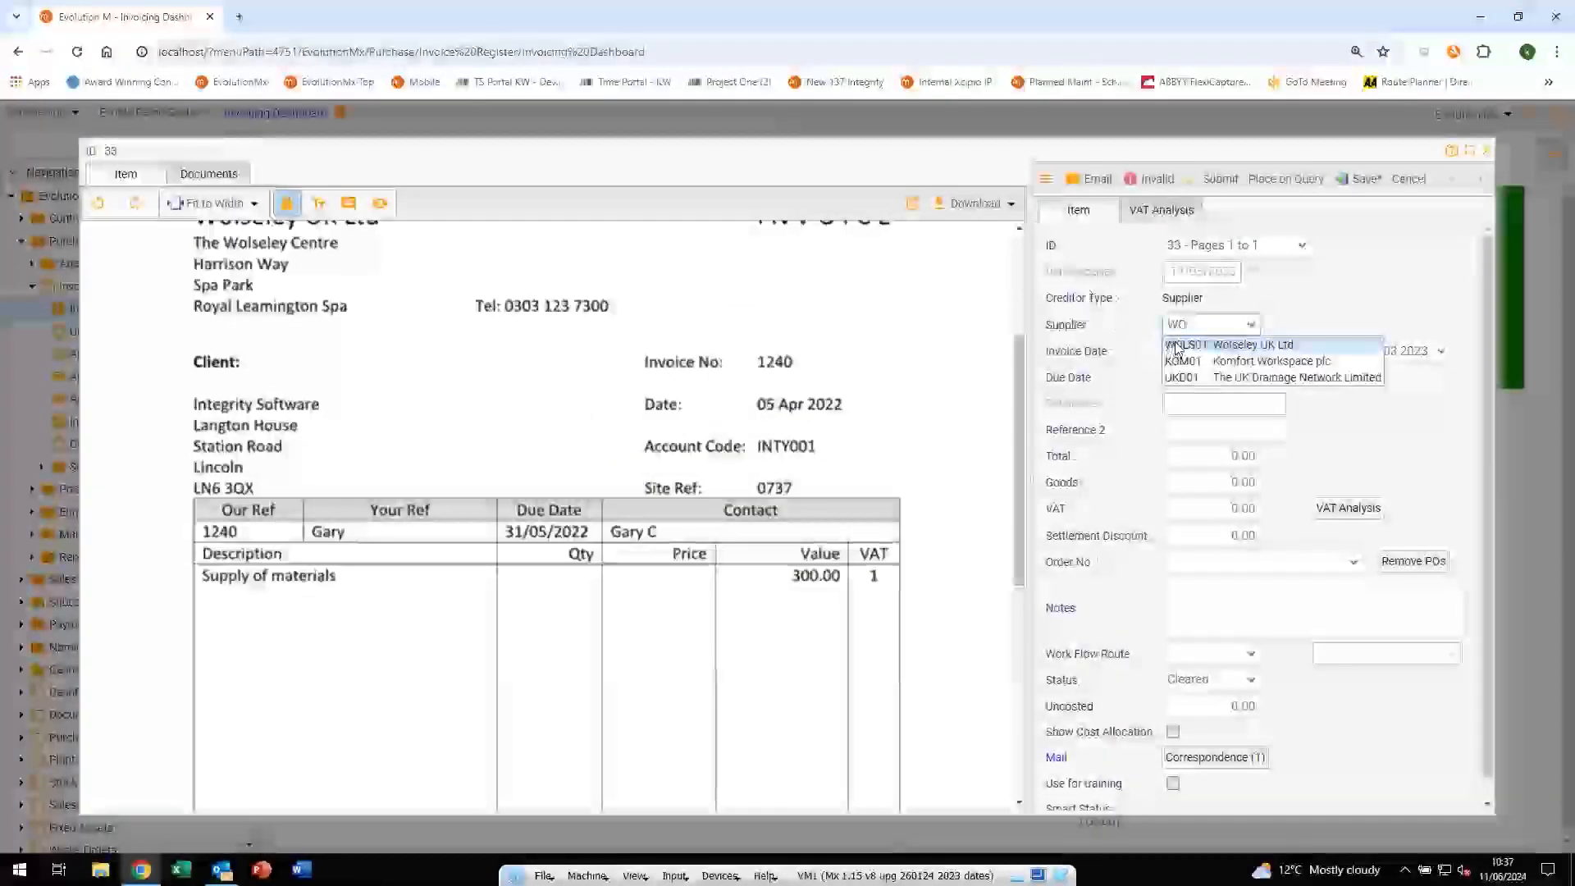
pyautogui.click(1178, 346)
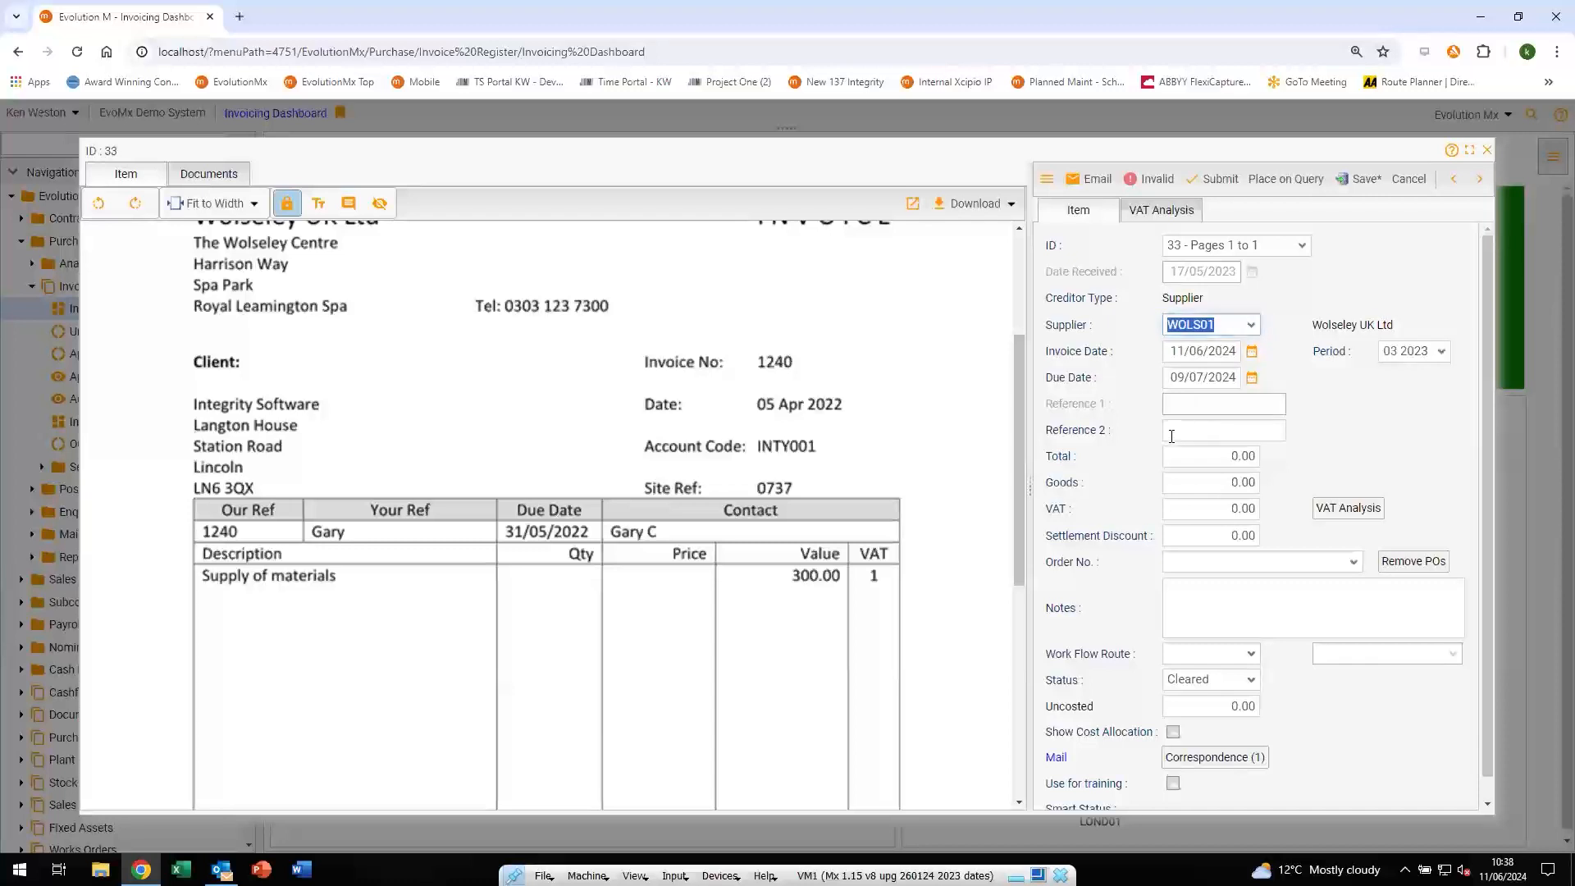
# Enter 1240 as Reference 2 and 360 as the invoice total, and review the VAT analysis
pyautogui.click(1175, 431)
pyautogui.write('1240')
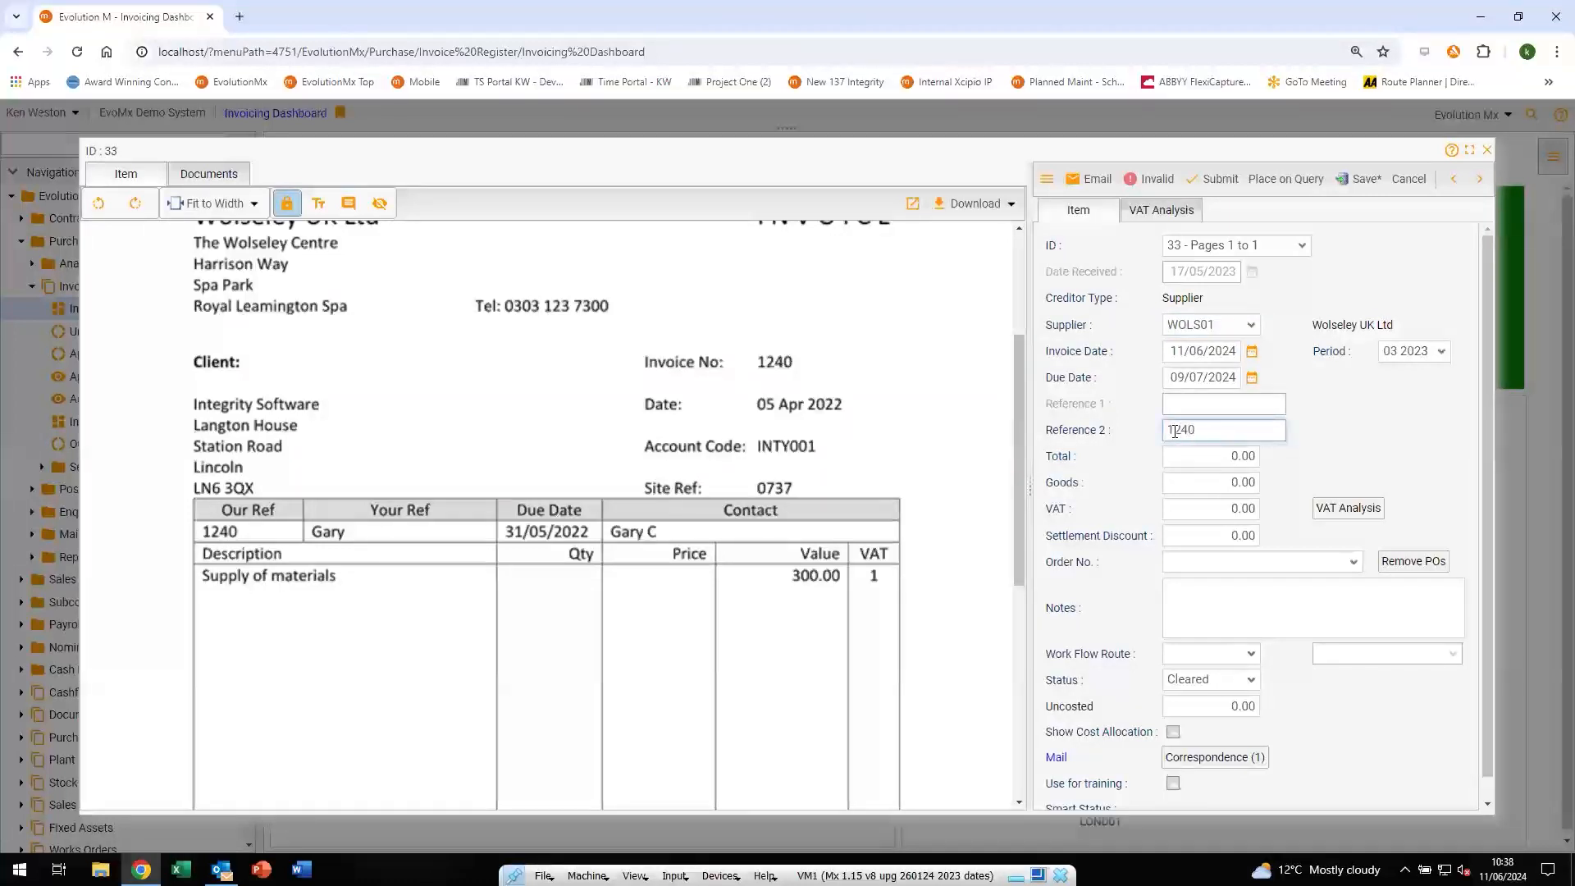
pyautogui.press('Tab')
pyautogui.write('360')
pyautogui.press('Tab')
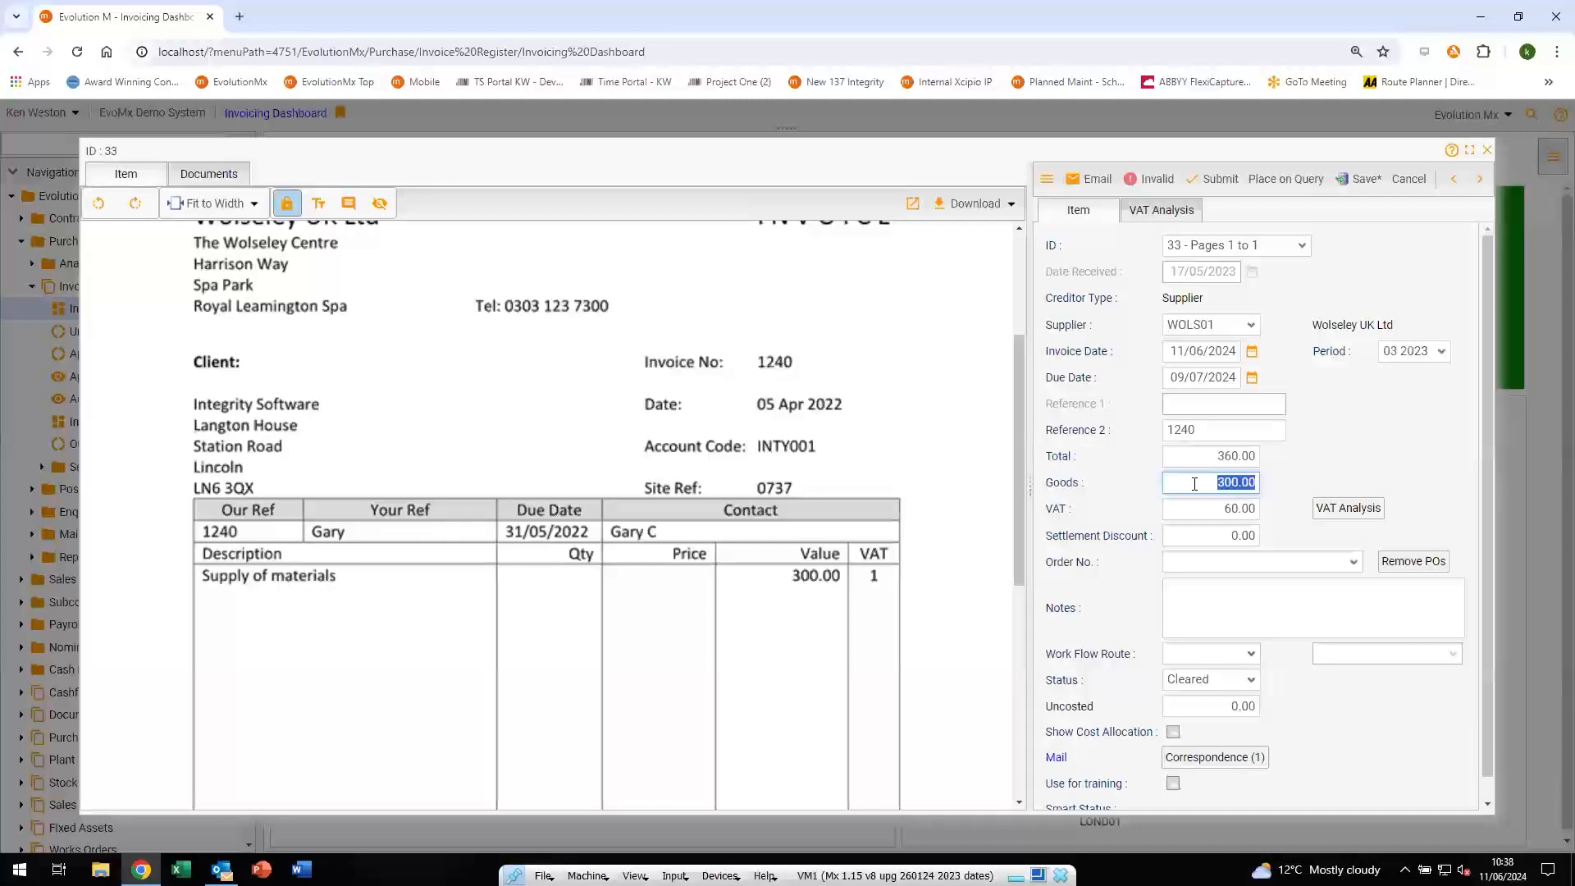
pyautogui.click(1335, 510)
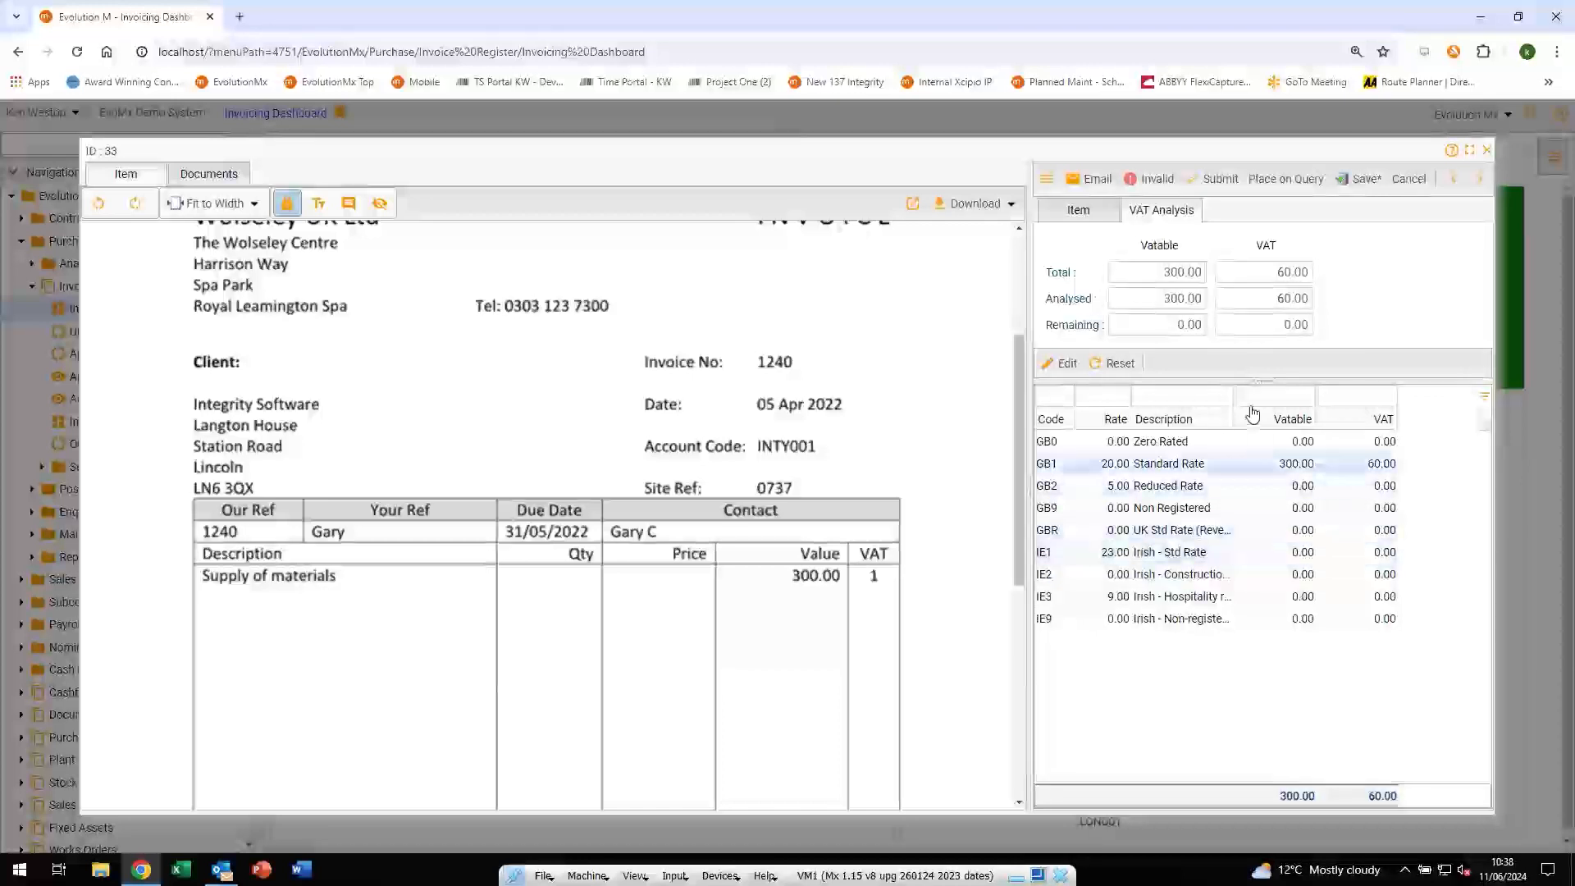
pyautogui.click(1084, 211)
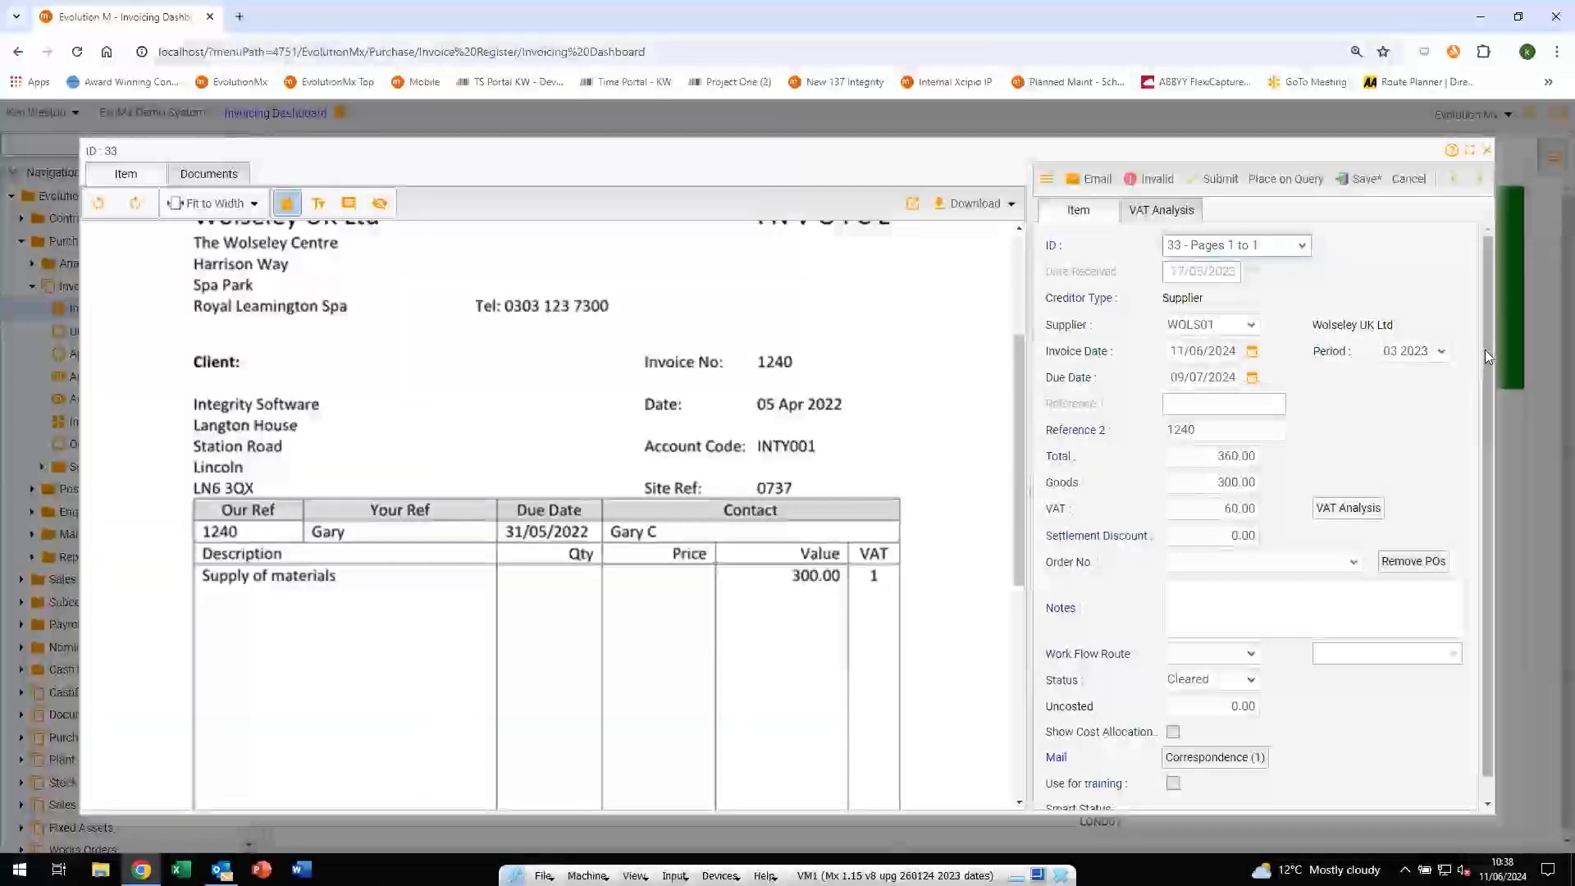
# Show the cost allocation of item 33, add a line for contract 0737, and view the available cost heads without changing MA-PD
pyautogui.click(1173, 732)
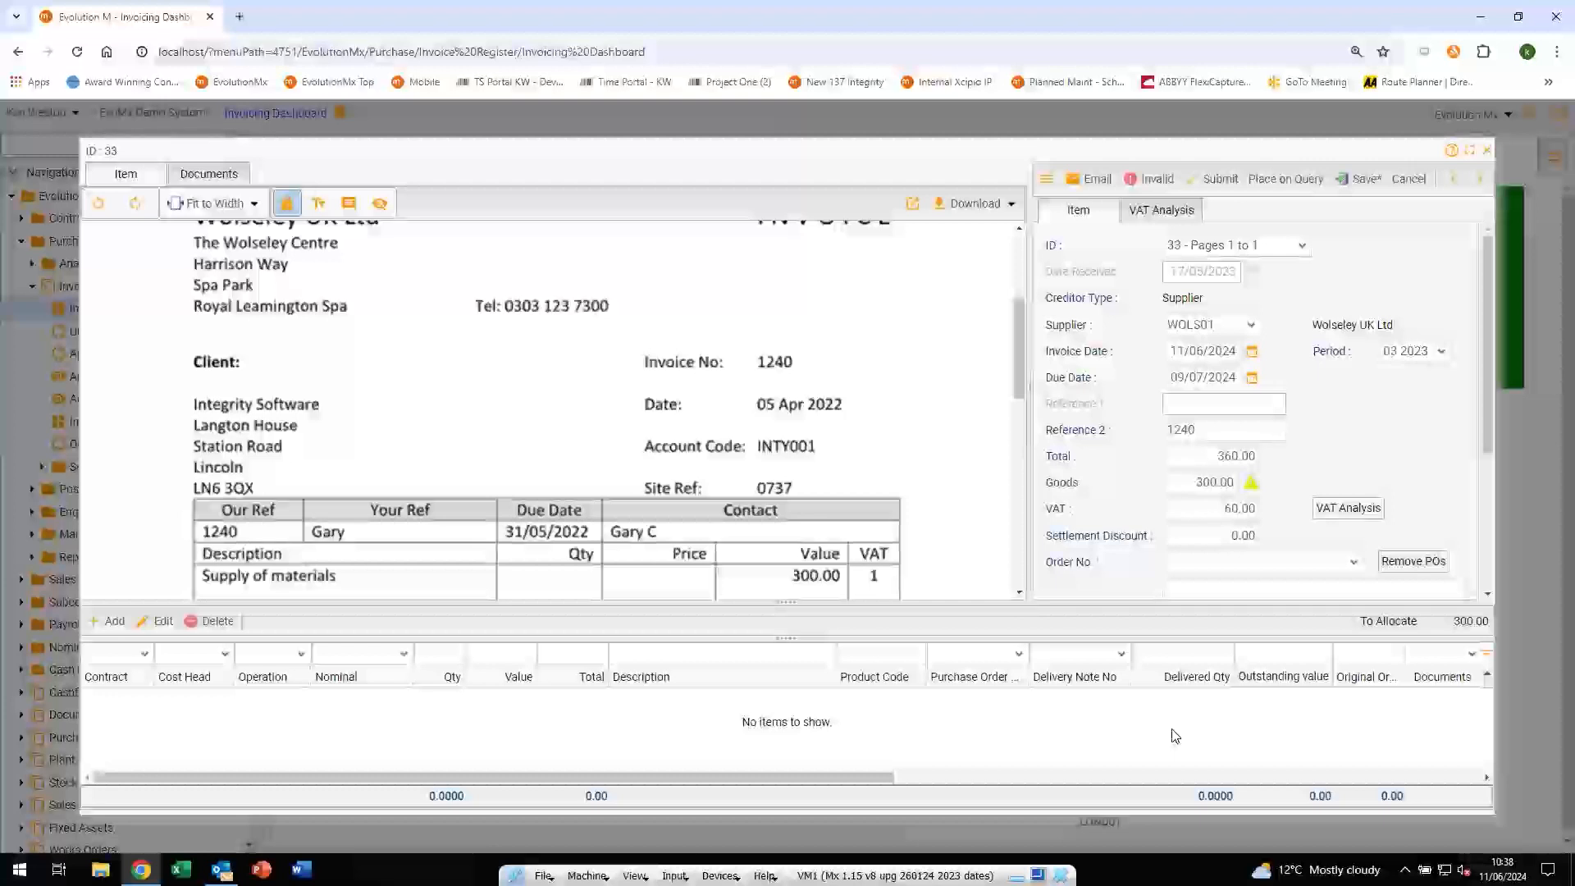
pyautogui.click(113, 622)
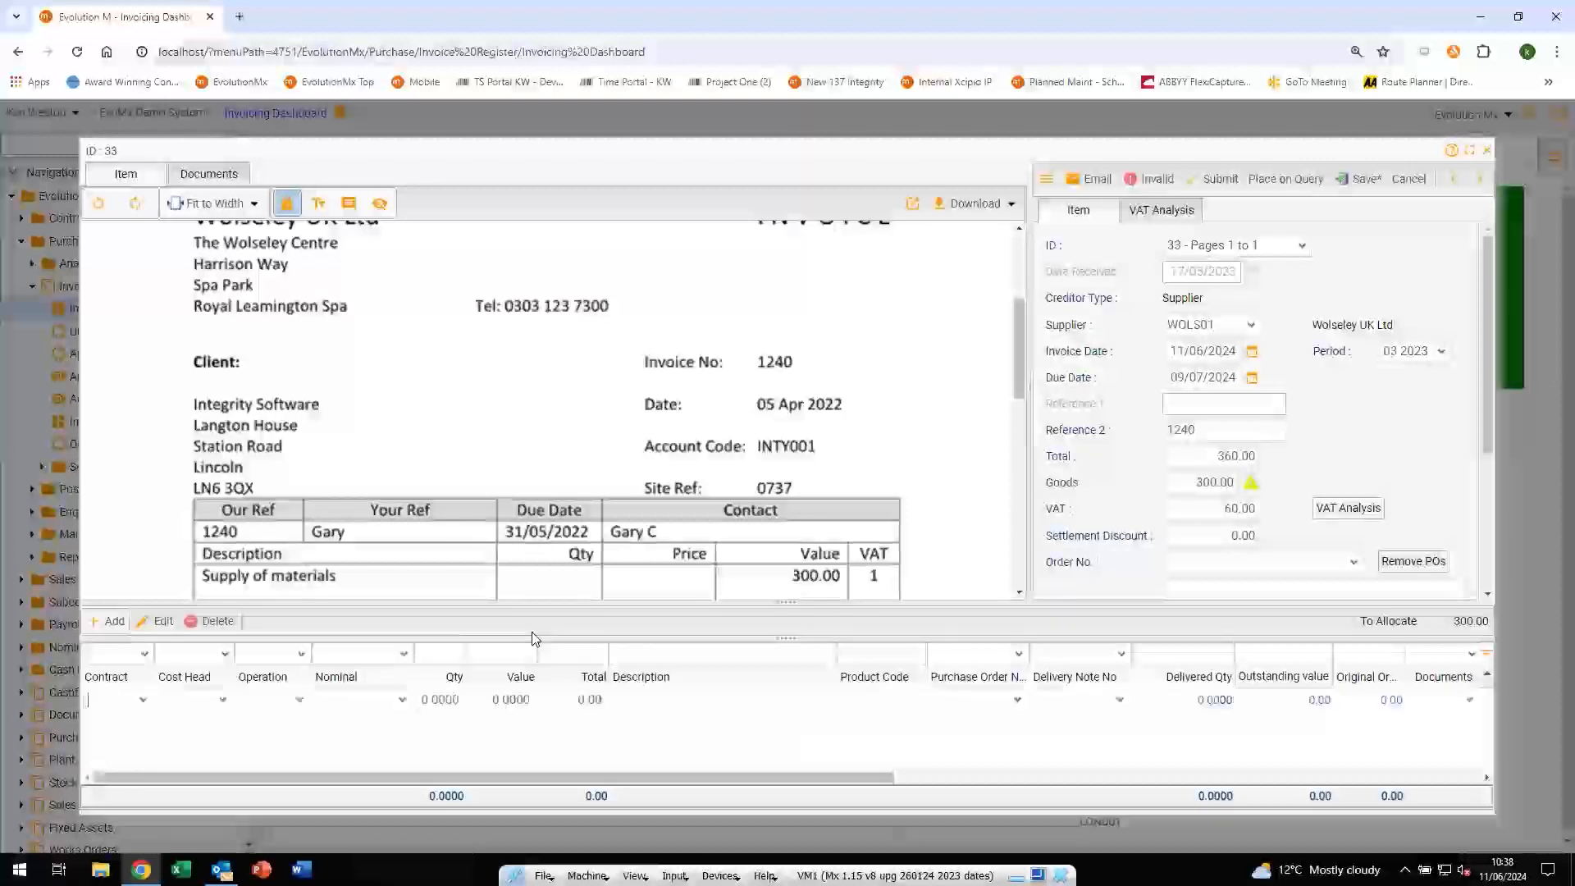
pyautogui.click(125, 703)
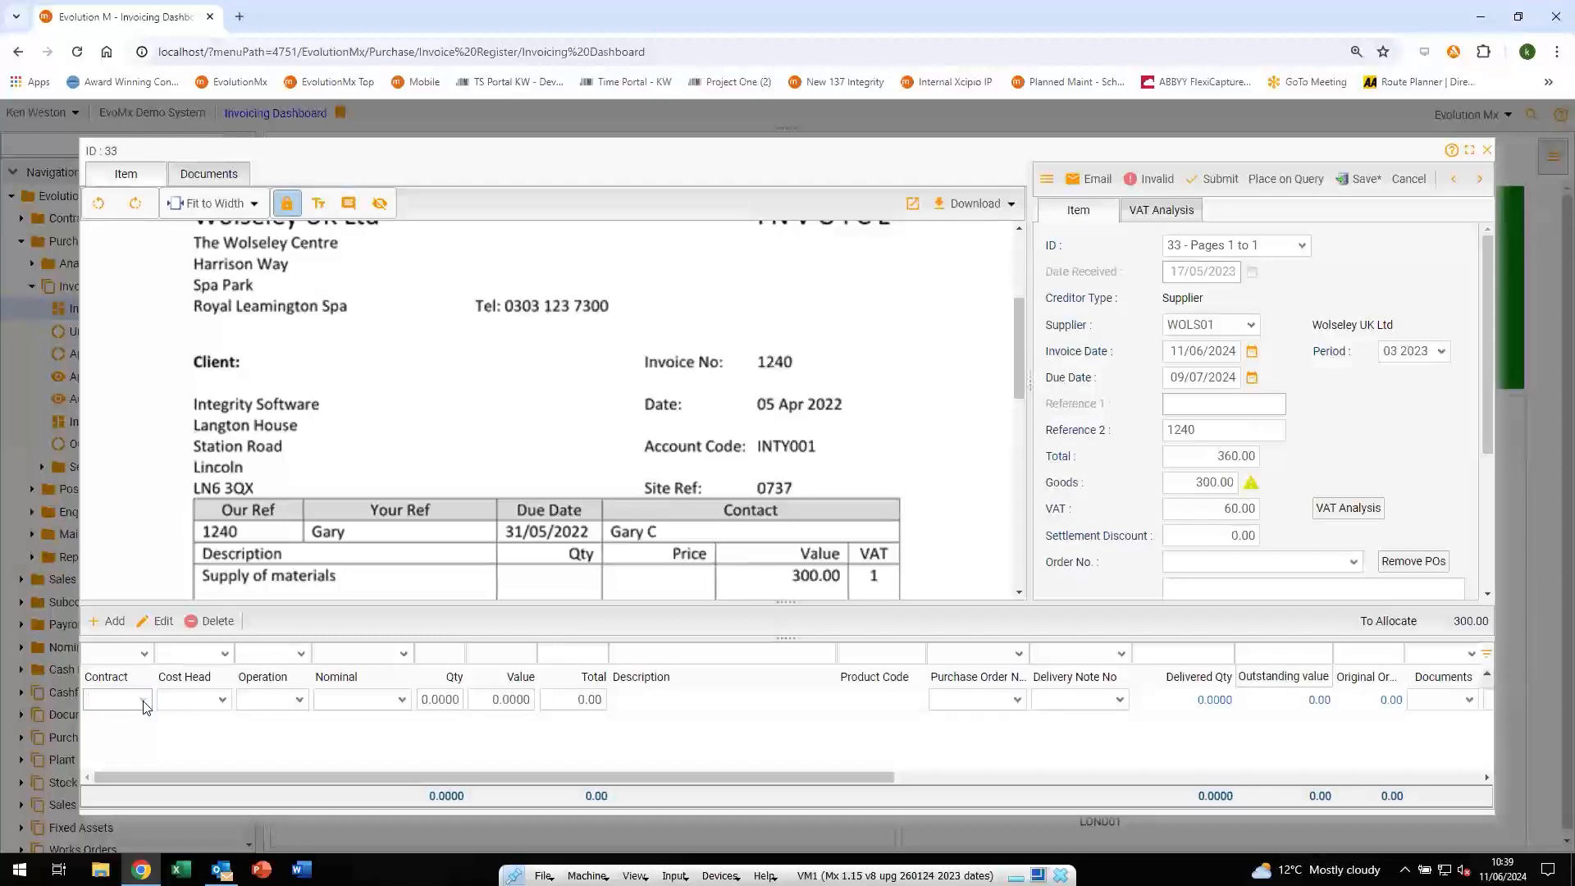
pyautogui.click(142, 701)
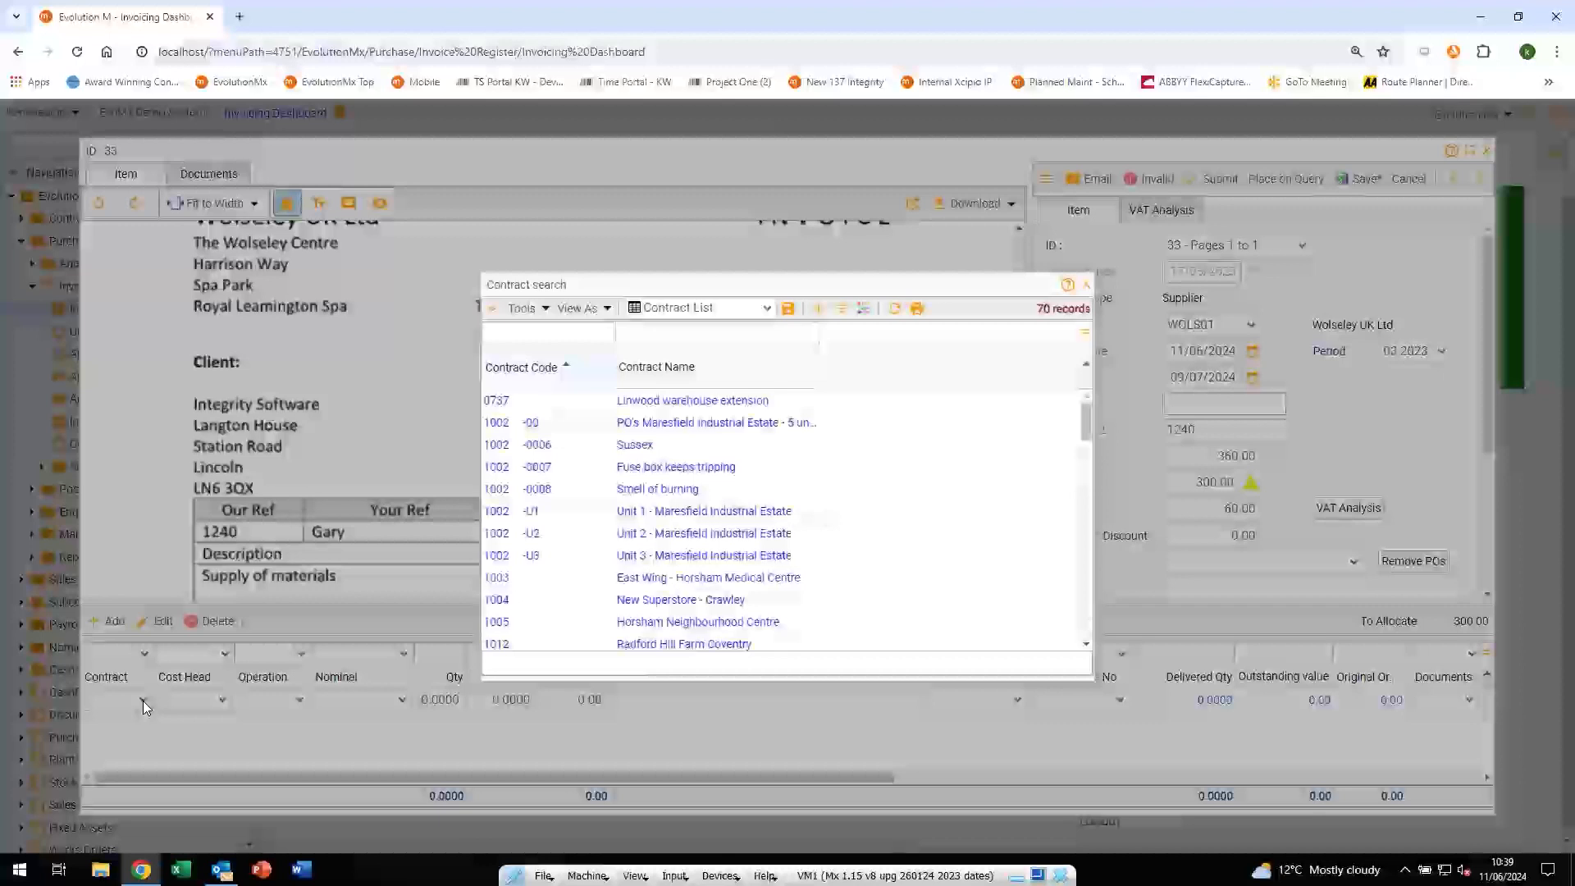
pyautogui.click(495, 401)
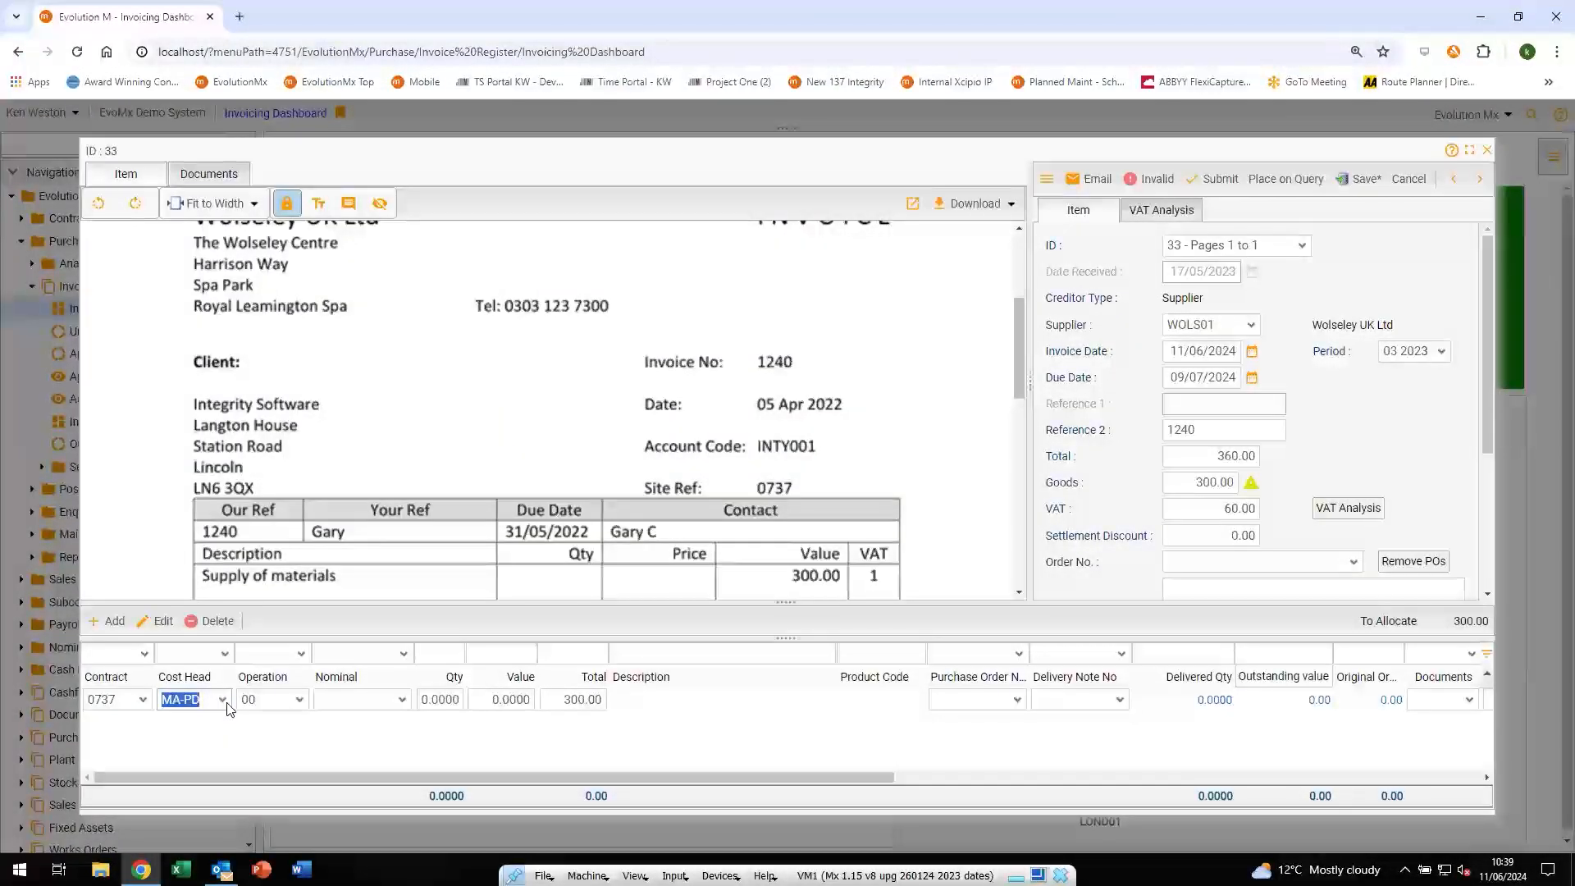
pyautogui.click(221, 700)
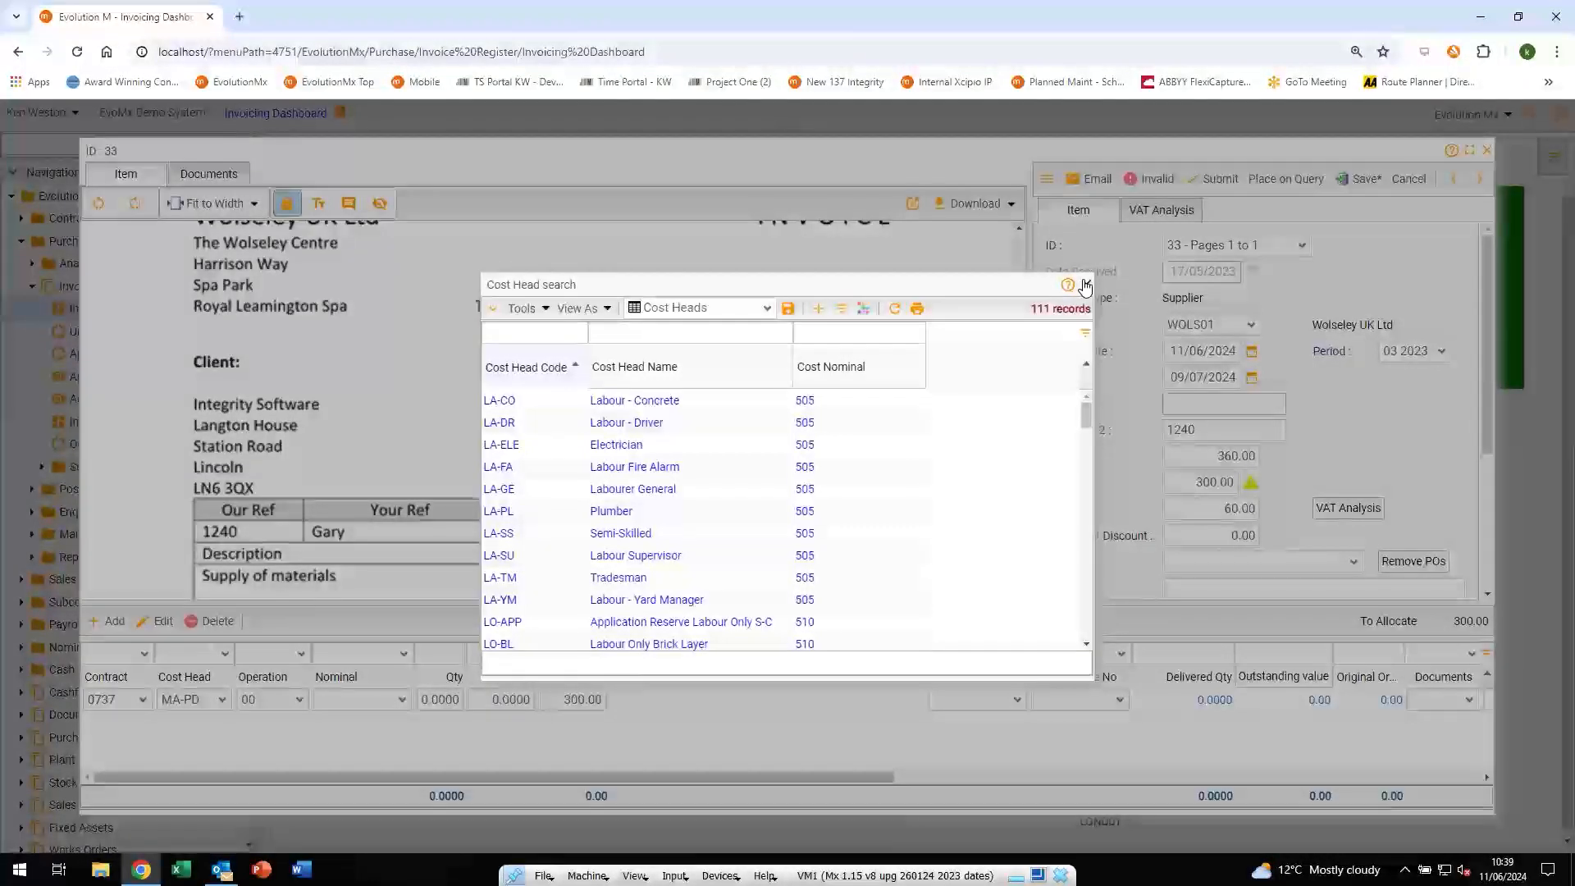
pyautogui.click(1085, 285)
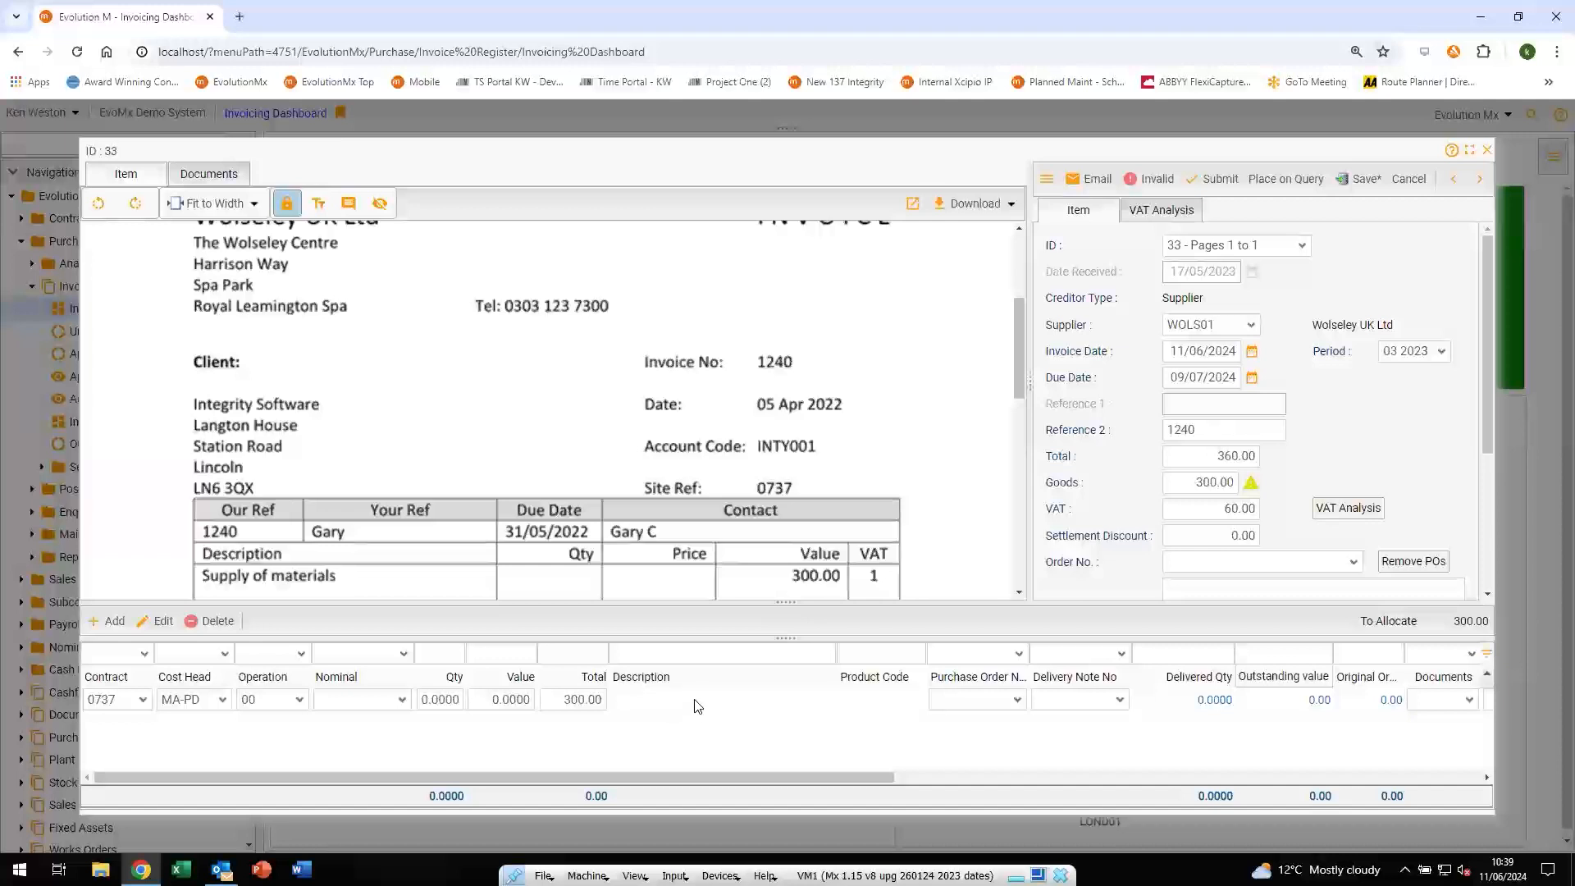
# Enter "overheads" in the notes of the new allocation line and save the line
pyautogui.press('Tab')
pyautogui.press('Tab')
pyautogui.press('Tab')
pyautogui.press('Tab')
pyautogui.press('Tab')
pyautogui.press('Tab')
pyautogui.press('Tab')
pyautogui.press('Tab')
pyautogui.press('Tab')
pyautogui.press('Tab')
pyautogui.press('Tab')
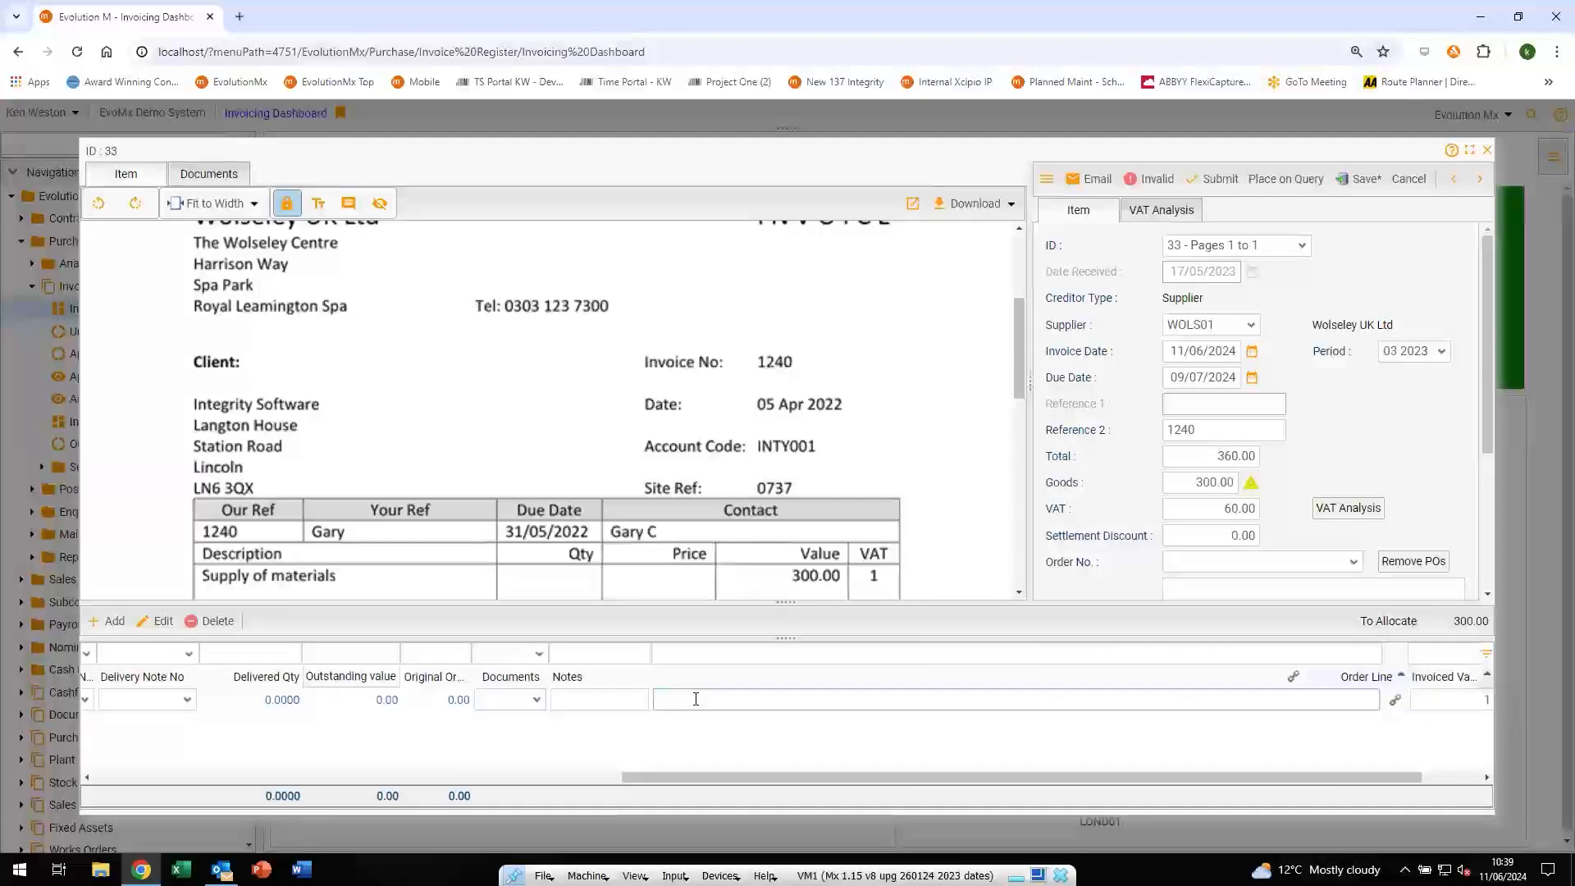
pyautogui.write('overheads')
pyautogui.press('Return')
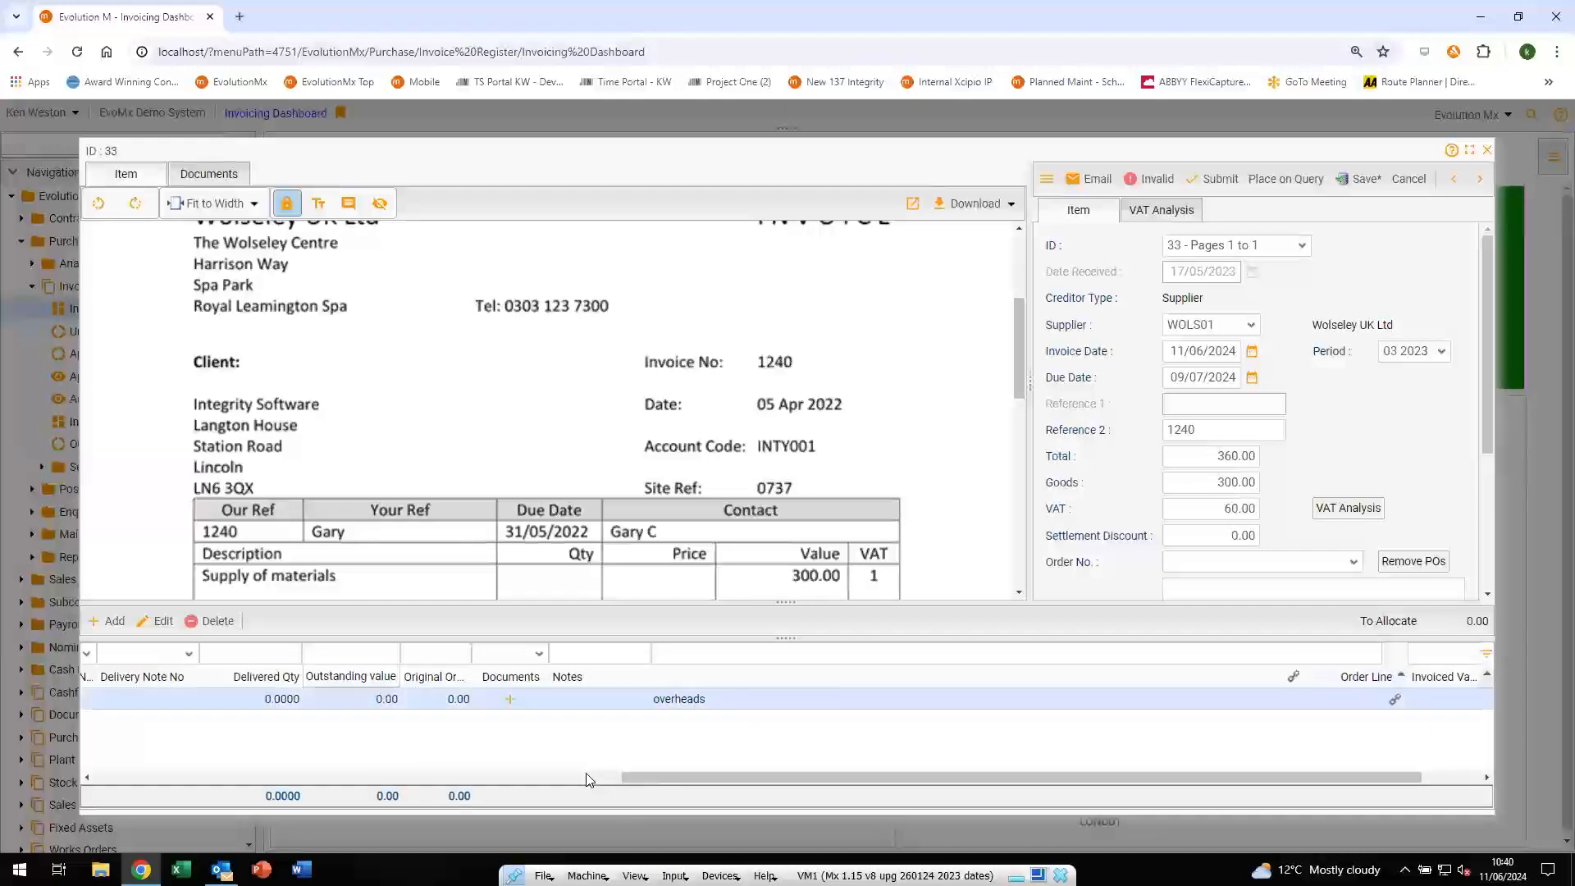
# Place a narrowed Notes column directly after Total in the allocation grid, and submit item 33
pyautogui.click(473, 774)
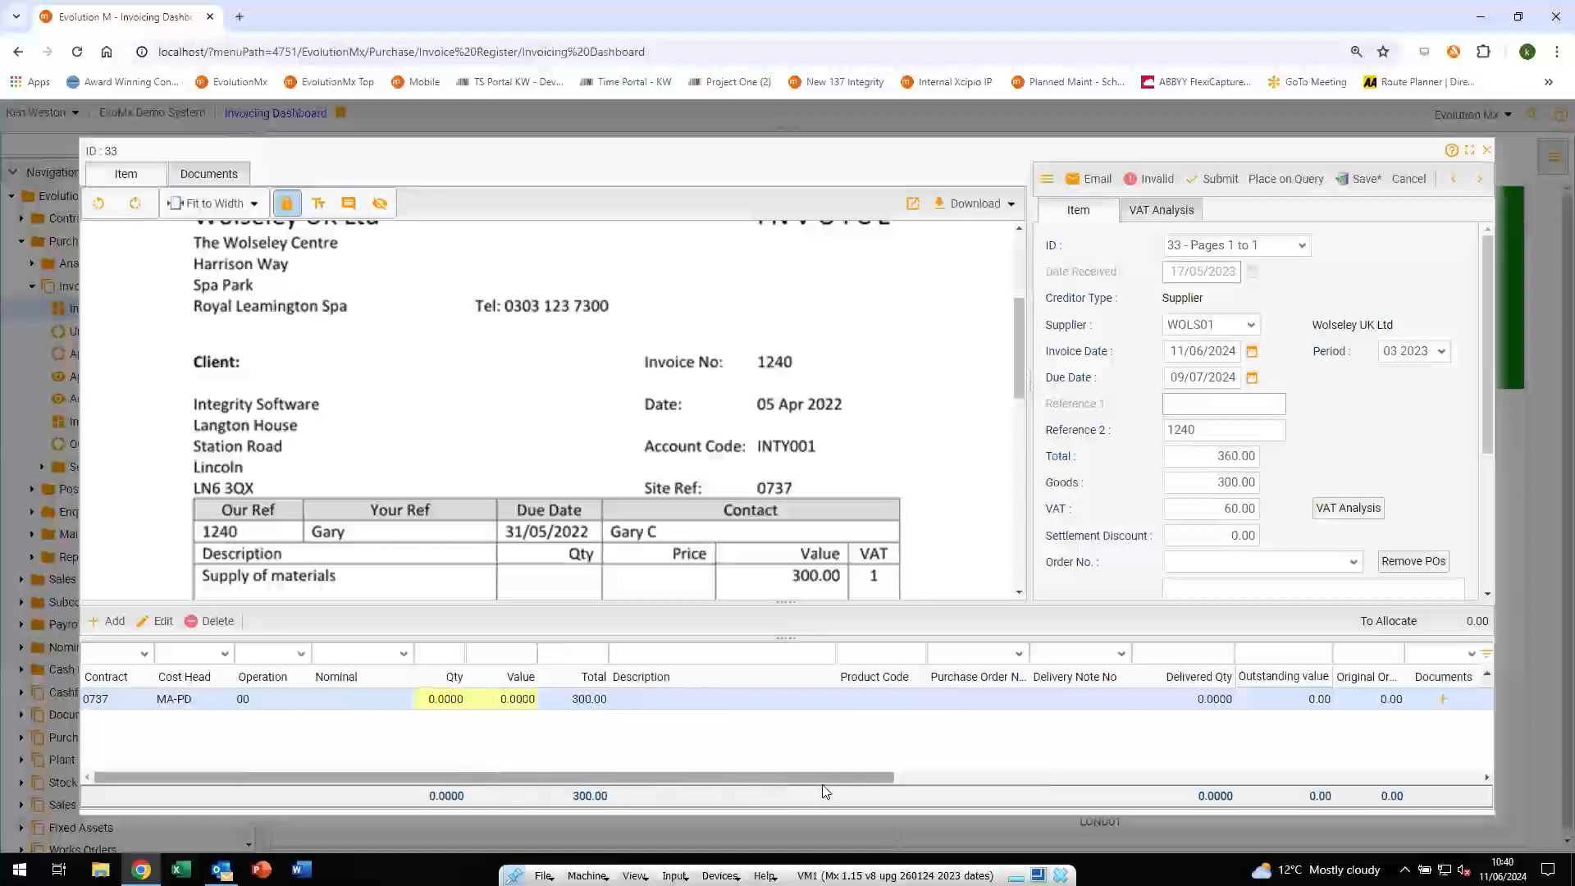
pyautogui.moveTo(824, 776); pyautogui.dragTo(1032, 763)
pyautogui.moveTo(1152, 677); pyautogui.dragTo(353, 696)
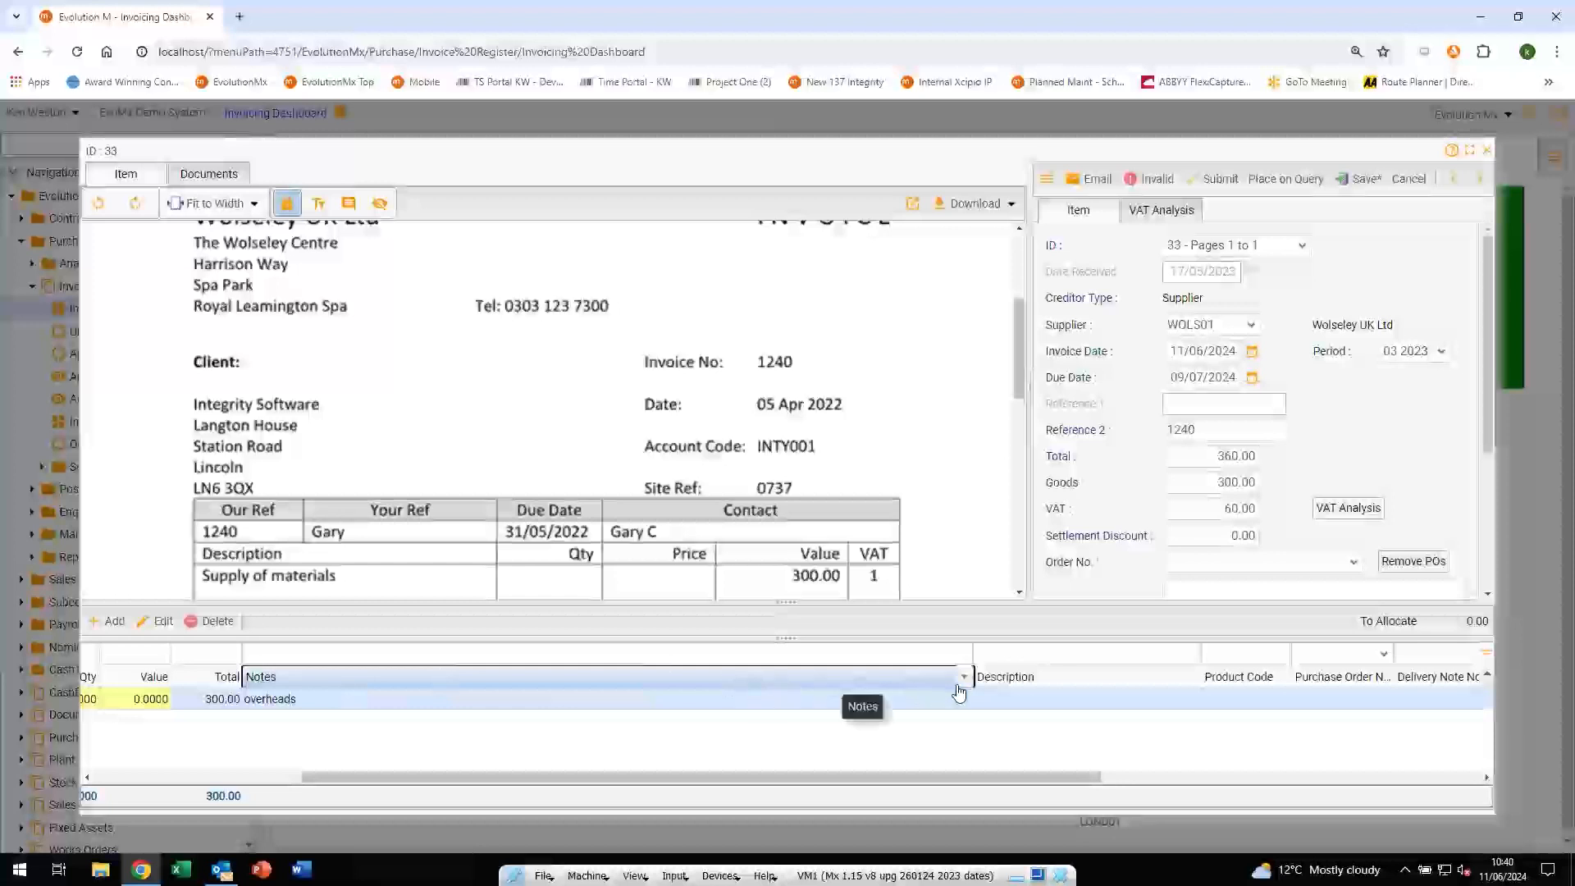
pyautogui.moveTo(973, 675); pyautogui.dragTo(661, 695)
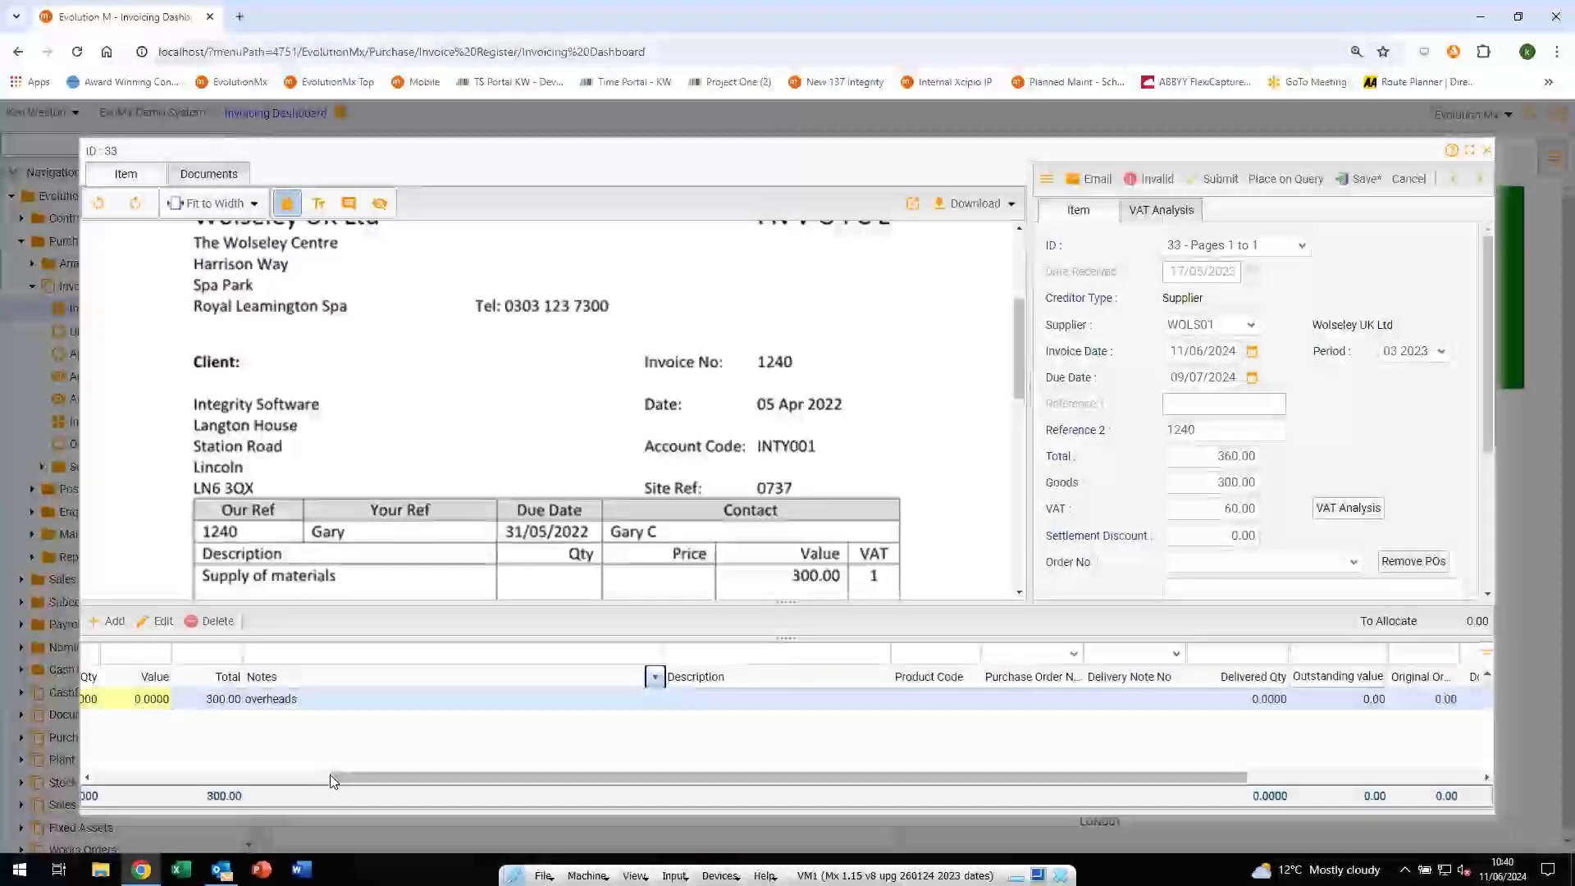
pyautogui.click(293, 777)
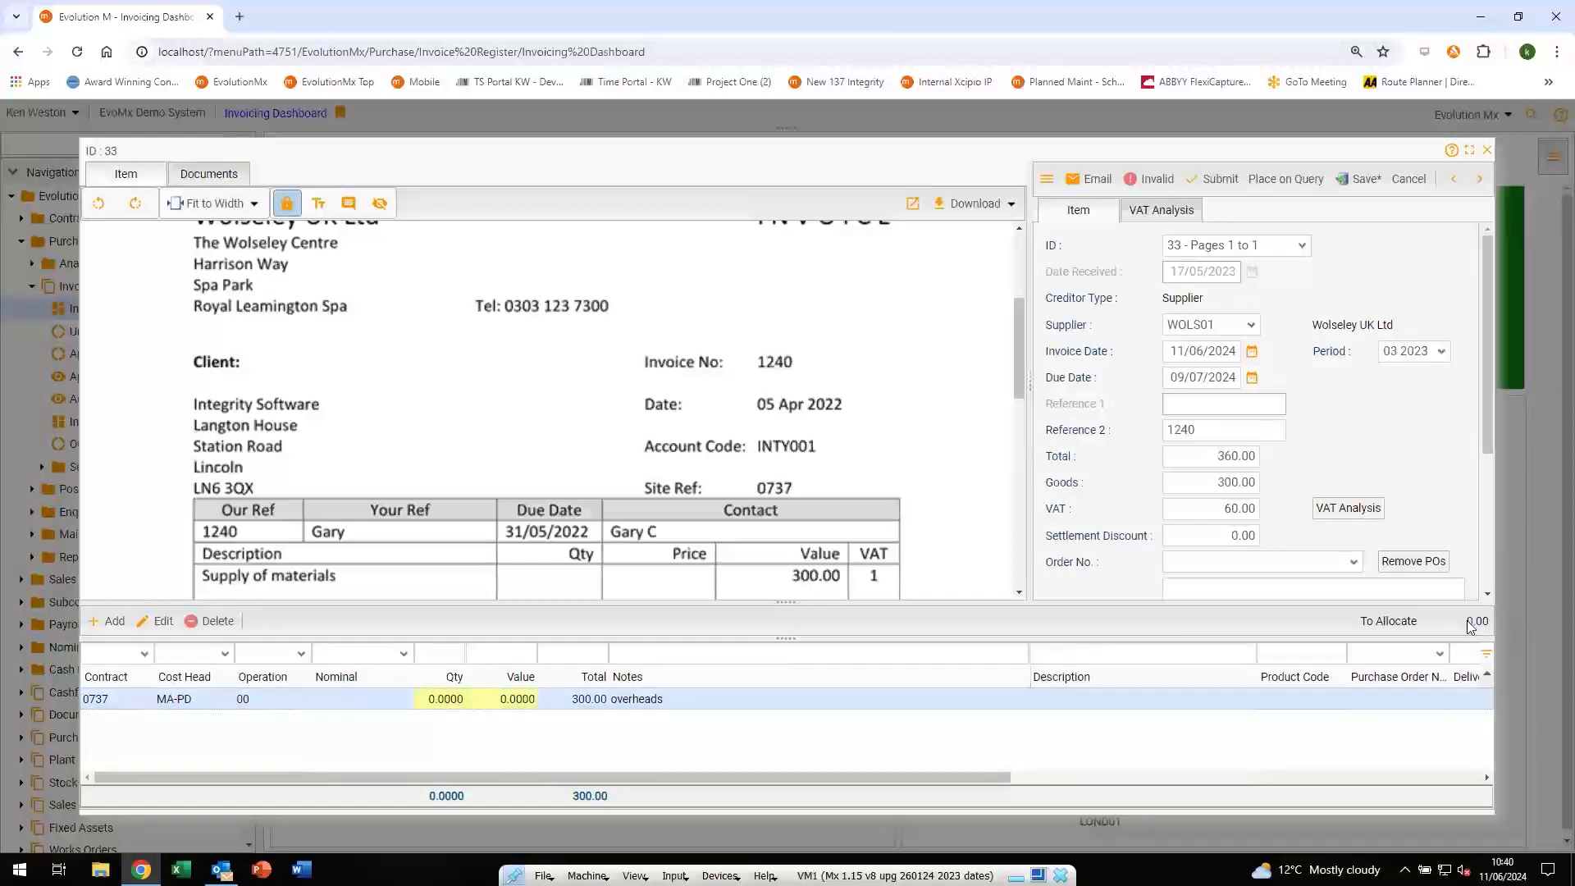
pyautogui.click(1213, 181)
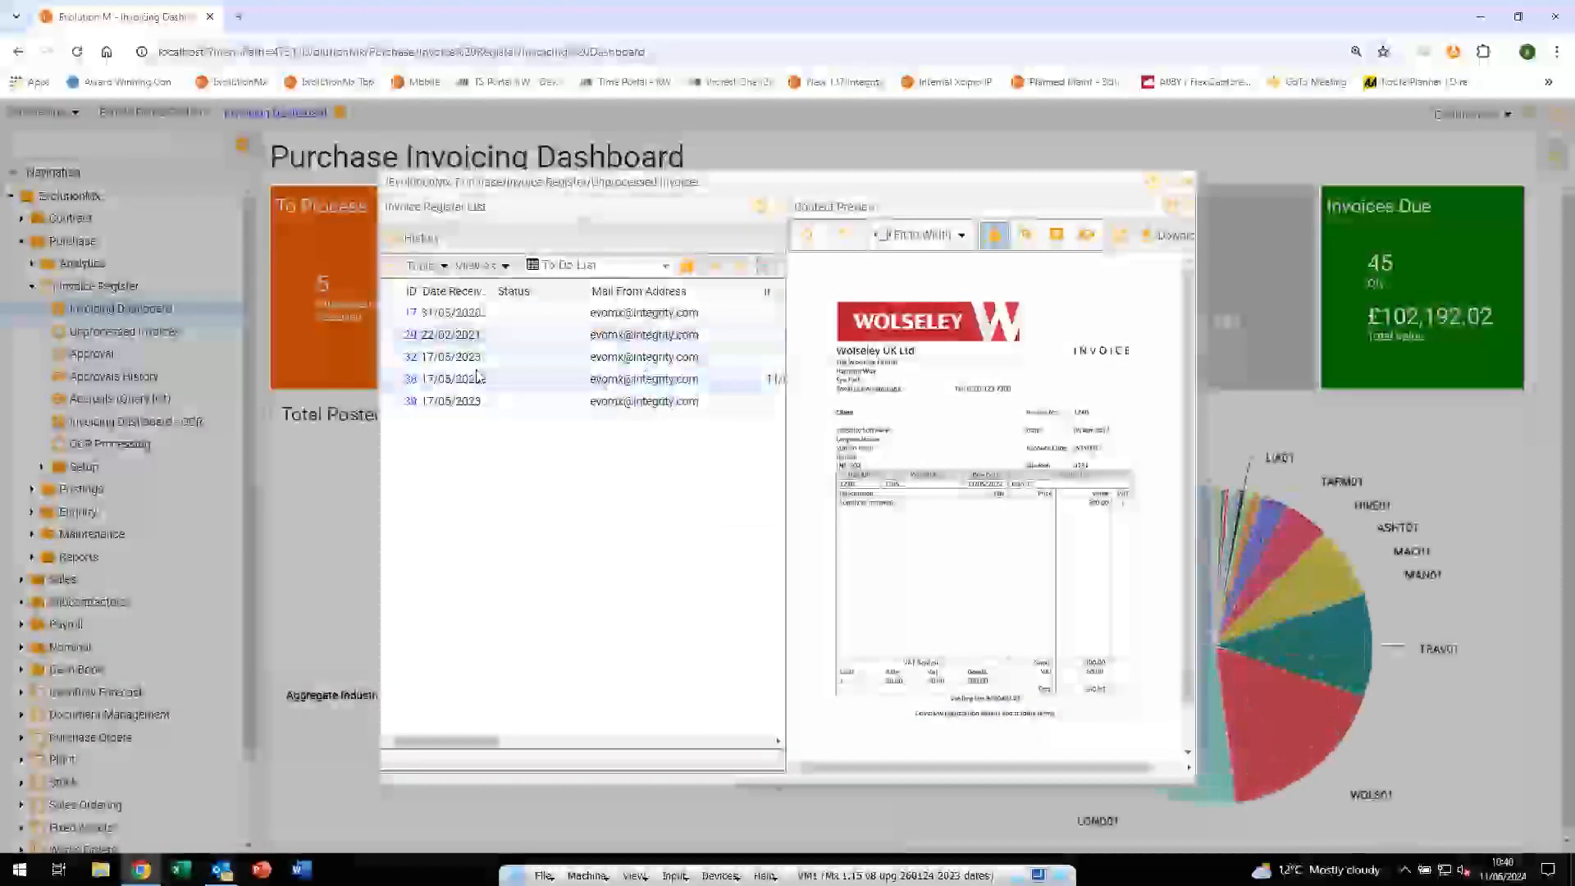
# Open item 32 from the unprocessed invoices and set its supplier to WOLS01, Wolseley UK Ltd
pyautogui.click(410, 358)
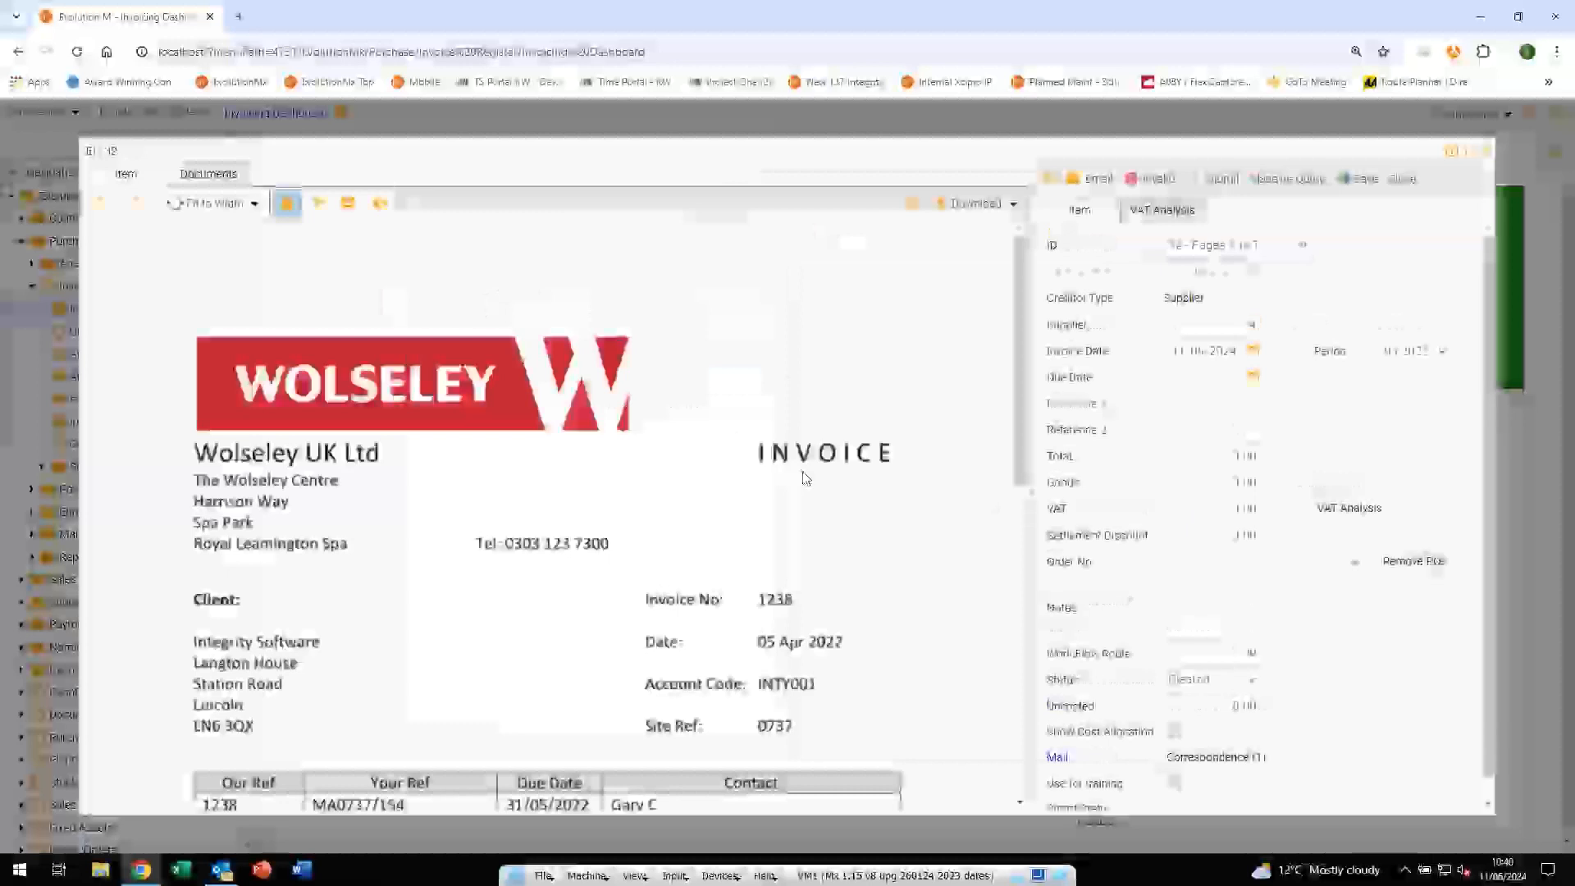
pyautogui.click(1193, 328)
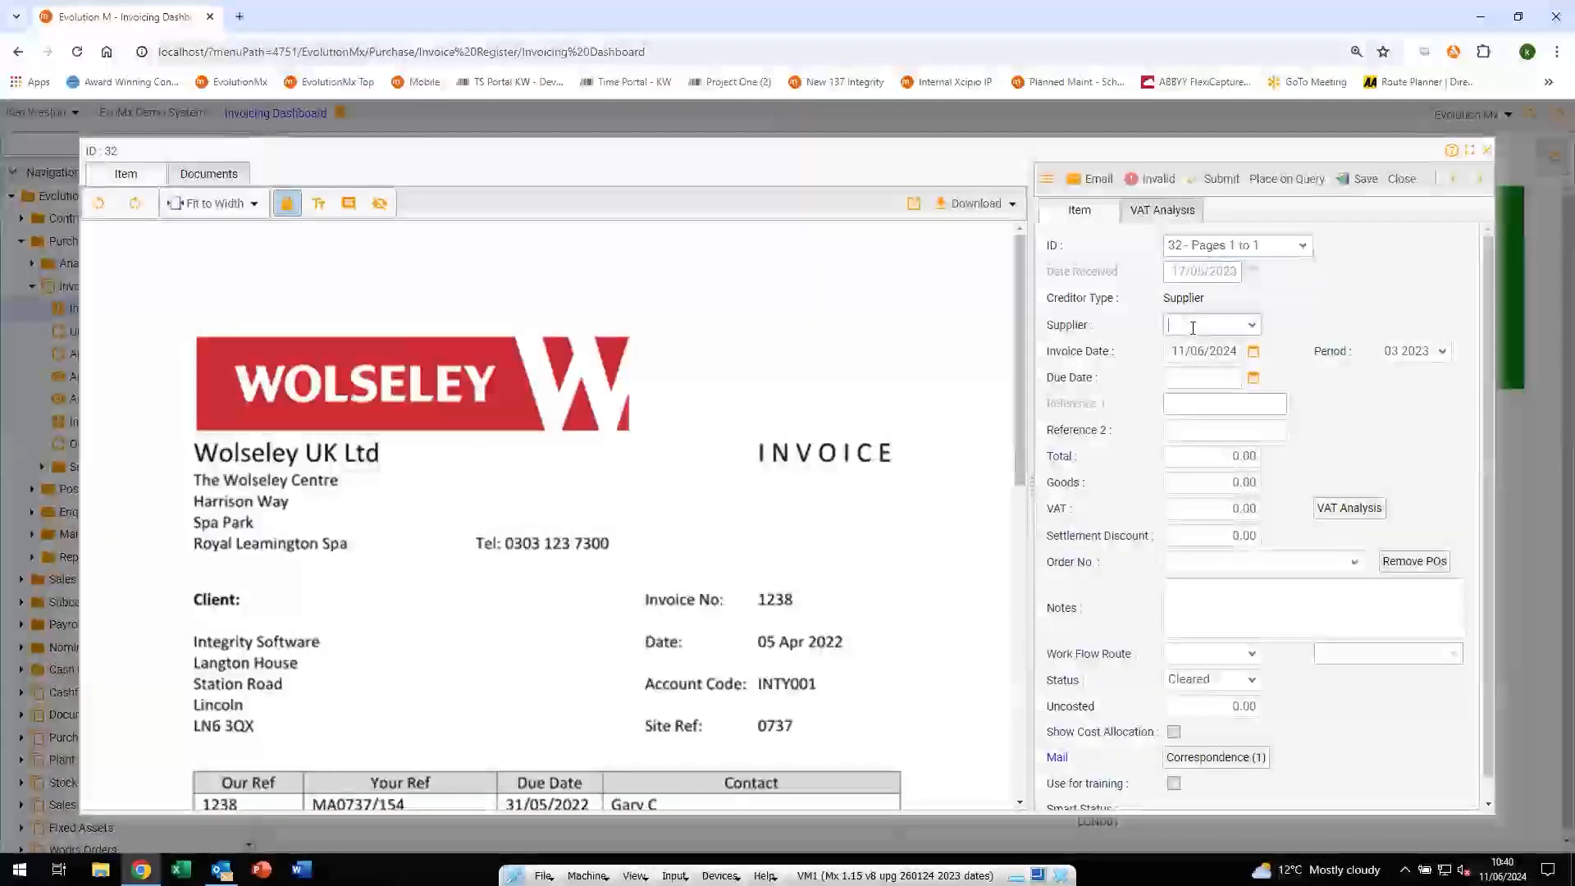
pyautogui.write('WOL')
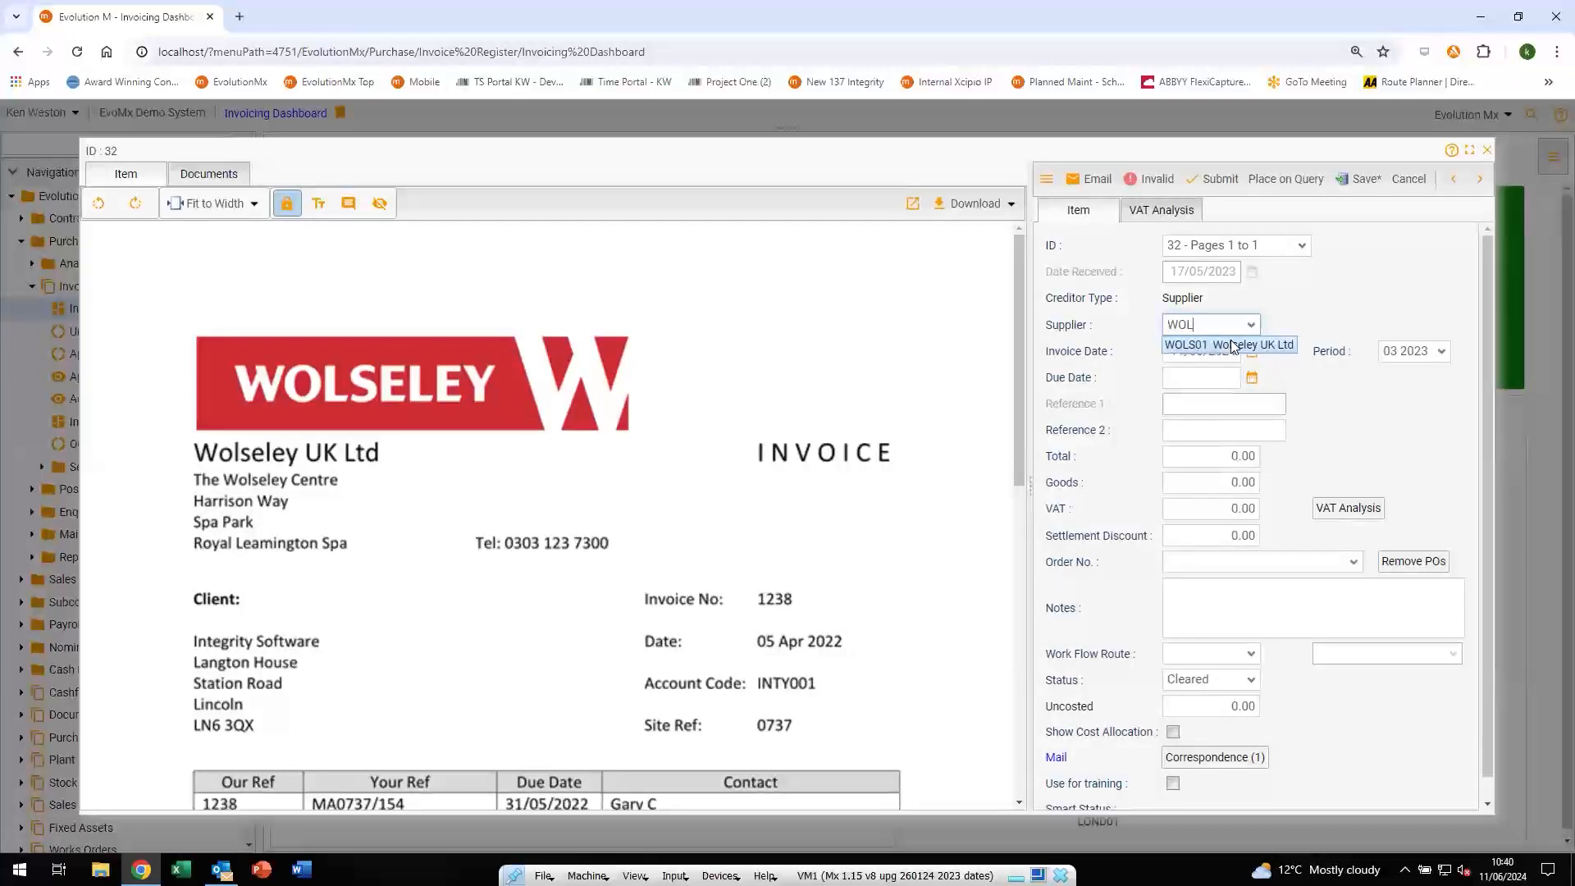
pyautogui.click(1232, 345)
pyautogui.click(1226, 320)
pyautogui.write('S')
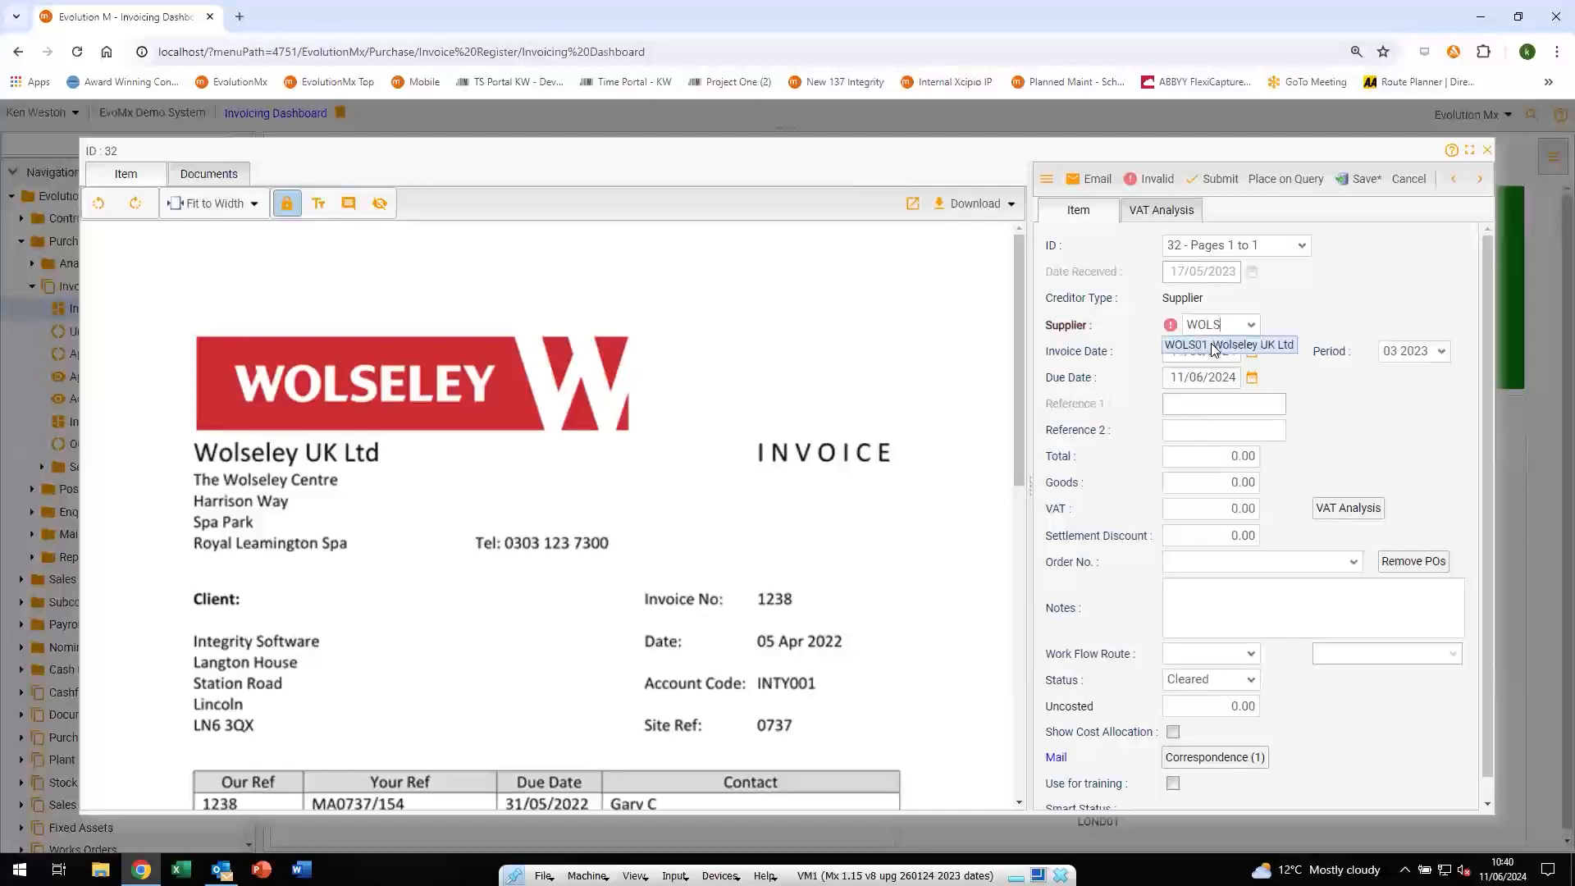
pyautogui.click(1215, 346)
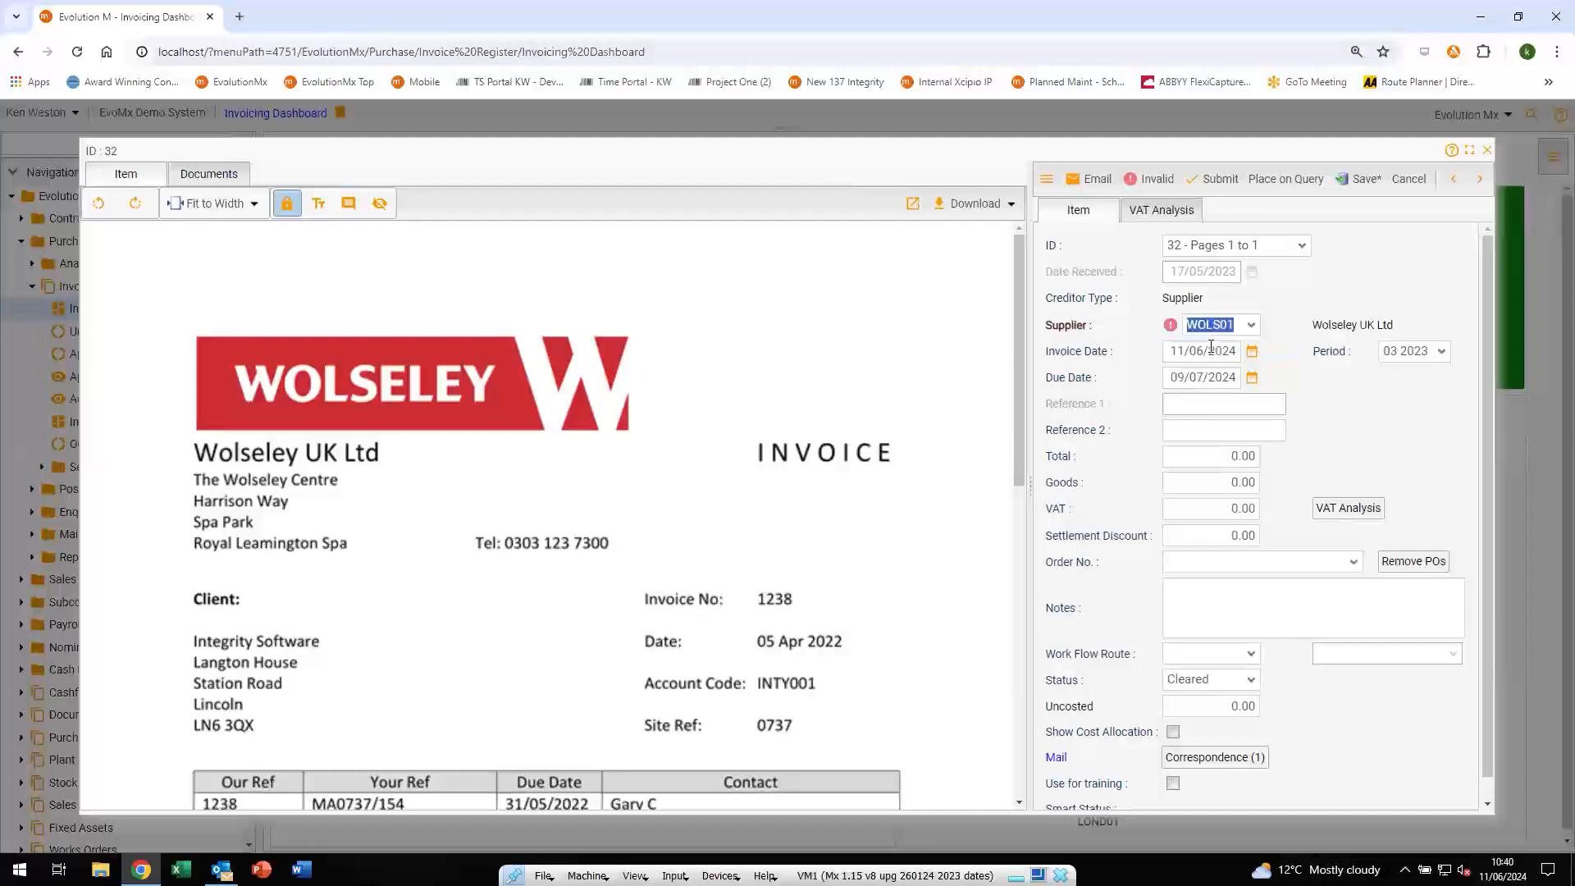
# Enter 1238 as Reference 2 and 480 as the invoice total for item 32
pyautogui.click(1194, 432)
pyautogui.write('1238')
pyautogui.press('Tab')
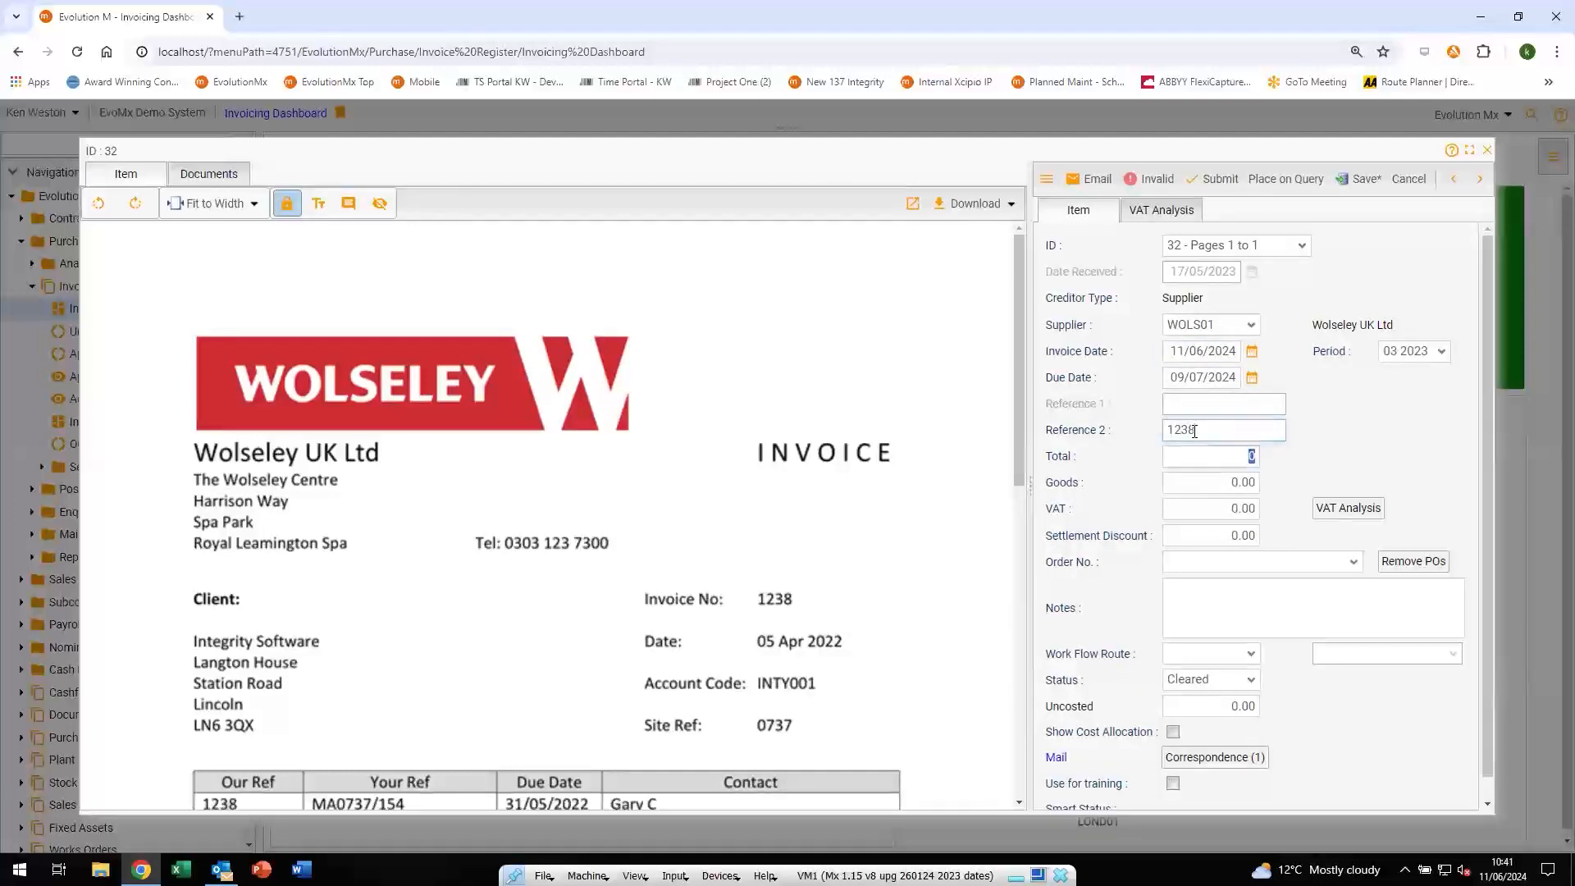
pyautogui.write('480')
pyautogui.press('Tab')
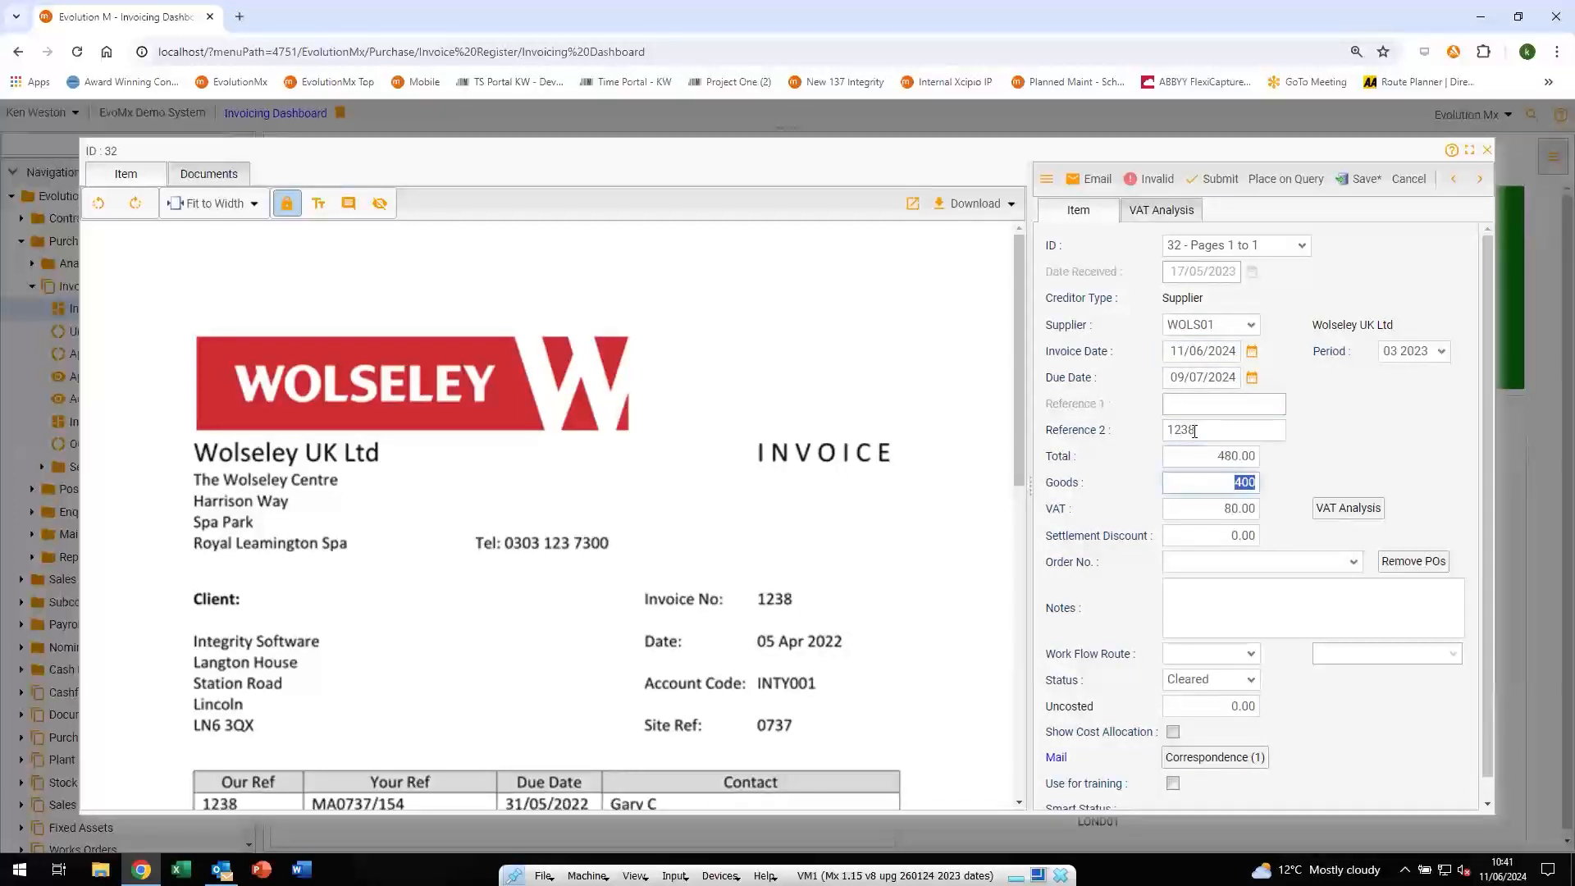
# Filter the supplier's purchase orders by 154 and link order MA0737/154 to the invoice
pyautogui.click(1353, 562)
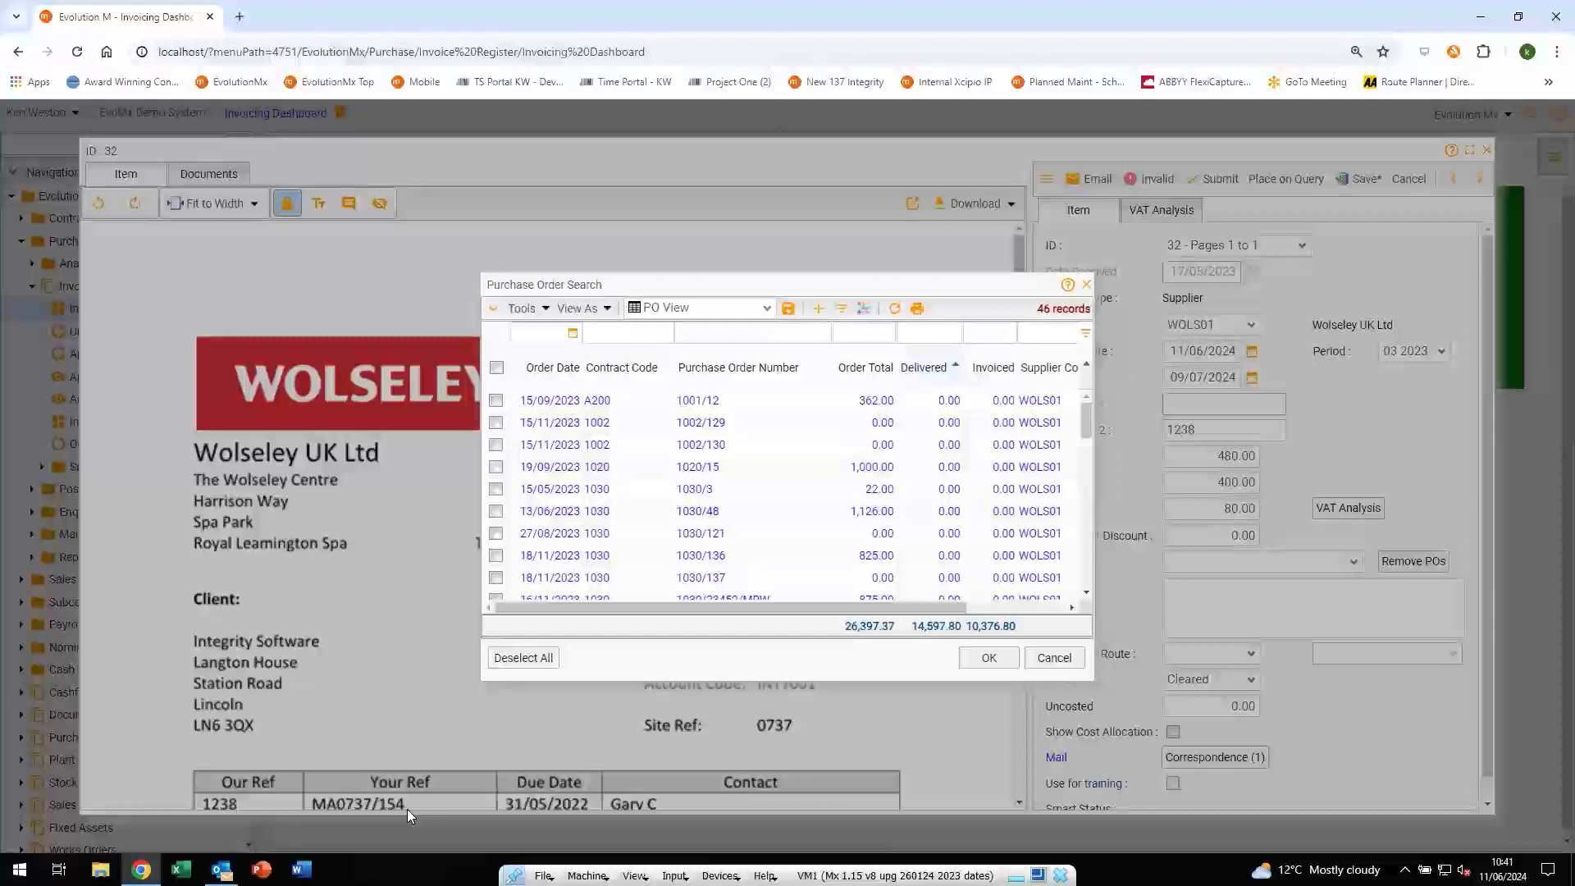
pyautogui.click(703, 338)
pyautogui.write('154')
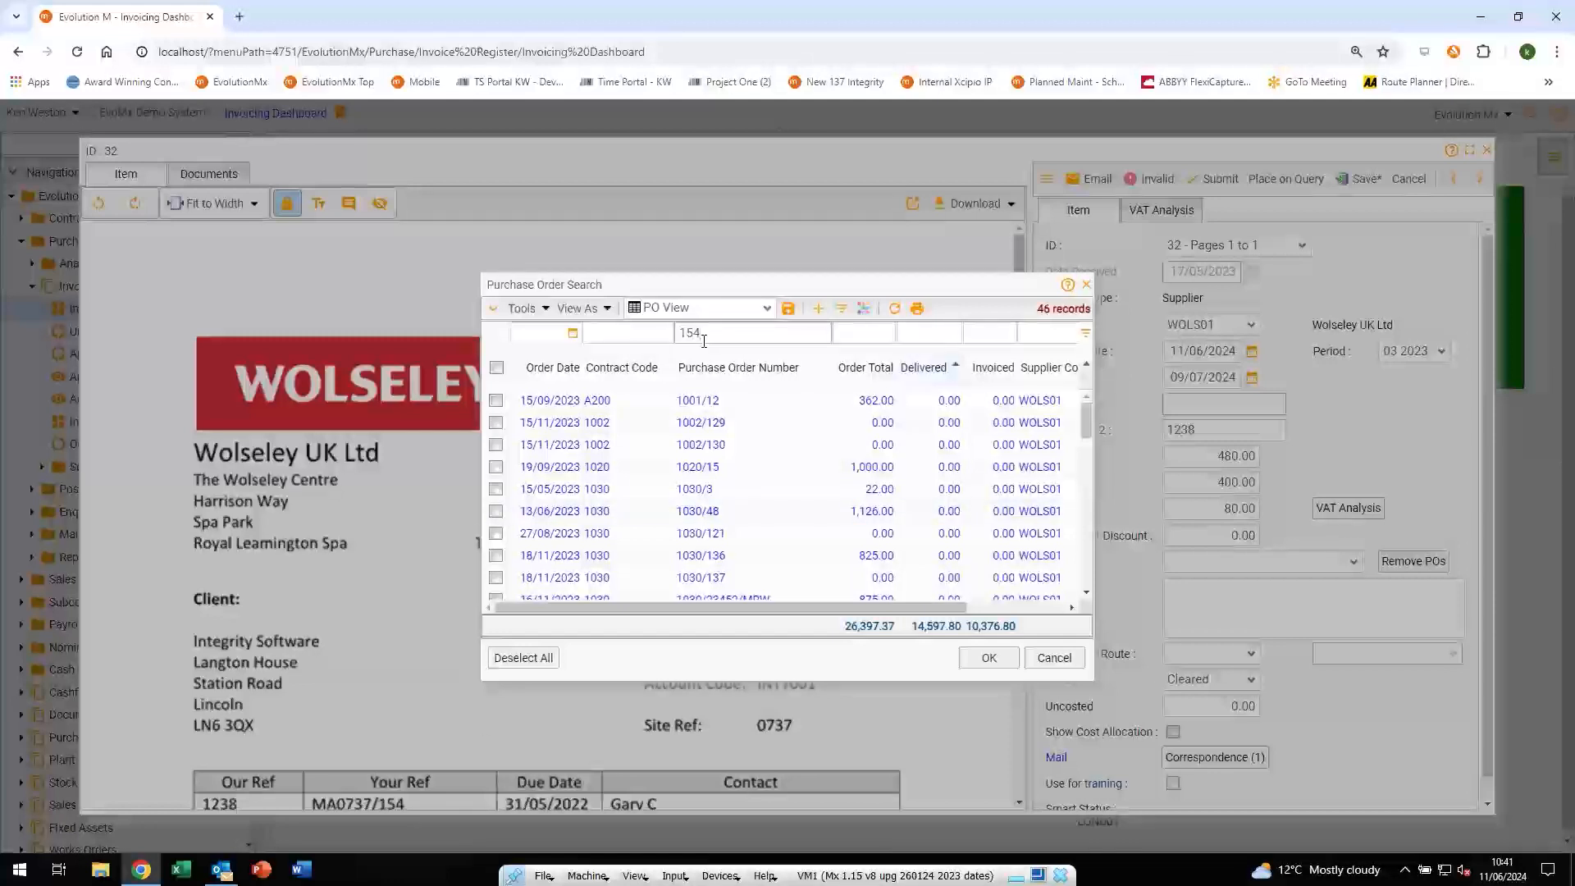
pyautogui.press('Return')
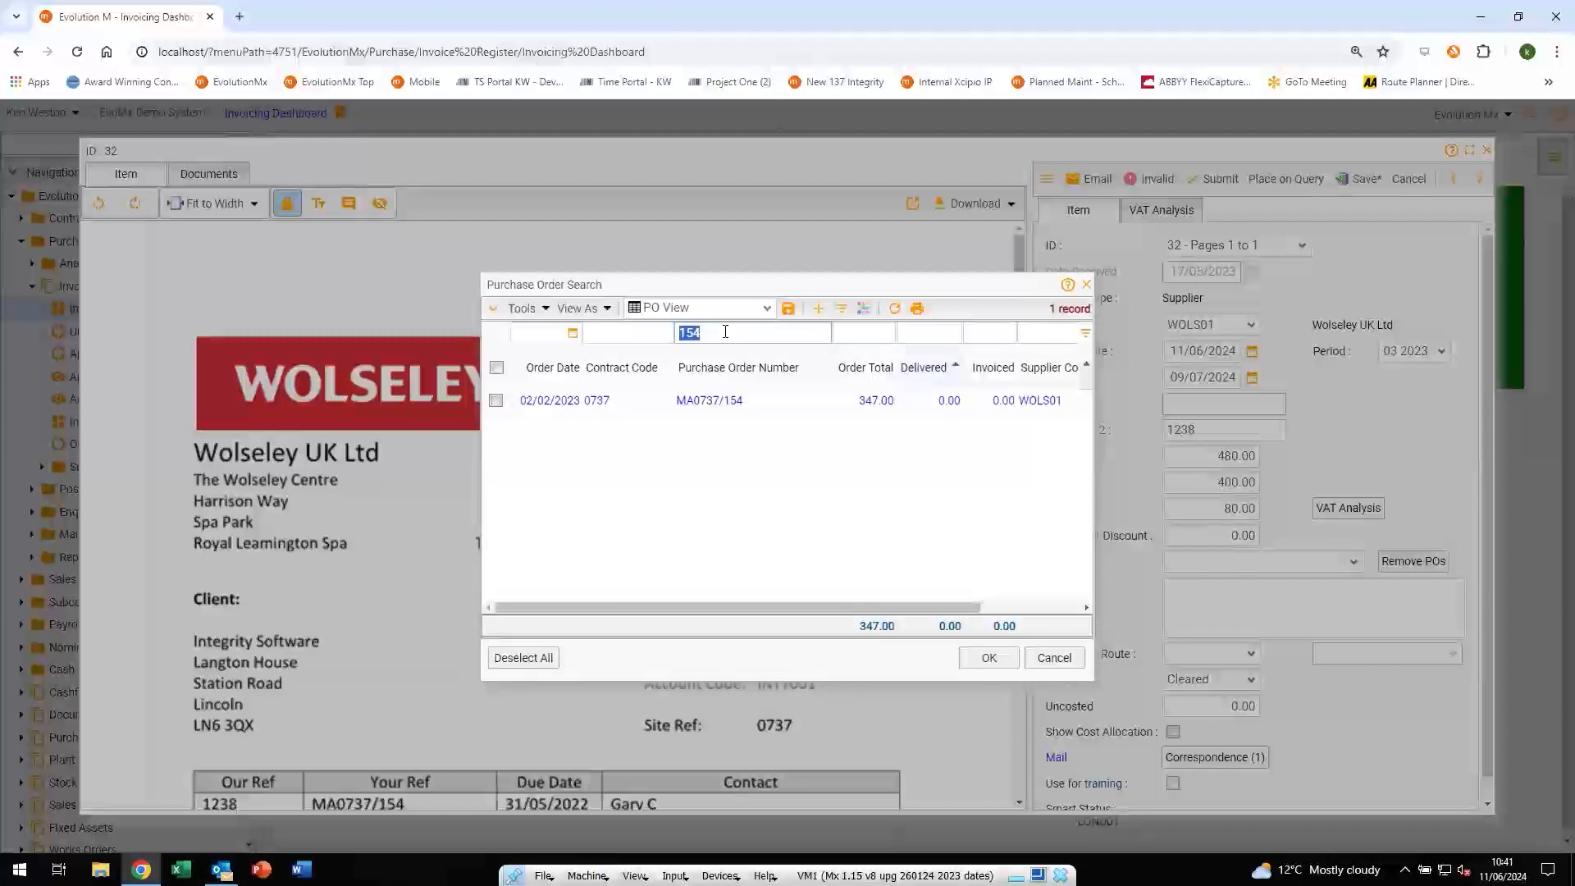
pyautogui.click(696, 403)
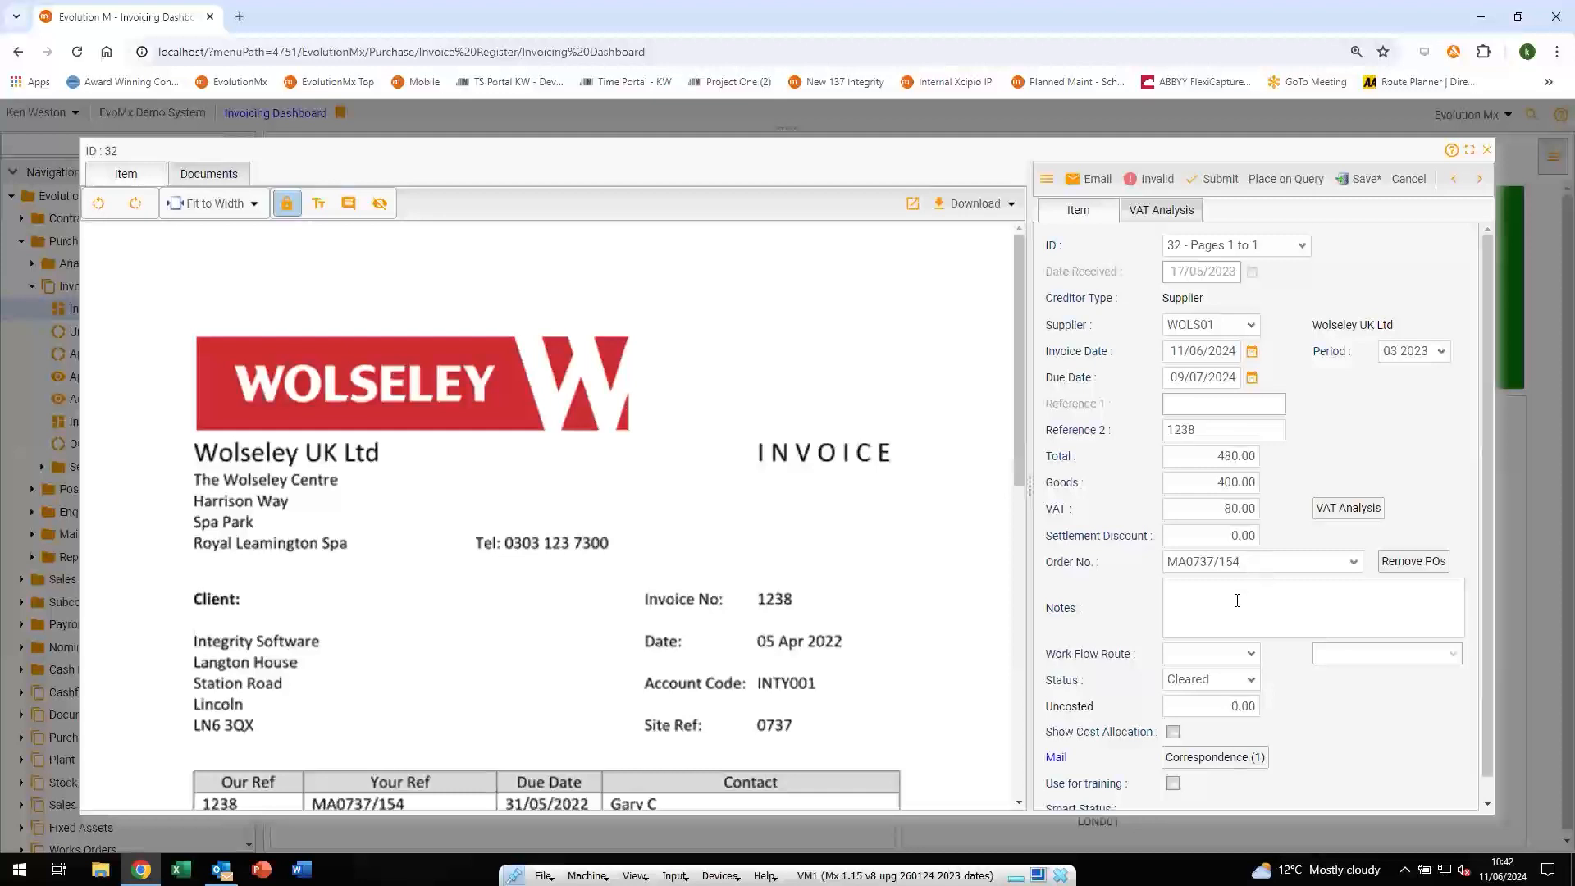
# Show the cost allocation, compare it with the invoice lines, and set the Chimes Ding Dong line's unit value to 15
pyautogui.click(1174, 732)
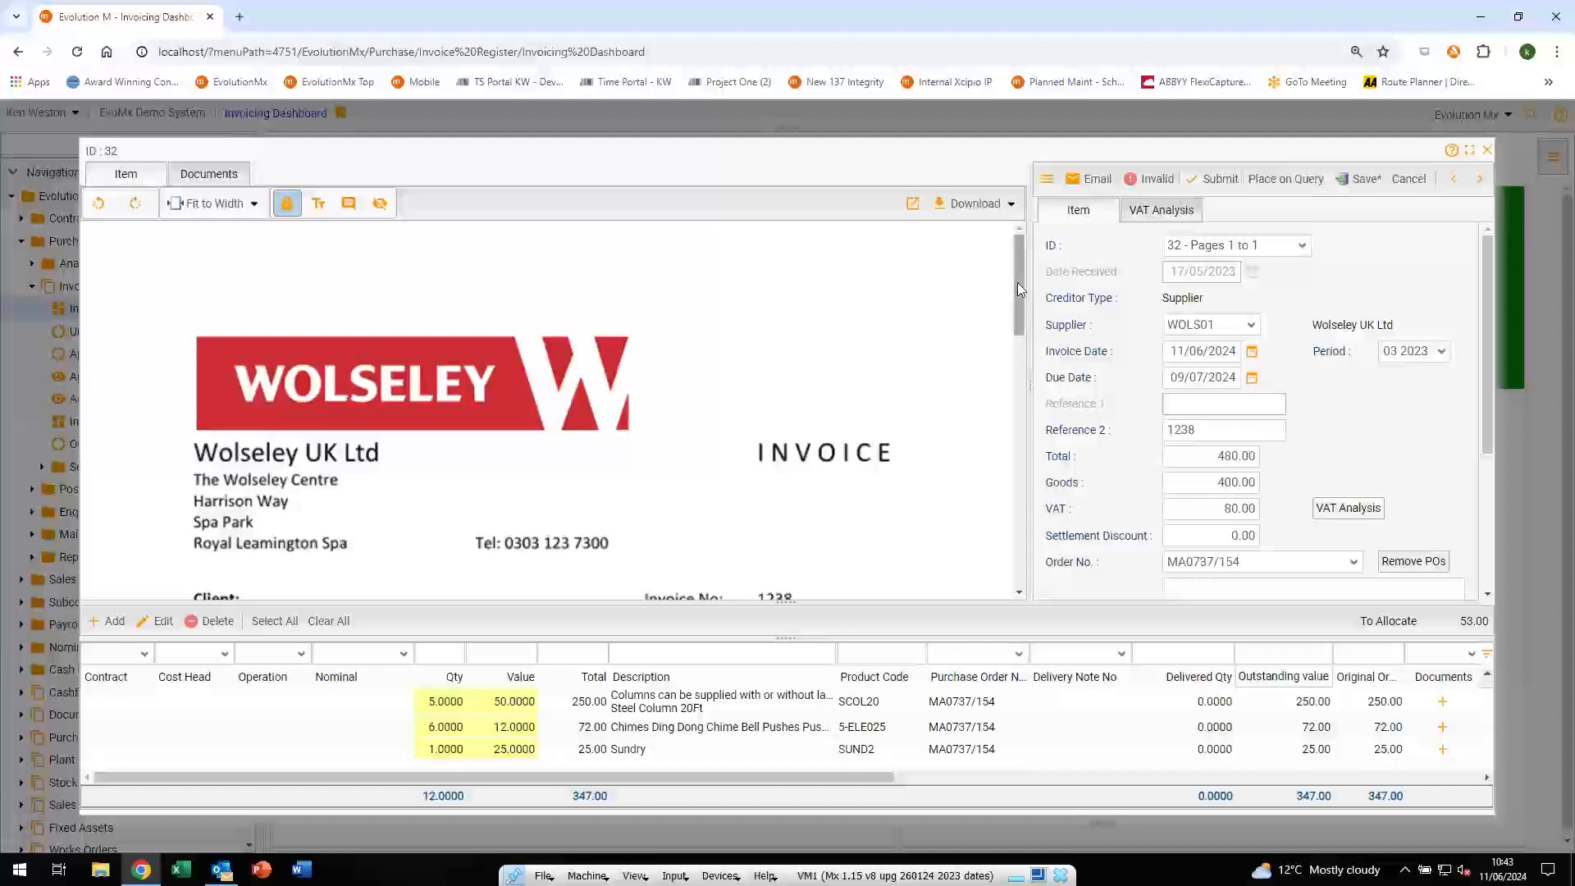
pyautogui.moveTo(1017, 282); pyautogui.dragTo(1032, 394)
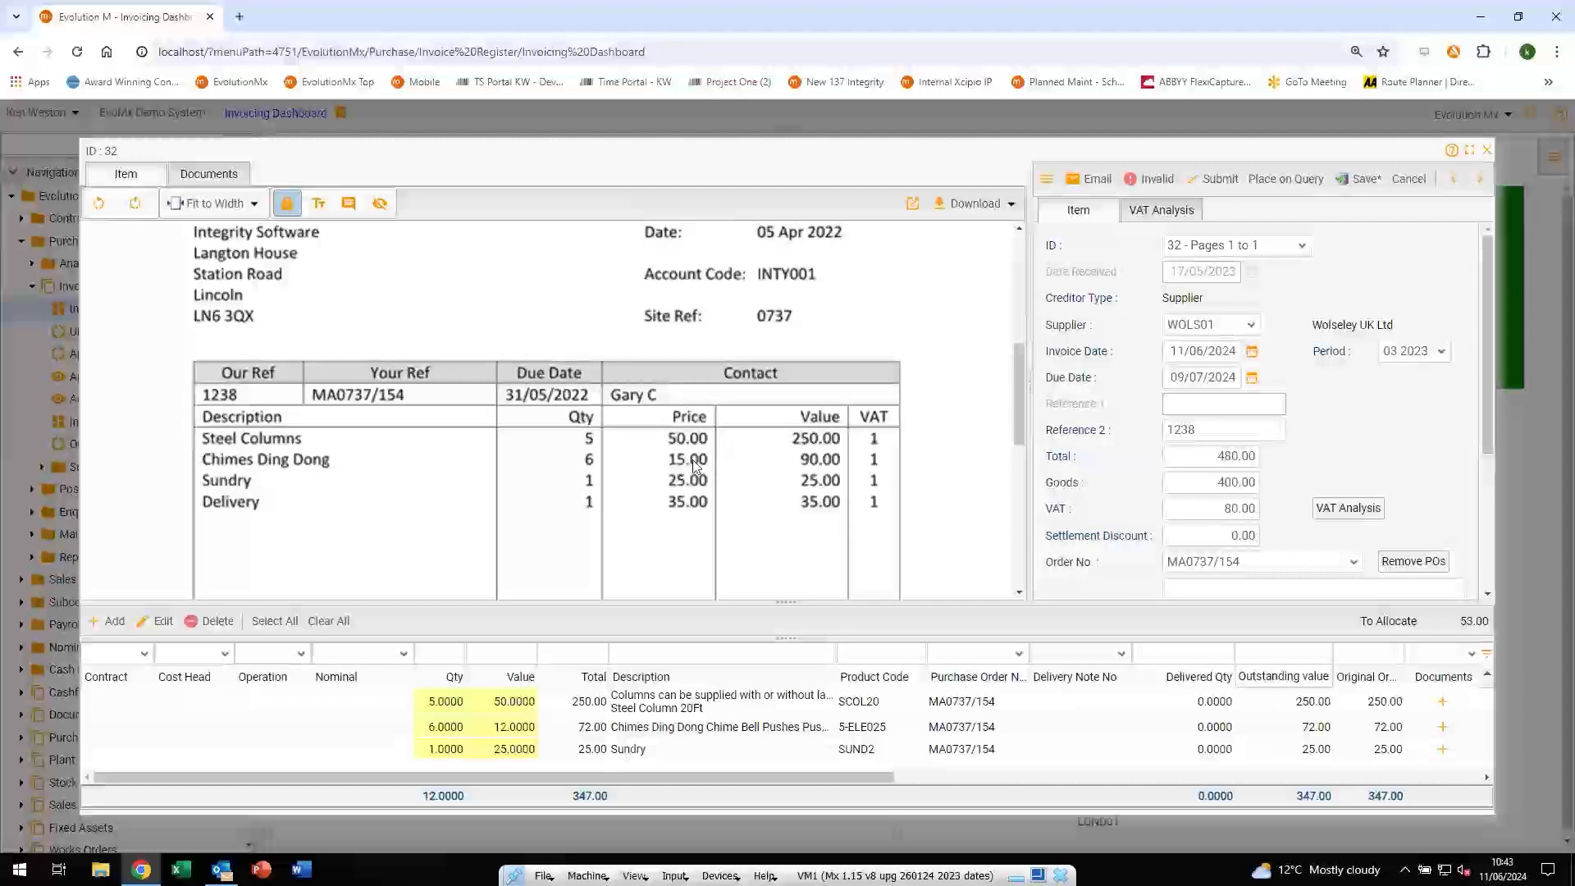
pyautogui.click(489, 725)
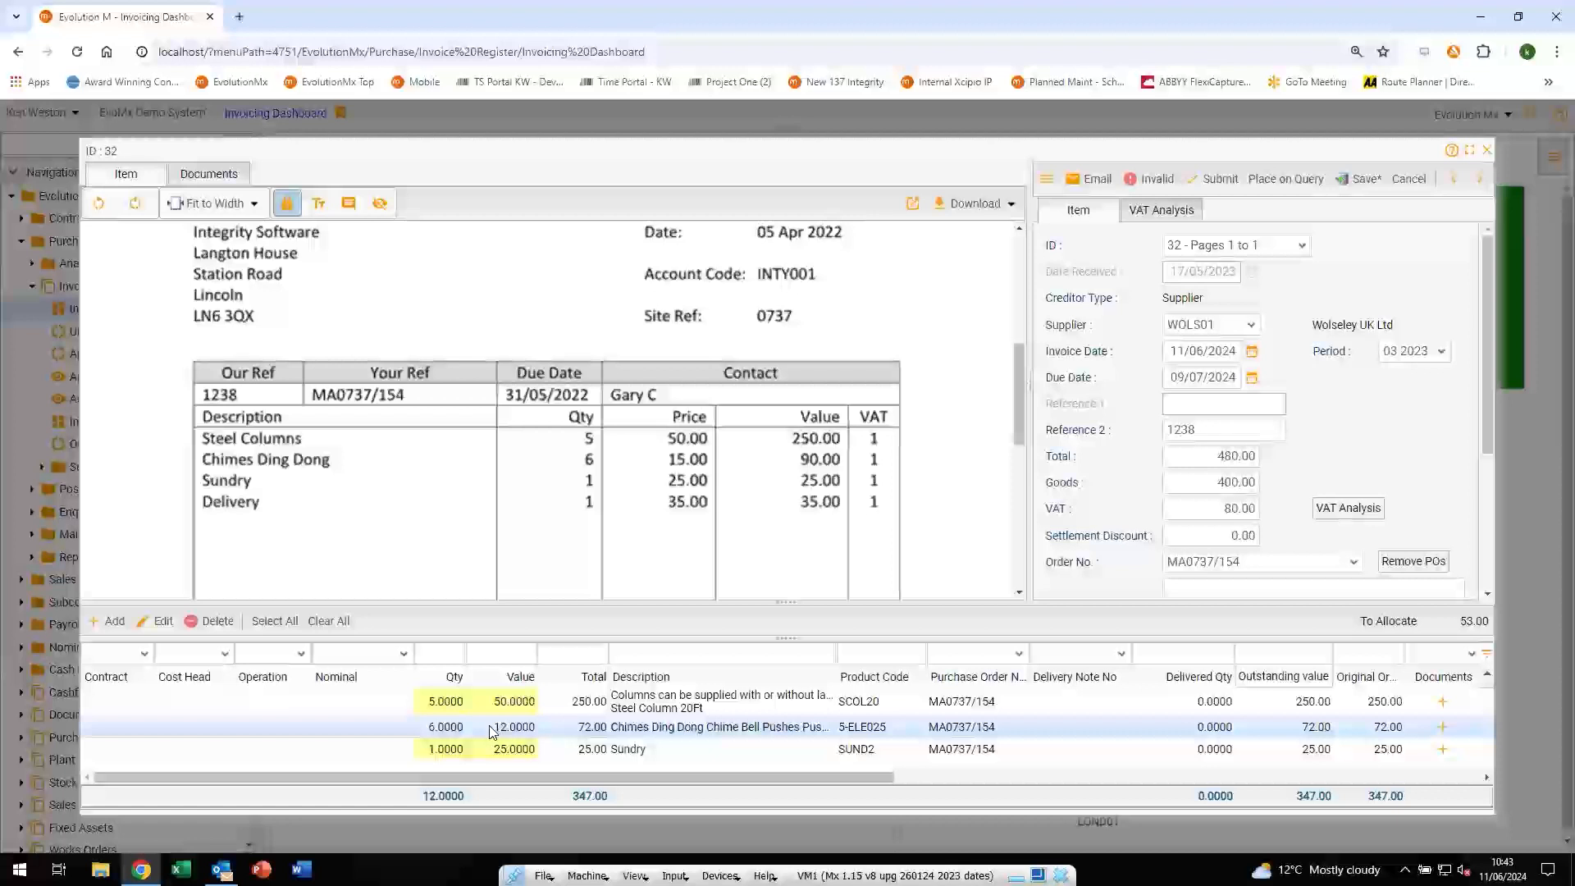
pyautogui.doubleClick(489, 725)
pyautogui.write('15')
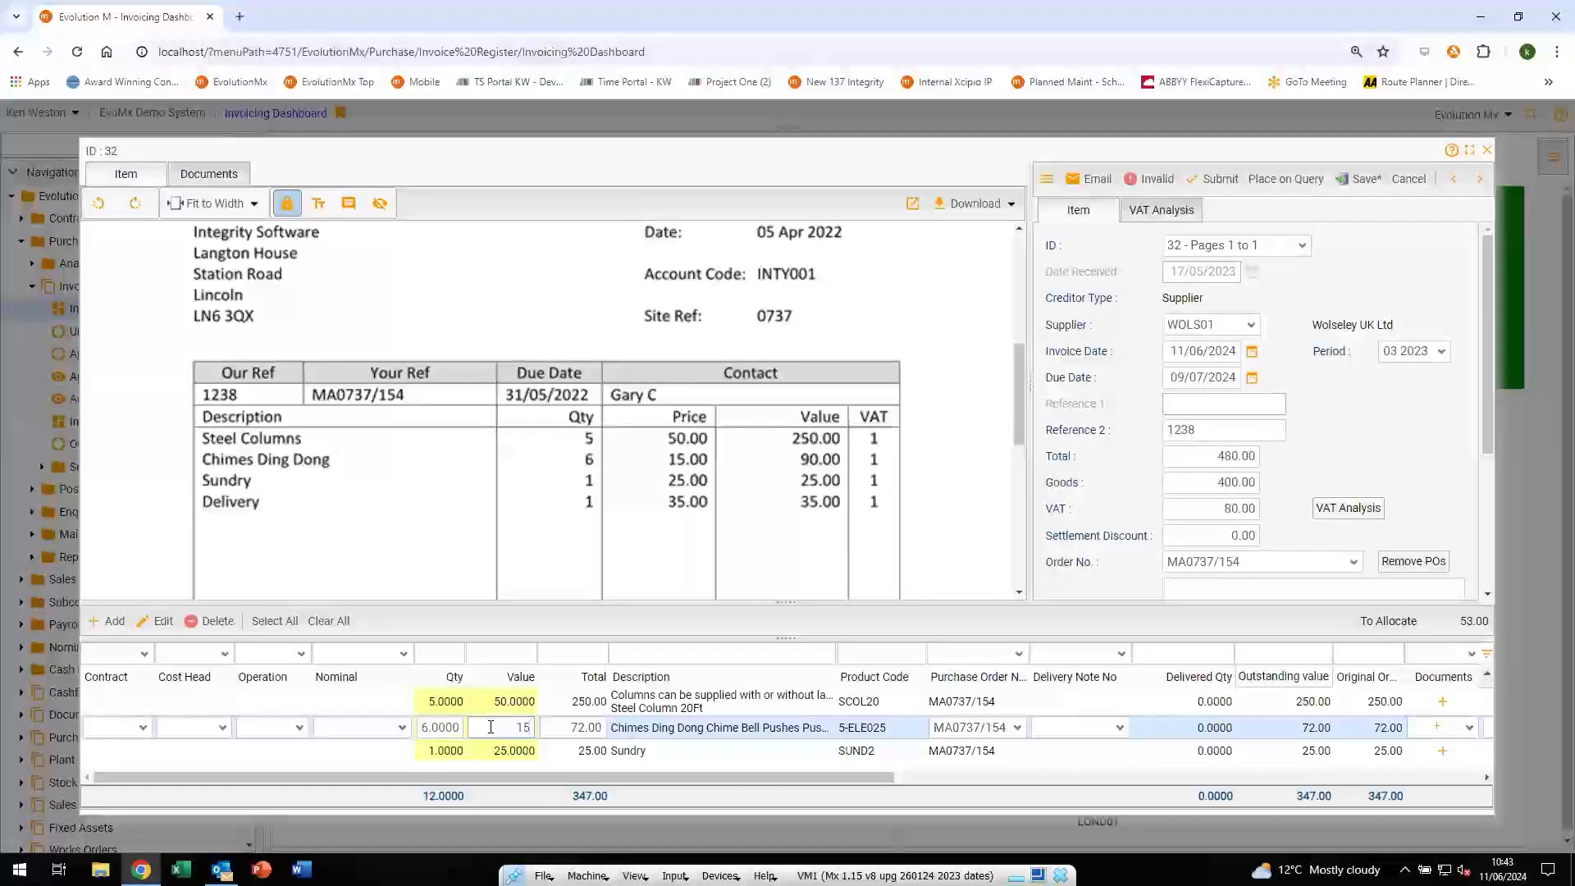
pyautogui.press('Return')
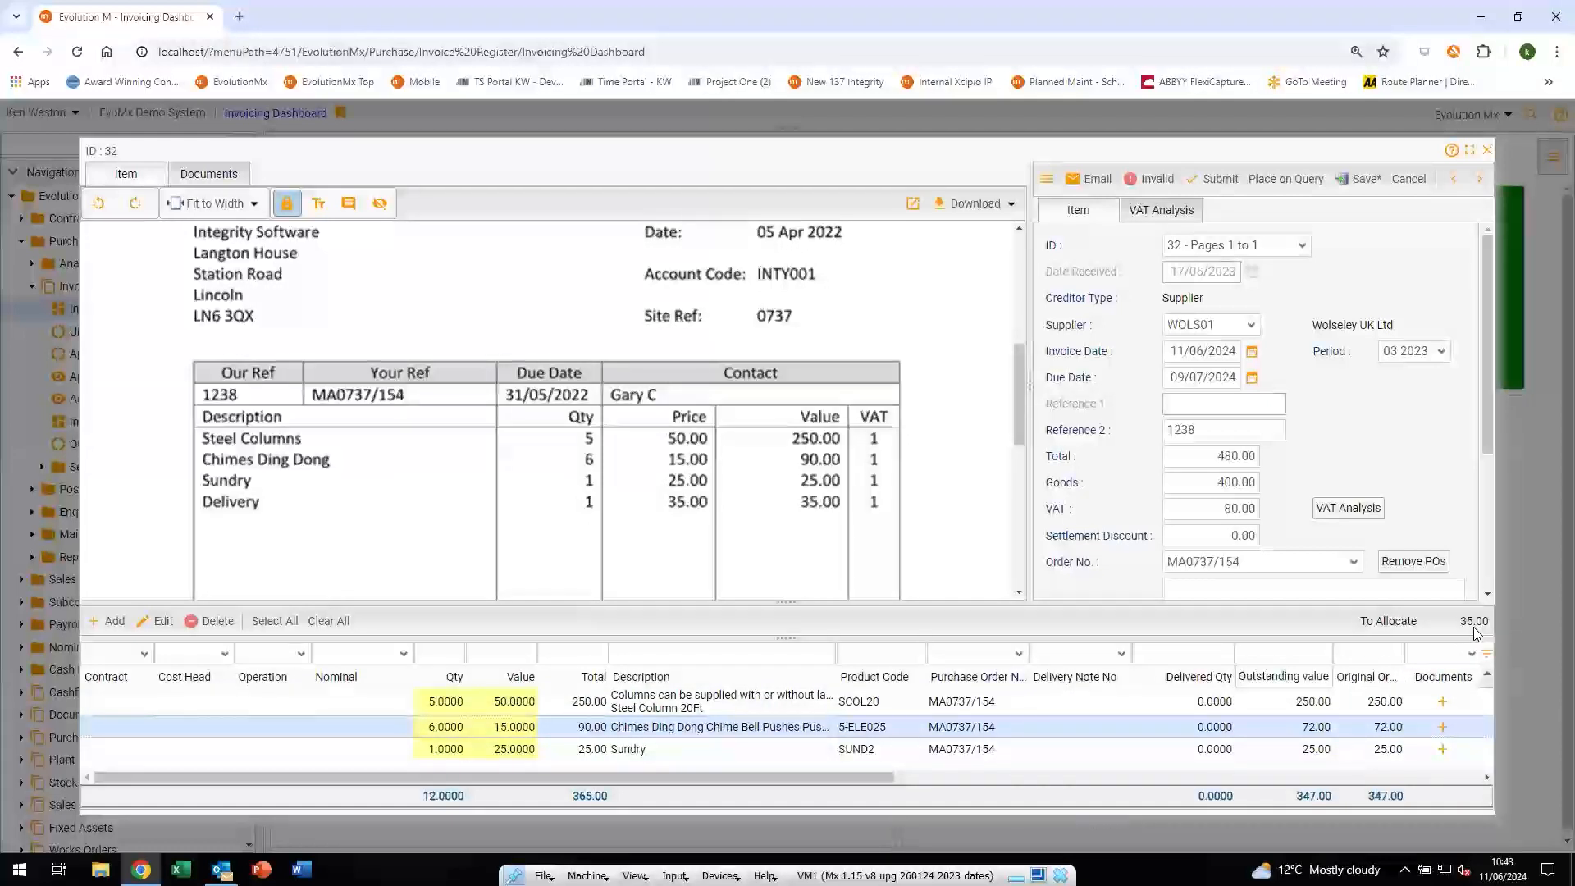
# Note "price diff" on item 32, place it on query with that comment, passed to the logged-in user's own ID, and close the unprocessed list
pyautogui.click(1355, 587)
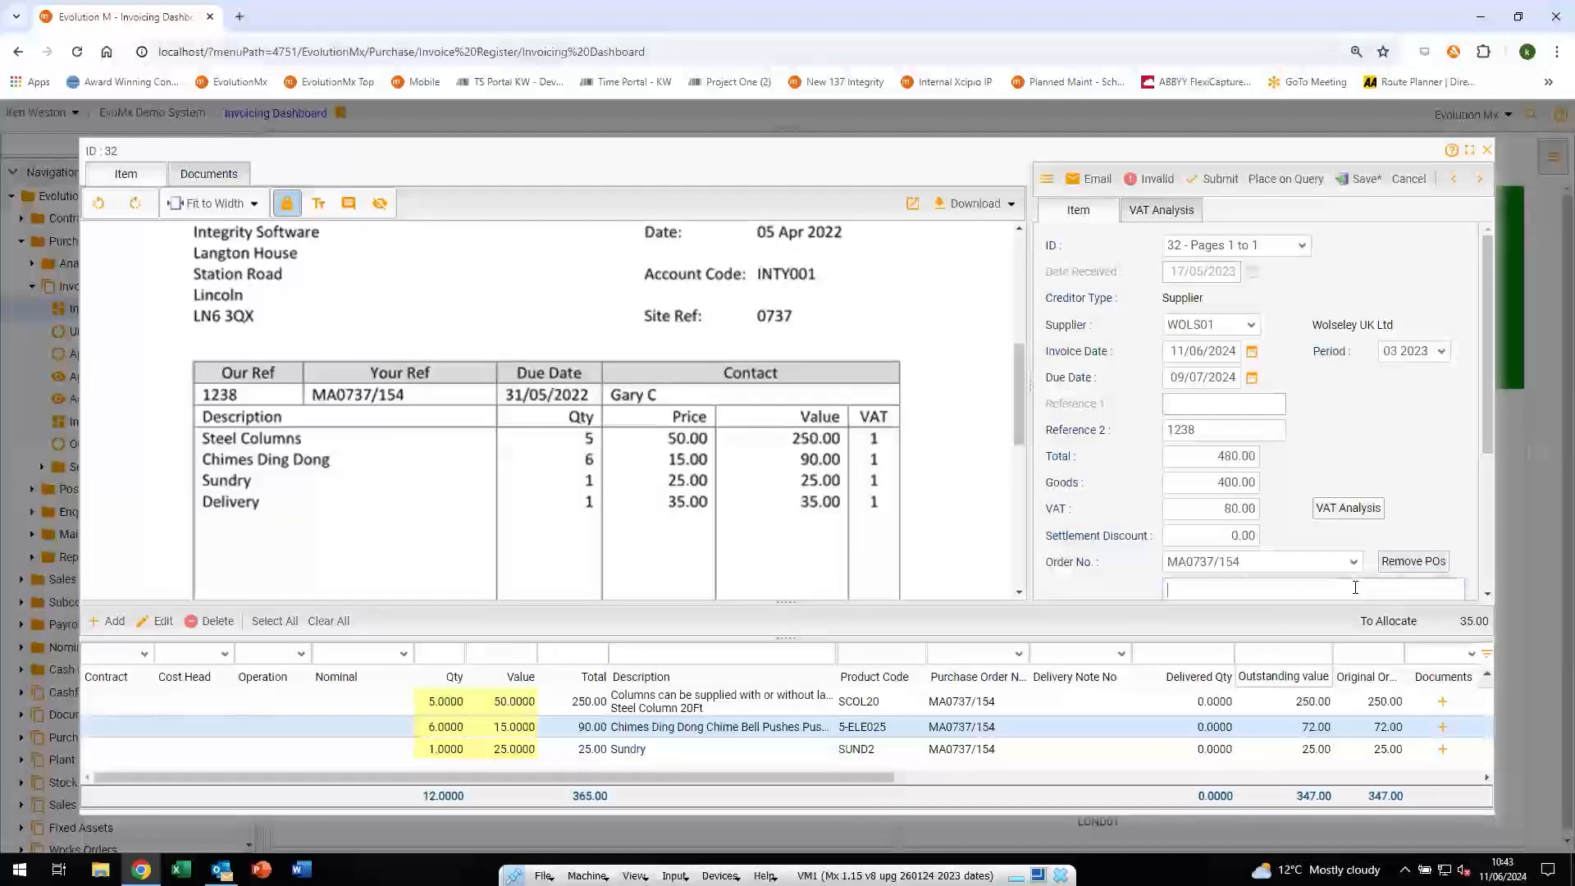
pyautogui.write('price diff')
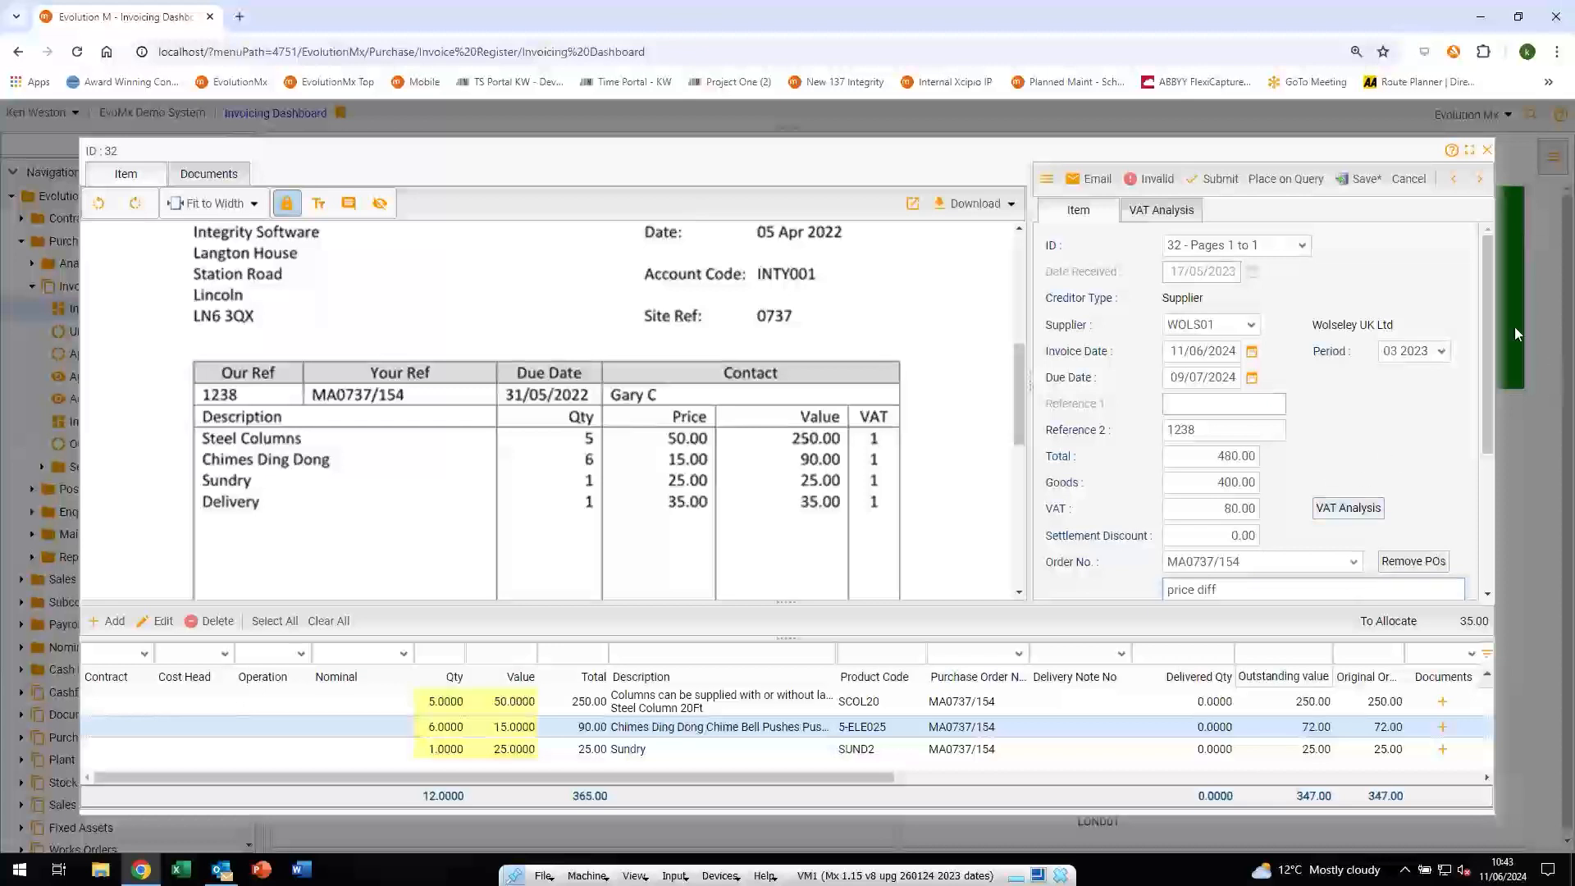
pyautogui.click(1286, 179)
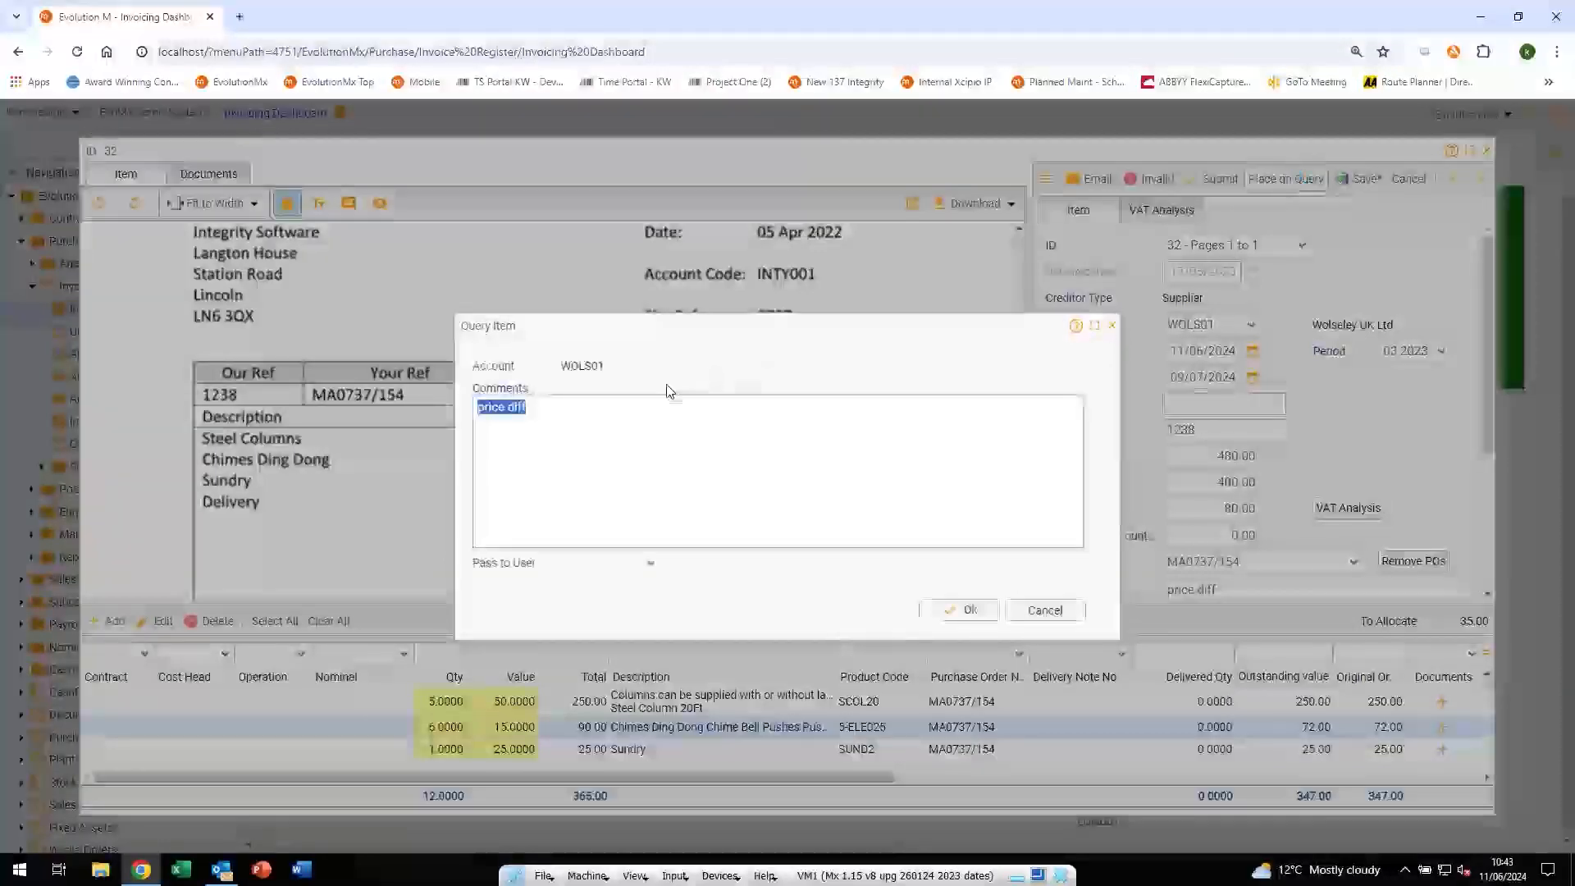
pyautogui.click(650, 566)
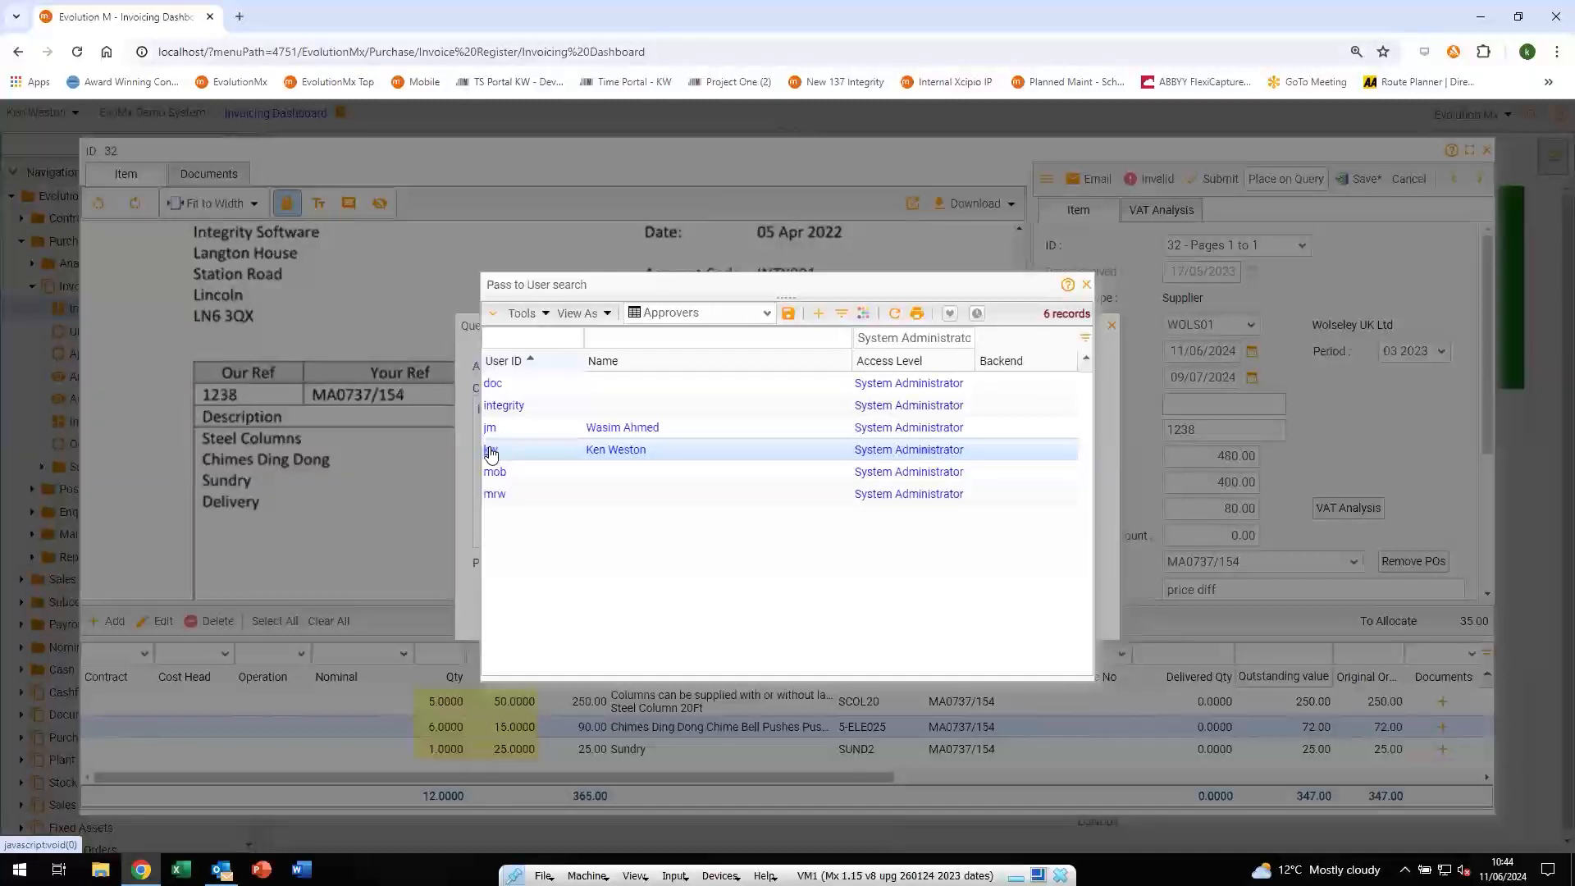
pyautogui.click(490, 450)
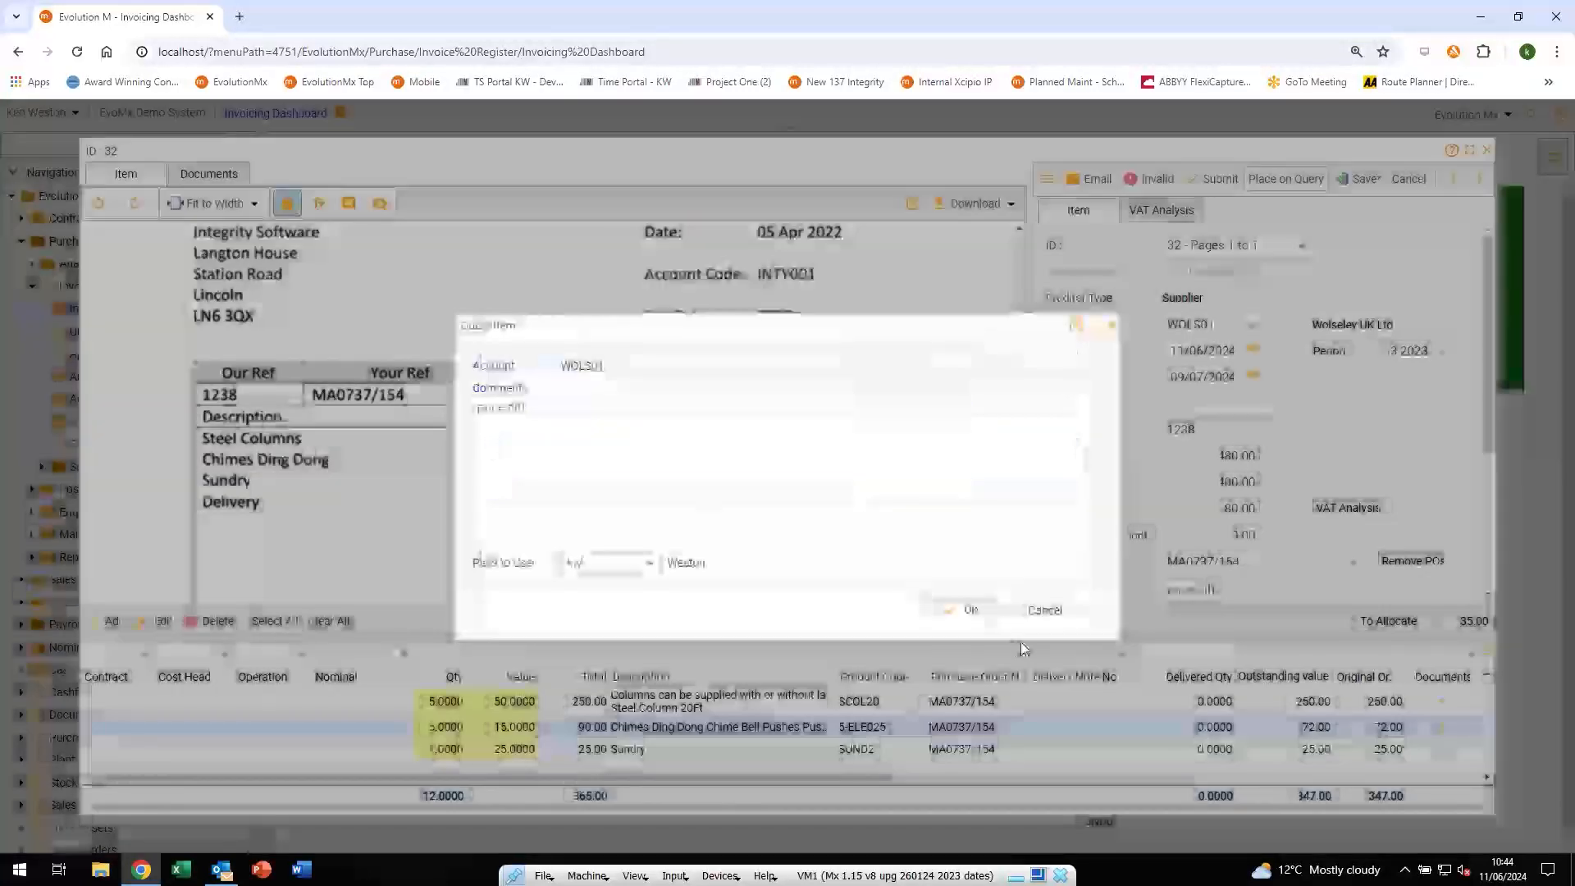
pyautogui.click(967, 610)
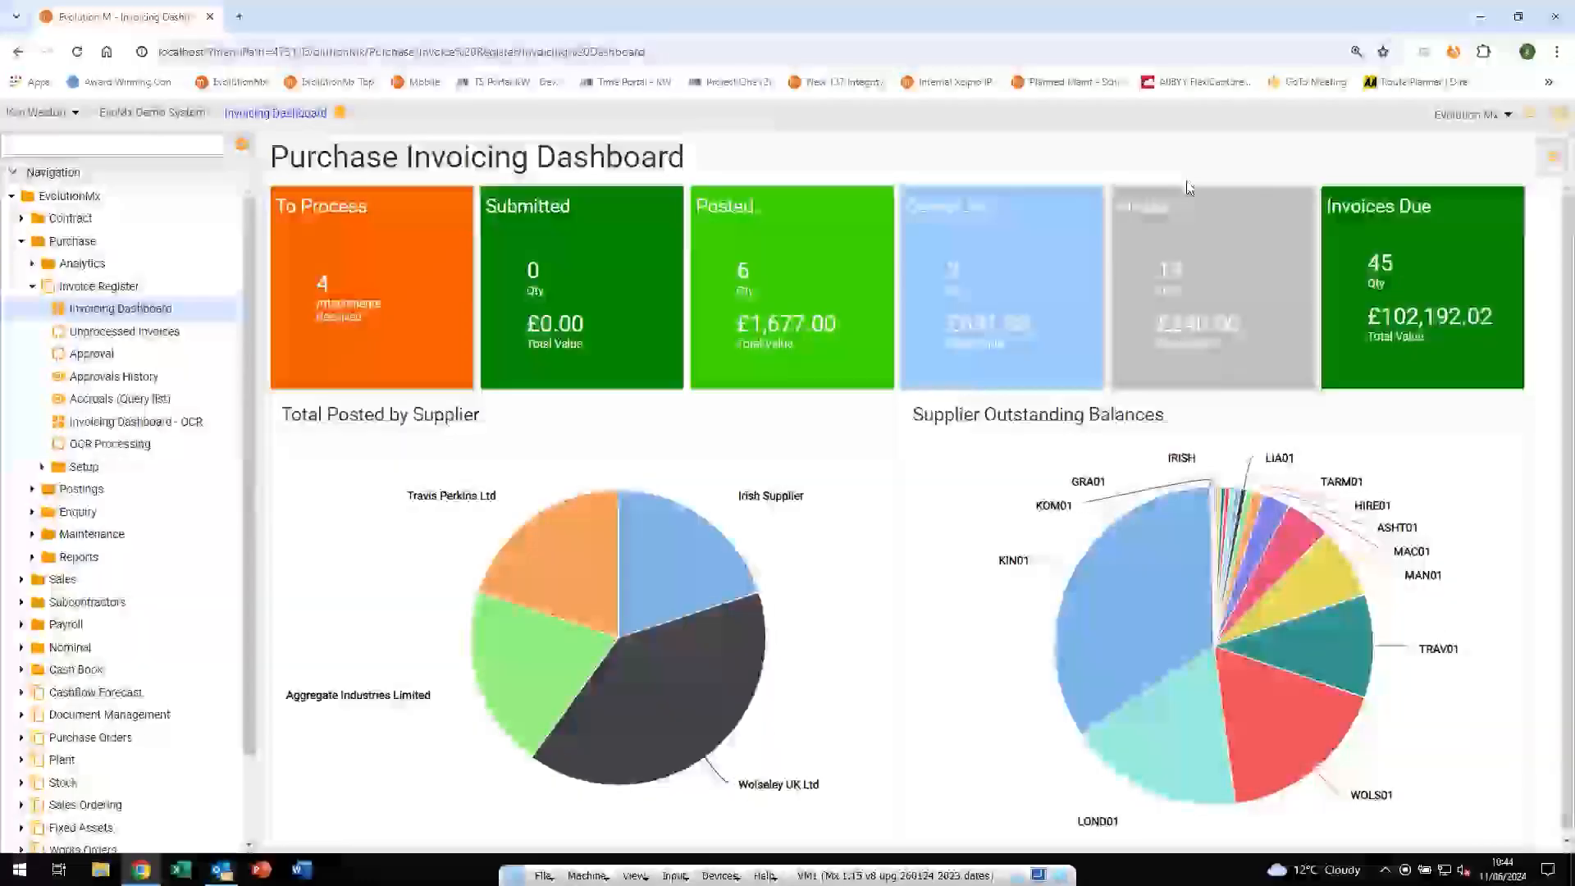
pyautogui.click(1189, 184)
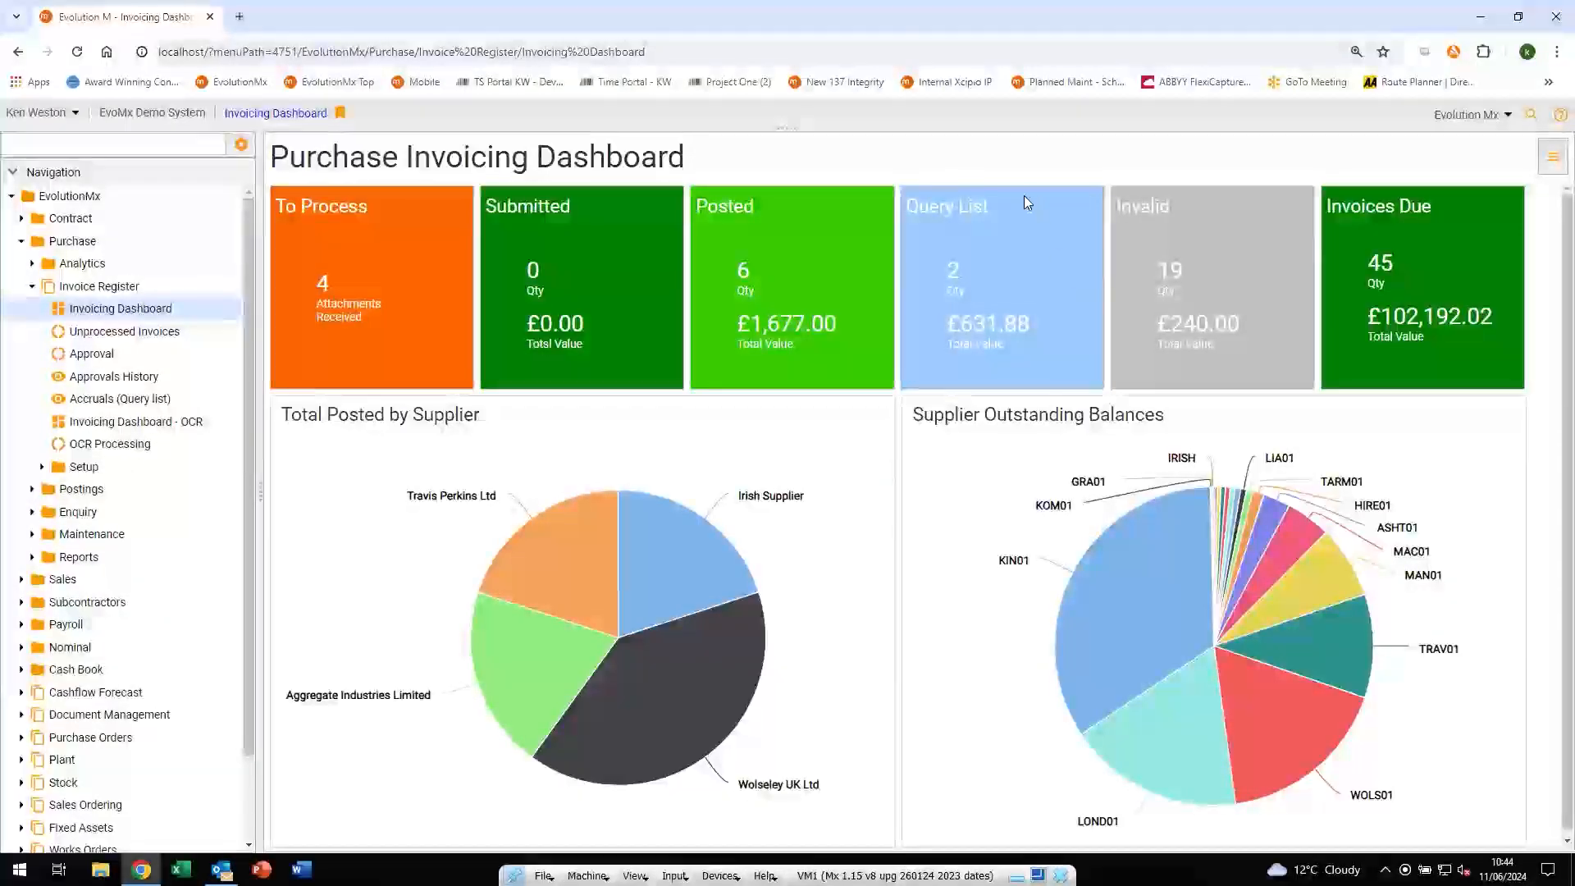
# Preview item 32 in the dashboard's Query List, then close the list
pyautogui.click(998, 231)
pyautogui.click(658, 336)
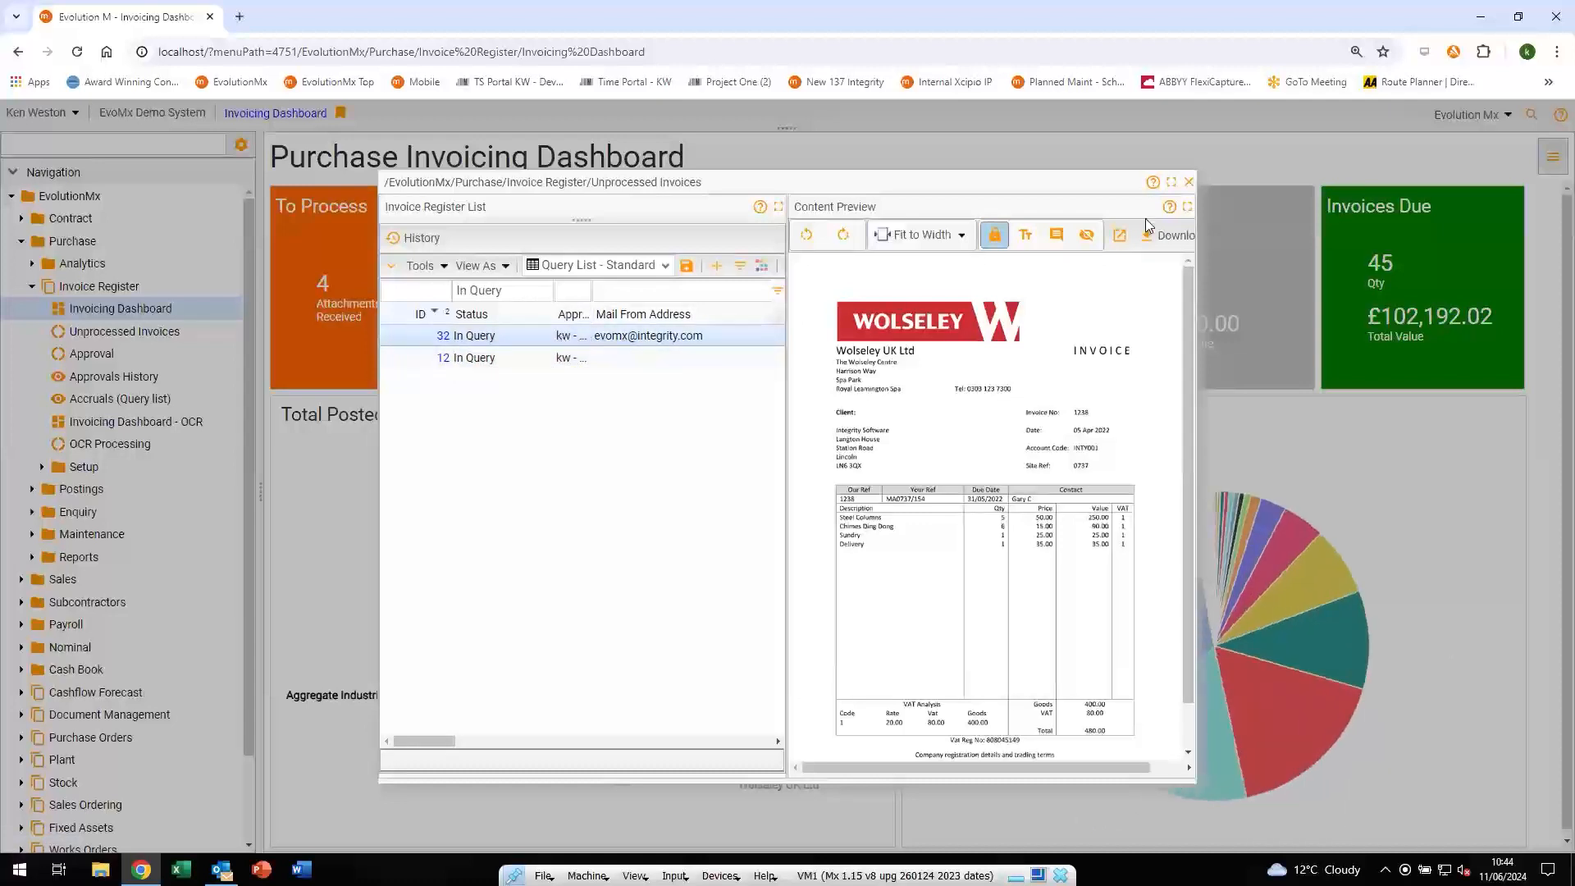
pyautogui.click(1189, 183)
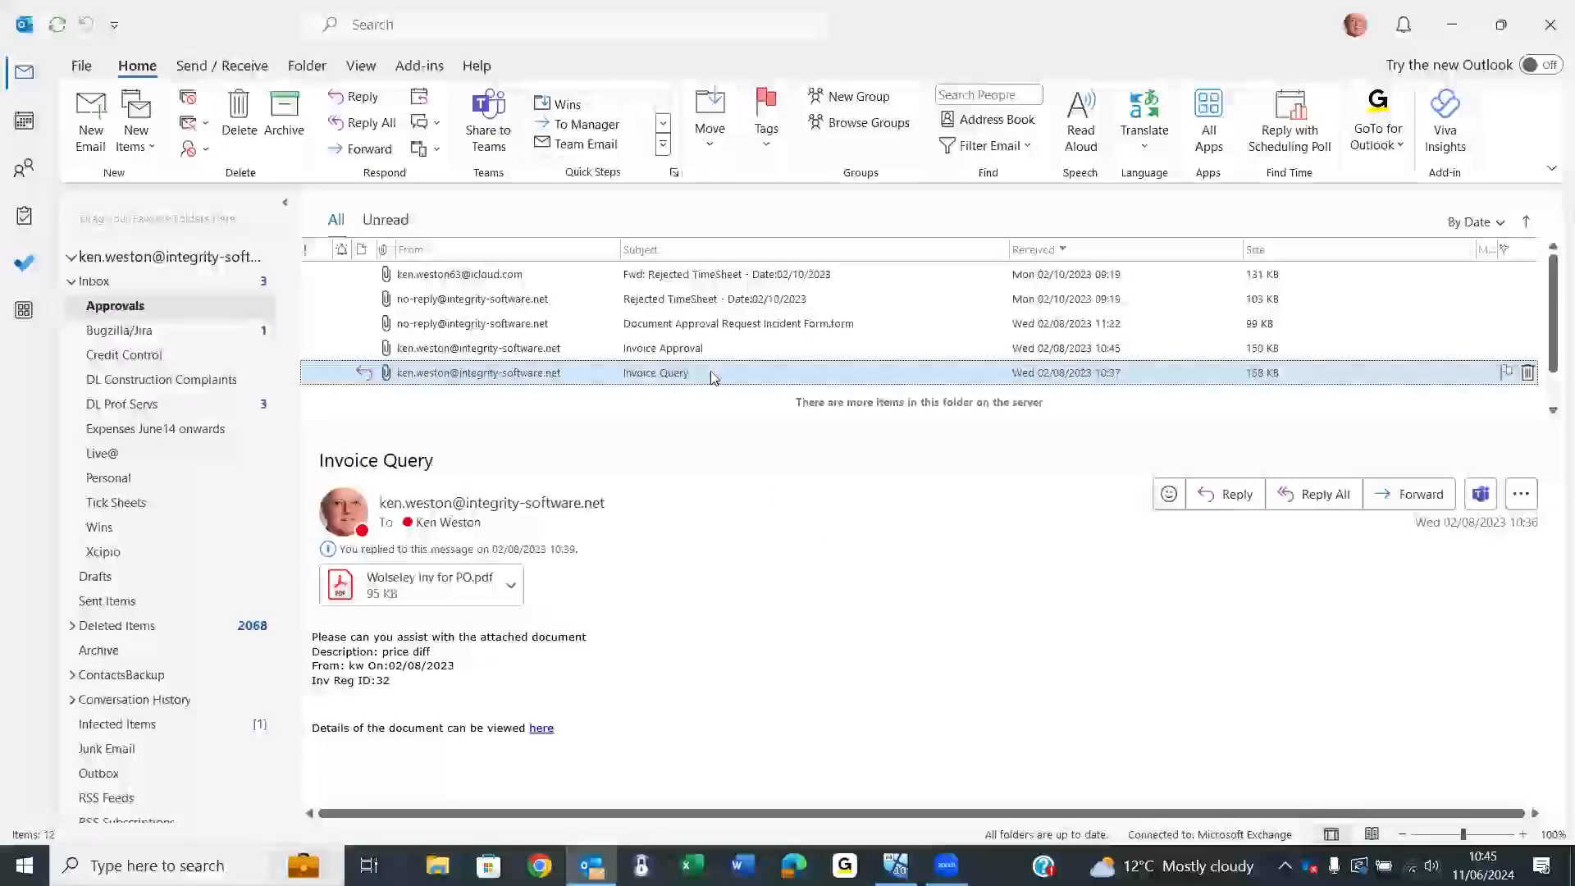
# Check the query description in the Invoice Query email and view its attachment, Wolseley Inv for PO.pdf
pyautogui.click(408, 653)
pyautogui.doubleClick(407, 653)
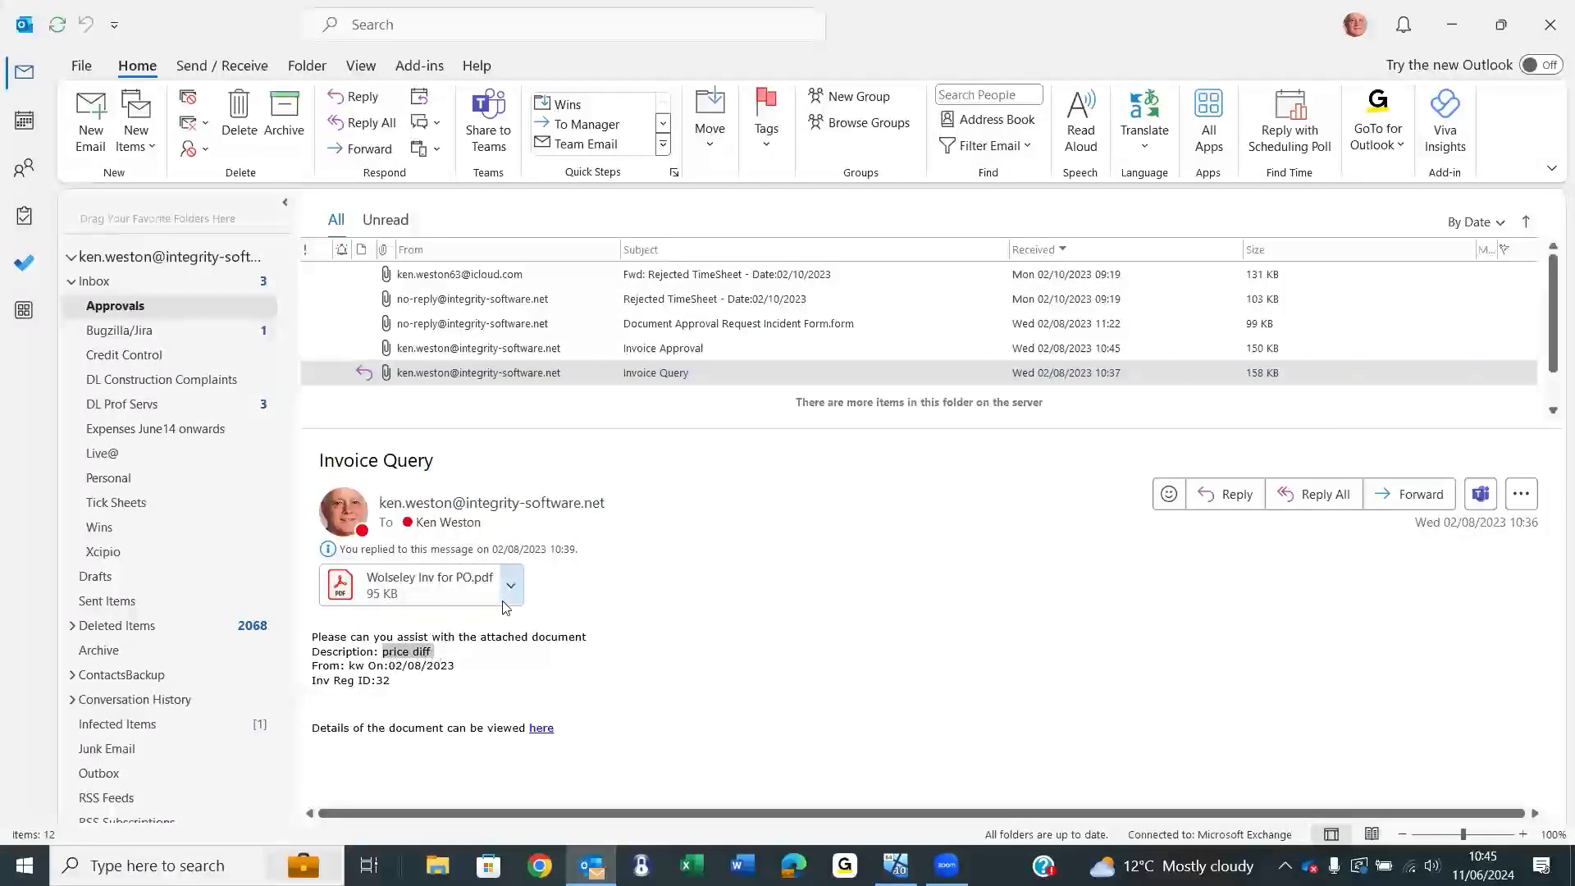
pyautogui.click(402, 579)
pyautogui.doubleClick(401, 579)
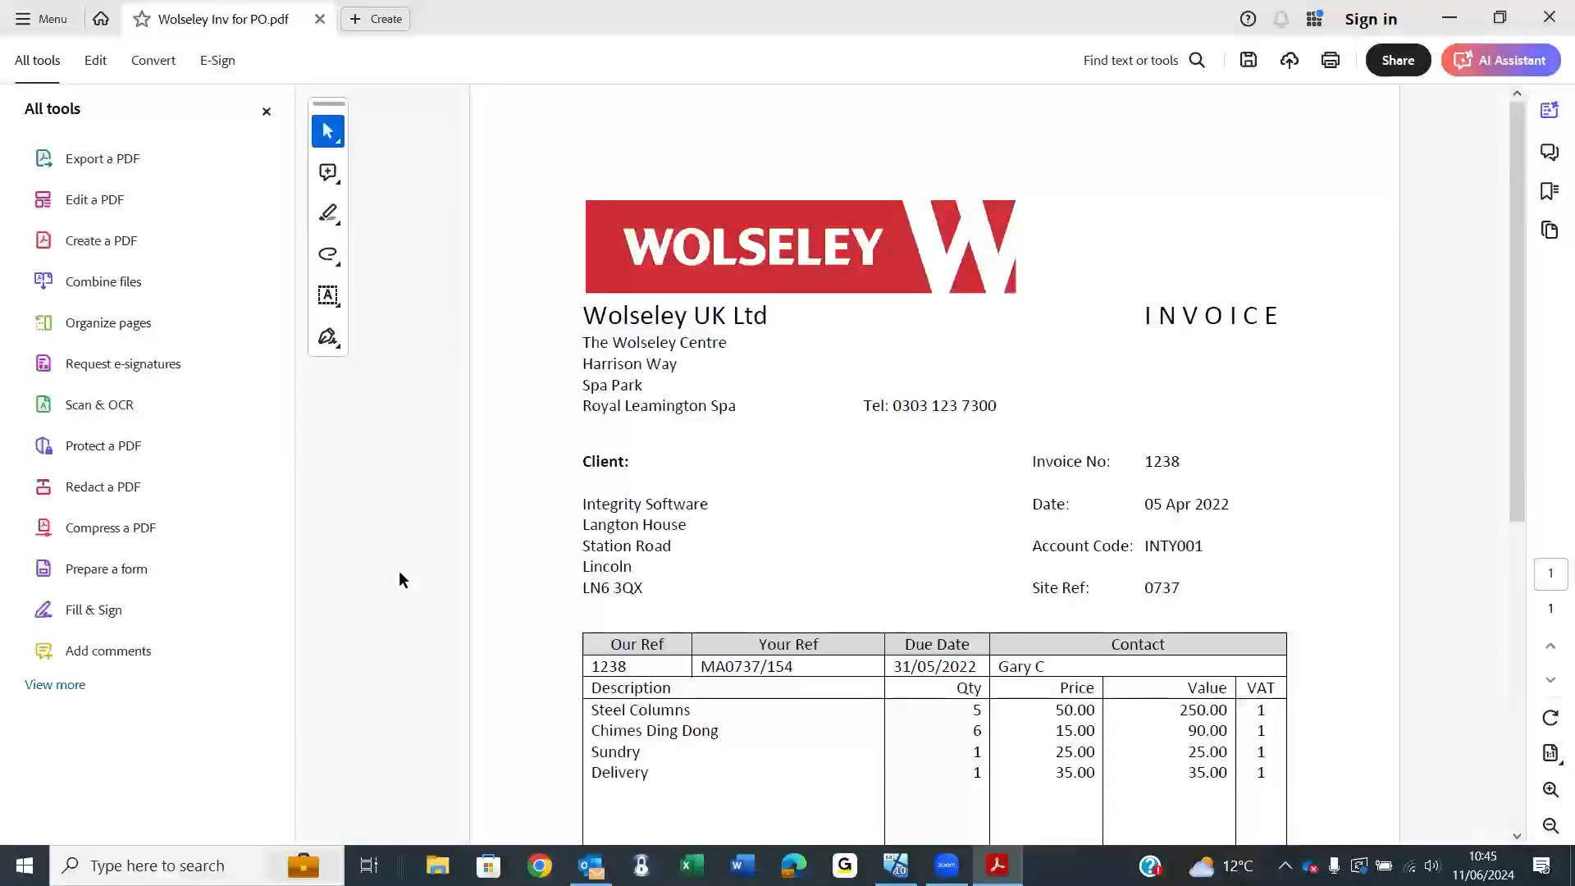
pyautogui.click(1547, 18)
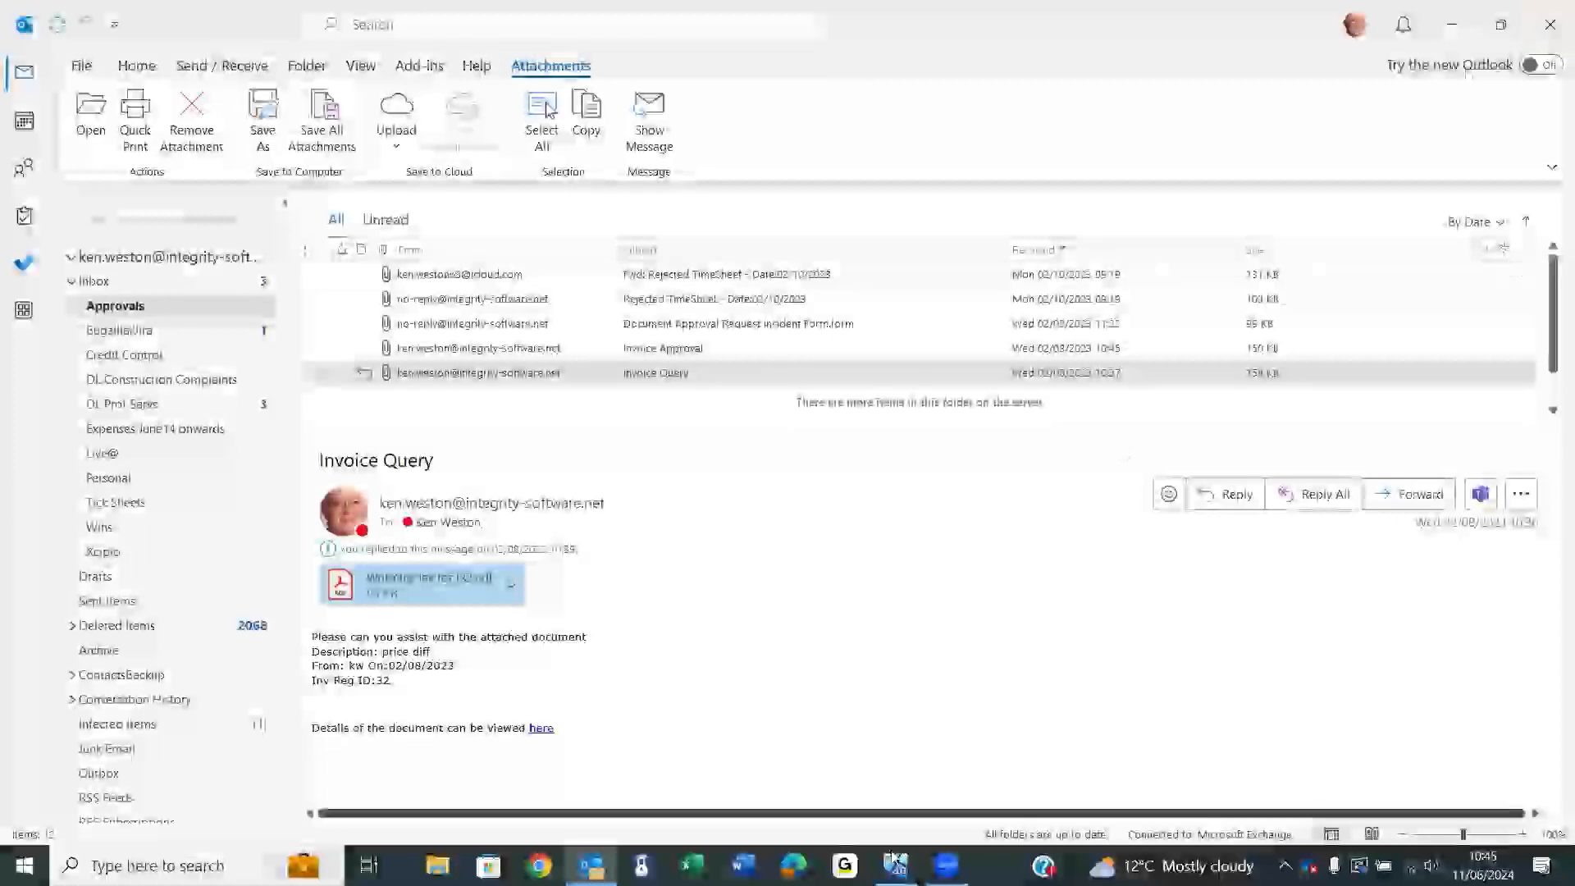
# Switch back to the VirtualBox machine, take item 32 in the Query List off query, and close the item and list
pyautogui.moveTo(896, 865)
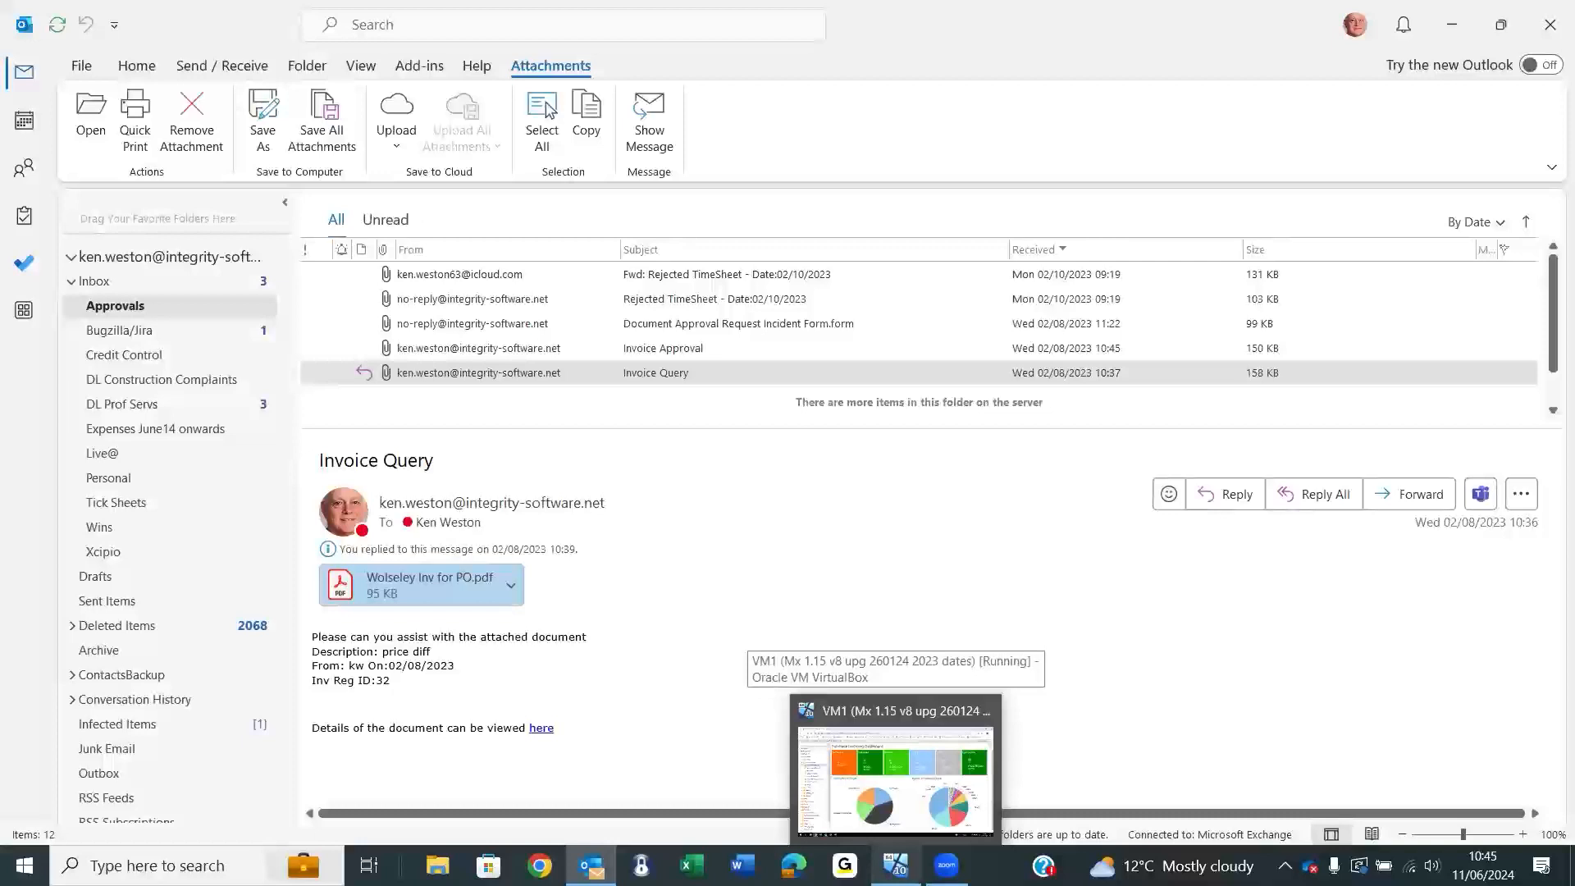
pyautogui.click(896, 771)
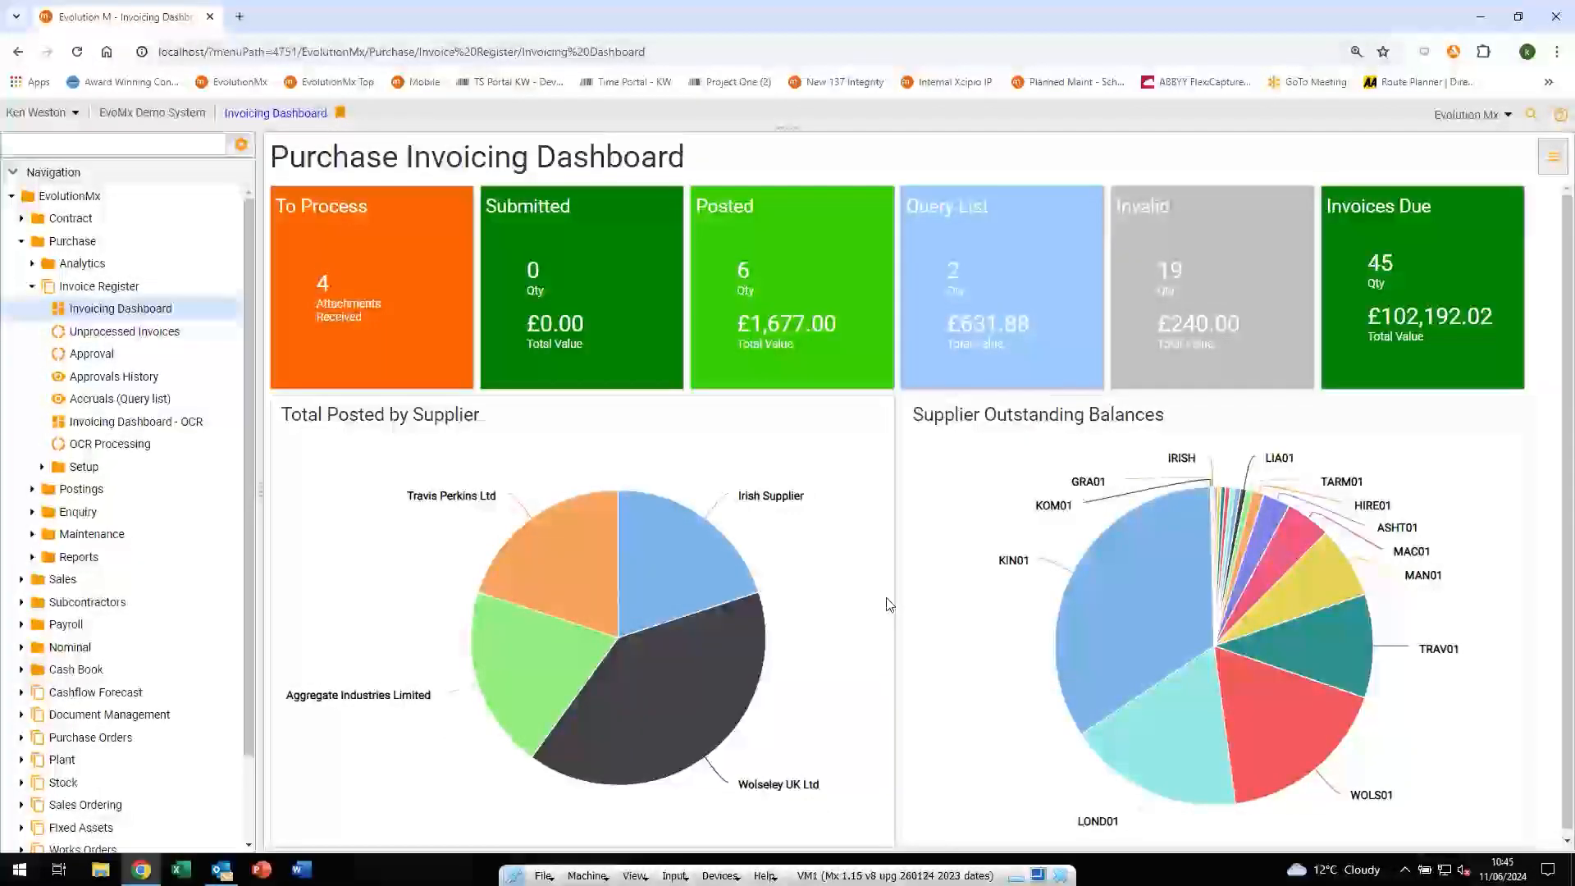
pyautogui.click(993, 274)
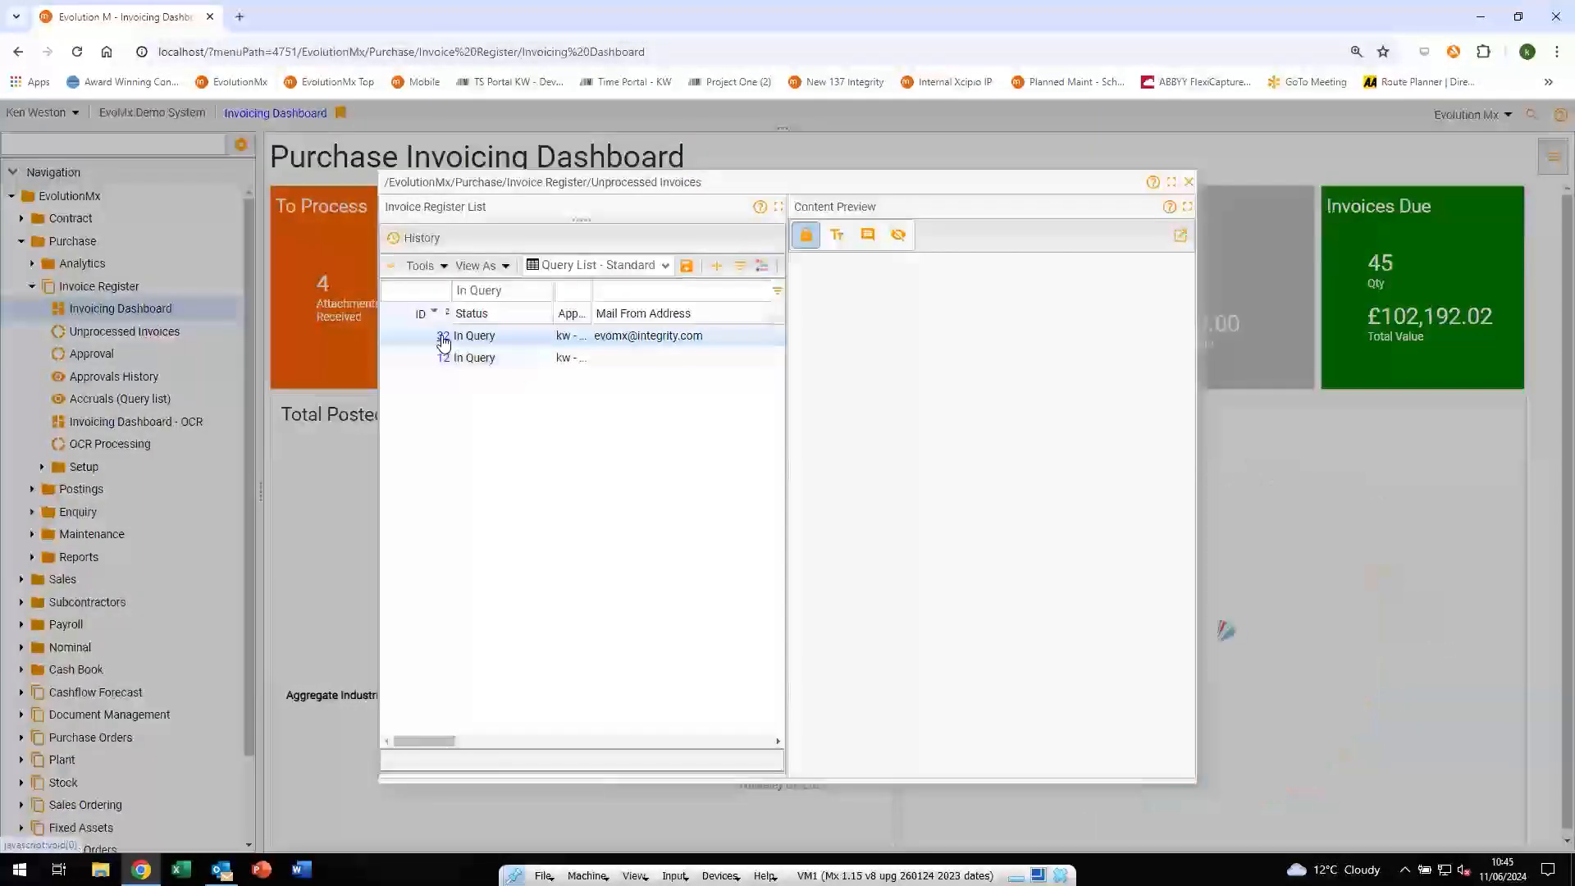
pyautogui.click(442, 338)
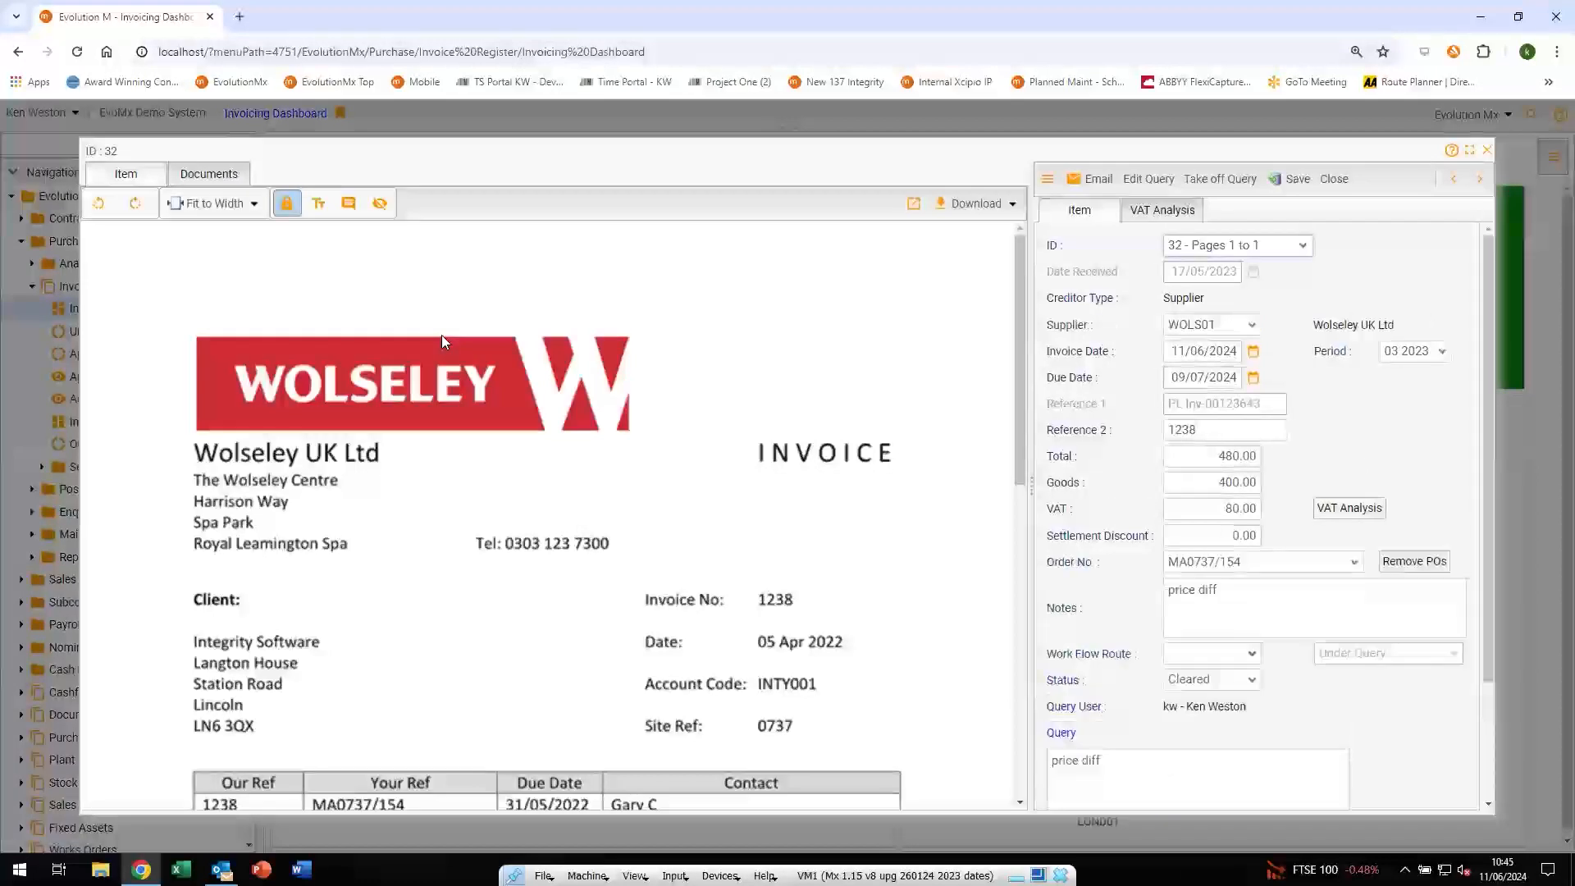
pyautogui.click(1230, 180)
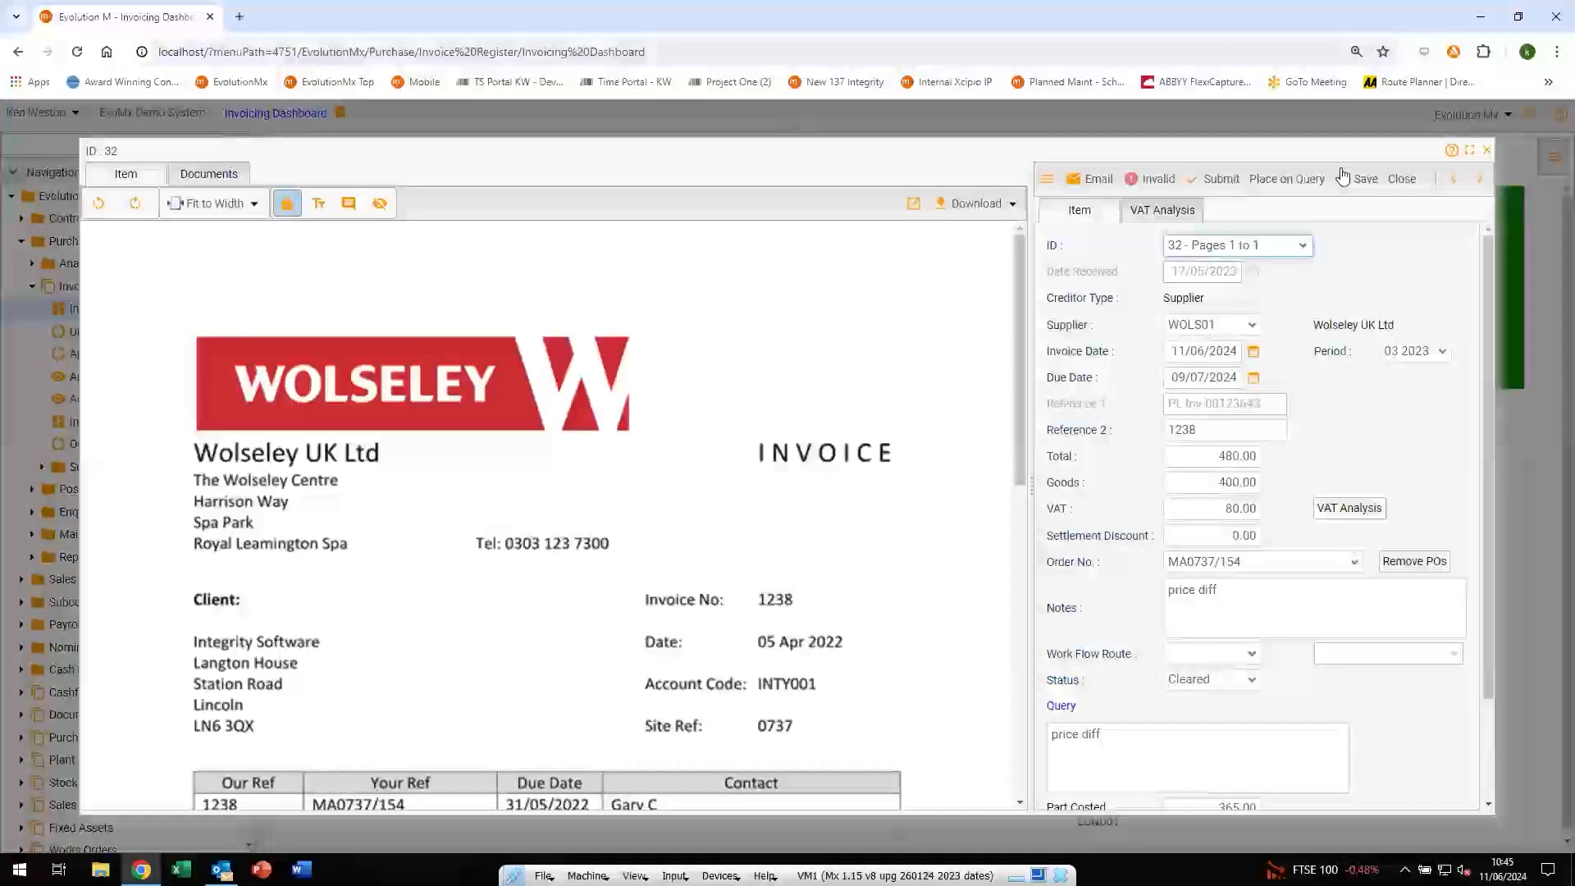
pyautogui.click(1487, 151)
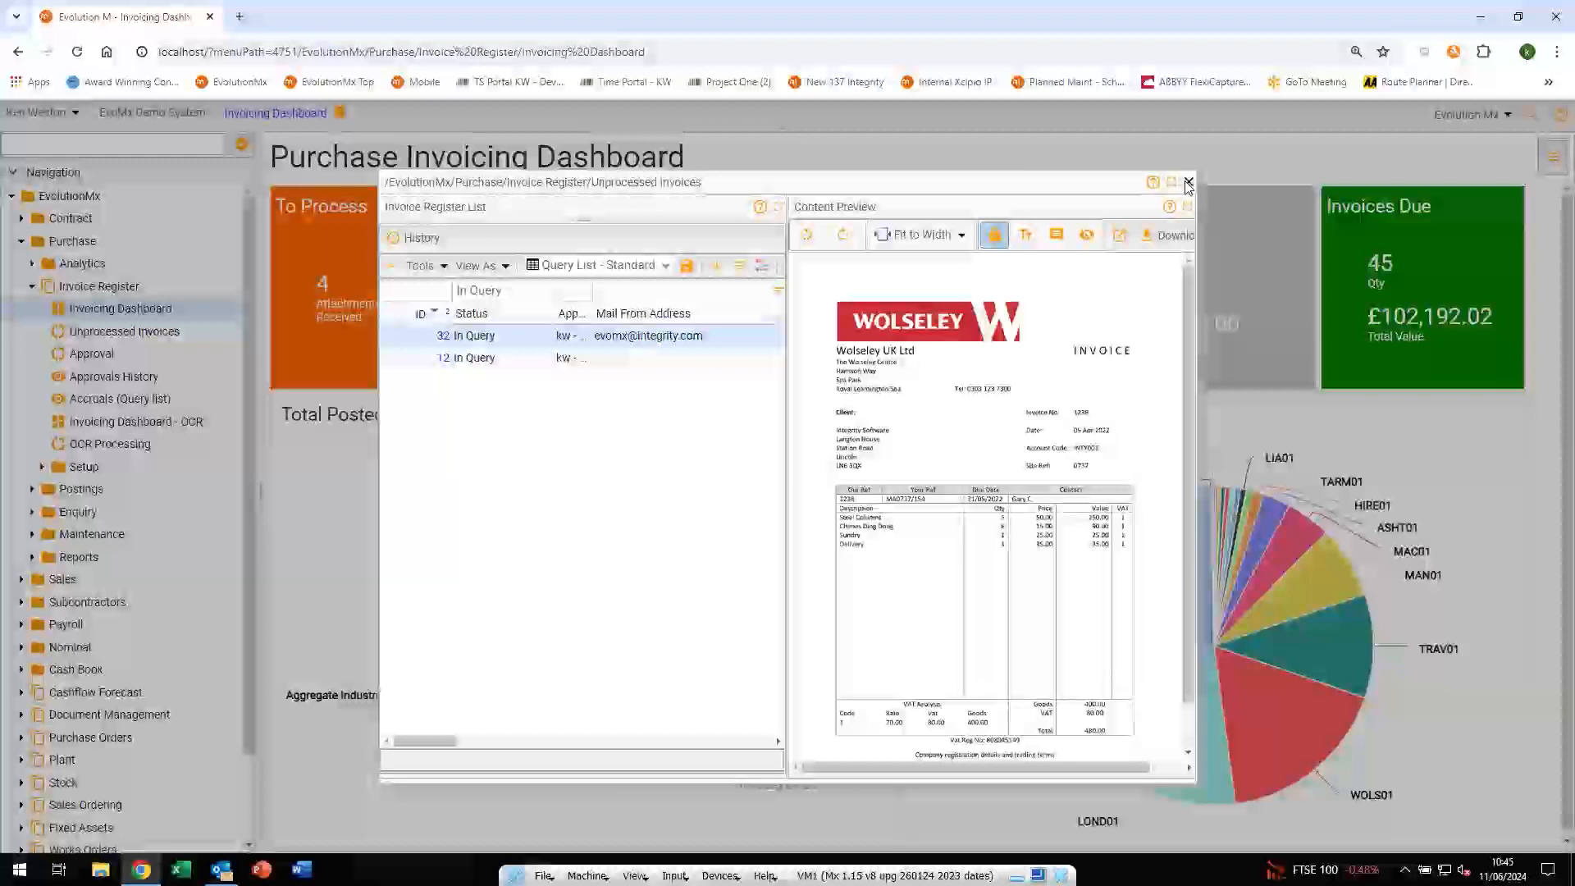
pyautogui.click(1188, 182)
# Reopen item 32 from the invoices to process and show its cost allocation
pyautogui.click(398, 290)
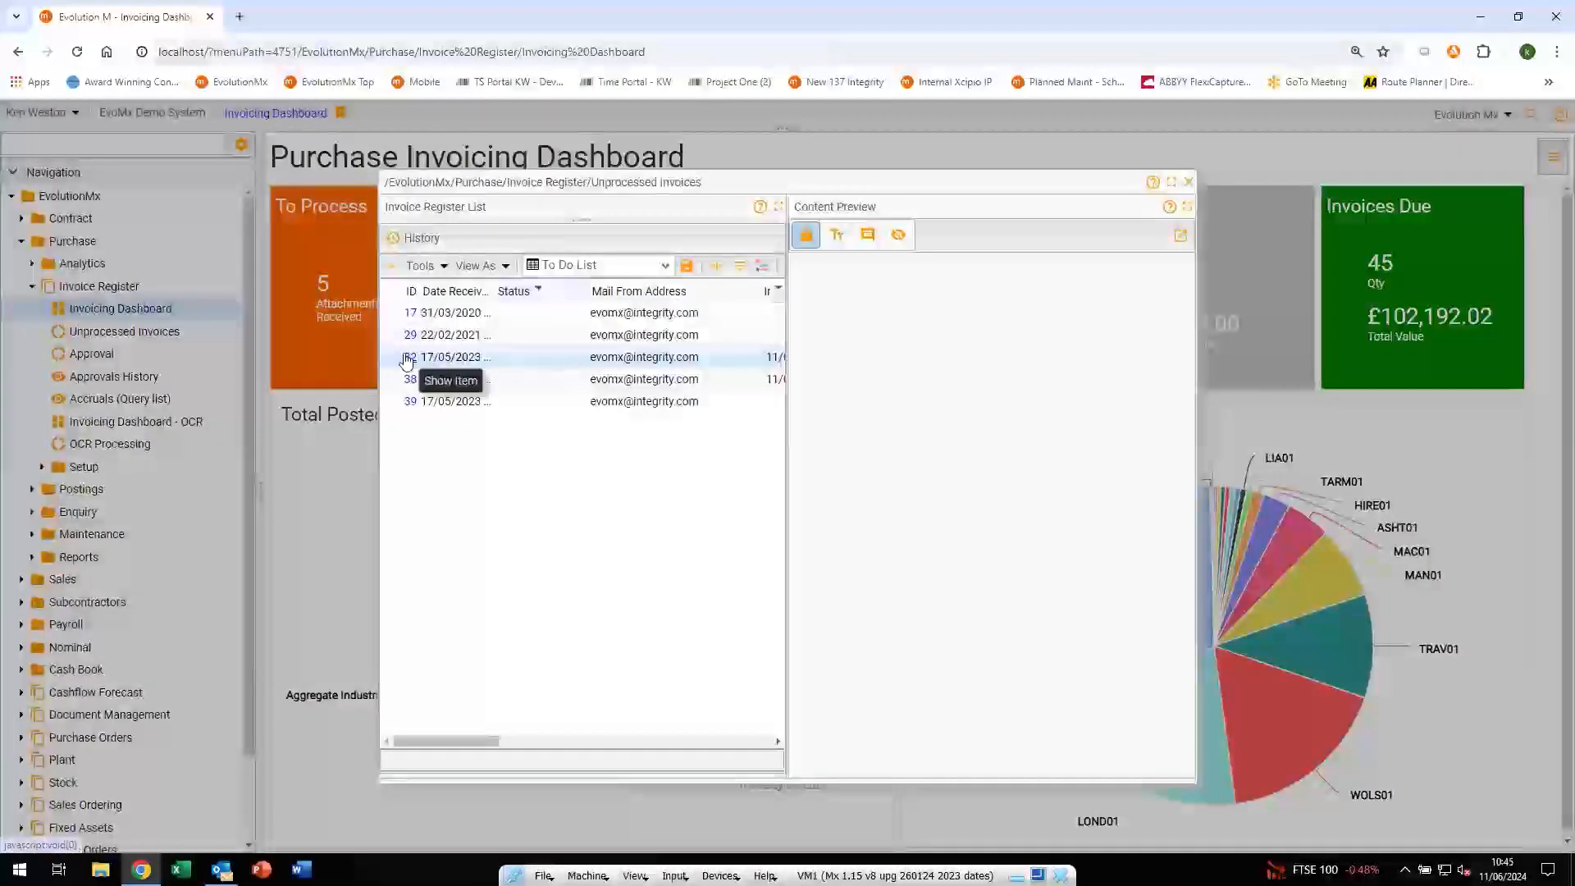
pyautogui.click(405, 360)
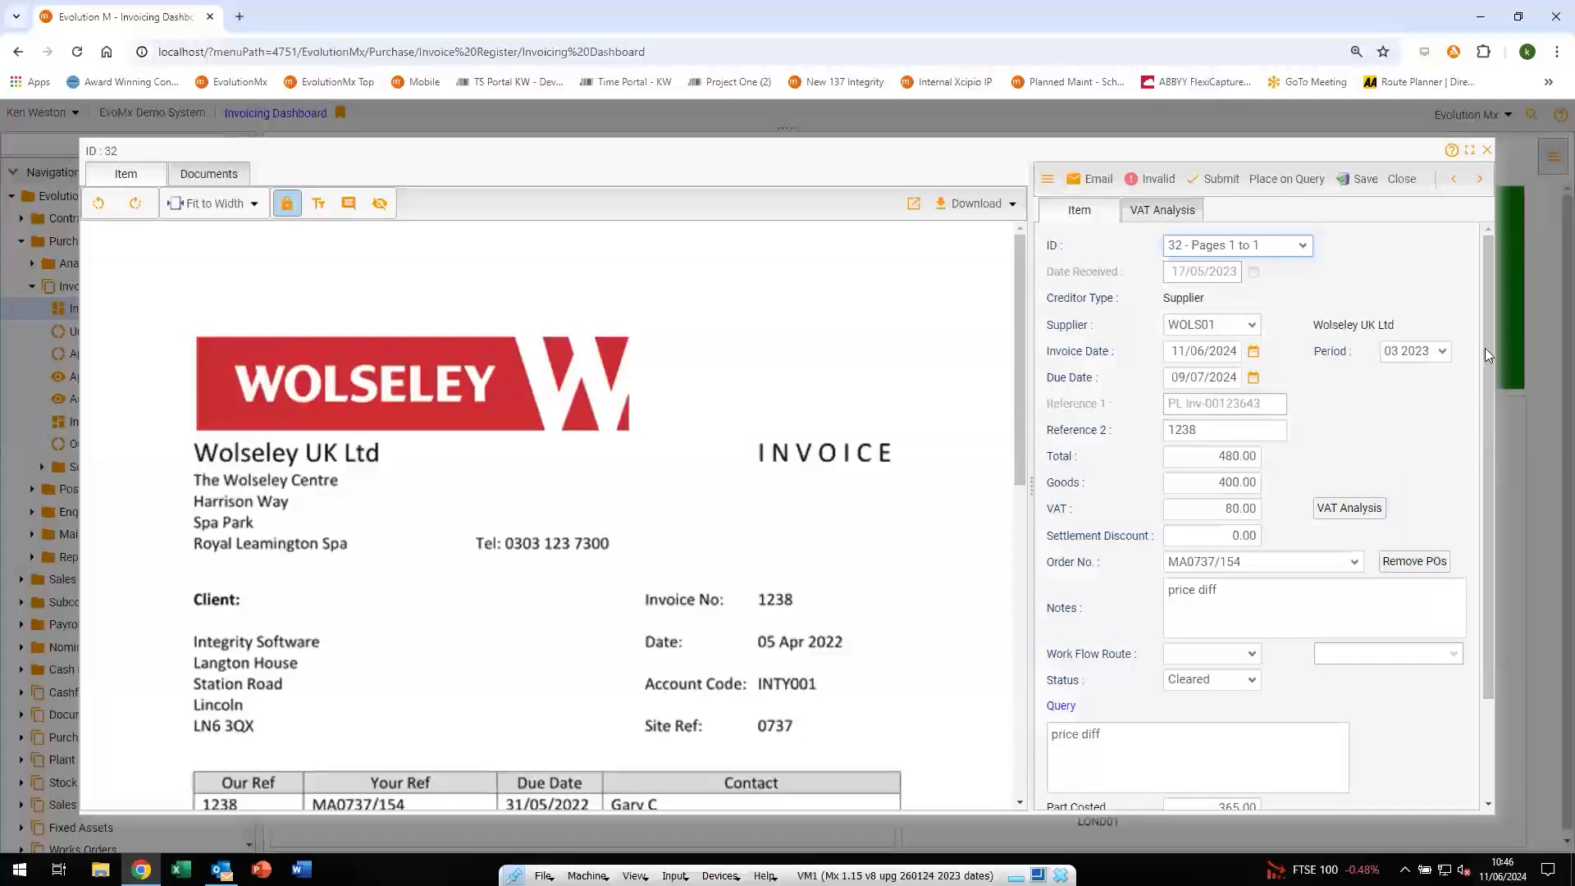
pyautogui.scroll(-1, 1489, 371)
pyautogui.moveTo(1488, 376); pyautogui.dragTo(1485, 417)
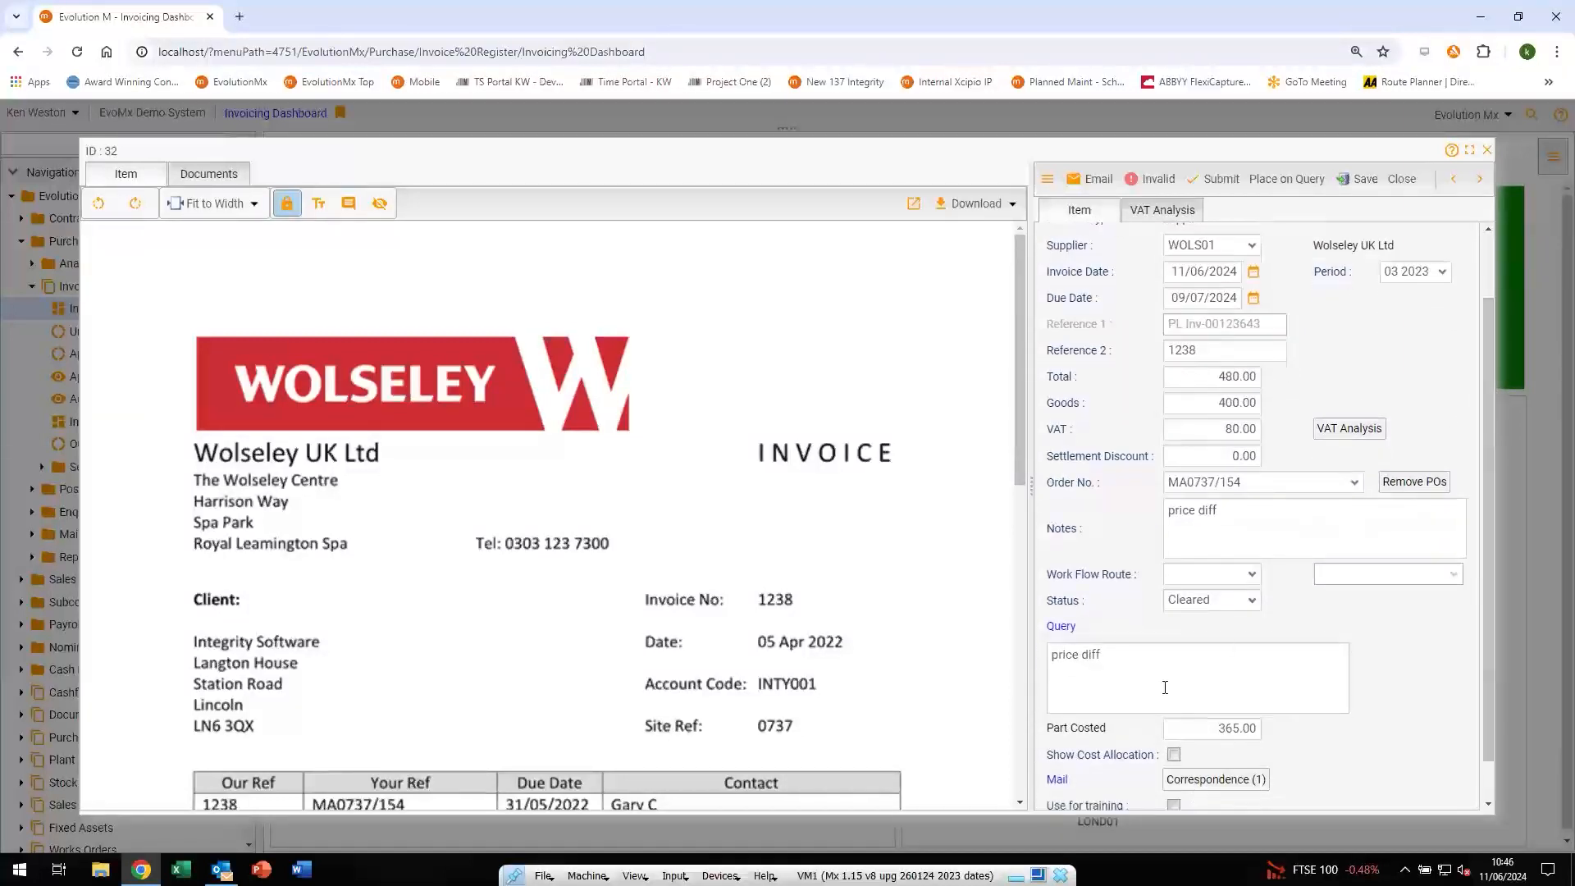
pyautogui.click(1174, 759)
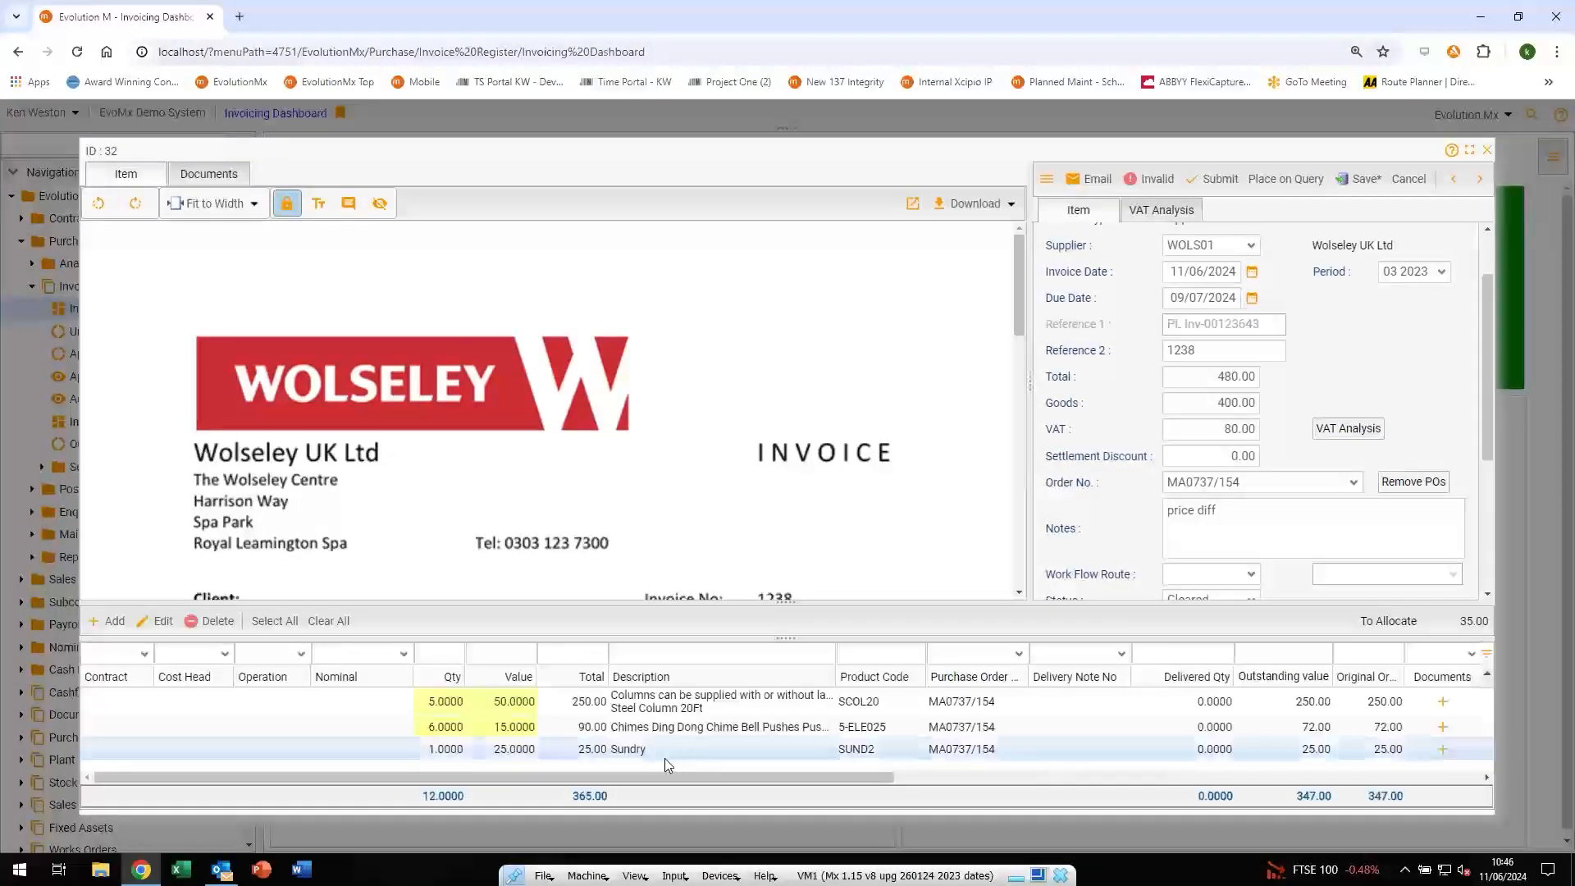
# Add the text annotation "price change approved" beside the Chimes Ding Dong line on the invoice image
pyautogui.moveTo(1019, 275); pyautogui.dragTo(1025, 385)
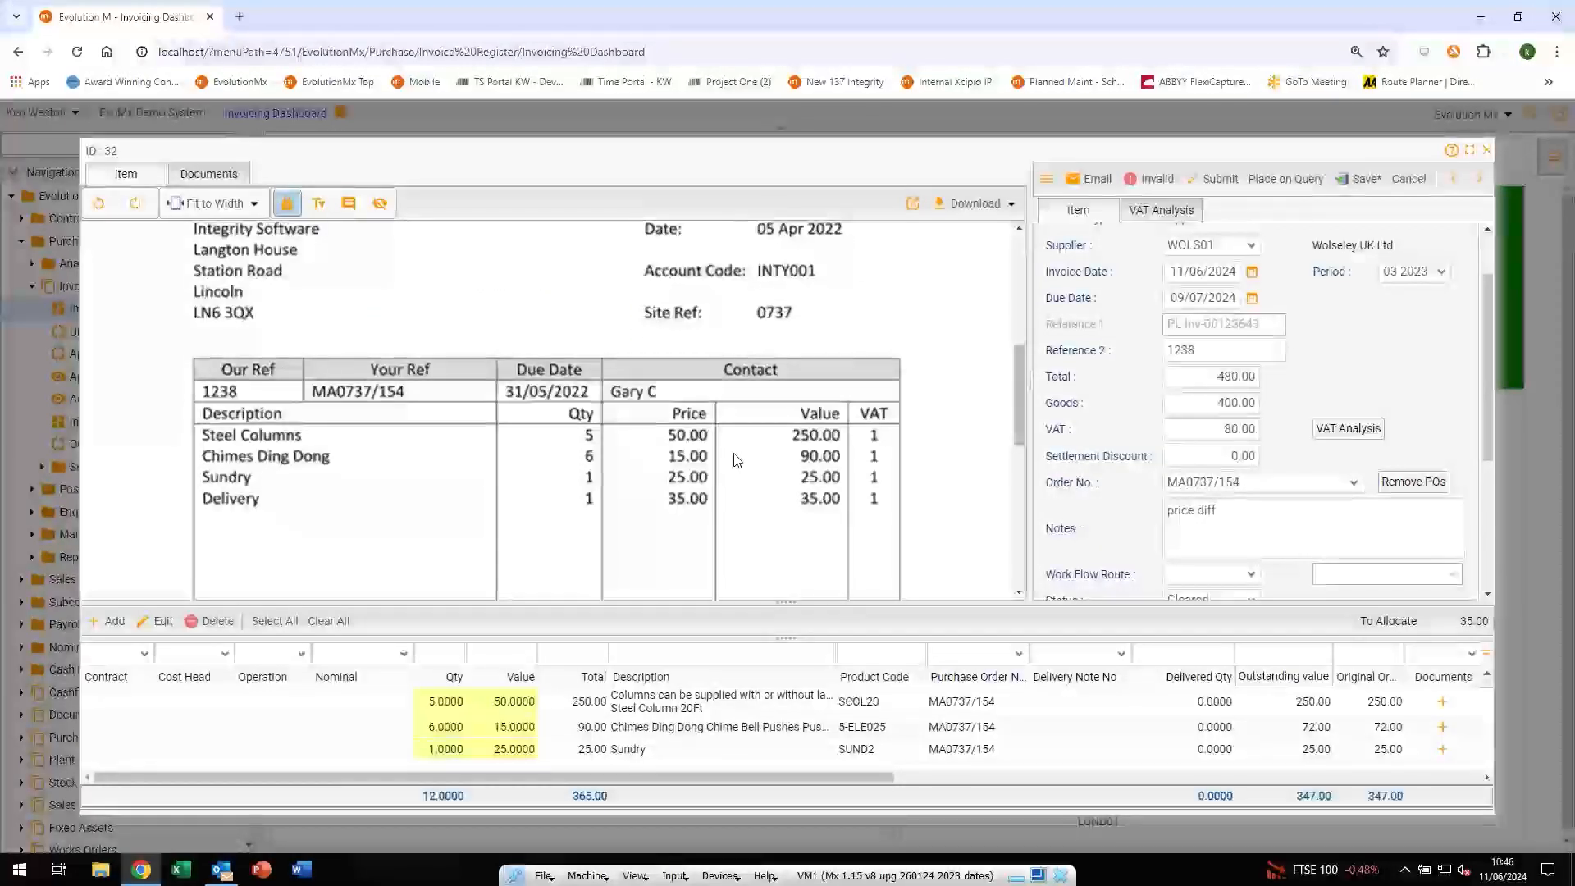
pyautogui.click(319, 203)
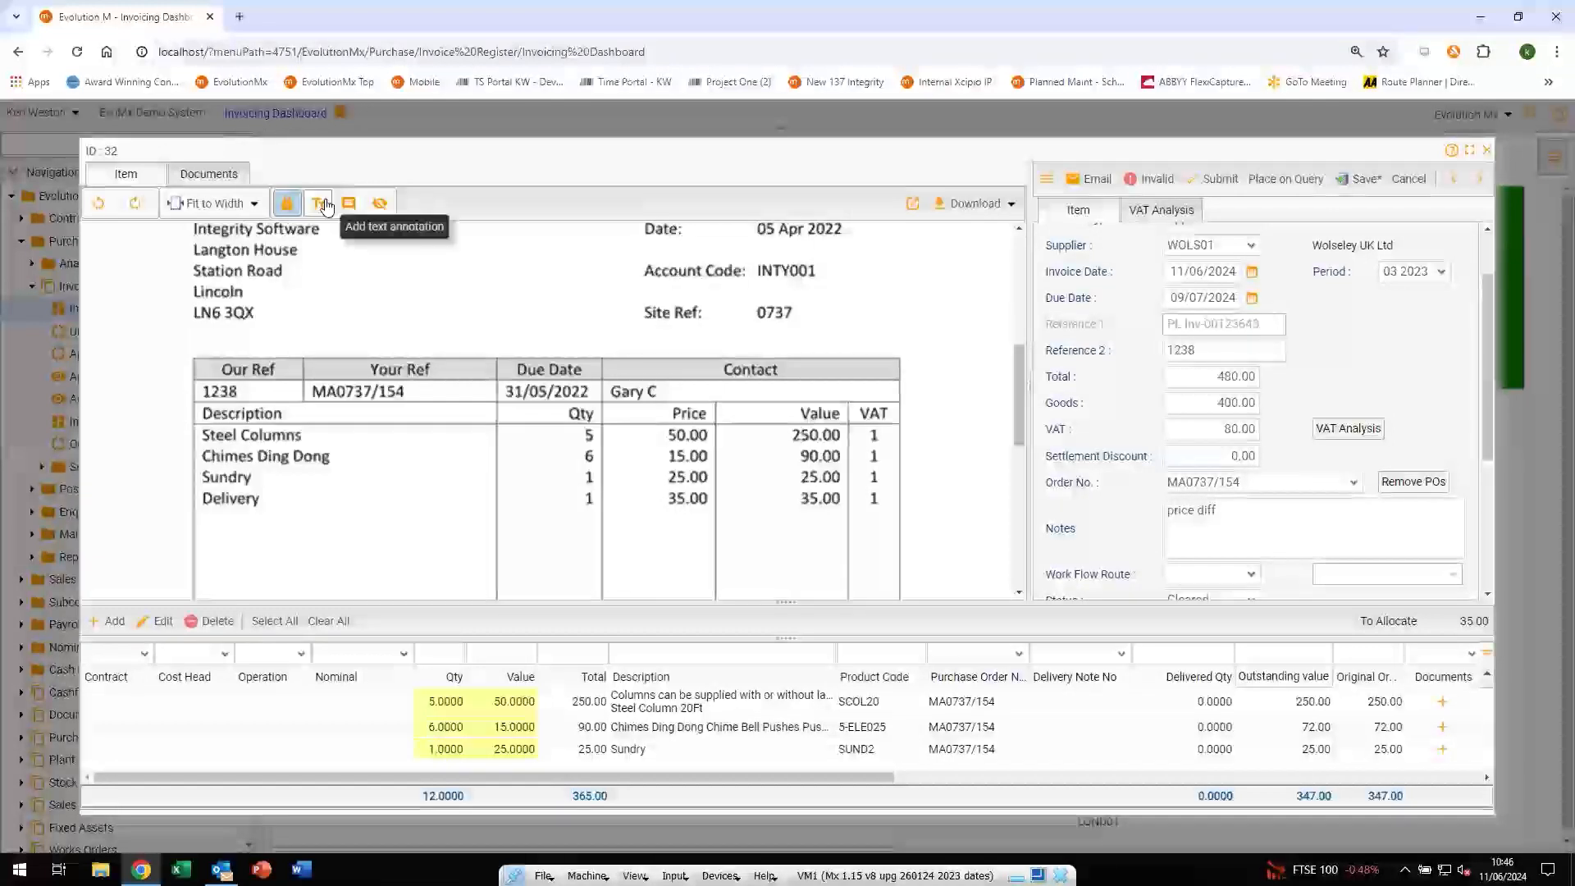
pyautogui.click(727, 457)
pyautogui.write('price chan')
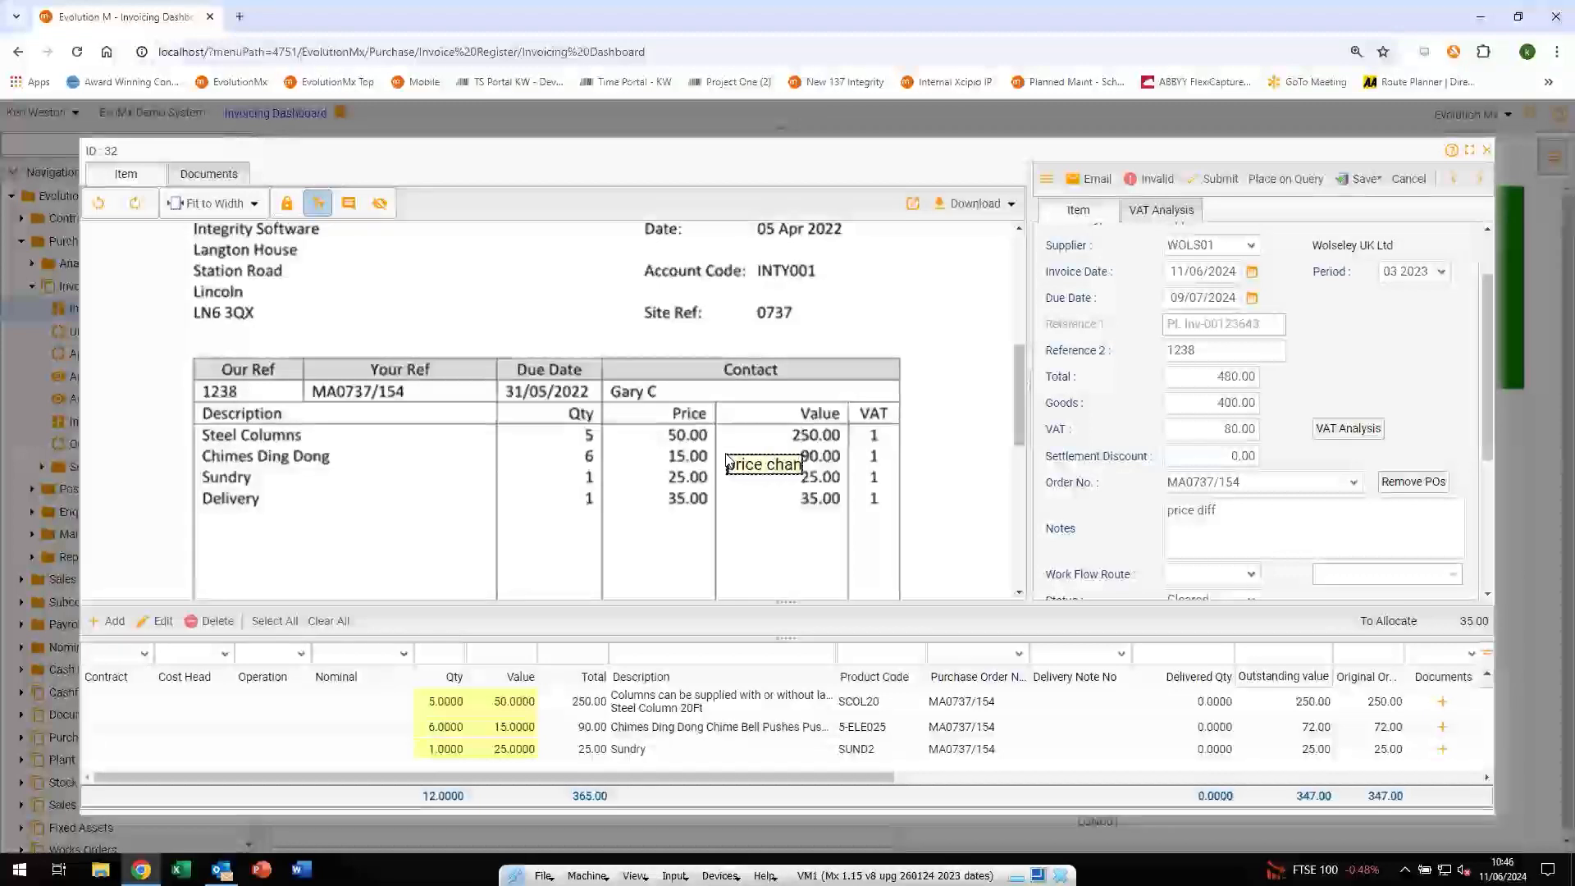
pyautogui.write('ge approved')
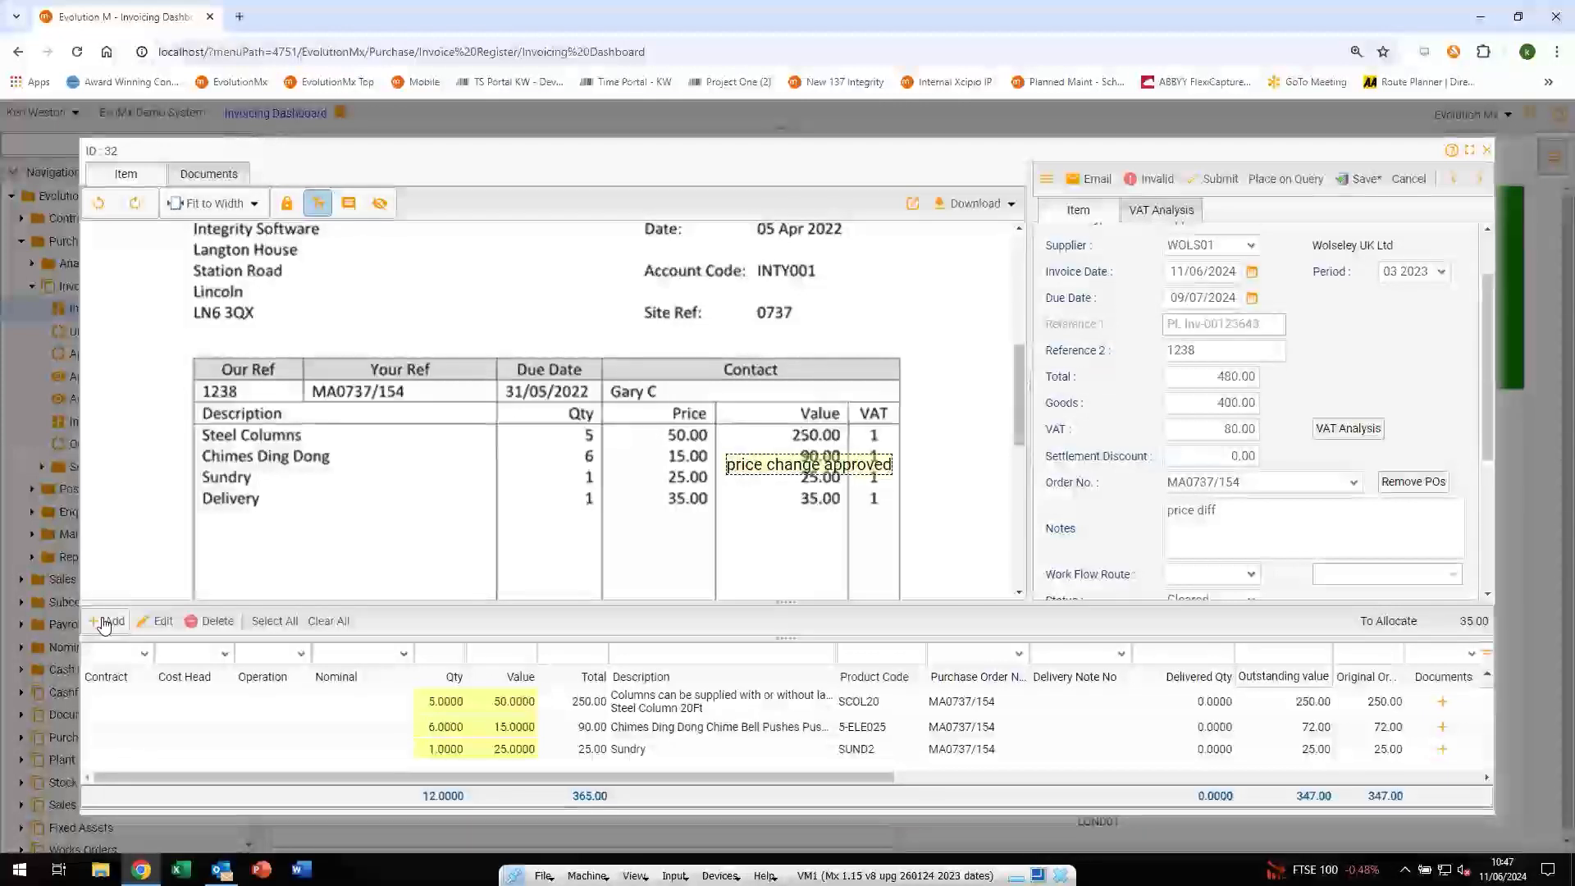
# Add a cost allocation line of 35.00 for delivery to contract 0737, cost head MA-PD, operation 00
pyautogui.click(107, 622)
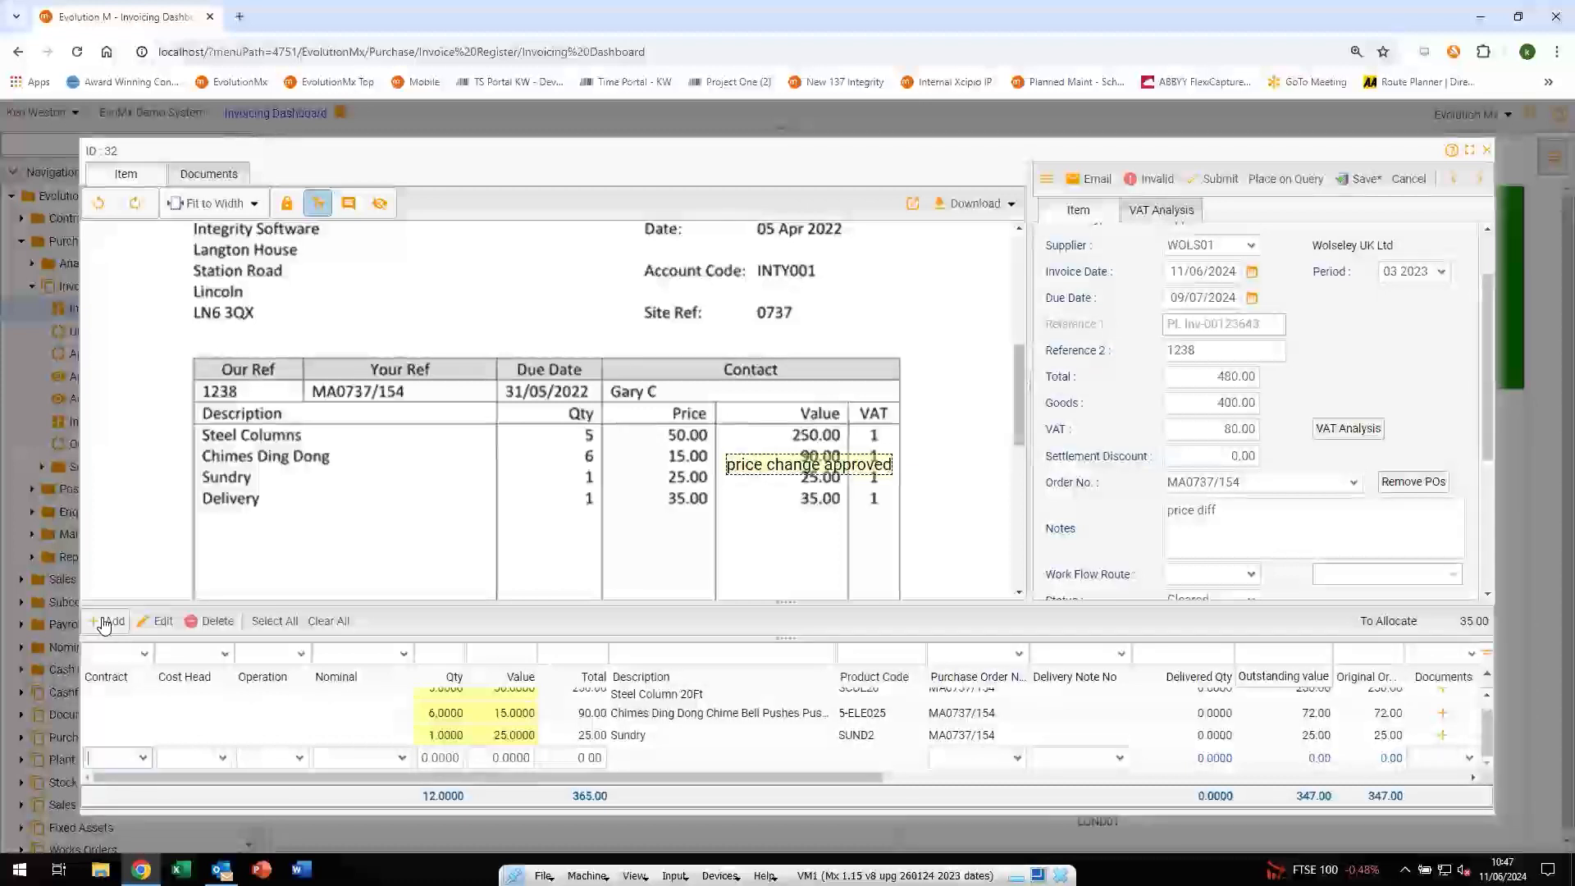
pyautogui.click(145, 758)
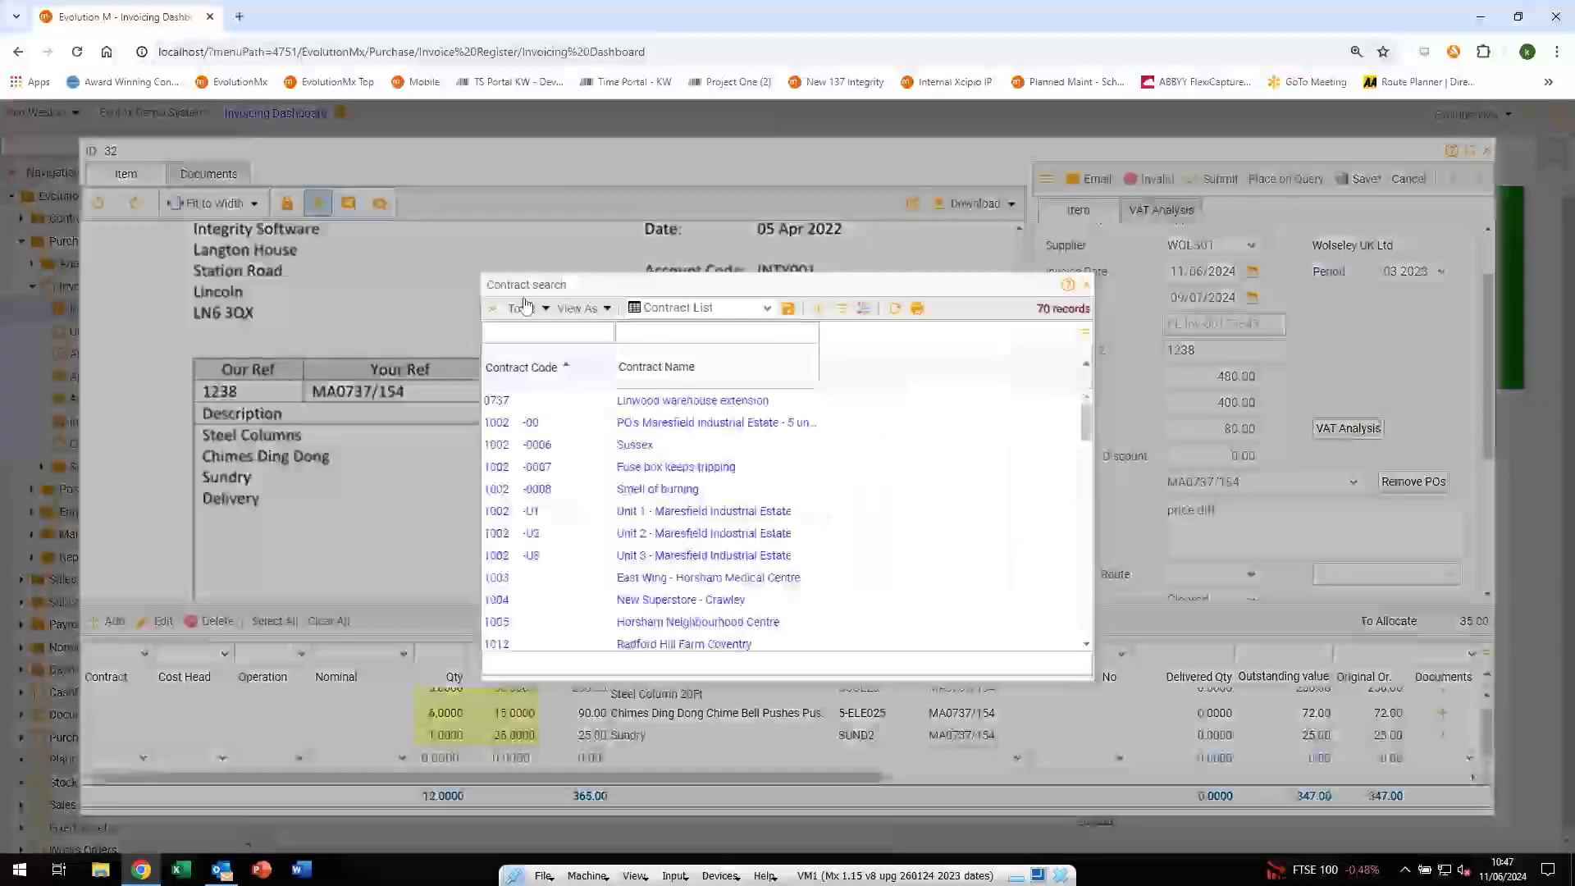
pyautogui.click(497, 402)
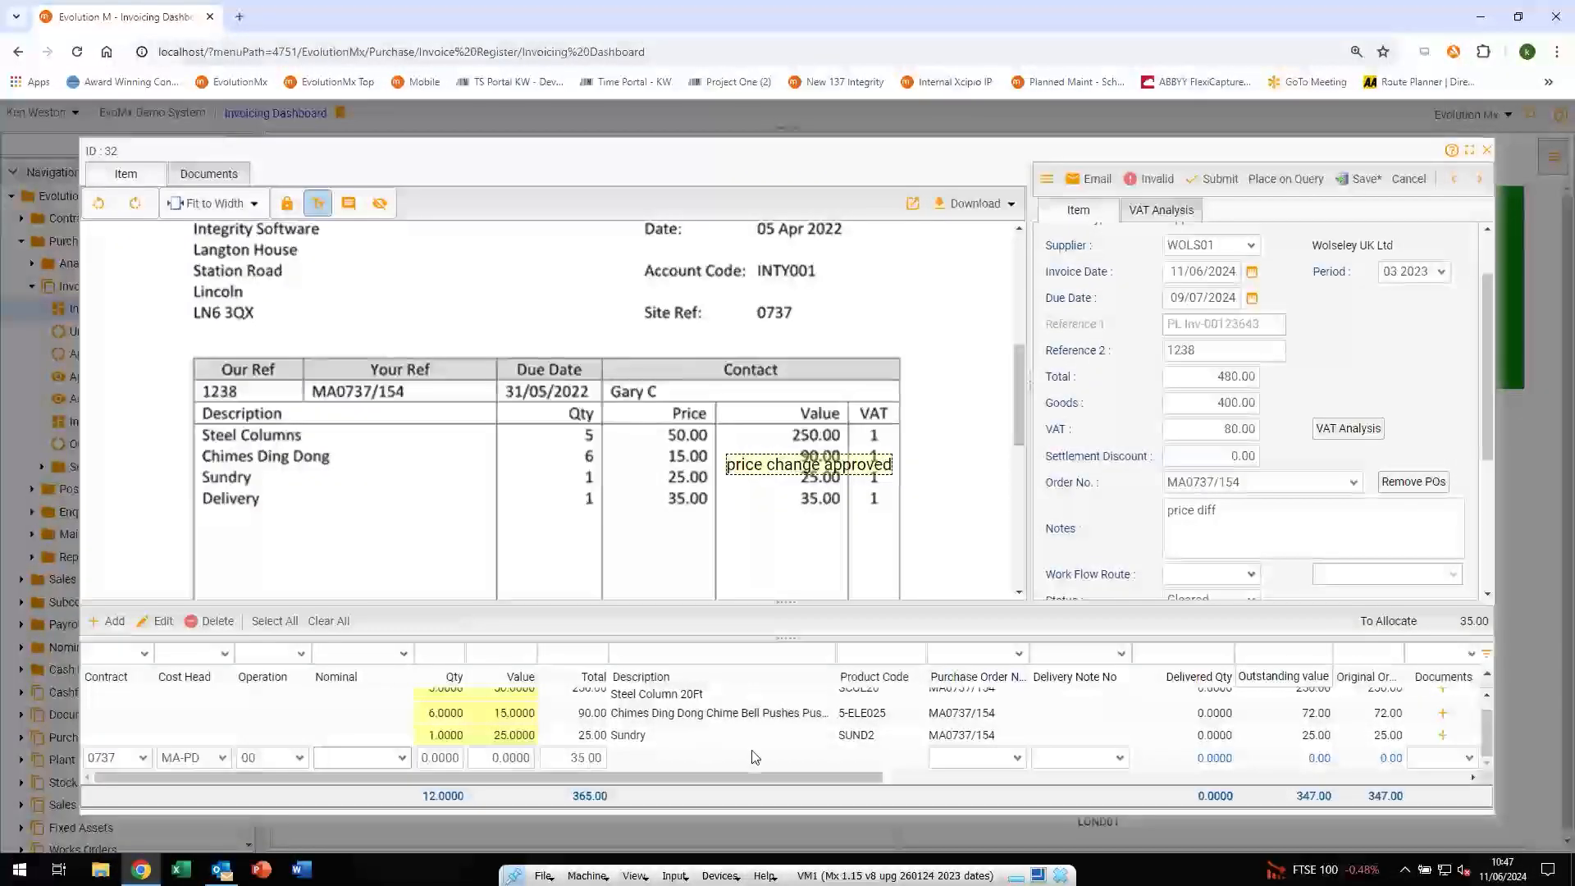
pyautogui.press('Return')
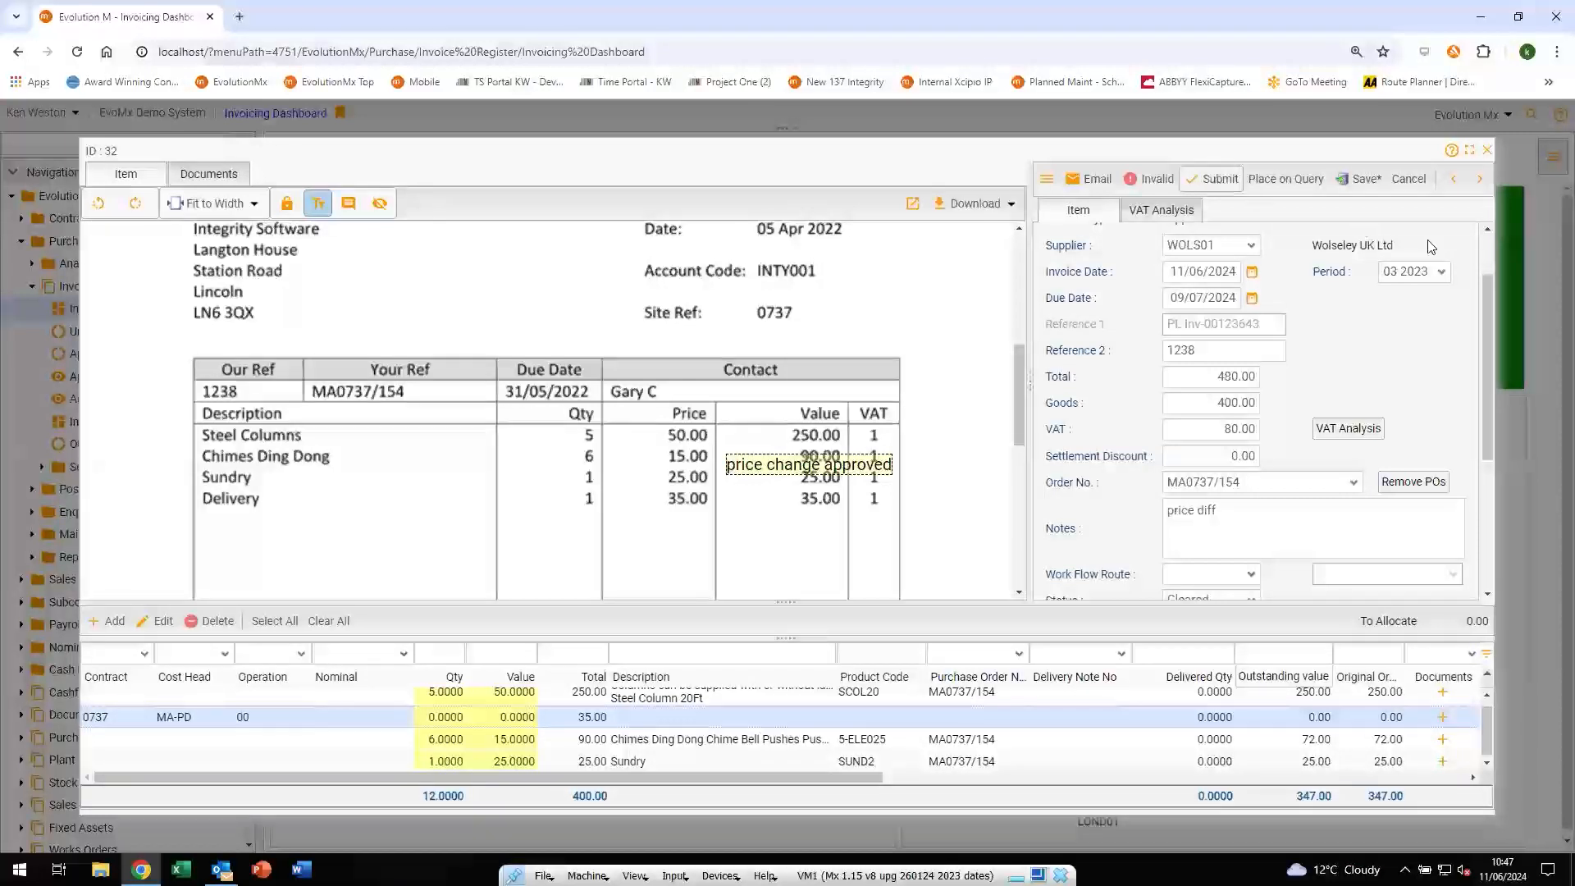
# Set item 32's work flow route to "Tom : Tom", submit the invoice, and close the unprocessed list
pyautogui.moveTo(1484, 299); pyautogui.dragTo(1488, 389)
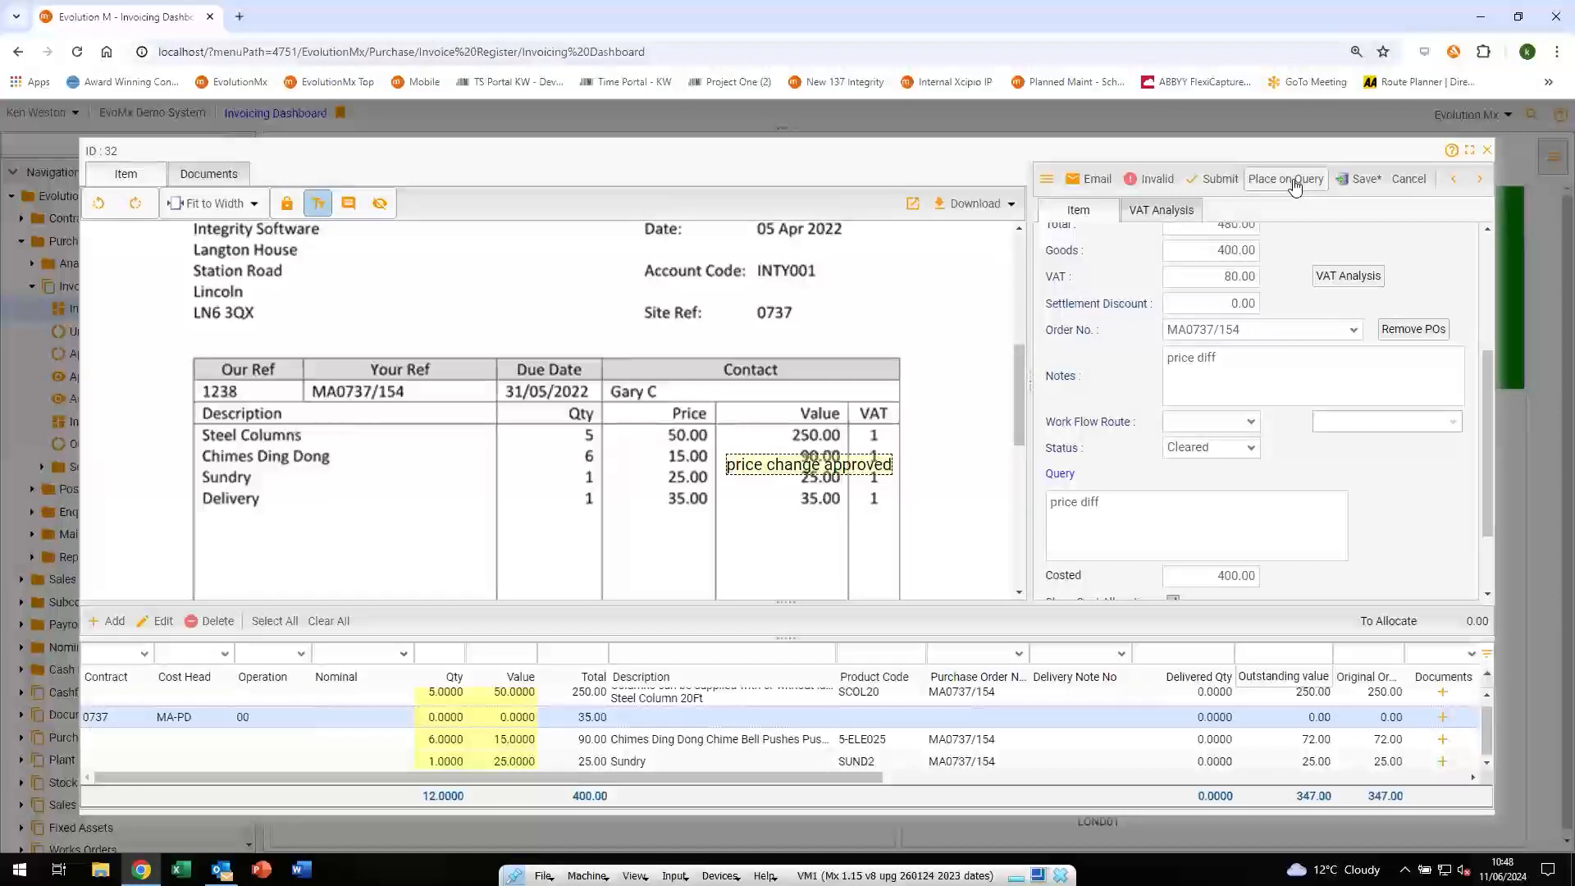
pyautogui.click(1252, 424)
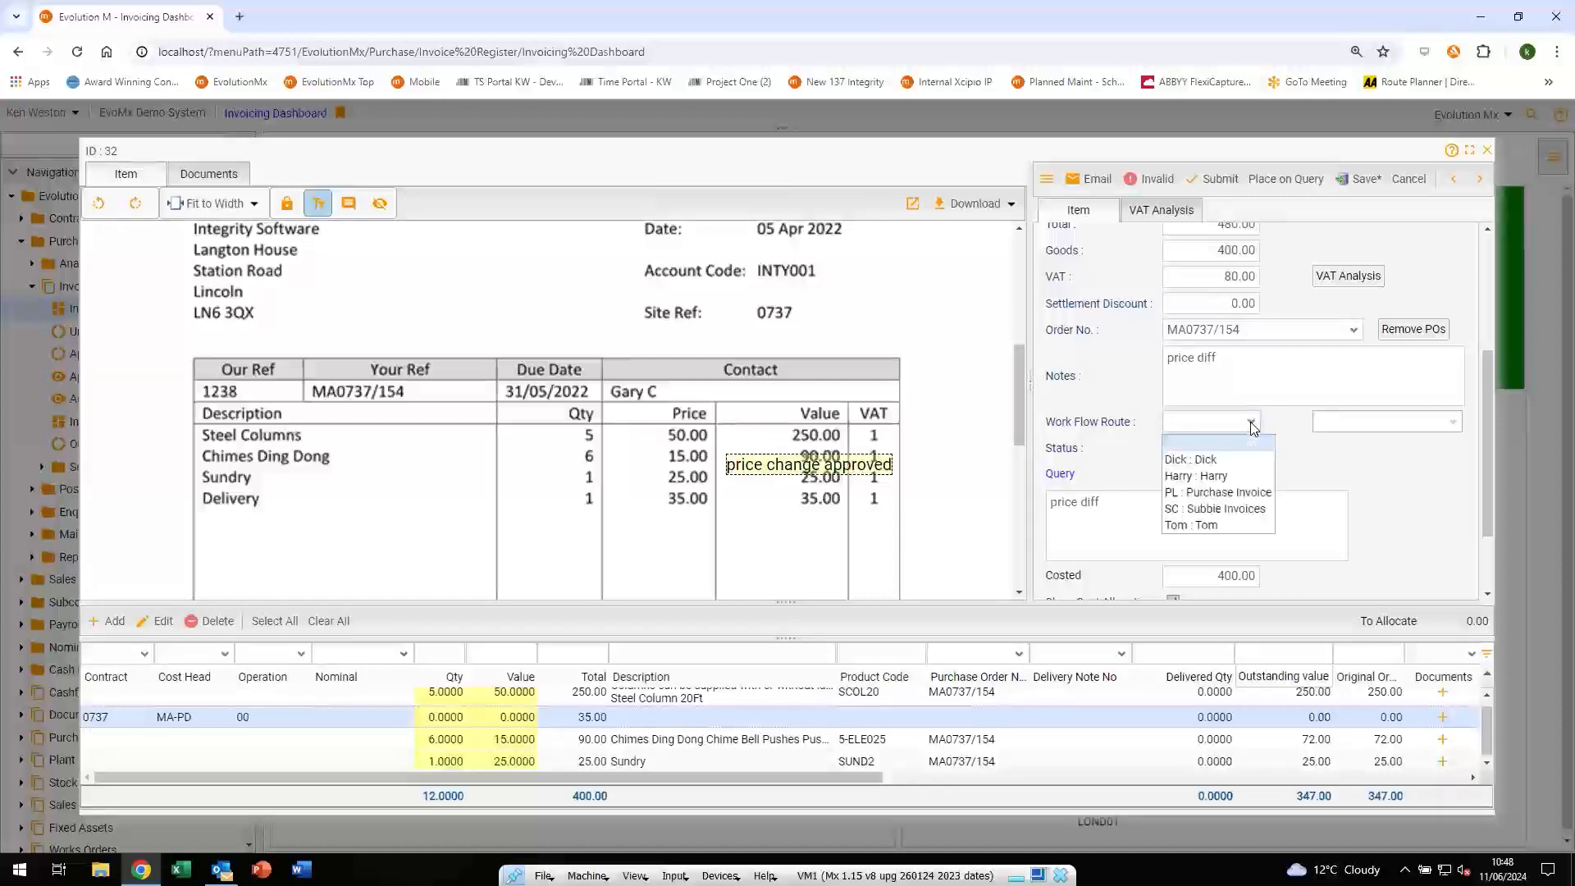
pyautogui.click(1180, 528)
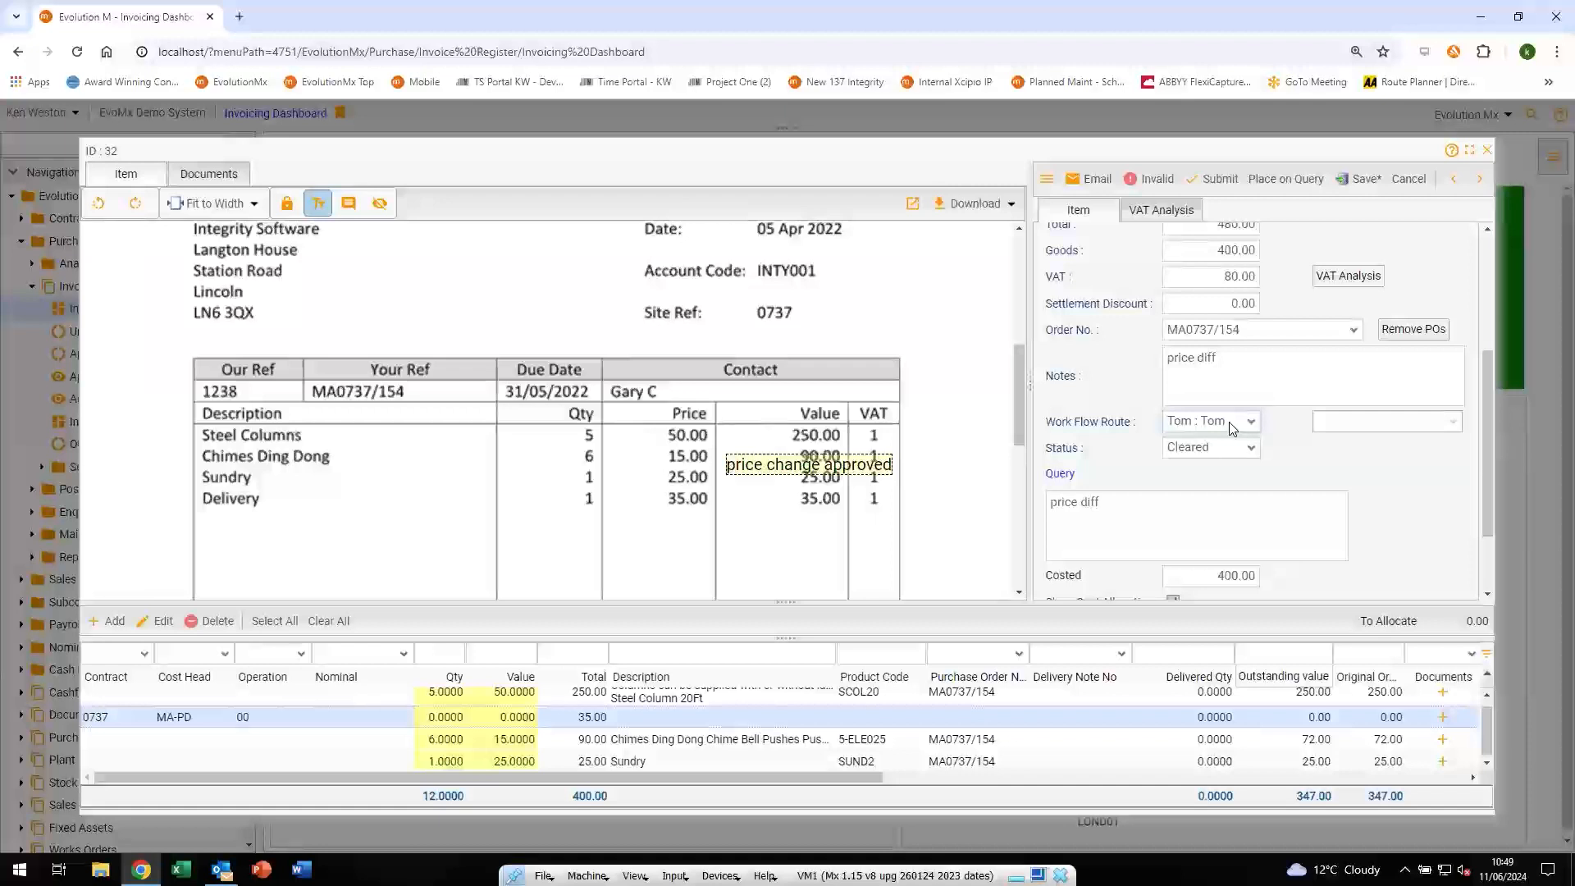
pyautogui.click(1216, 180)
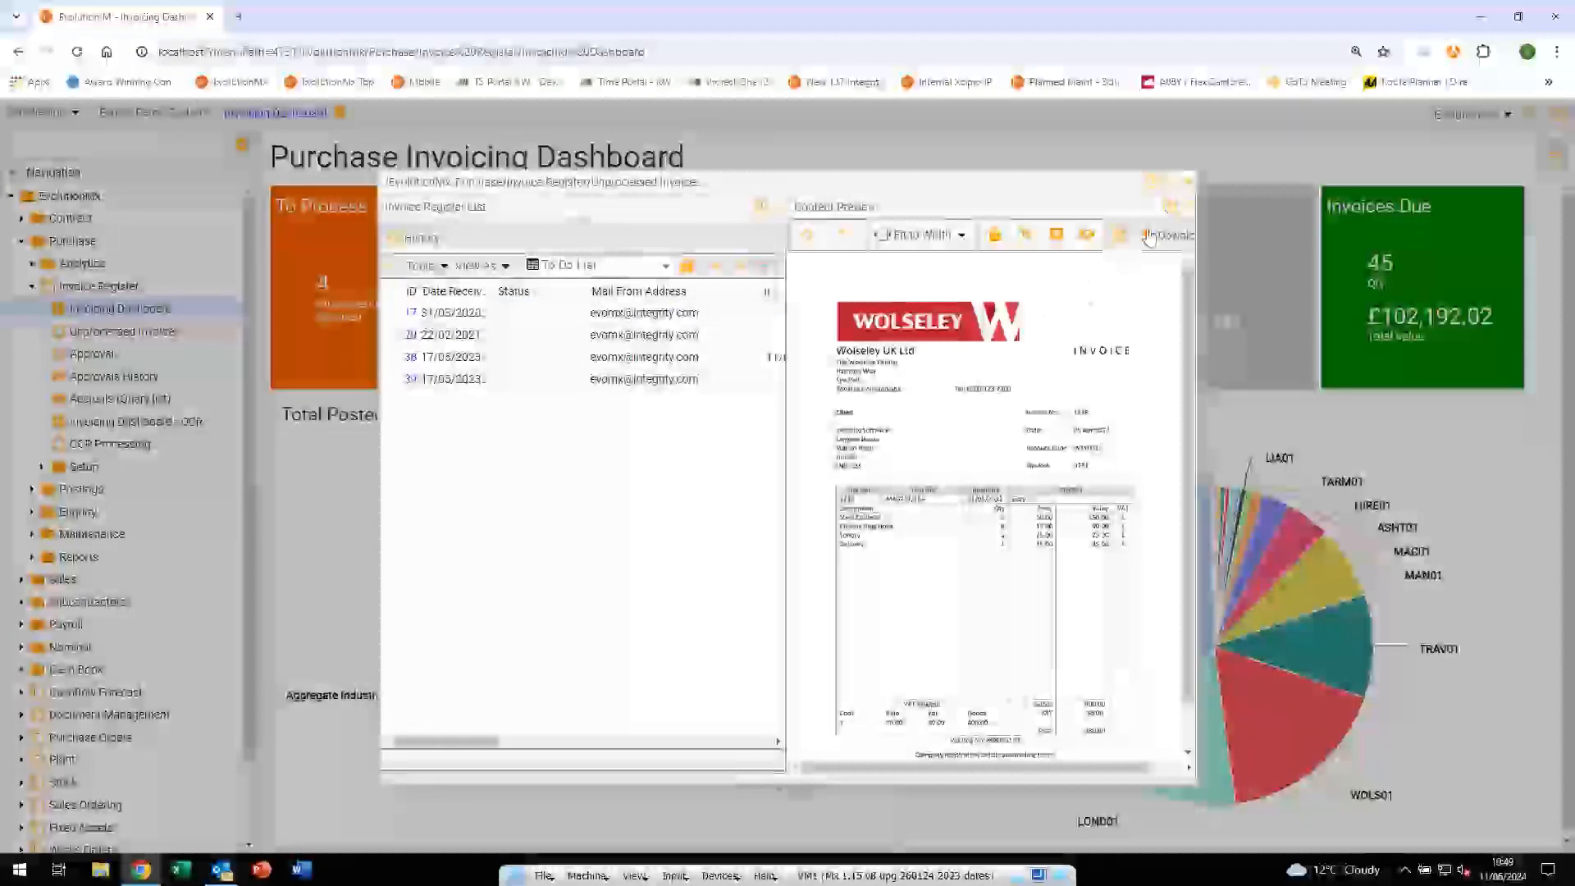
pyautogui.click(1189, 185)
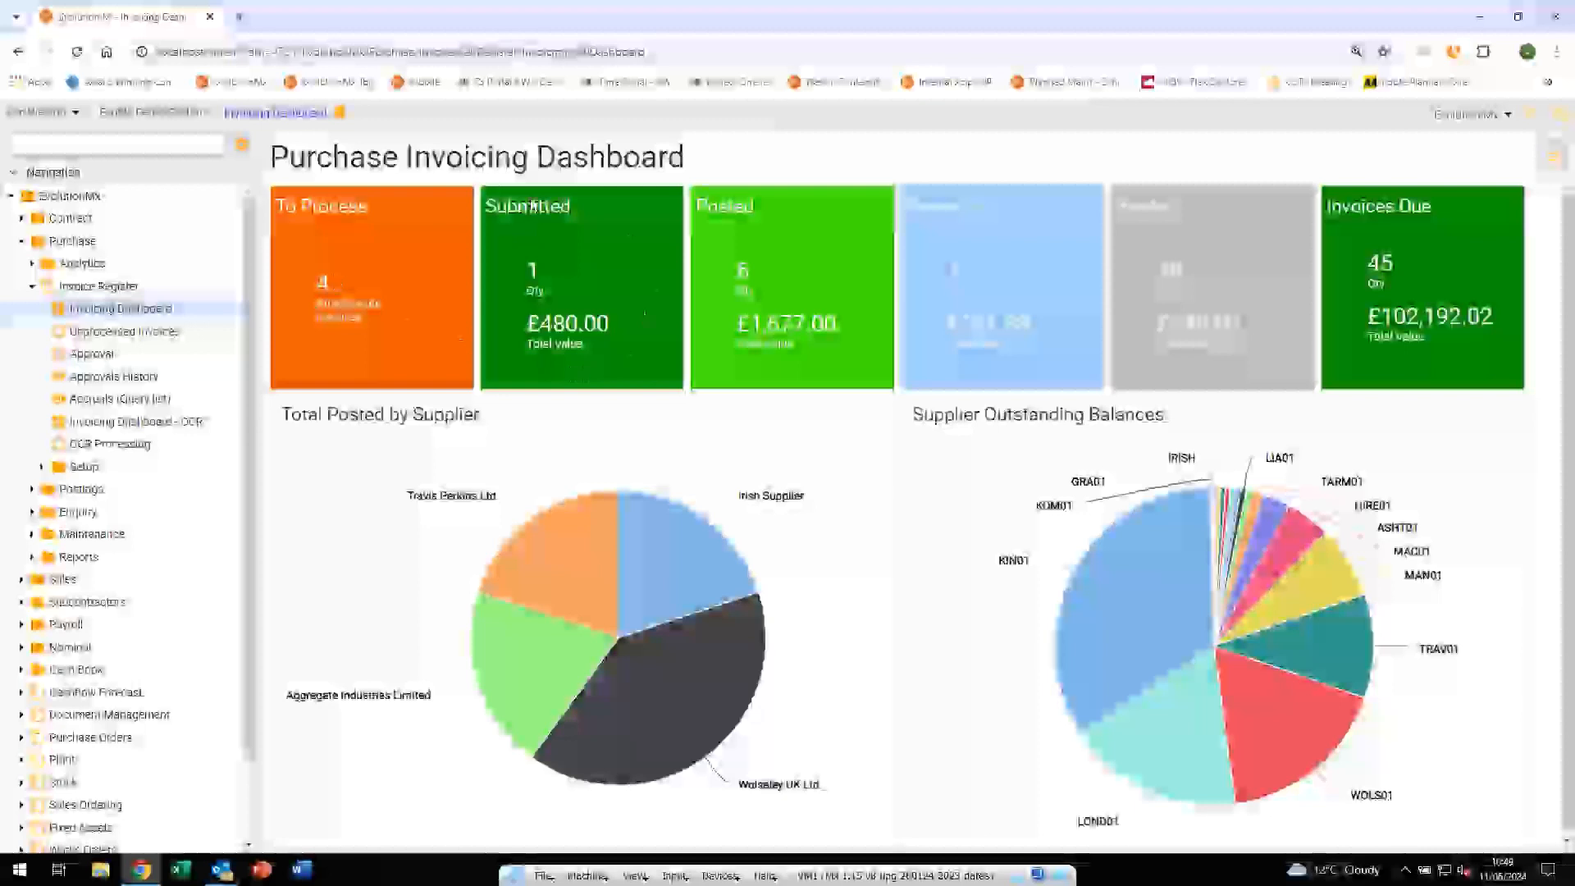
# Check the submitted invoices, and select the 400.00 Wolseley invoice in the purchase approvals queue with a wider item view
pyautogui.click(584, 261)
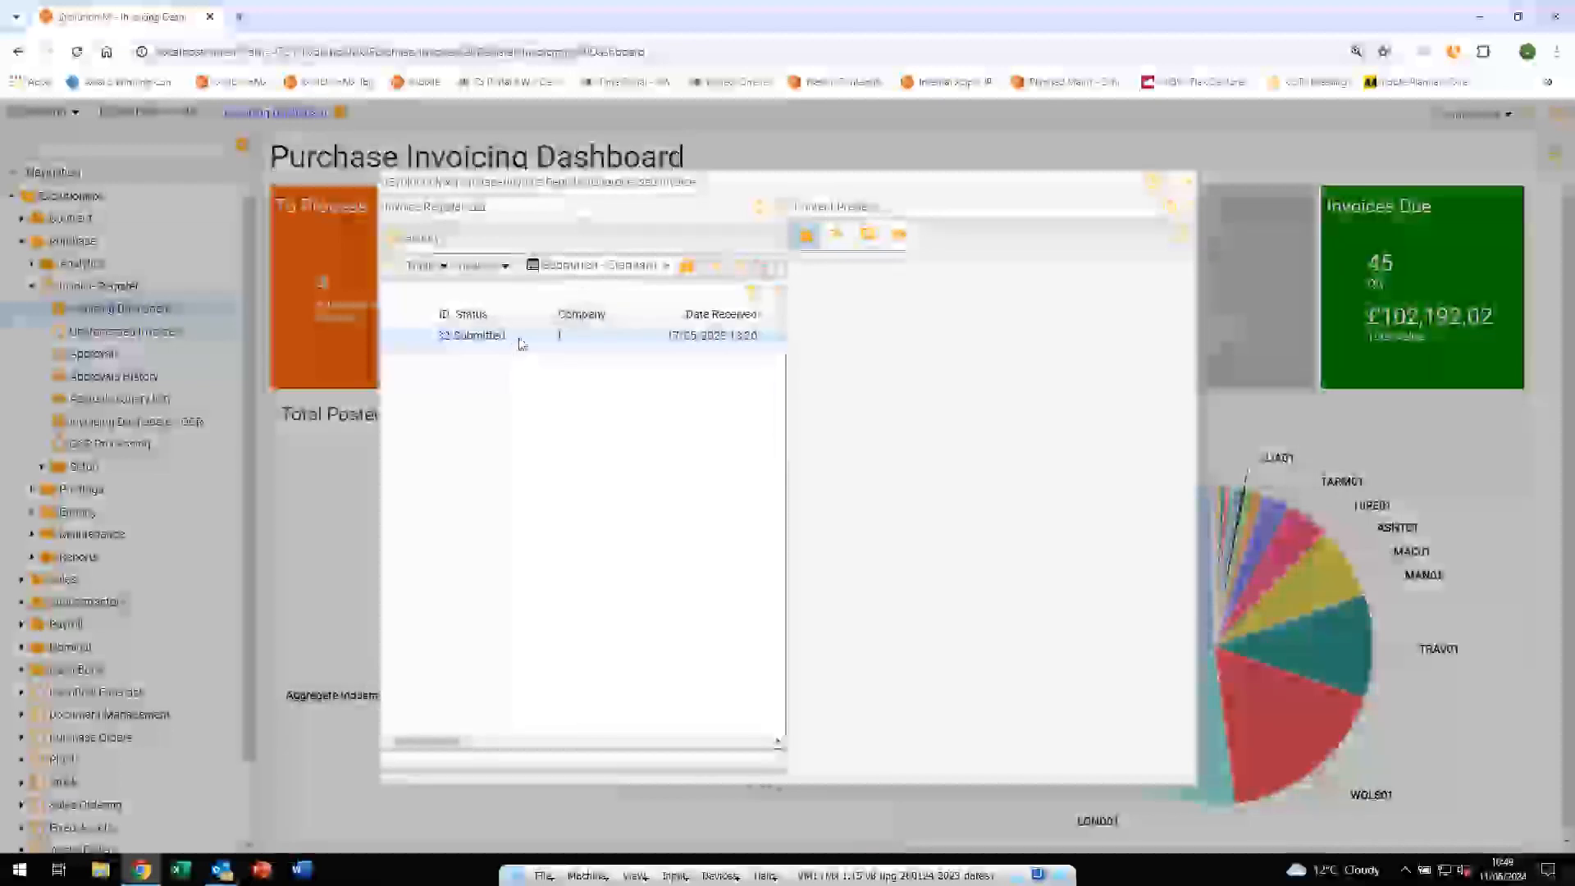
pyautogui.click(1190, 185)
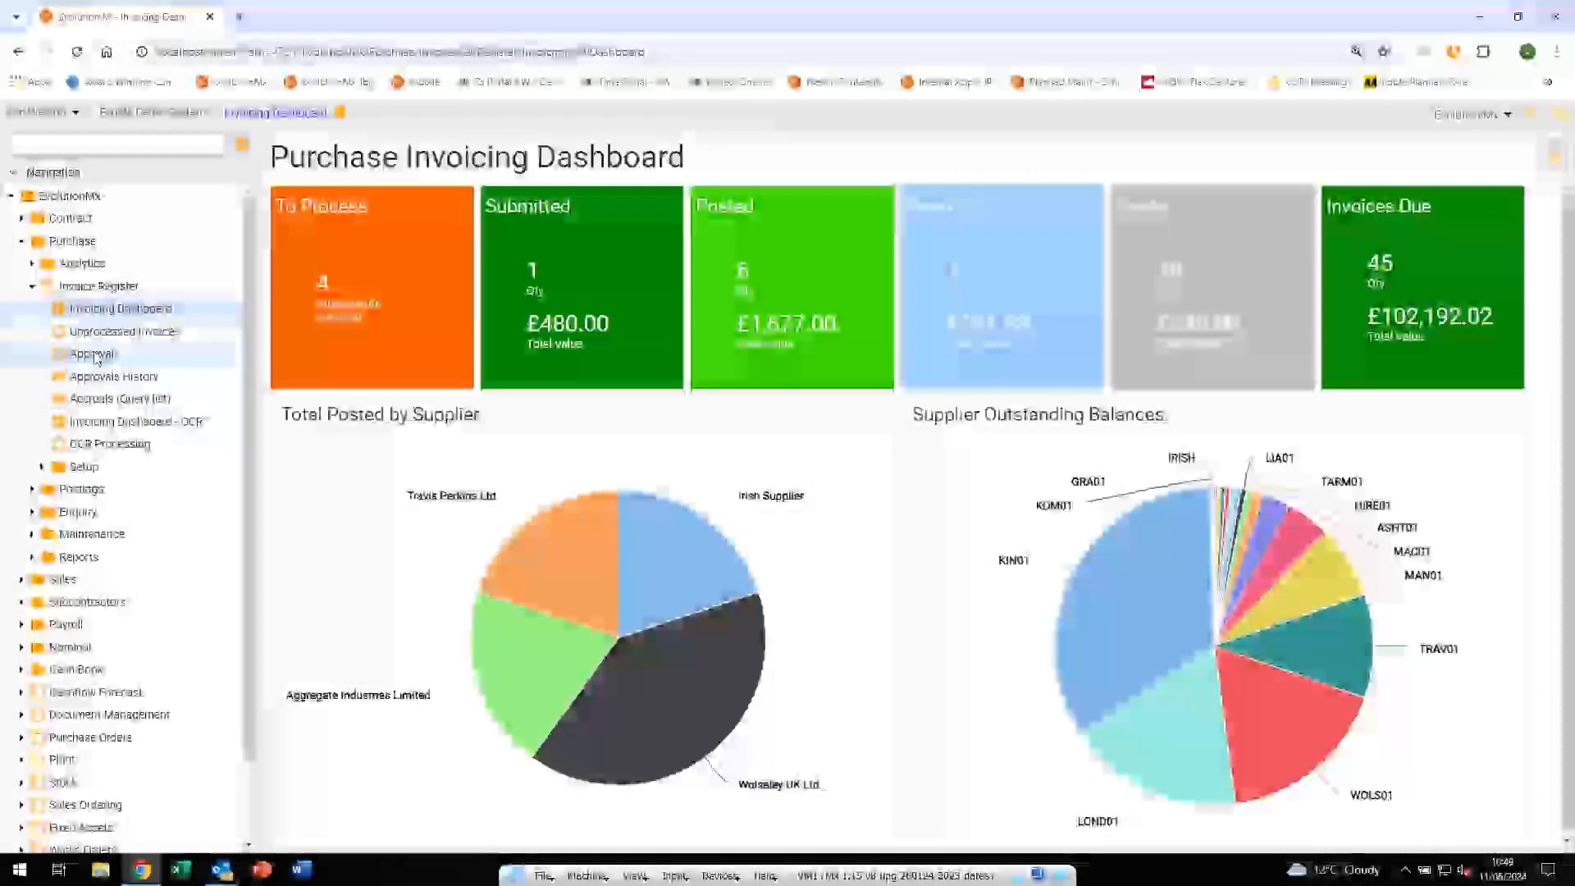
pyautogui.click(93, 356)
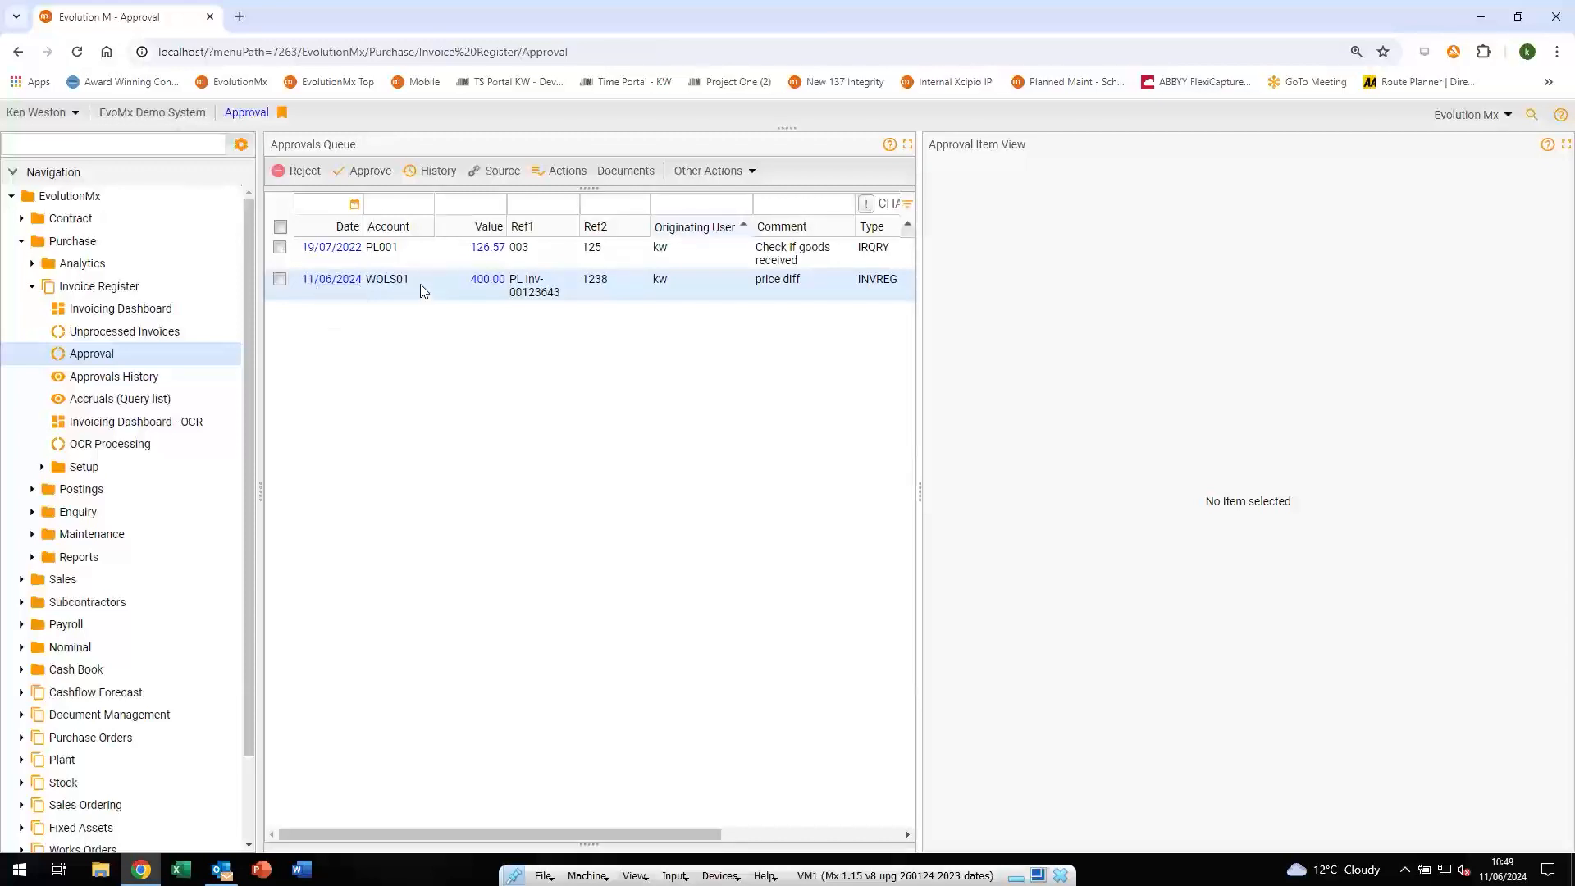
pyautogui.click(395, 286)
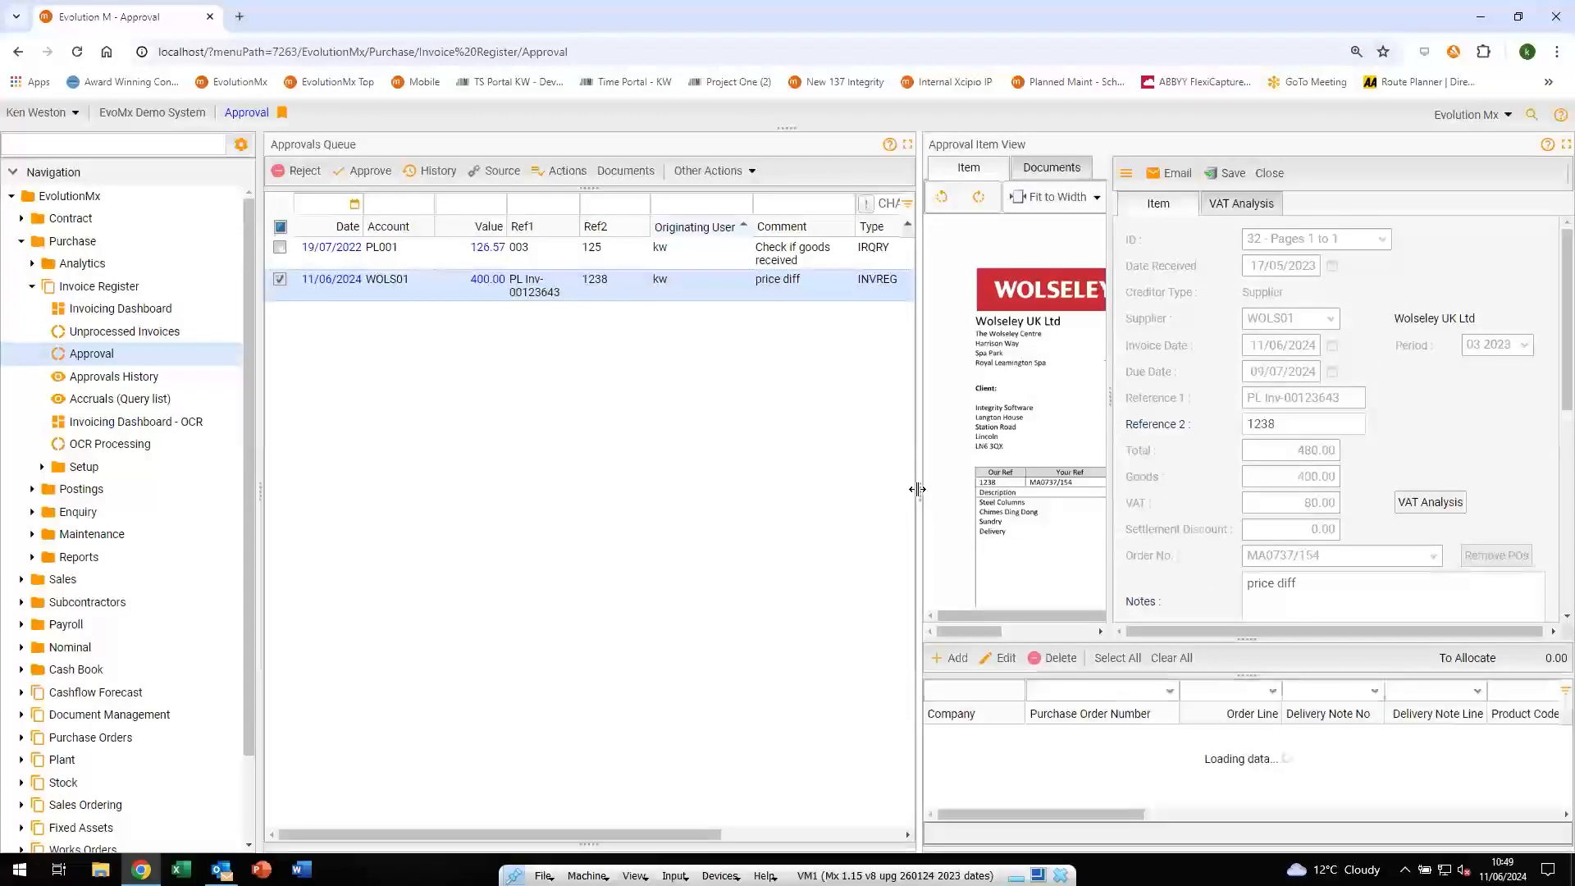
pyautogui.moveTo(915, 486); pyautogui.dragTo(708, 474)
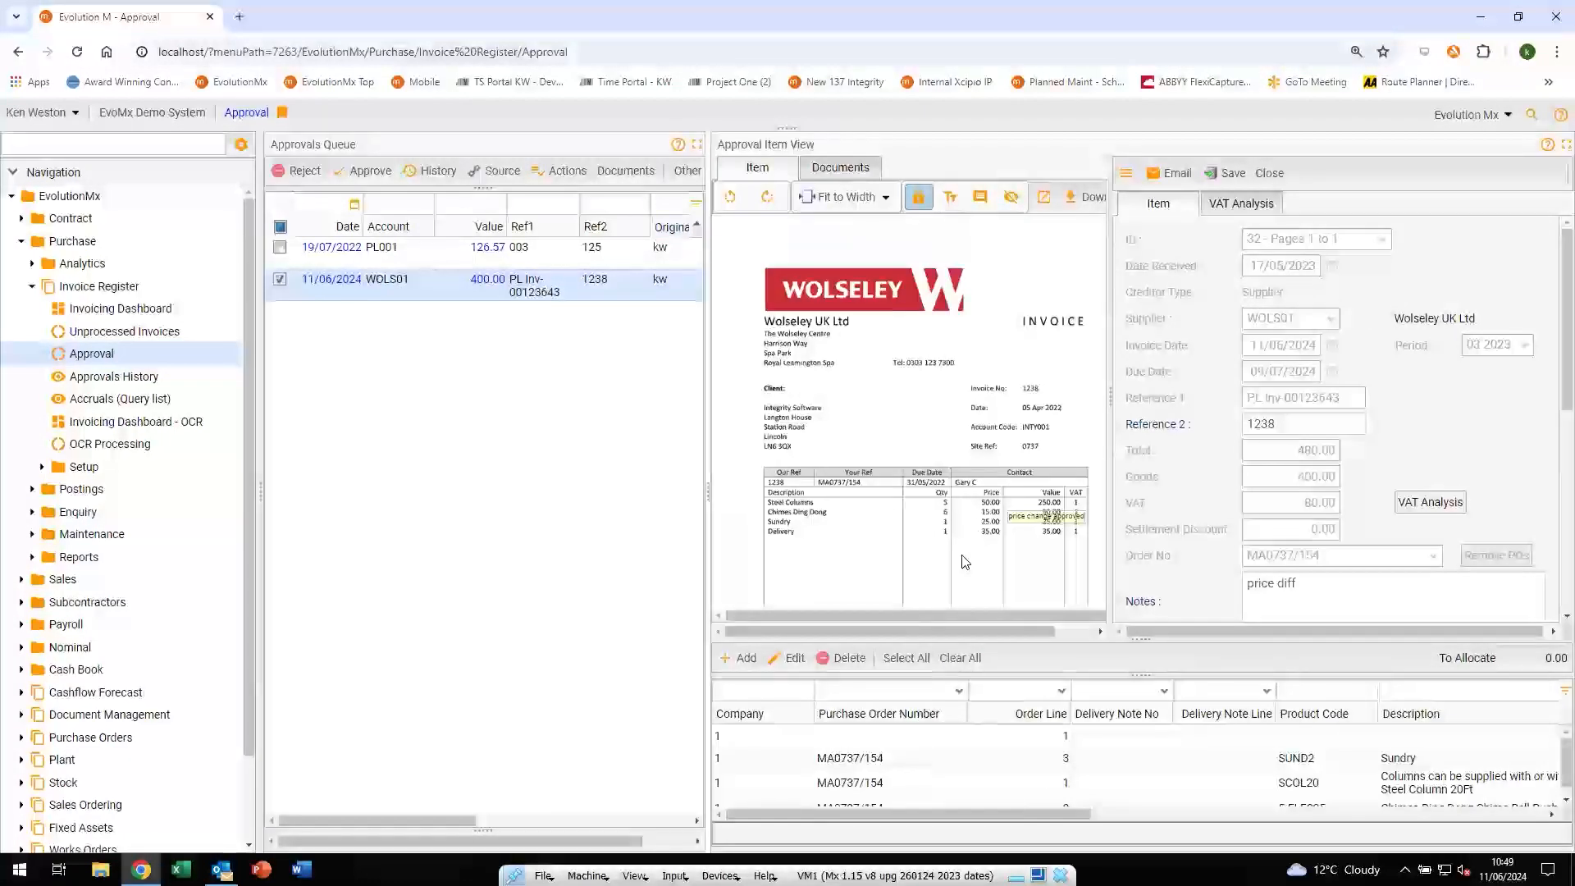
# Annotate the invoice image below the Delivery line with "delivery chartge ok", save it, and approve the invoice without a closing comment
pyautogui.click(949, 200)
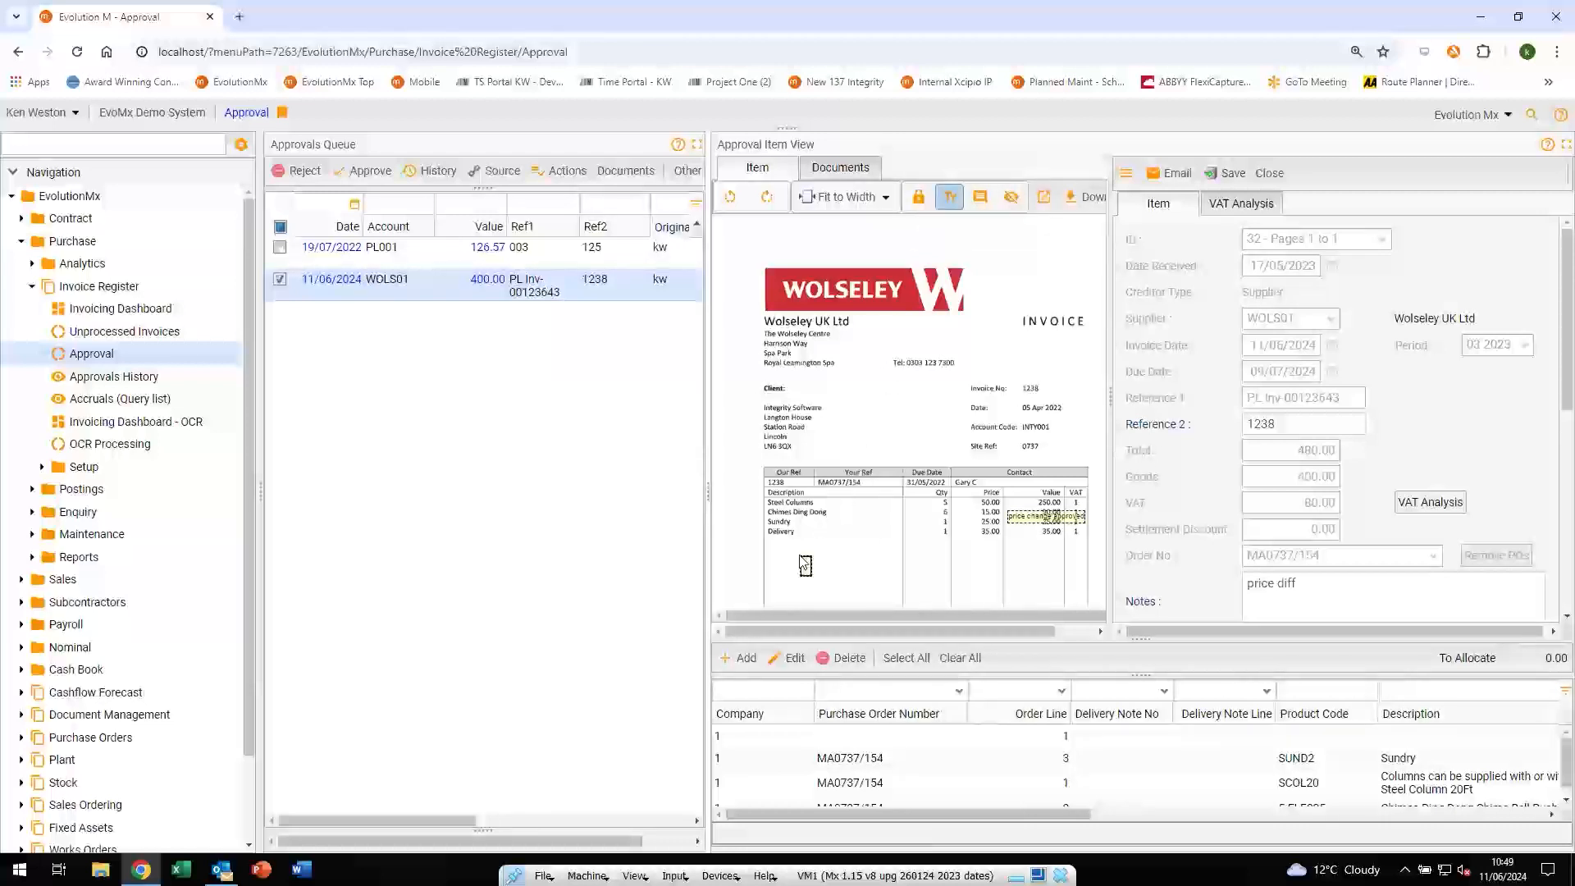
pyautogui.write('delivery chartge ok')
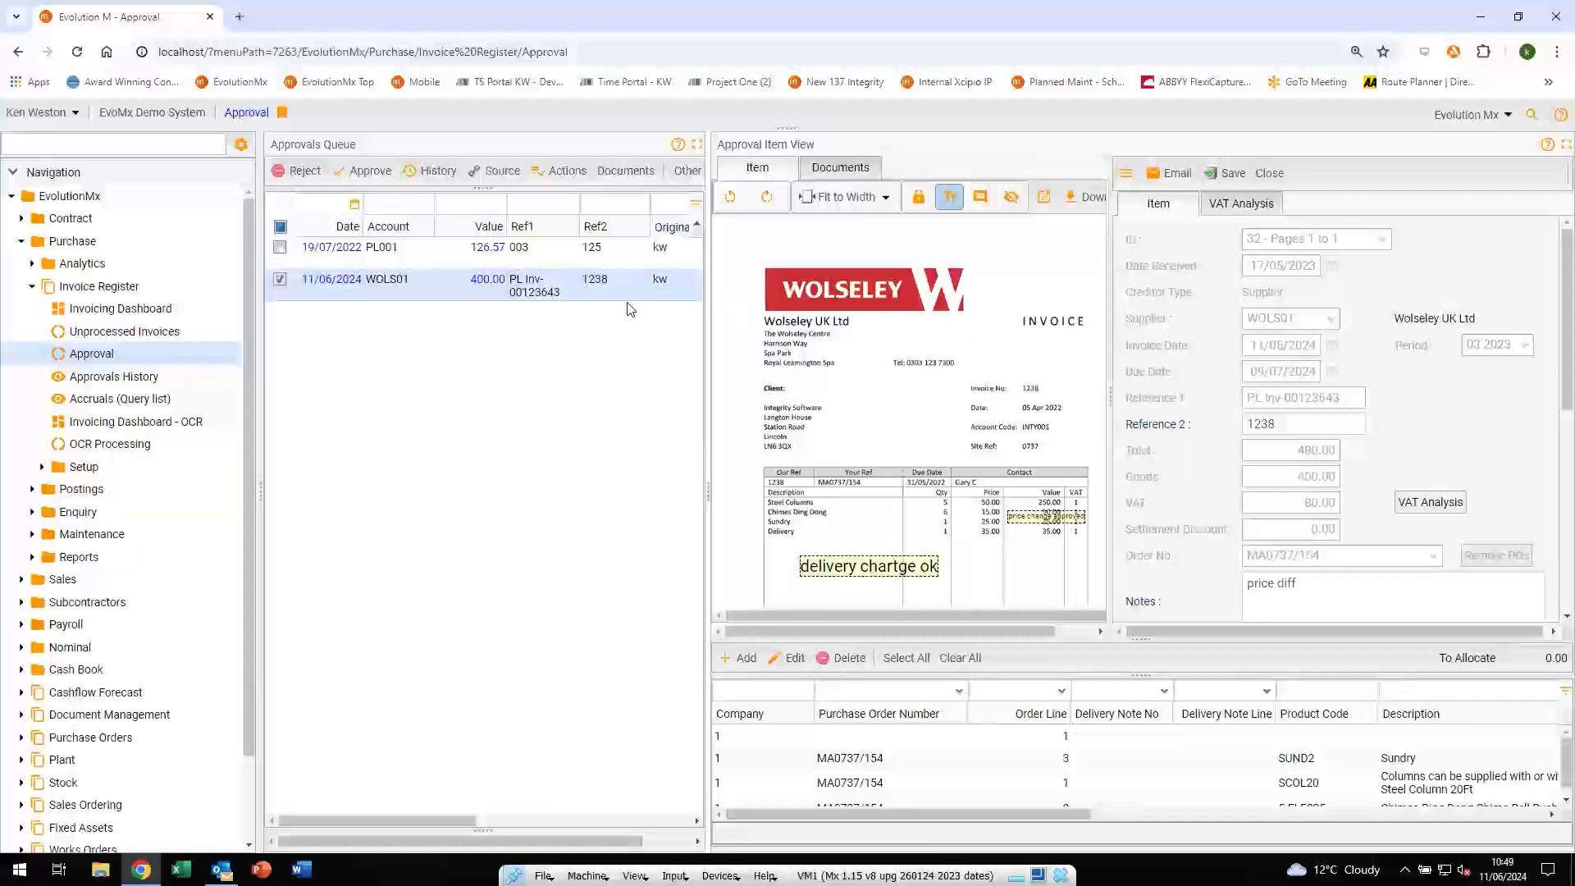
pyautogui.click(1232, 176)
pyautogui.click(367, 171)
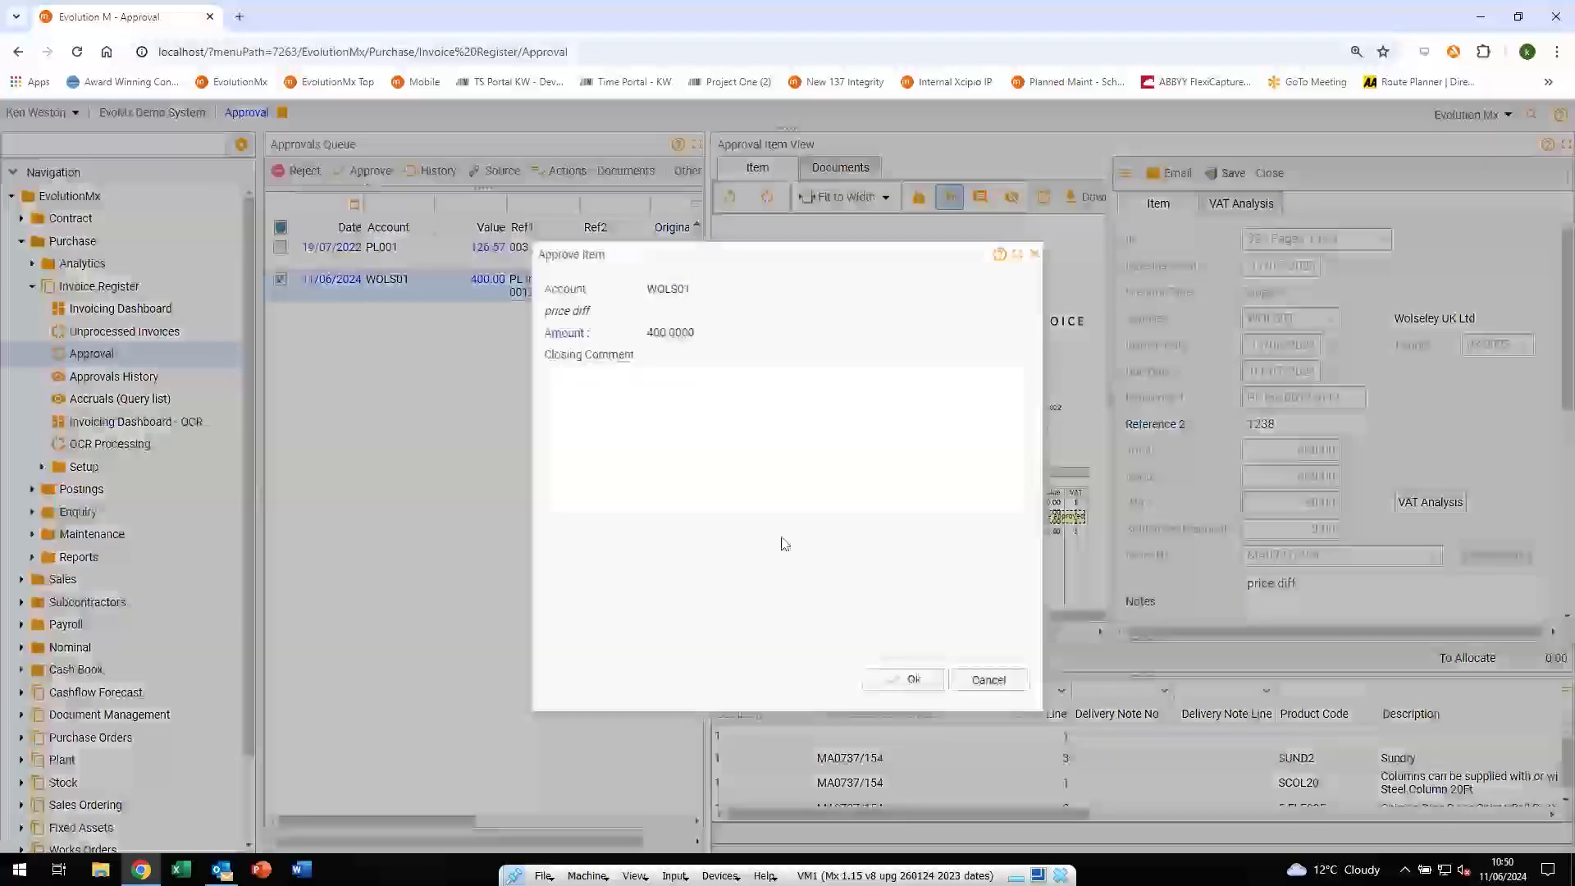
pyautogui.click(903, 679)
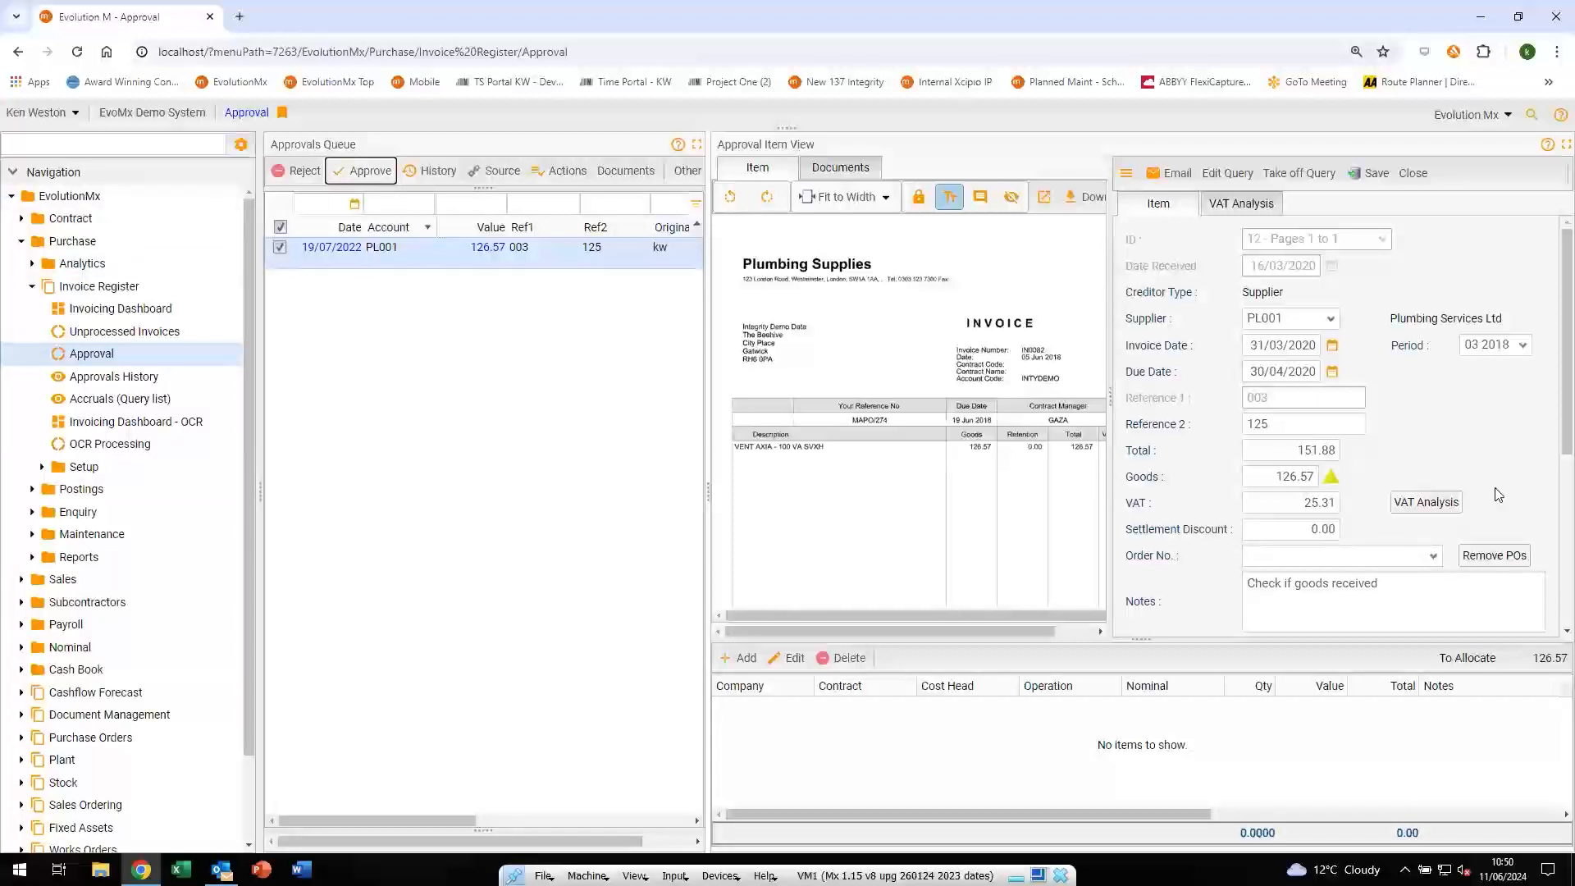
# Review the query details and available status options of the Plumbing Services Ltd invoice in the approvals queue
pyautogui.scroll(-1, 1553, 468)
pyautogui.scroll(-3, 1553, 469)
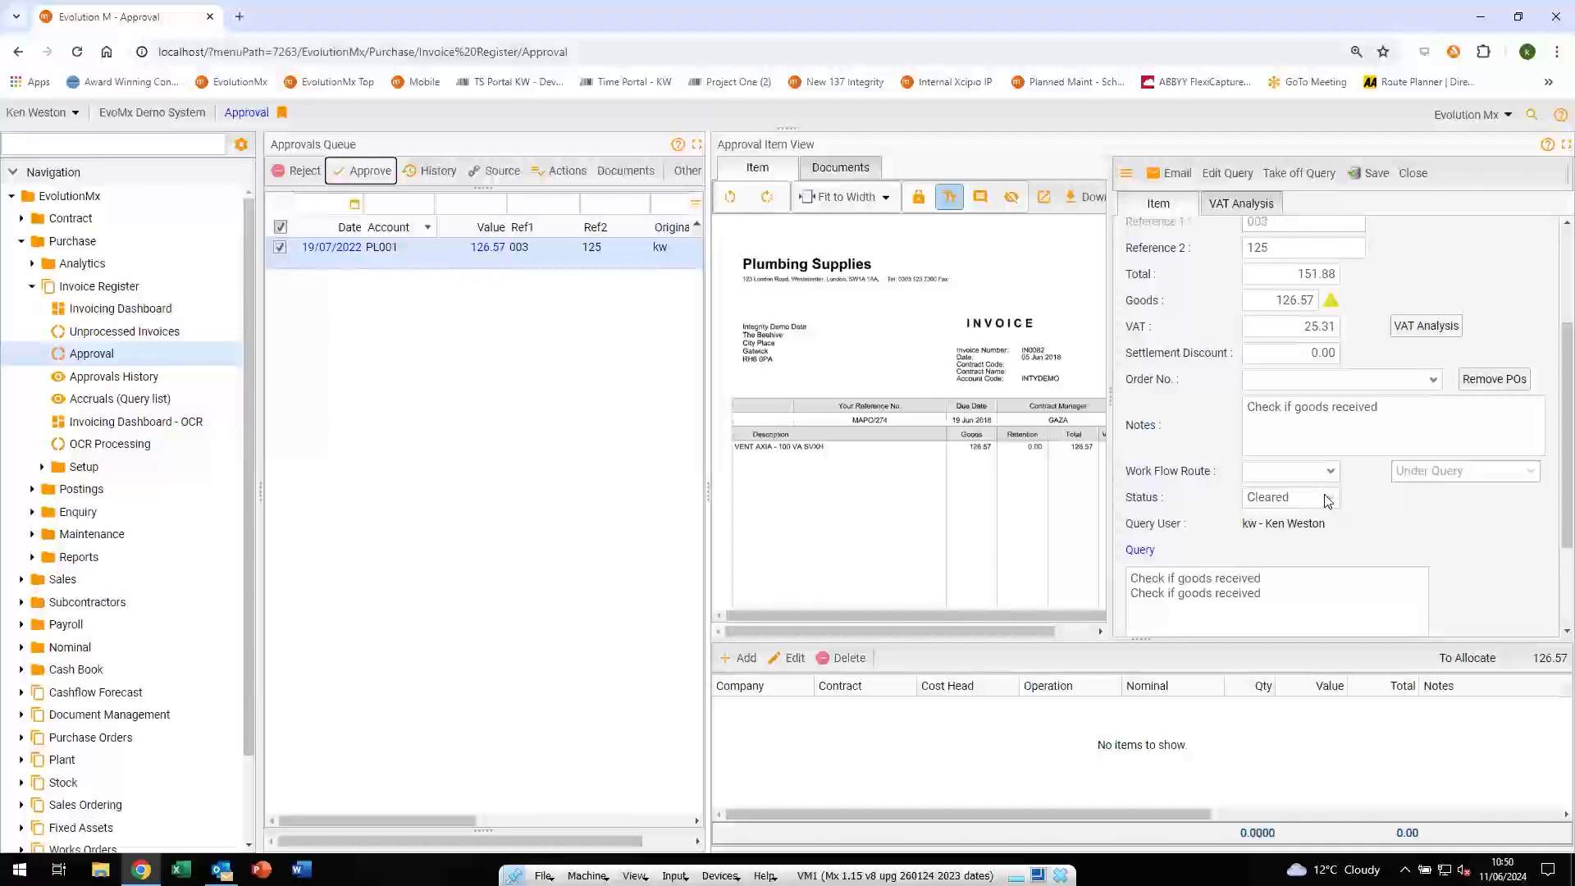
pyautogui.click(1331, 498)
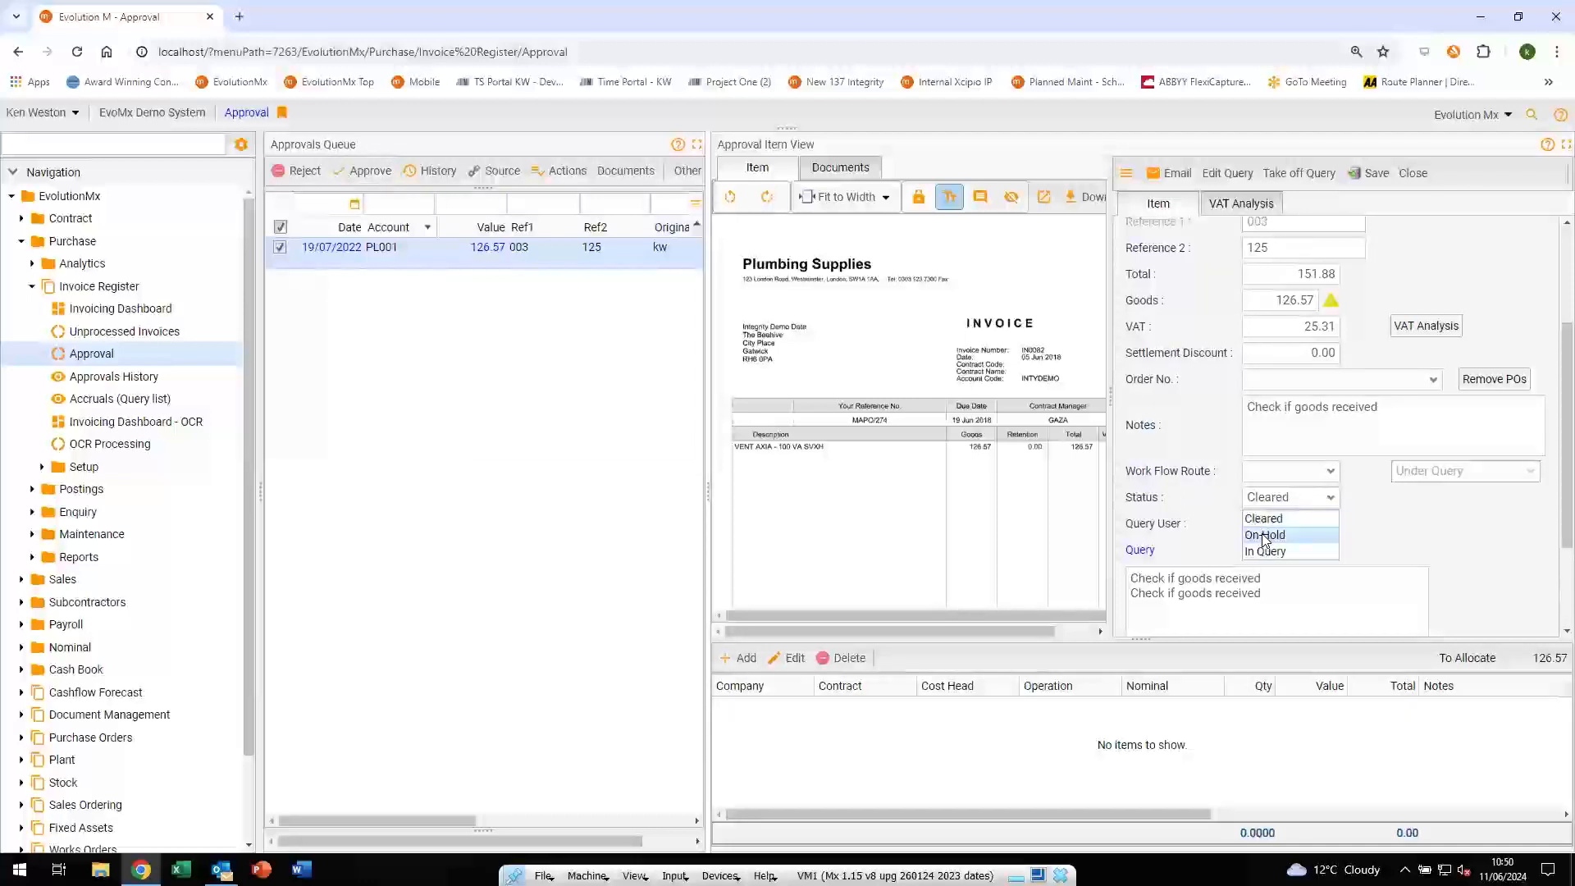
pyautogui.click(556, 471)
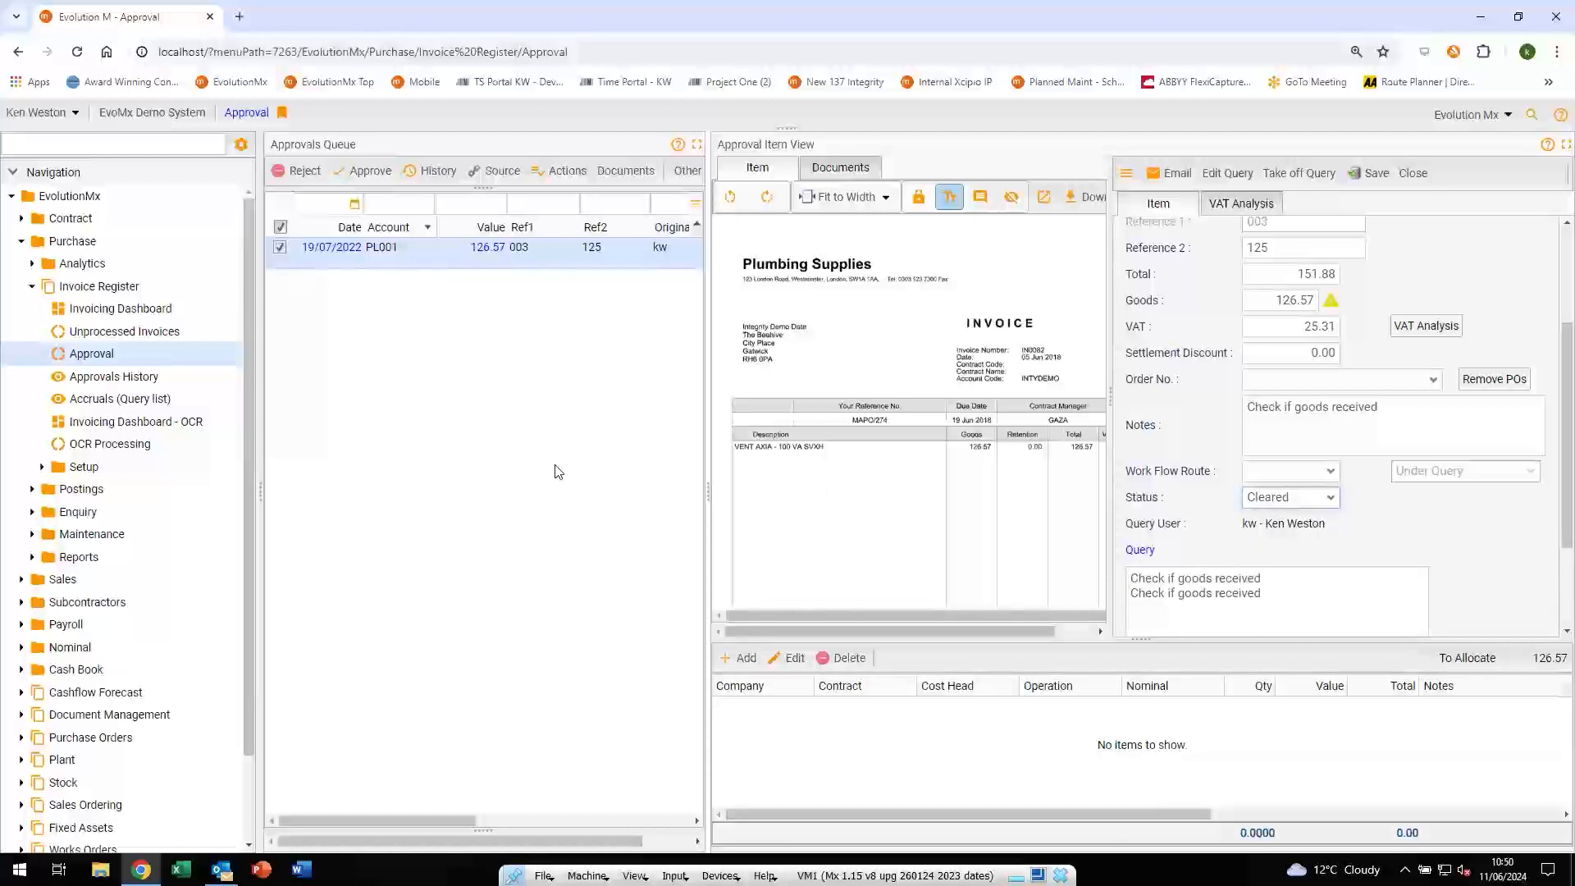
# Show the subcontractor Invoicing Dashboard and open item 35 from its invoices to process
pyautogui.click(32, 286)
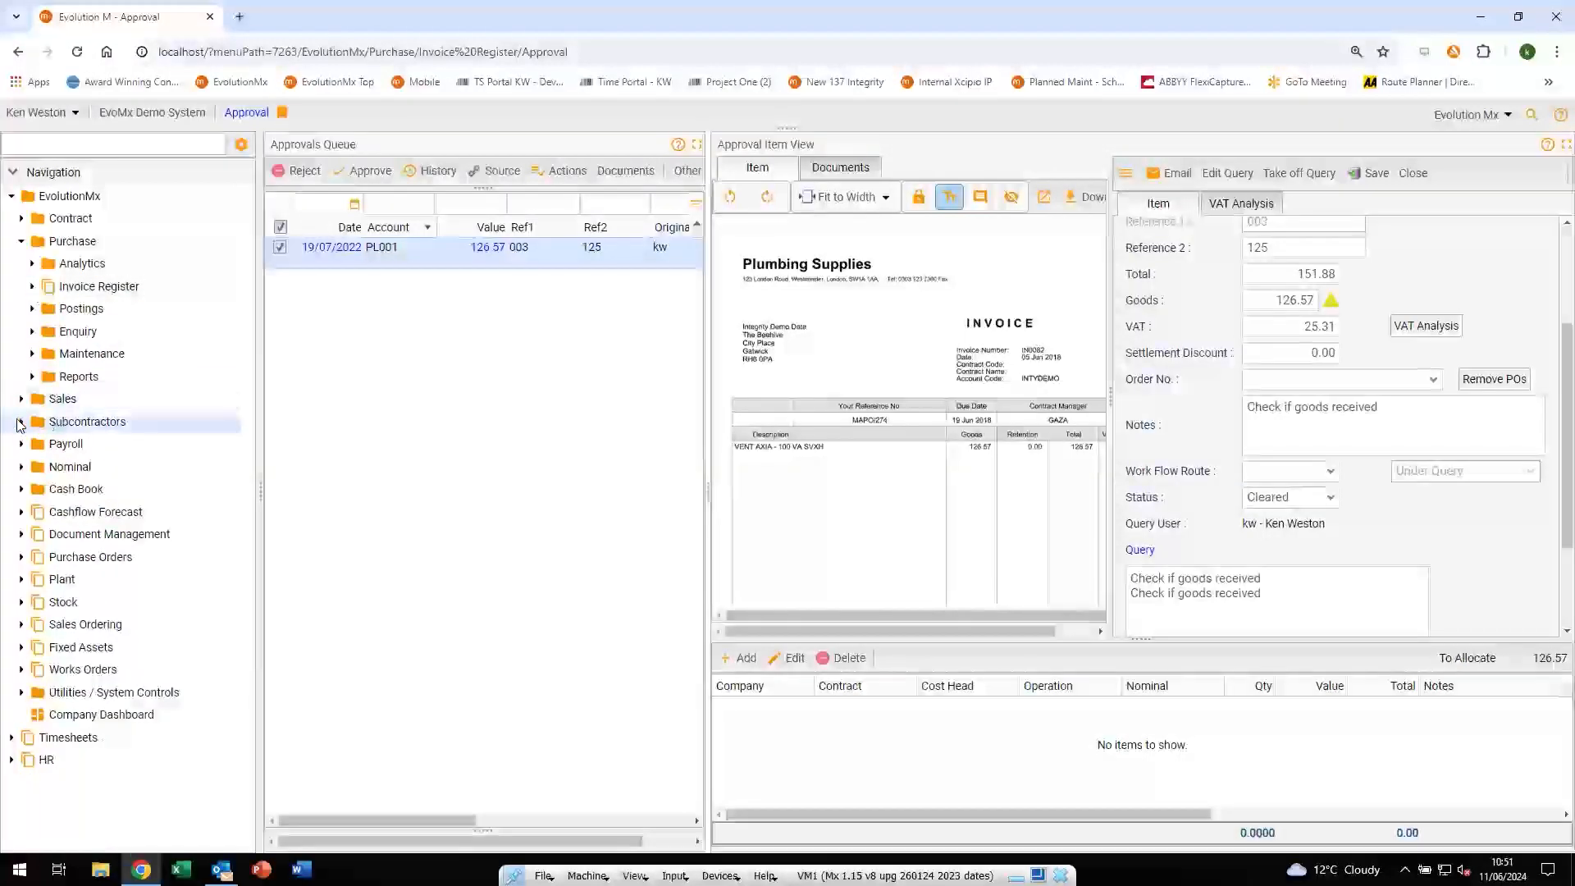
pyautogui.click(19, 423)
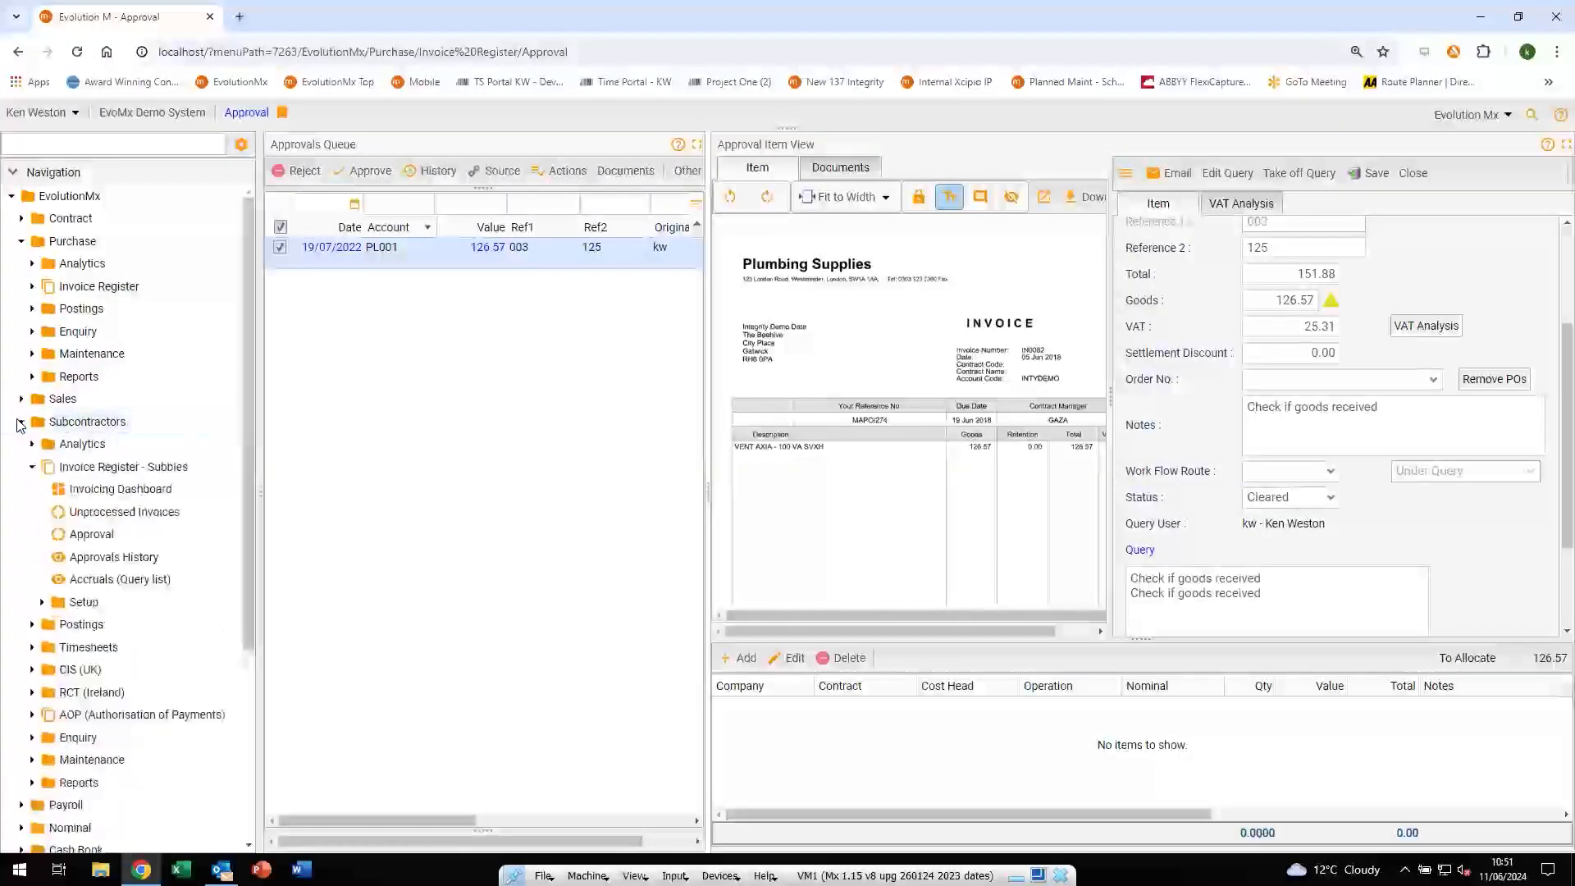
pyautogui.click(120, 490)
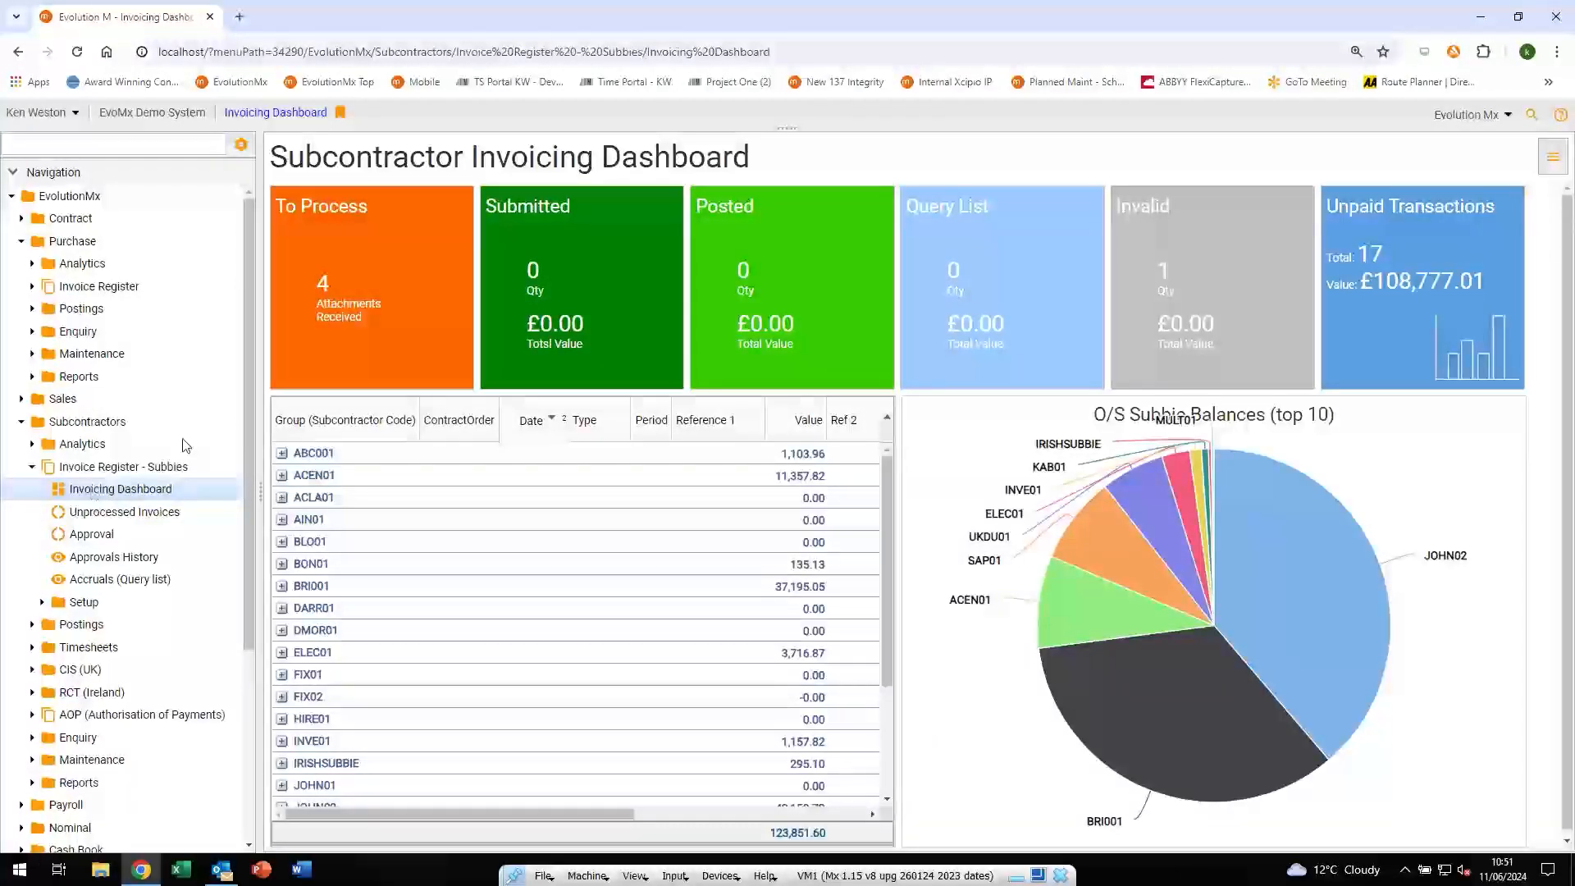
pyautogui.click(355, 246)
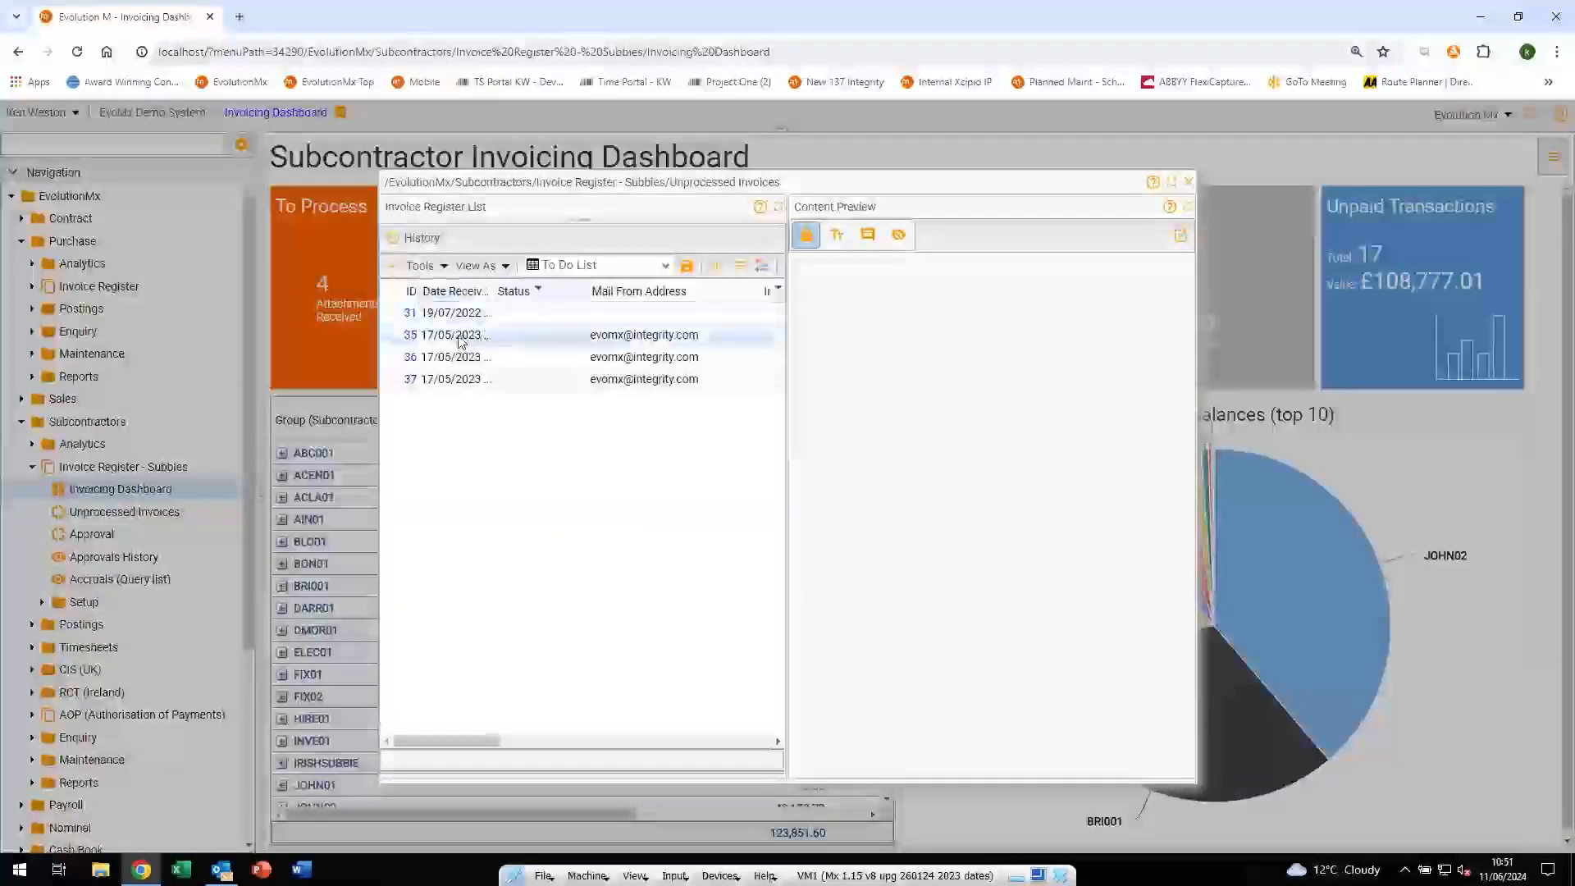
pyautogui.click(411, 337)
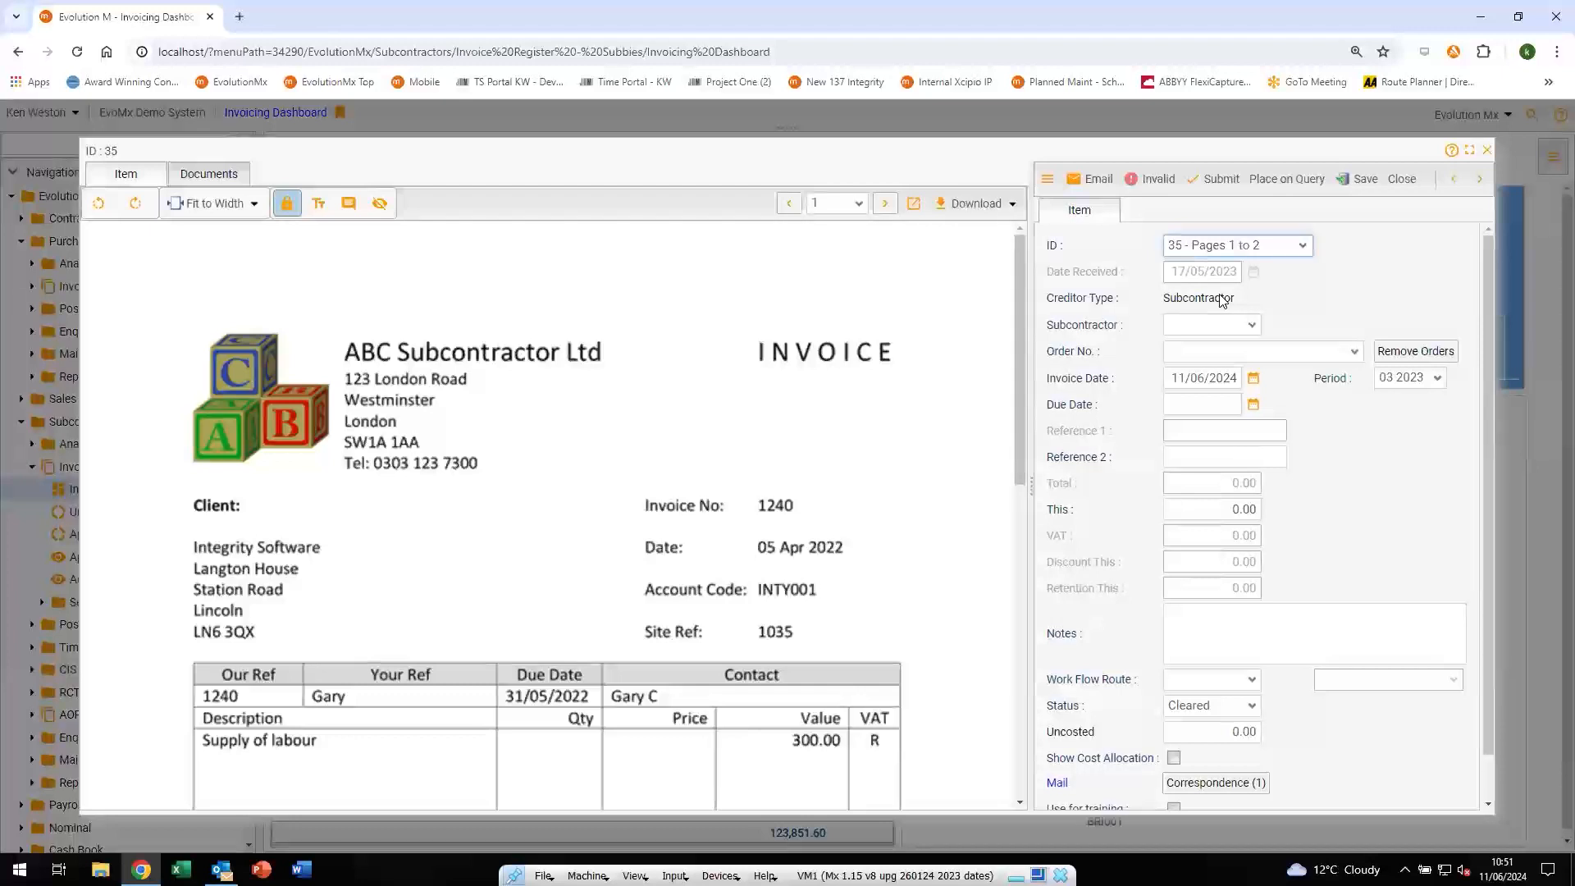
# Assign item 35 to subcontractor ABC Roofing Ltd and the Eastbourne Pier order that has no number suffix
pyautogui.click(1193, 319)
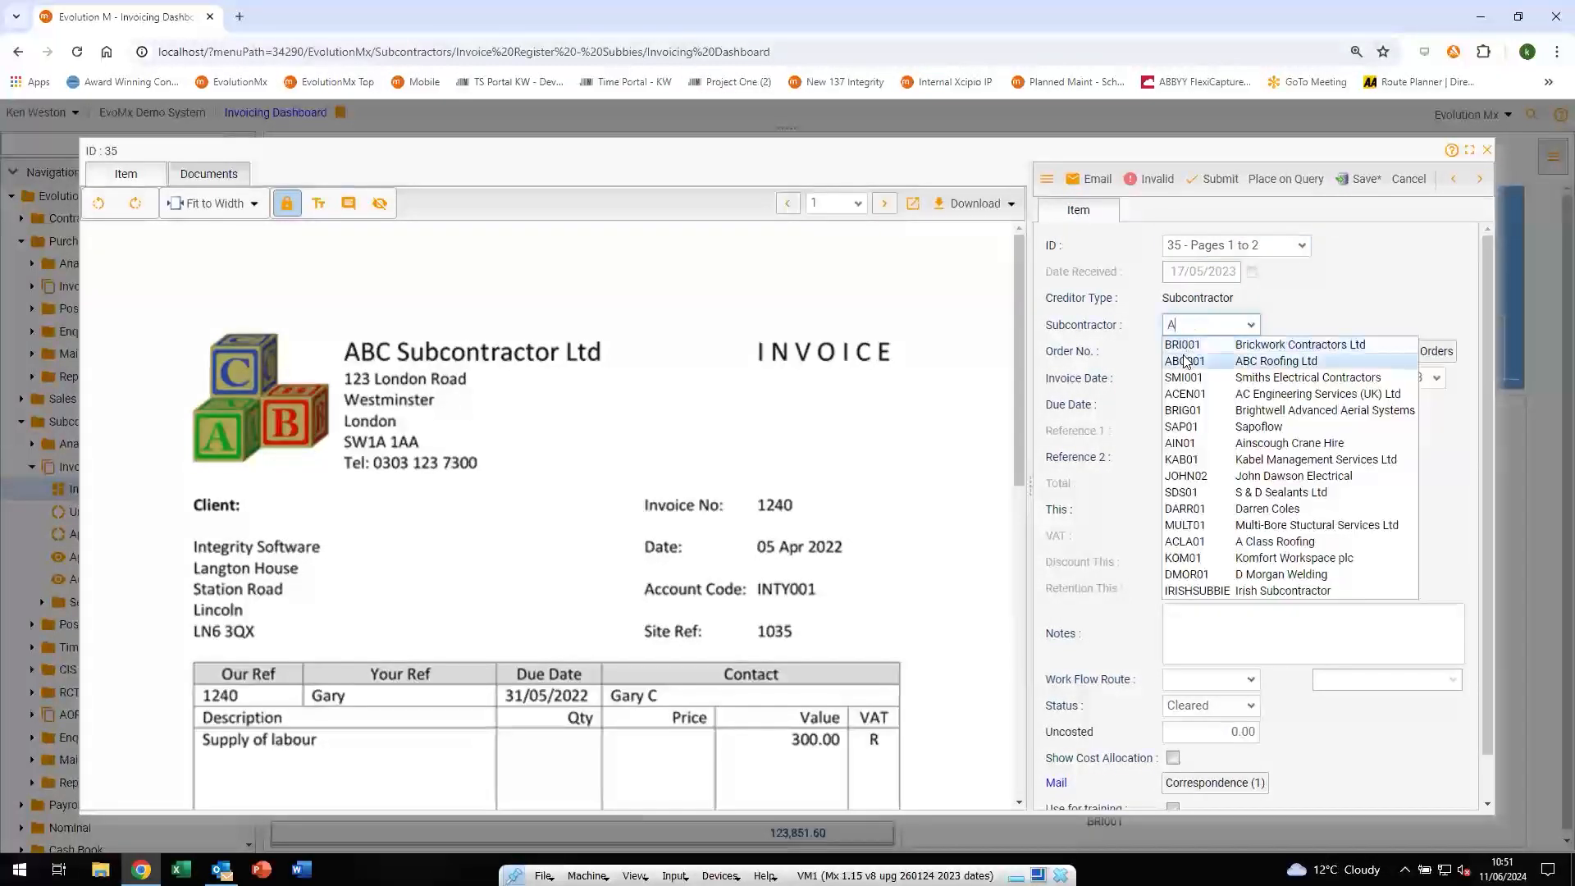
pyautogui.click(1184, 361)
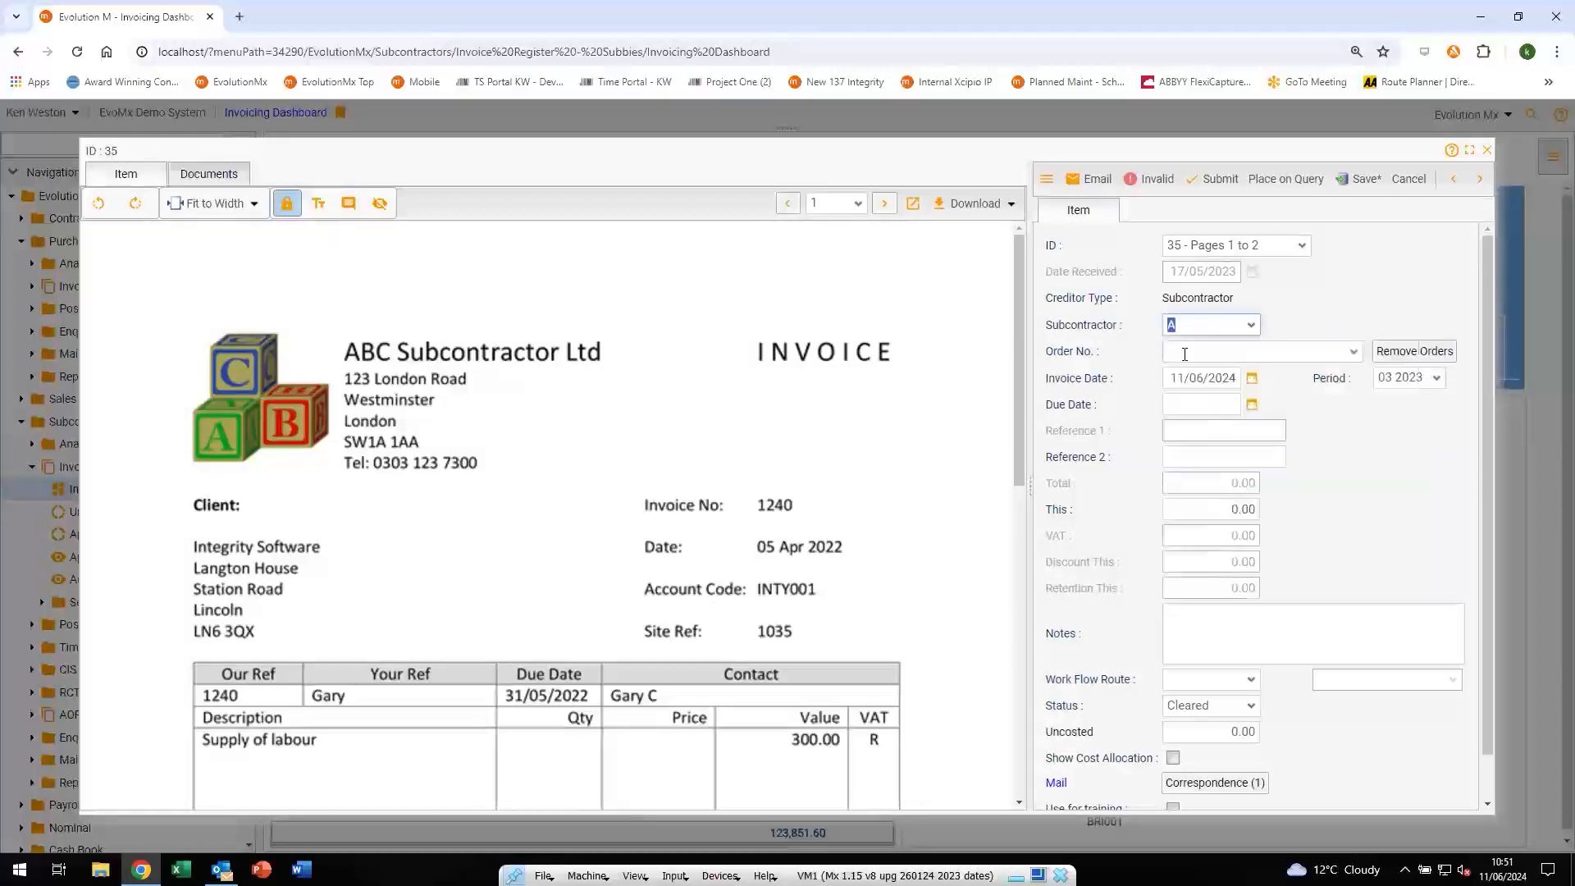
pyautogui.click(1353, 354)
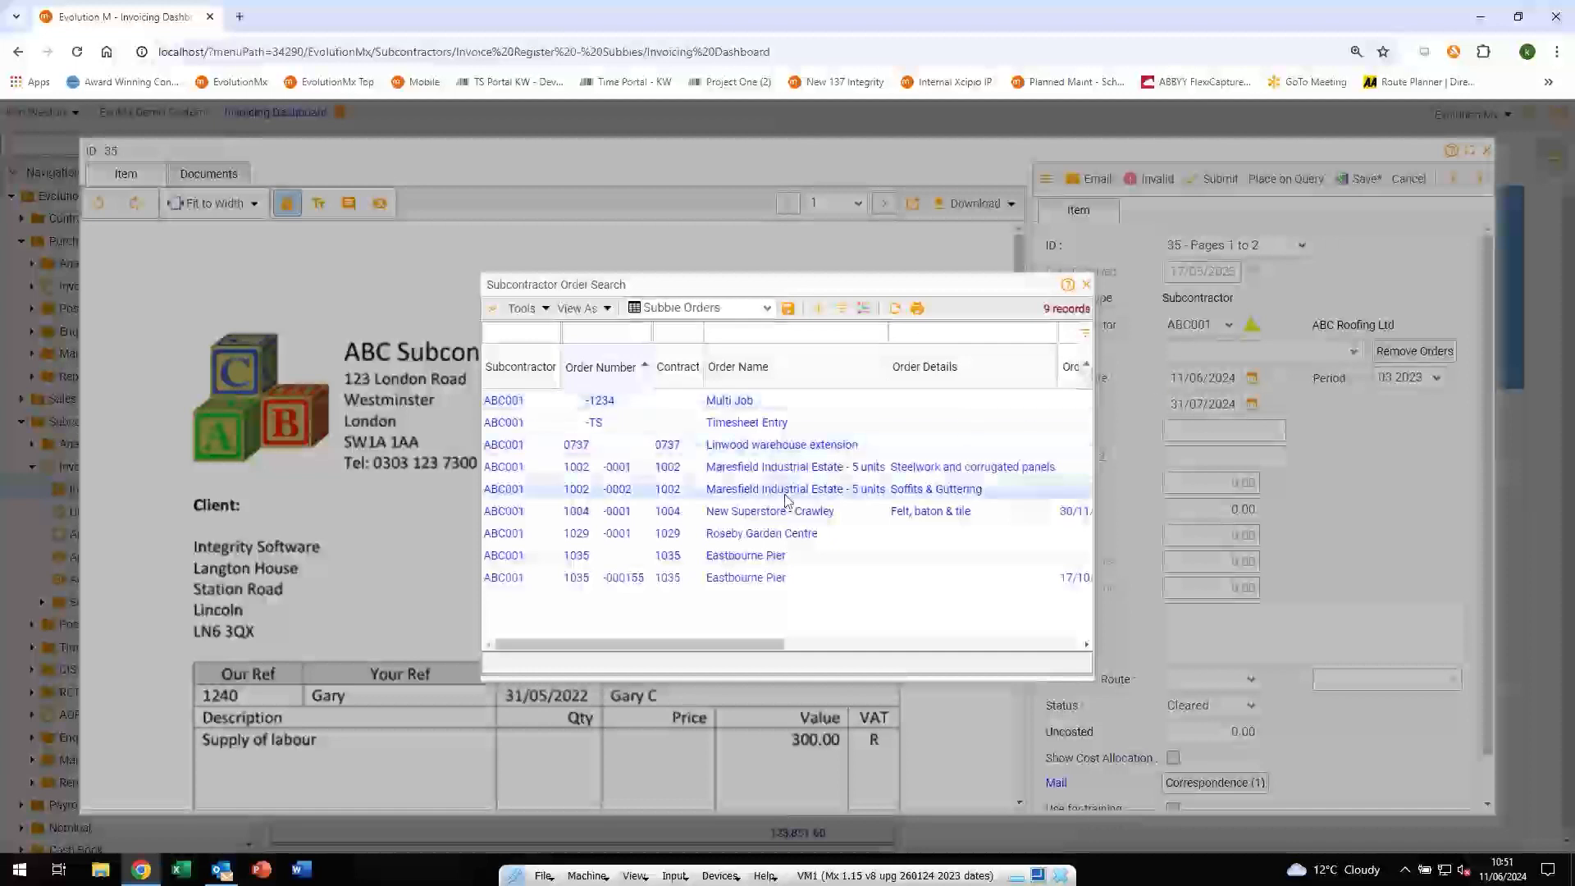
pyautogui.doubleClick(575, 558)
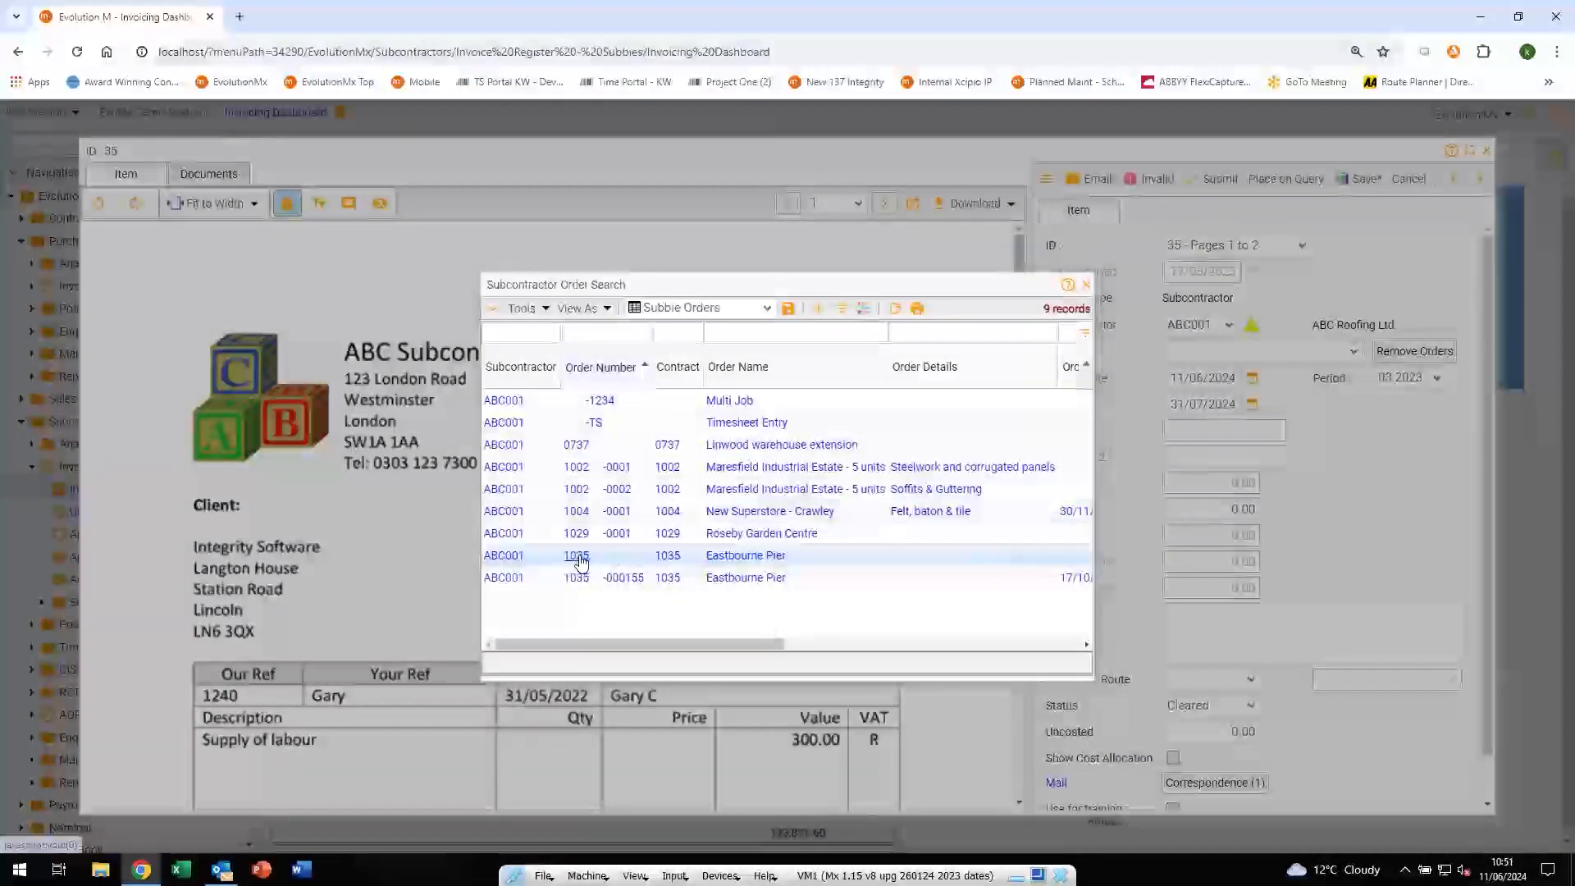
# Set the subcontractor invoice's Reference 2 to 1240 and its This value to 300
pyautogui.click(1201, 457)
pyautogui.write('12')
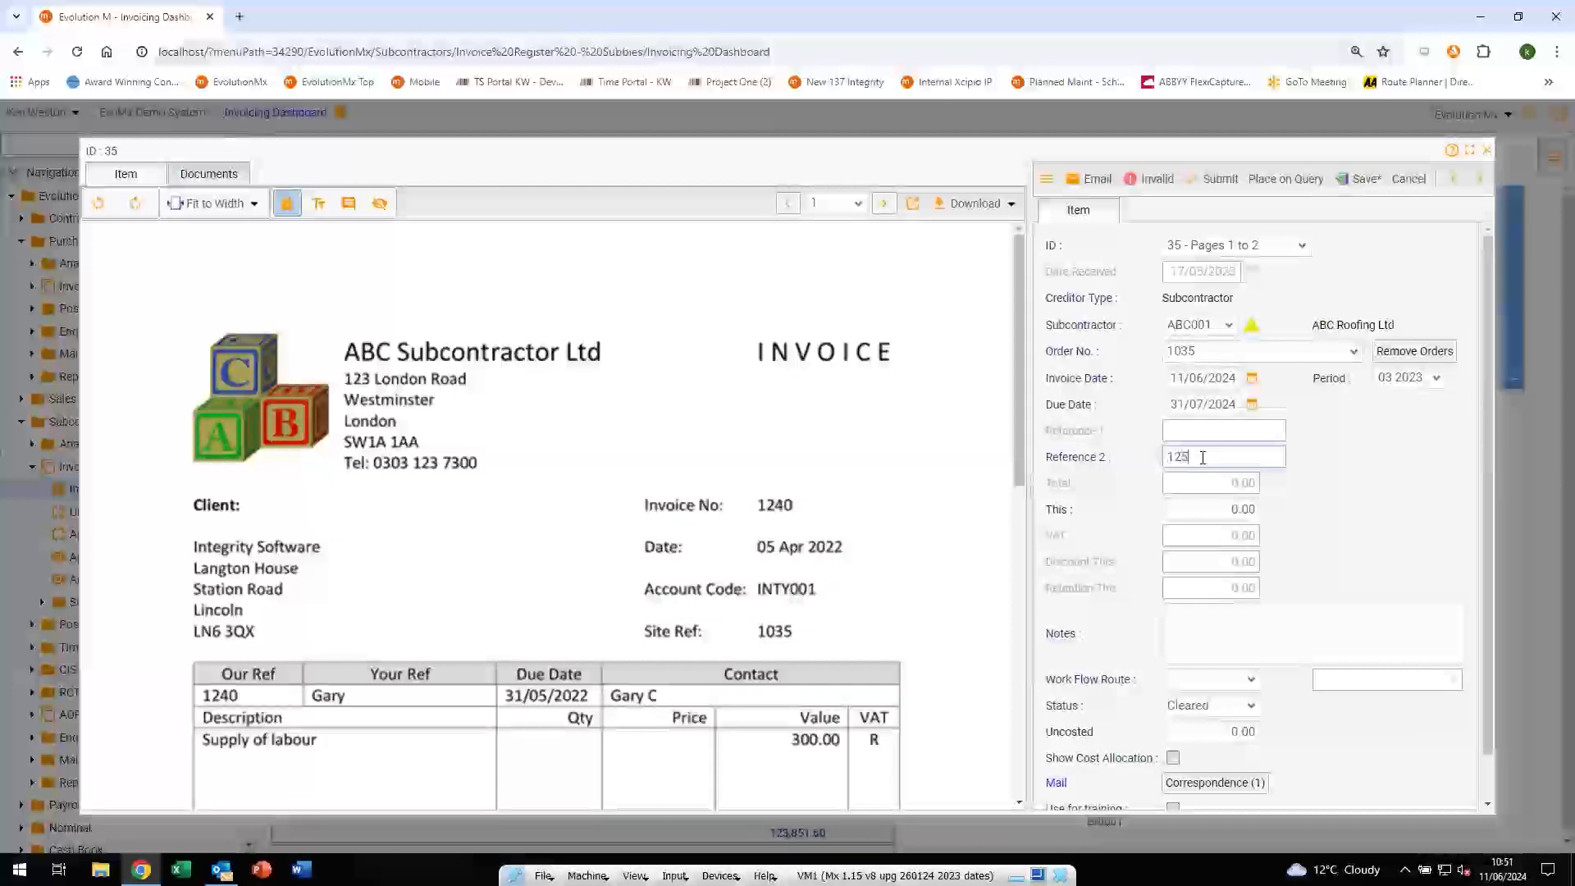
pyautogui.write('40')
pyautogui.press('Tab')
pyautogui.write('300')
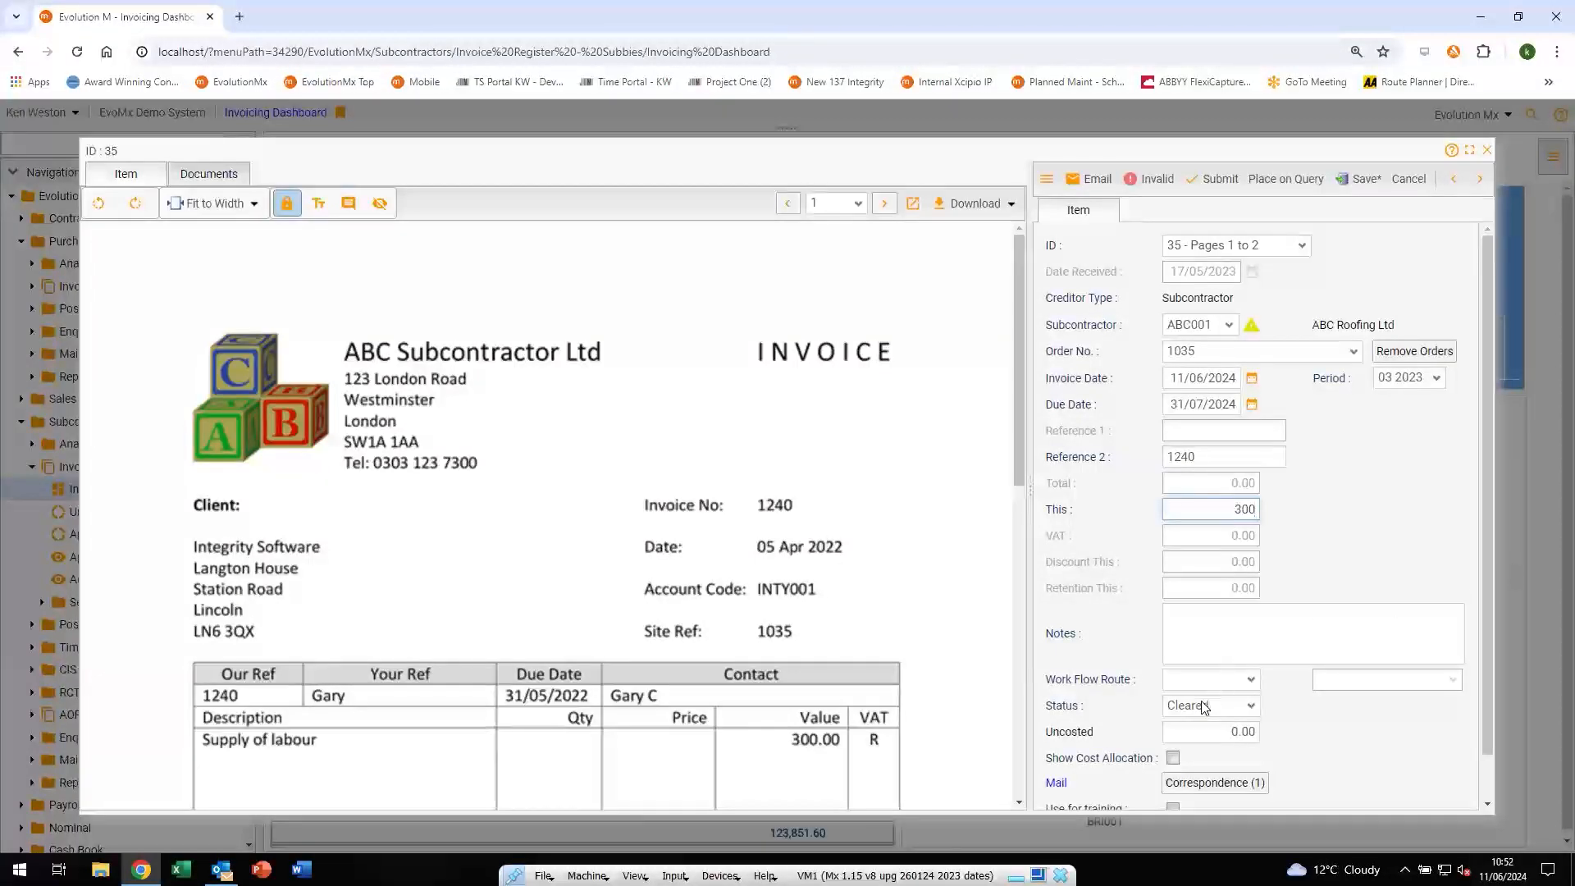
# Show item 35's cost allocation and allocate 300 to Measured Work 1, accepting the budget warning
pyautogui.click(1173, 758)
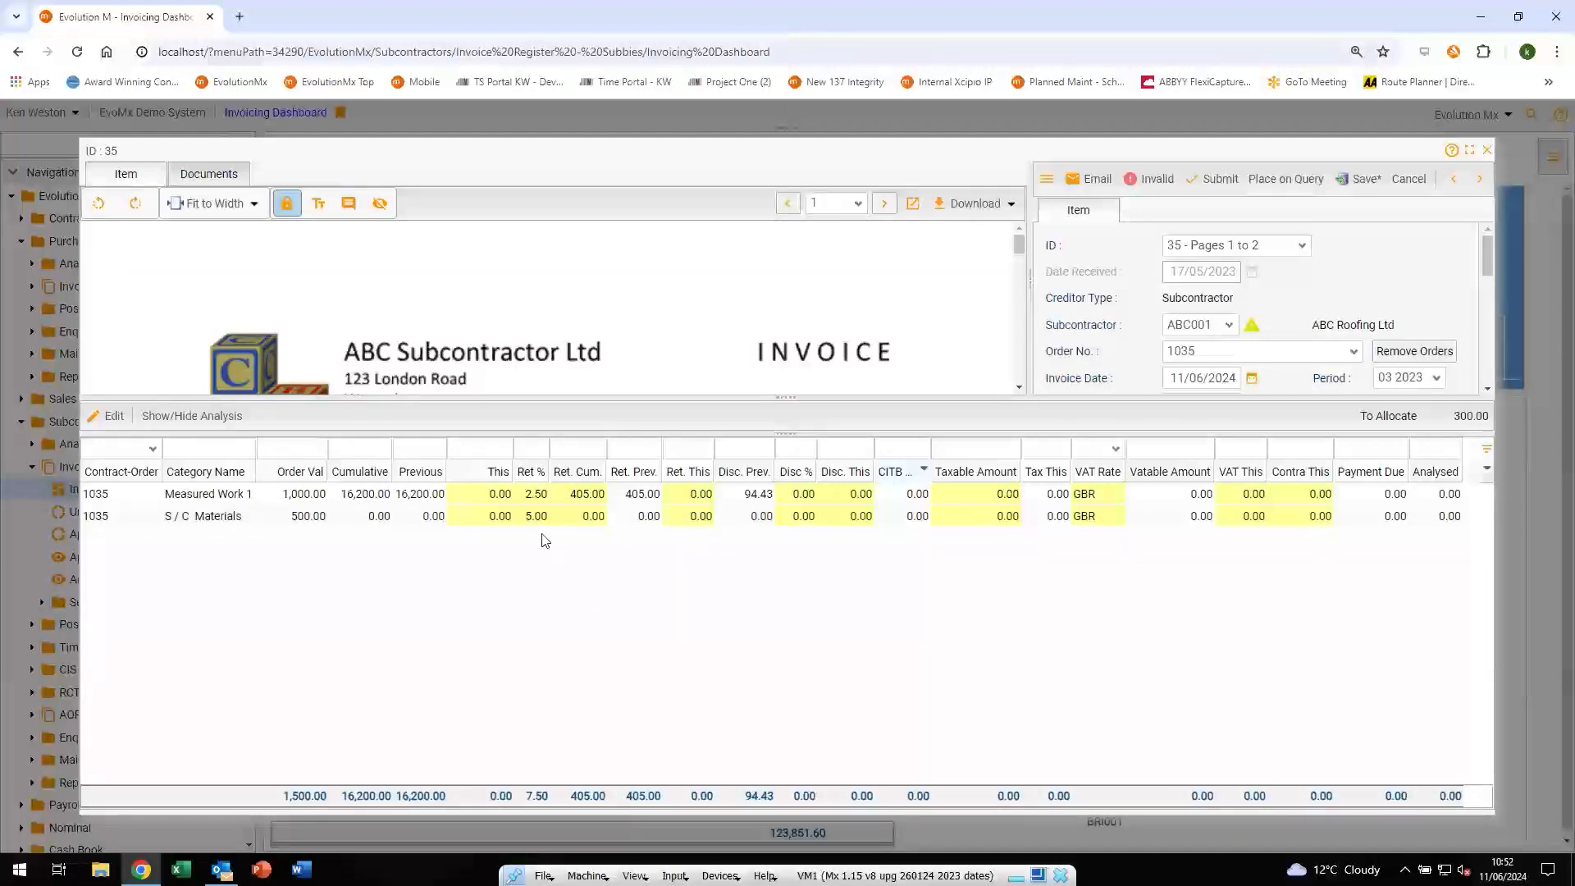
pyautogui.click(476, 495)
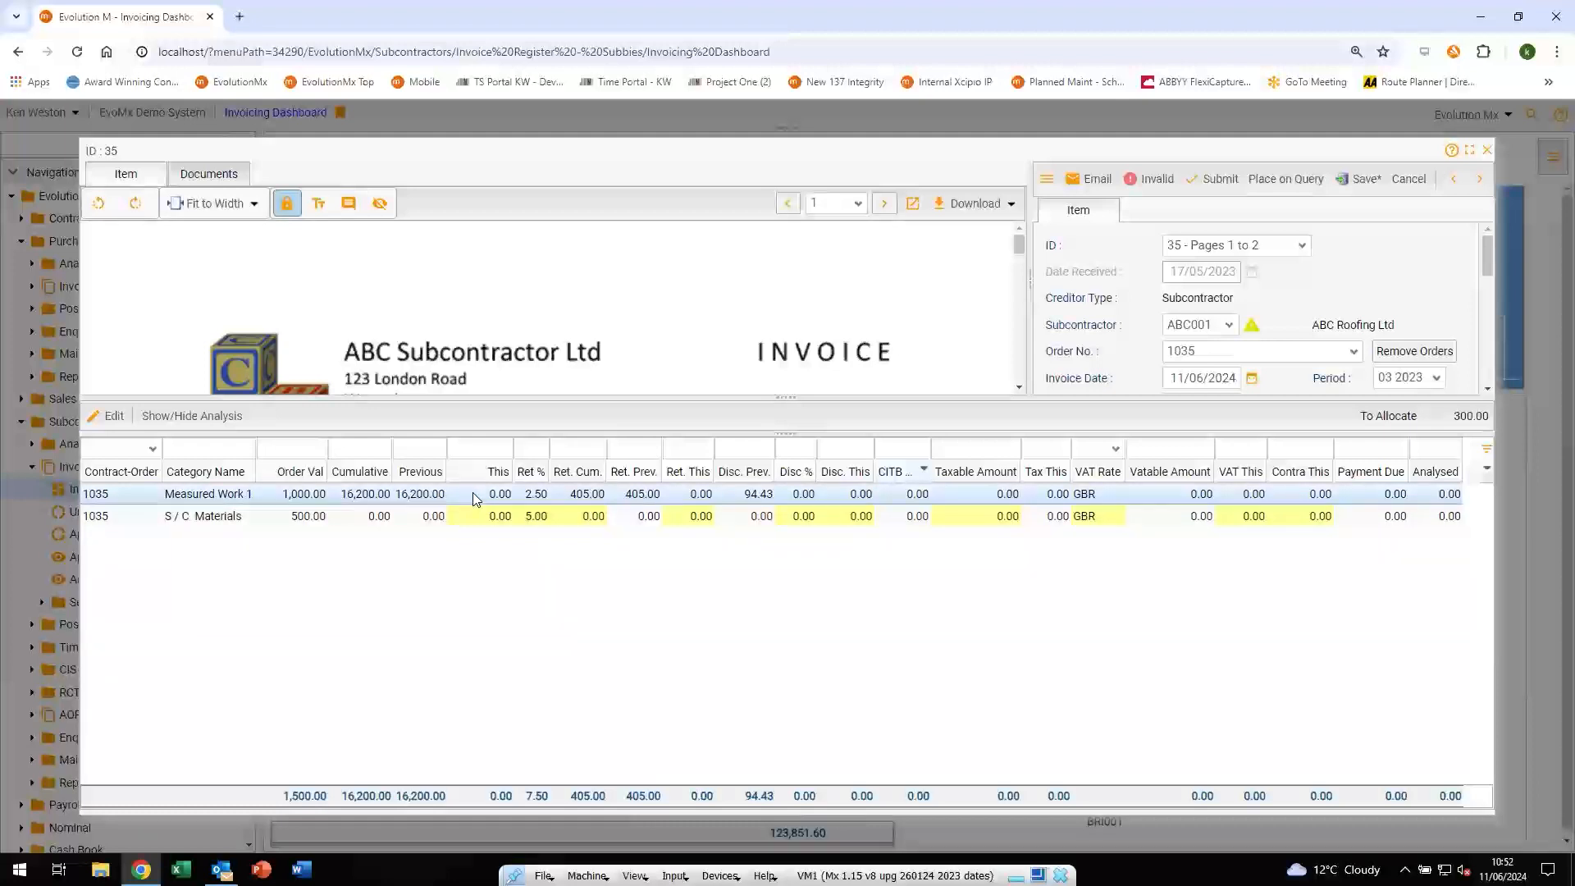
pyautogui.click(473, 492)
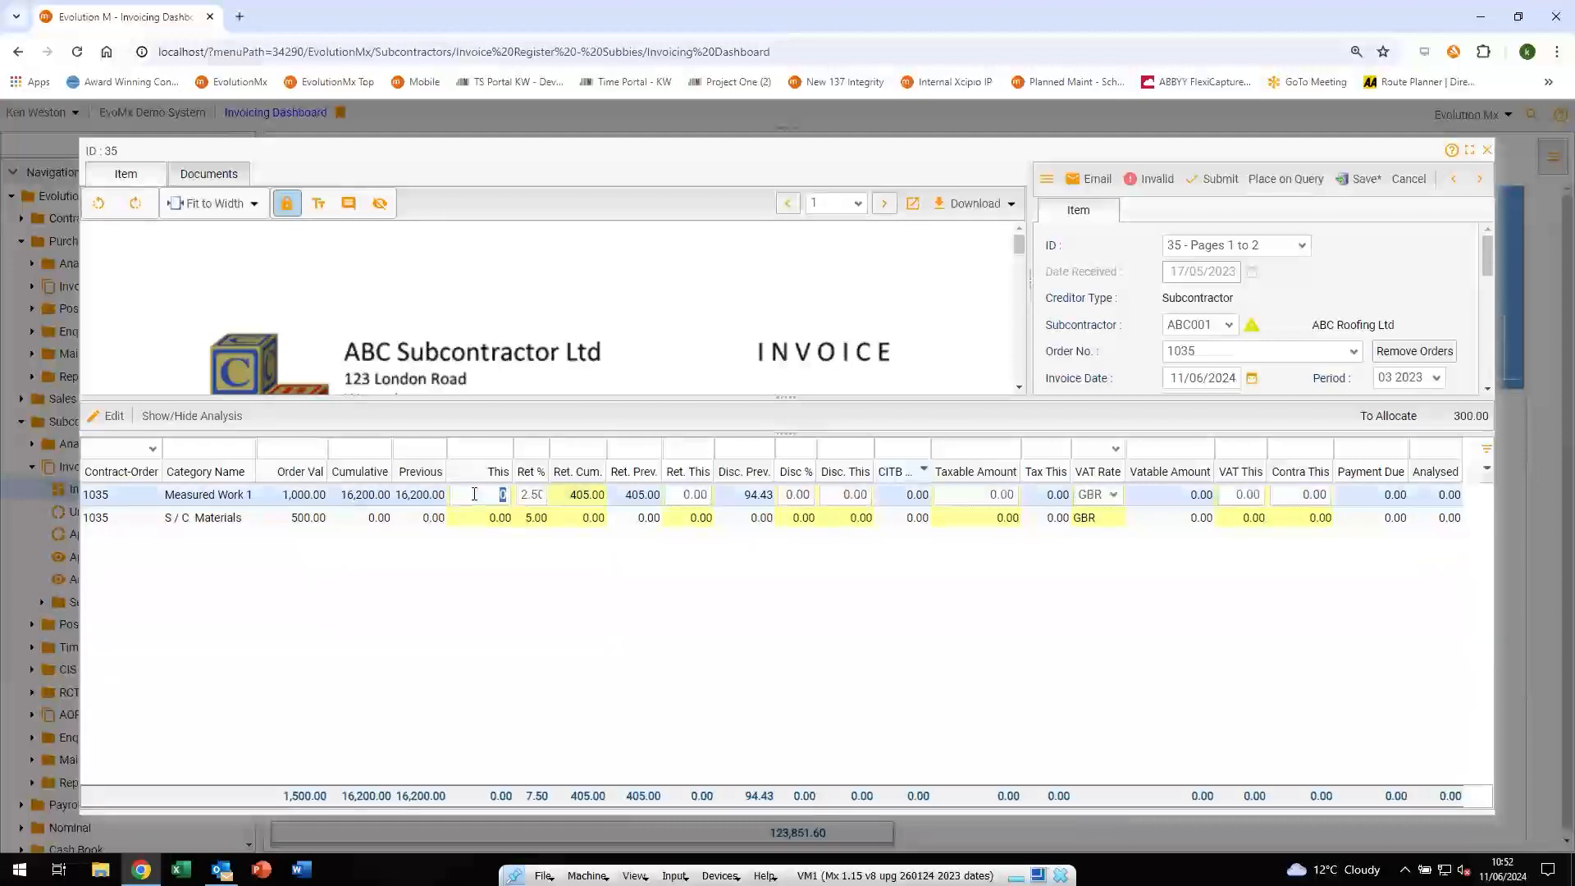
pyautogui.write('300')
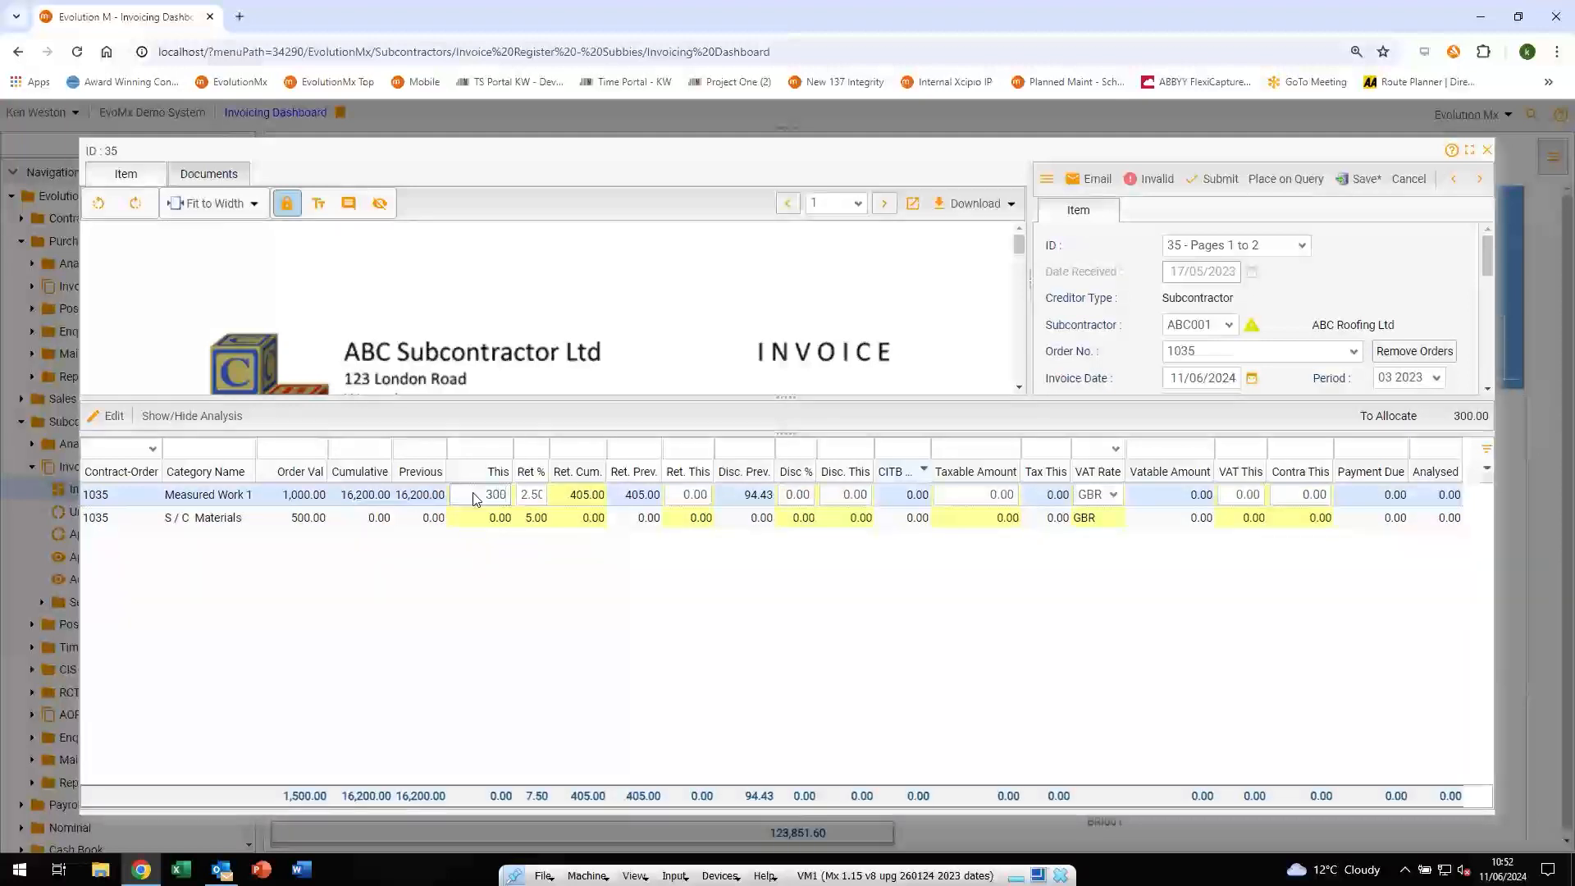
pyautogui.press('Return')
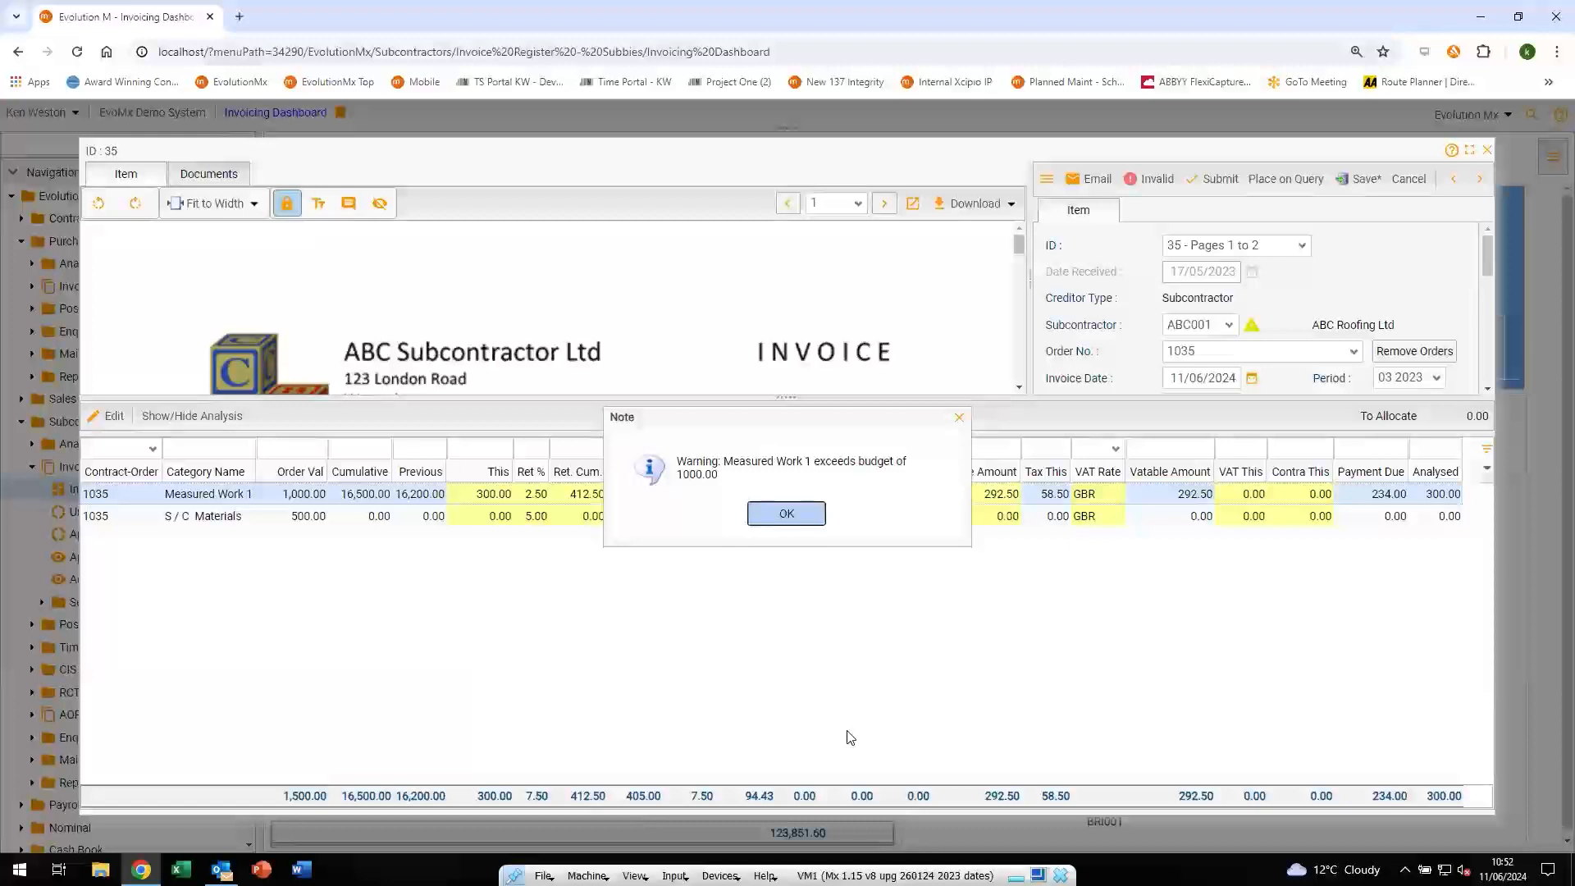
pyautogui.click(784, 514)
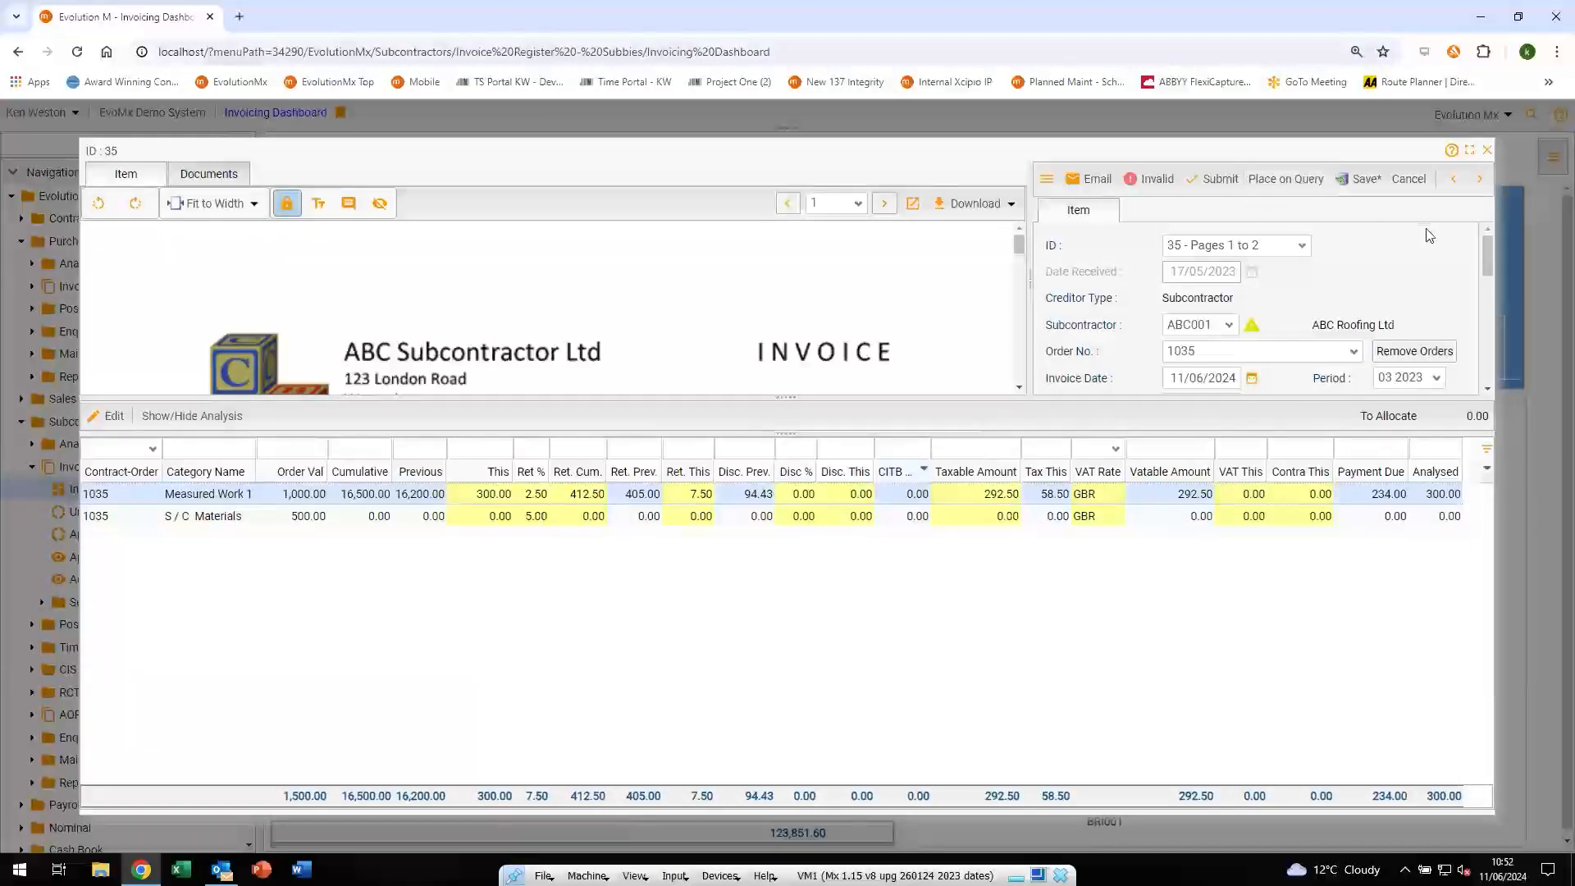
# Submit the ABC subcontractor invoice and choose to split it after submitting
pyautogui.moveTo(1488, 243); pyautogui.dragTo(1507, 336)
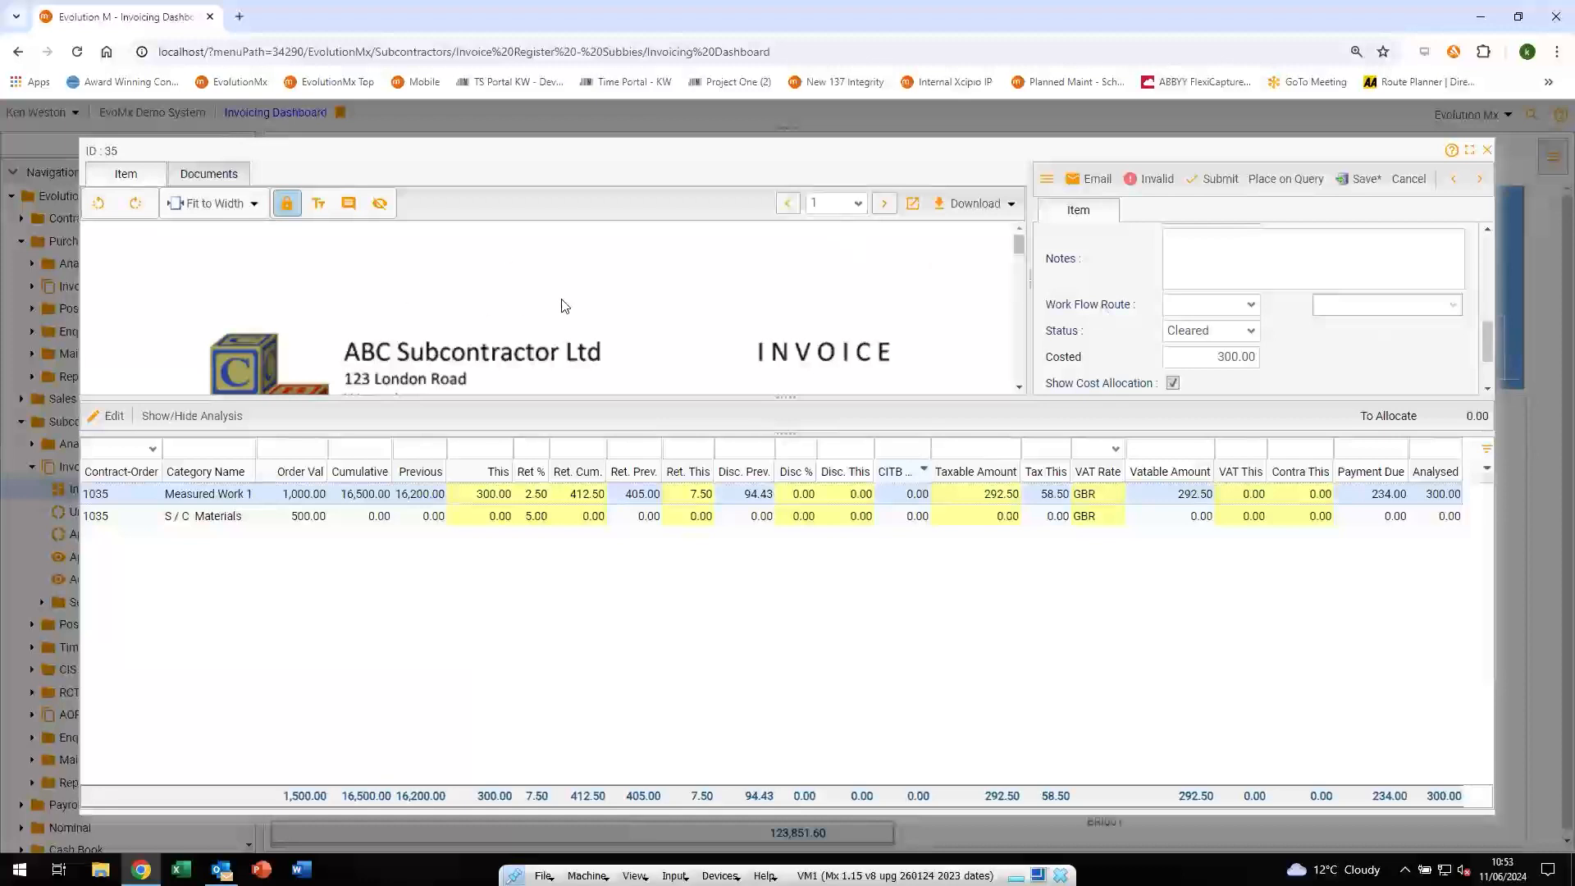
pyautogui.click(1212, 179)
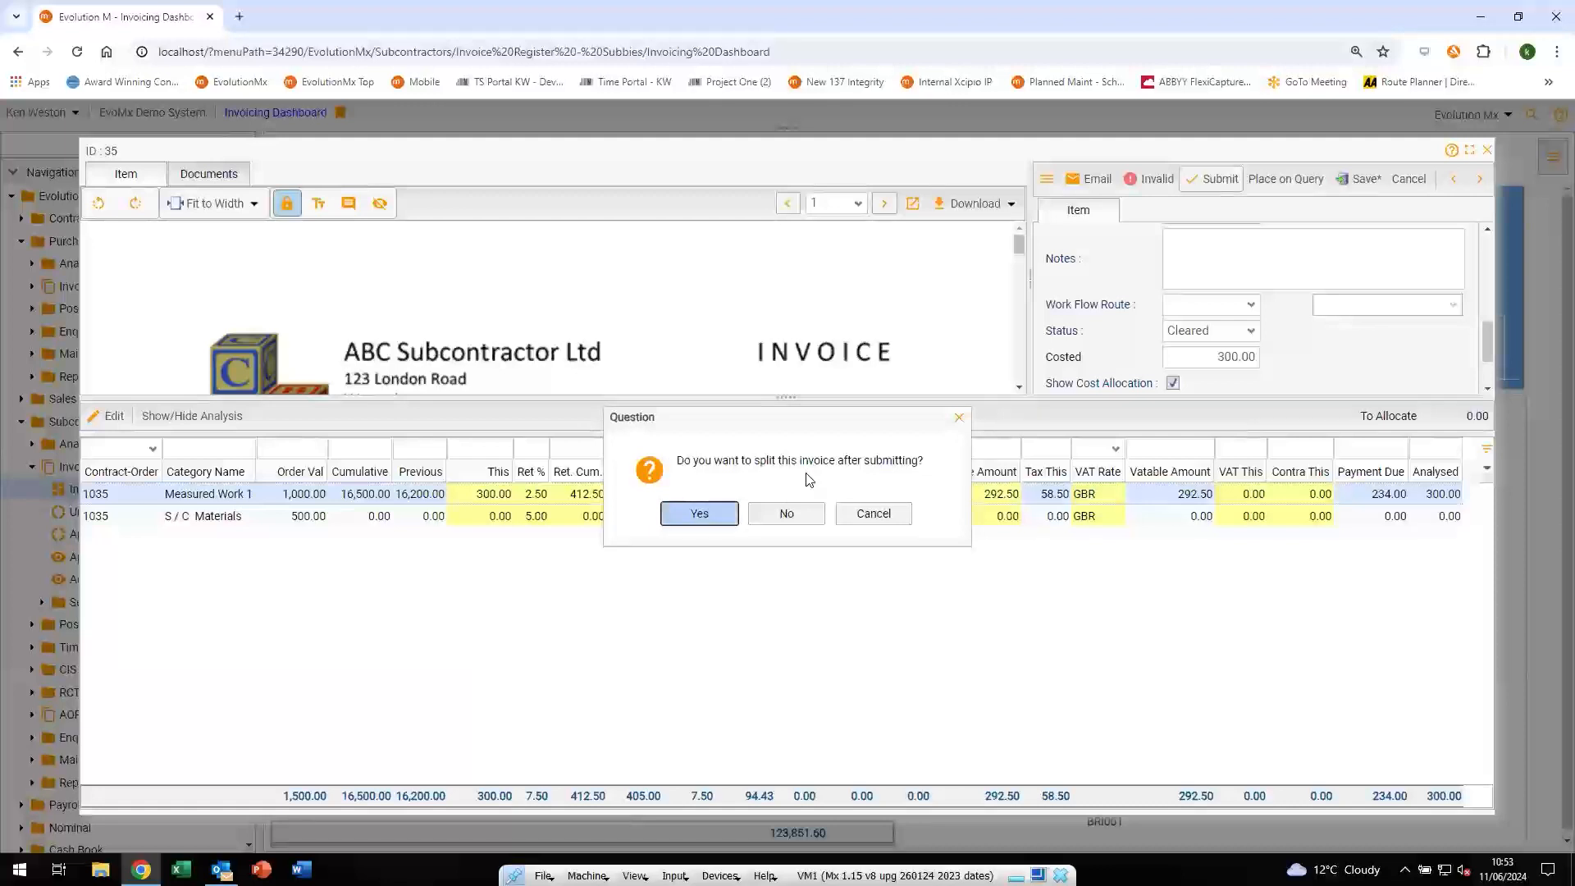
pyautogui.click(690, 512)
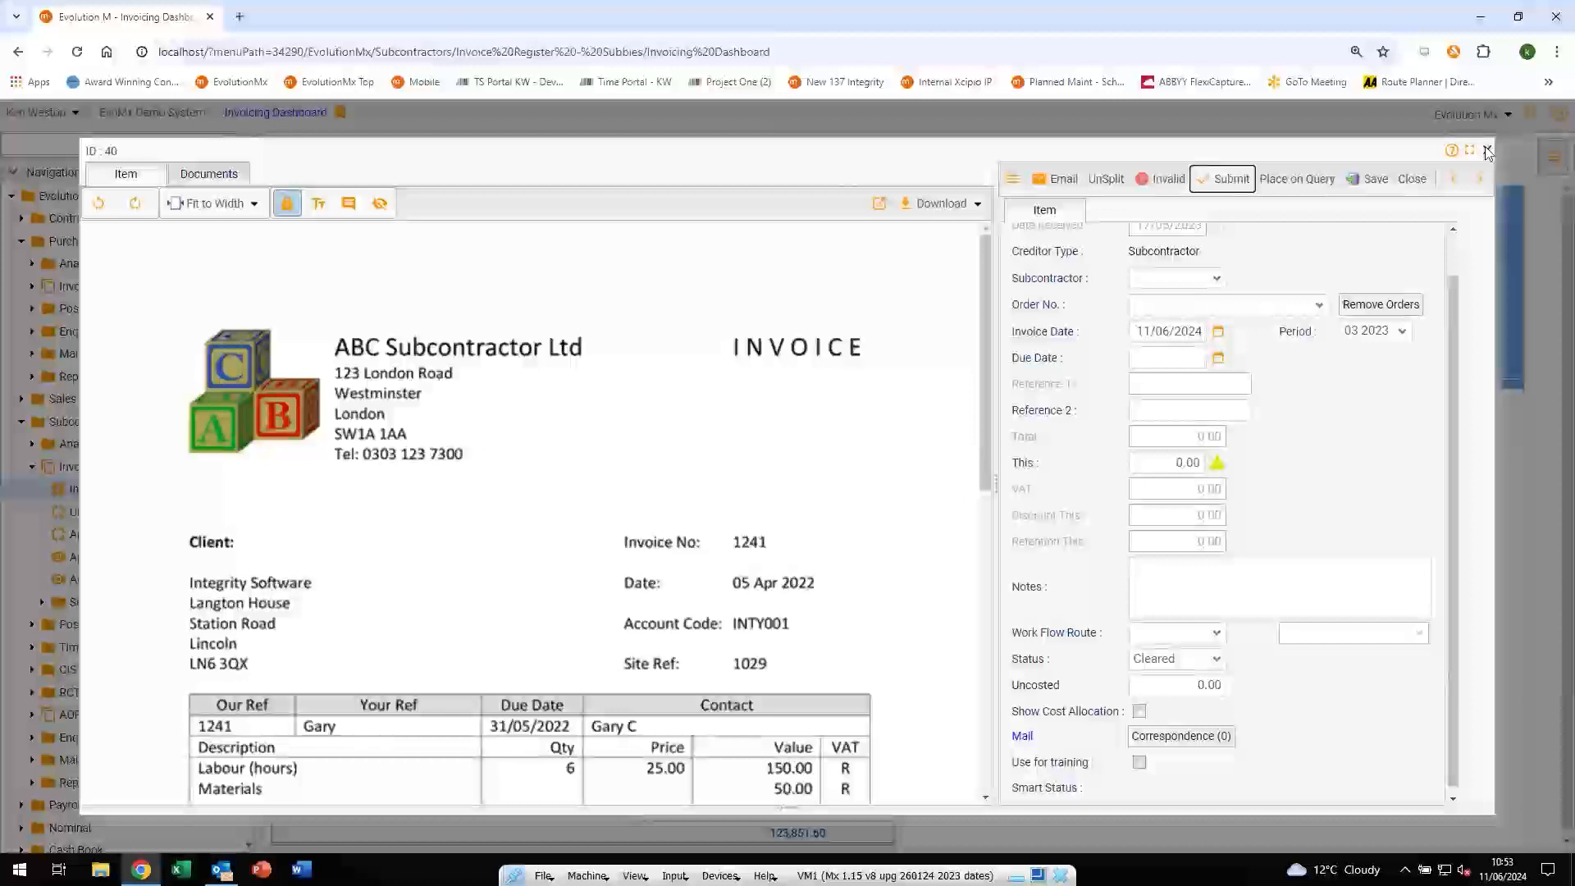
# Close split item 40 and the unprocessed invoices list, and open the Purchase Ledger Dashboard
pyautogui.click(1487, 151)
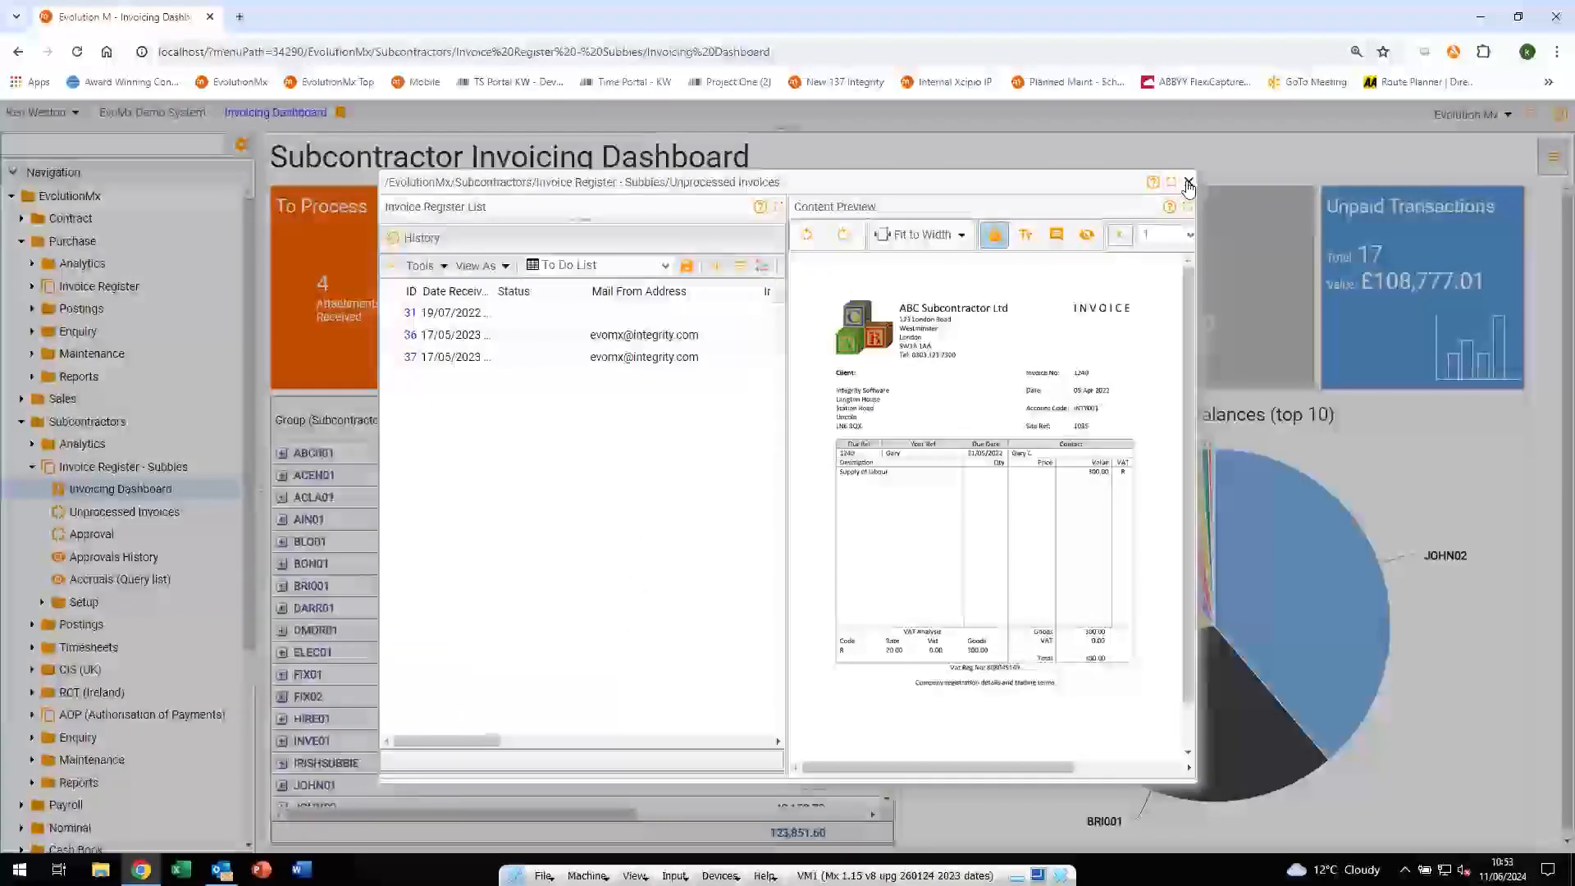
pyautogui.click(1189, 183)
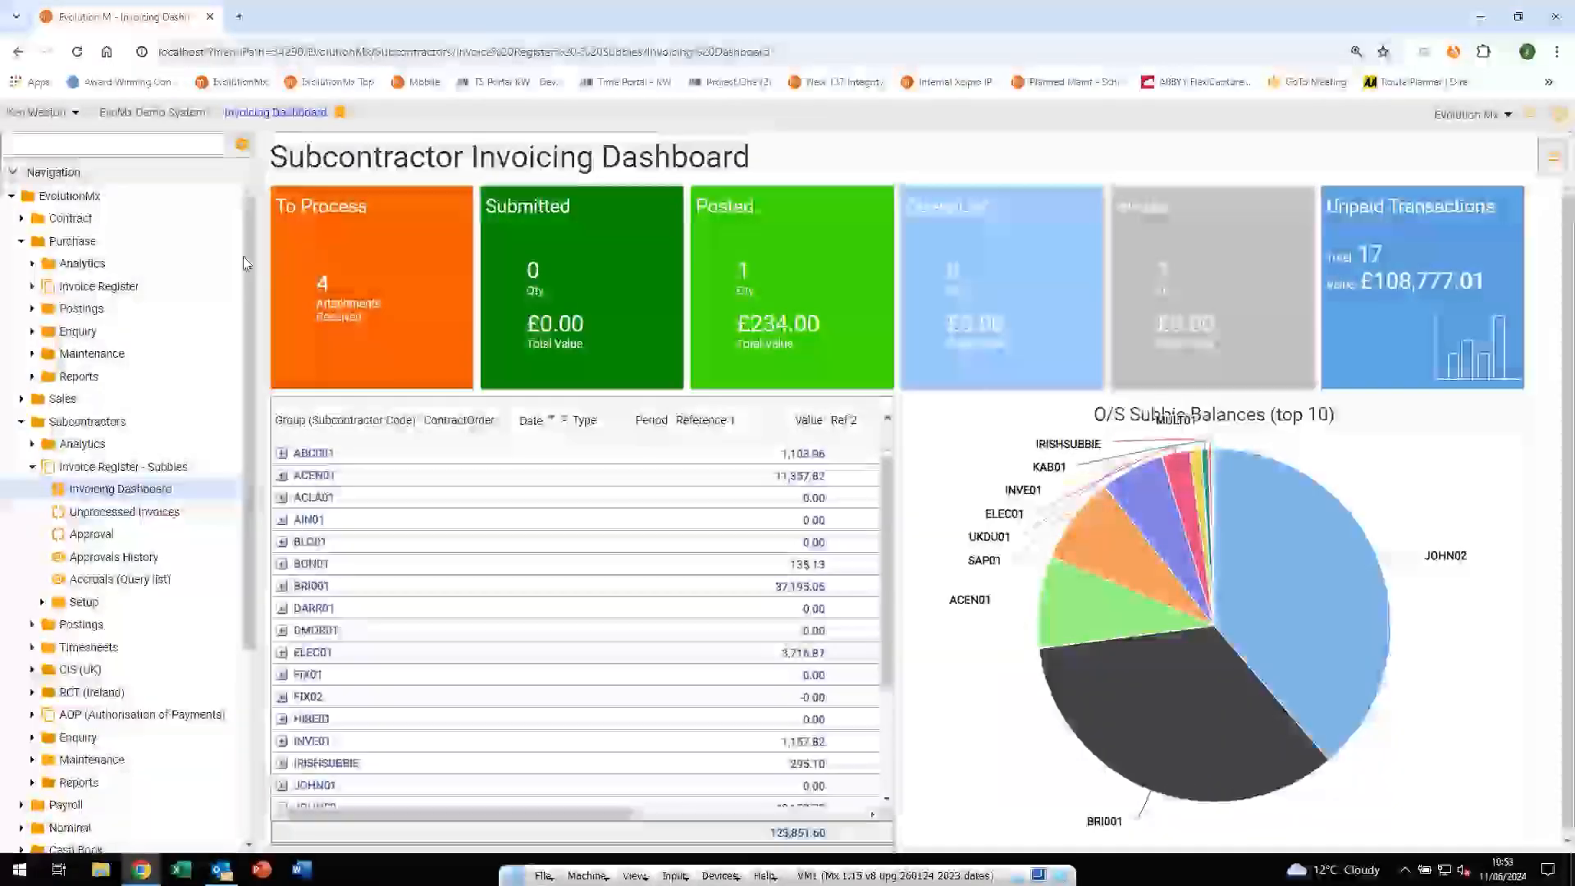
pyautogui.click(76, 243)
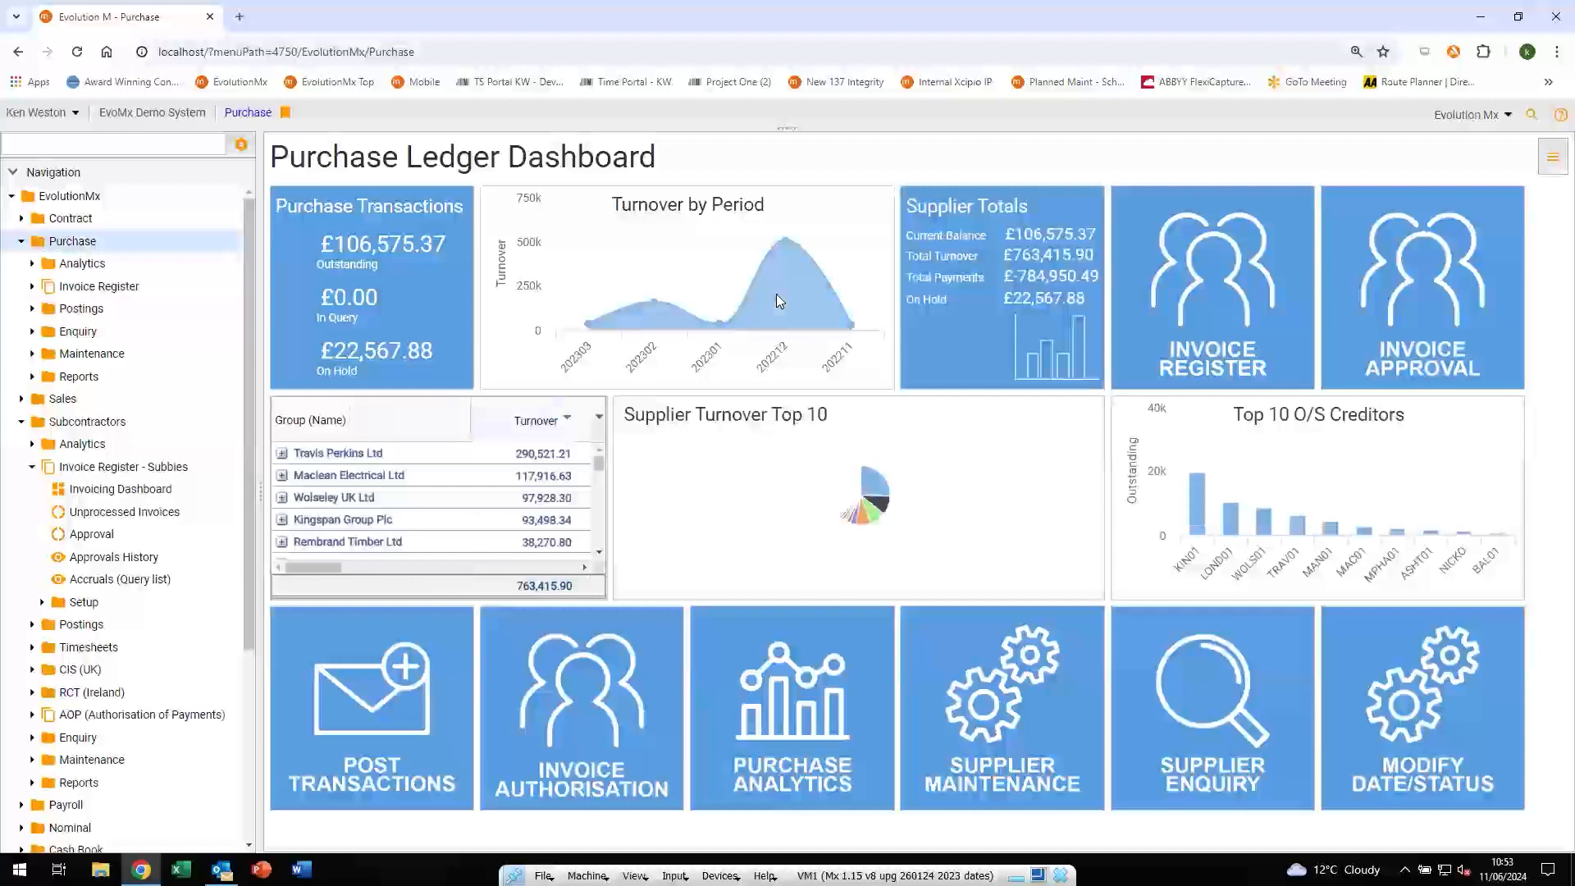
# Examine the document attached to supplier WOLS01's invoice with Reference 2 1238 in the outstanding creditors' transactions, and close it
pyautogui.click(1318, 475)
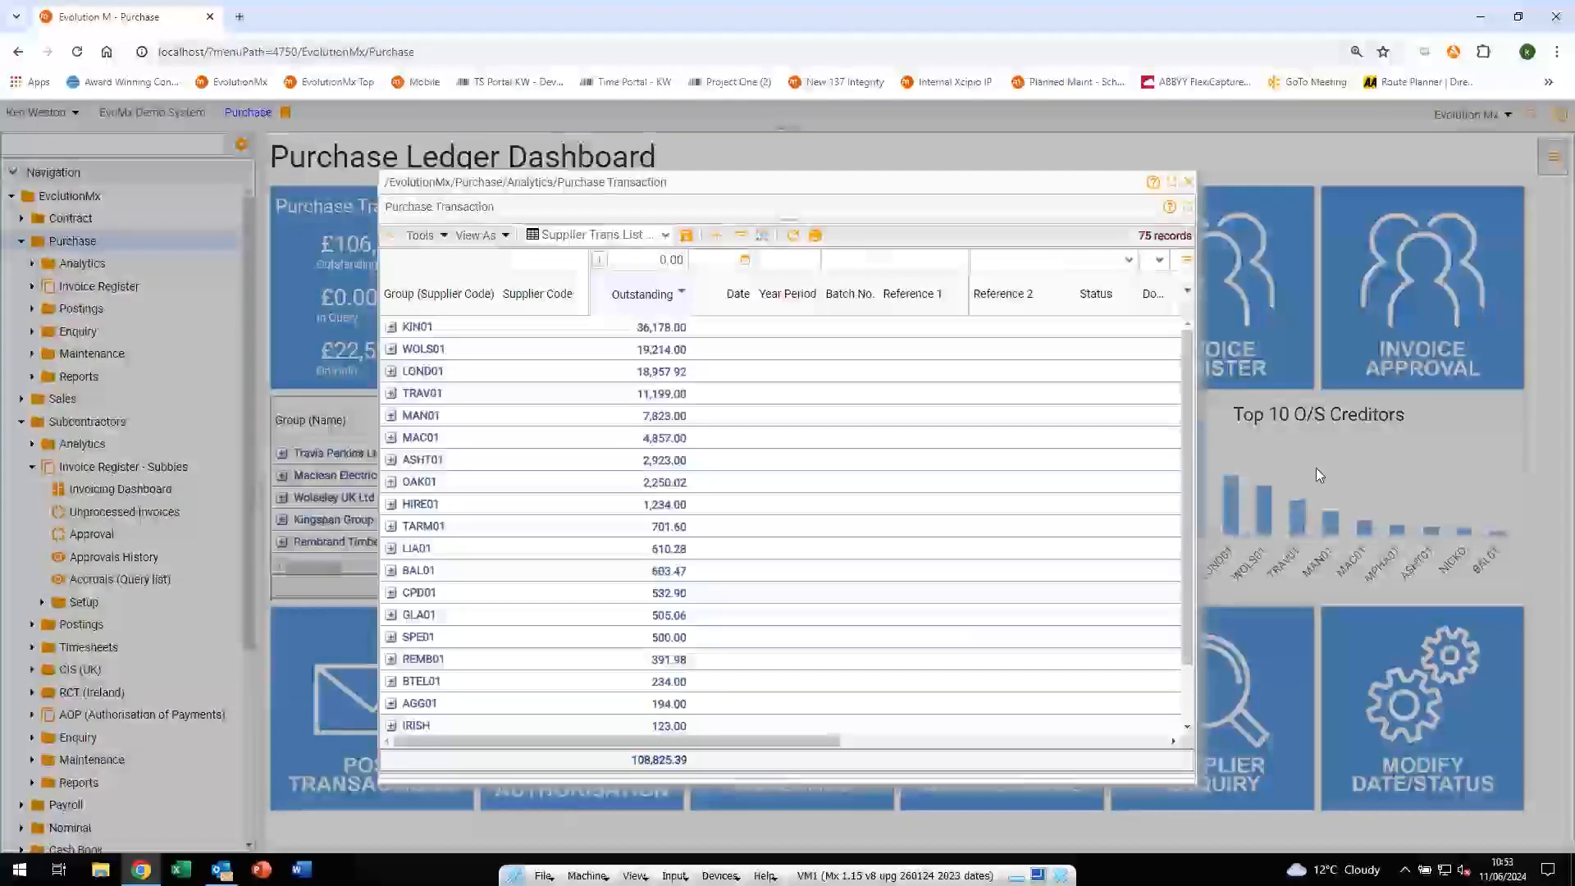
pyautogui.click(391, 350)
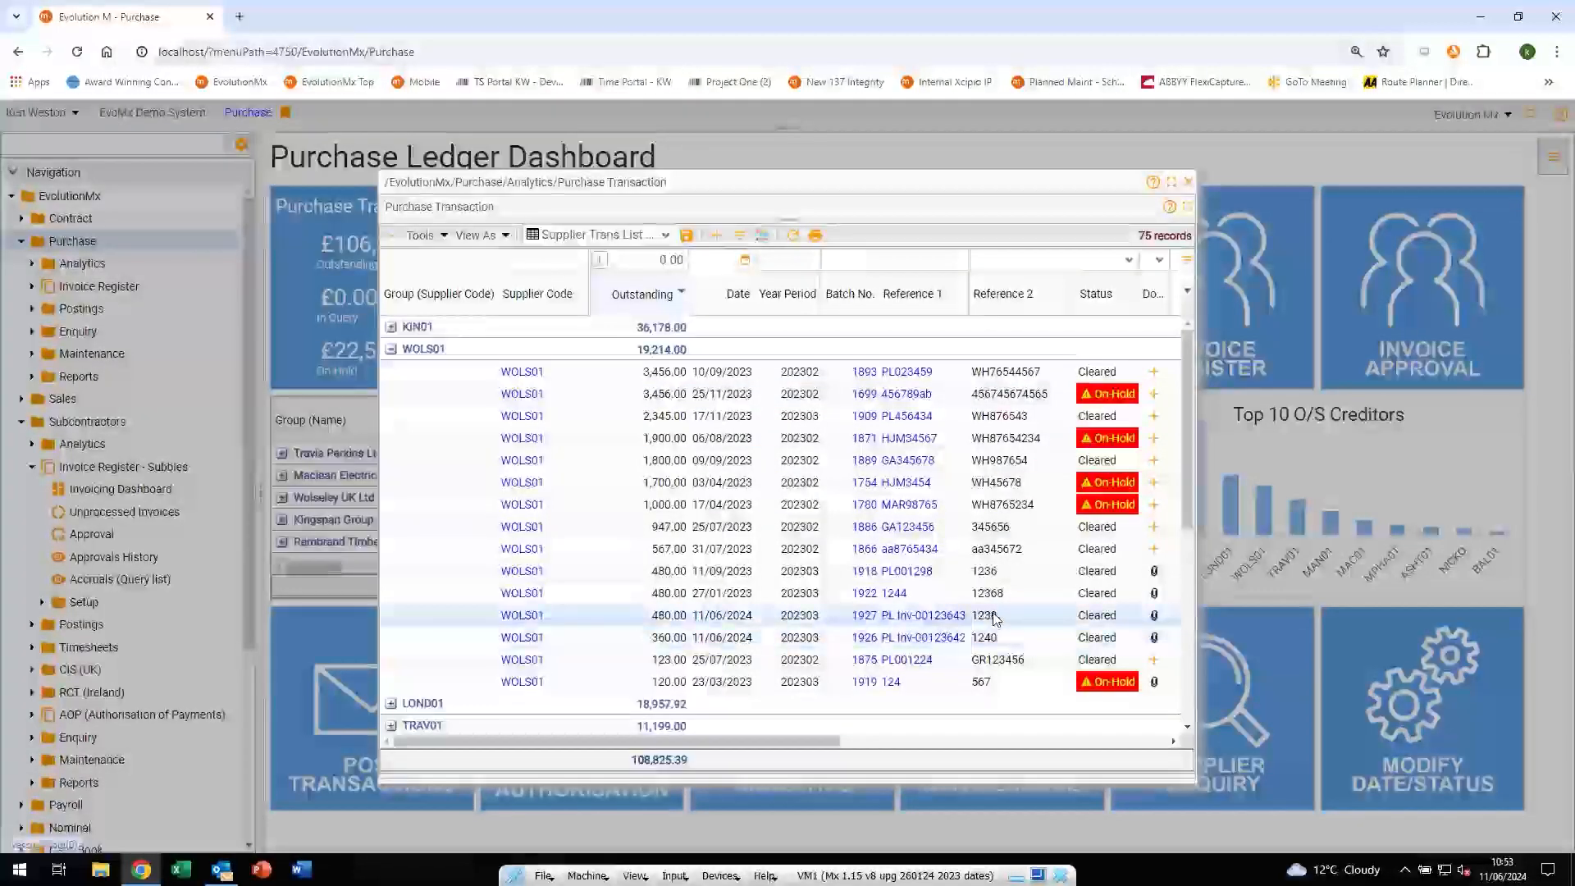
pyautogui.click(1155, 616)
pyautogui.moveTo(1408, 350); pyautogui.dragTo(1447, 551)
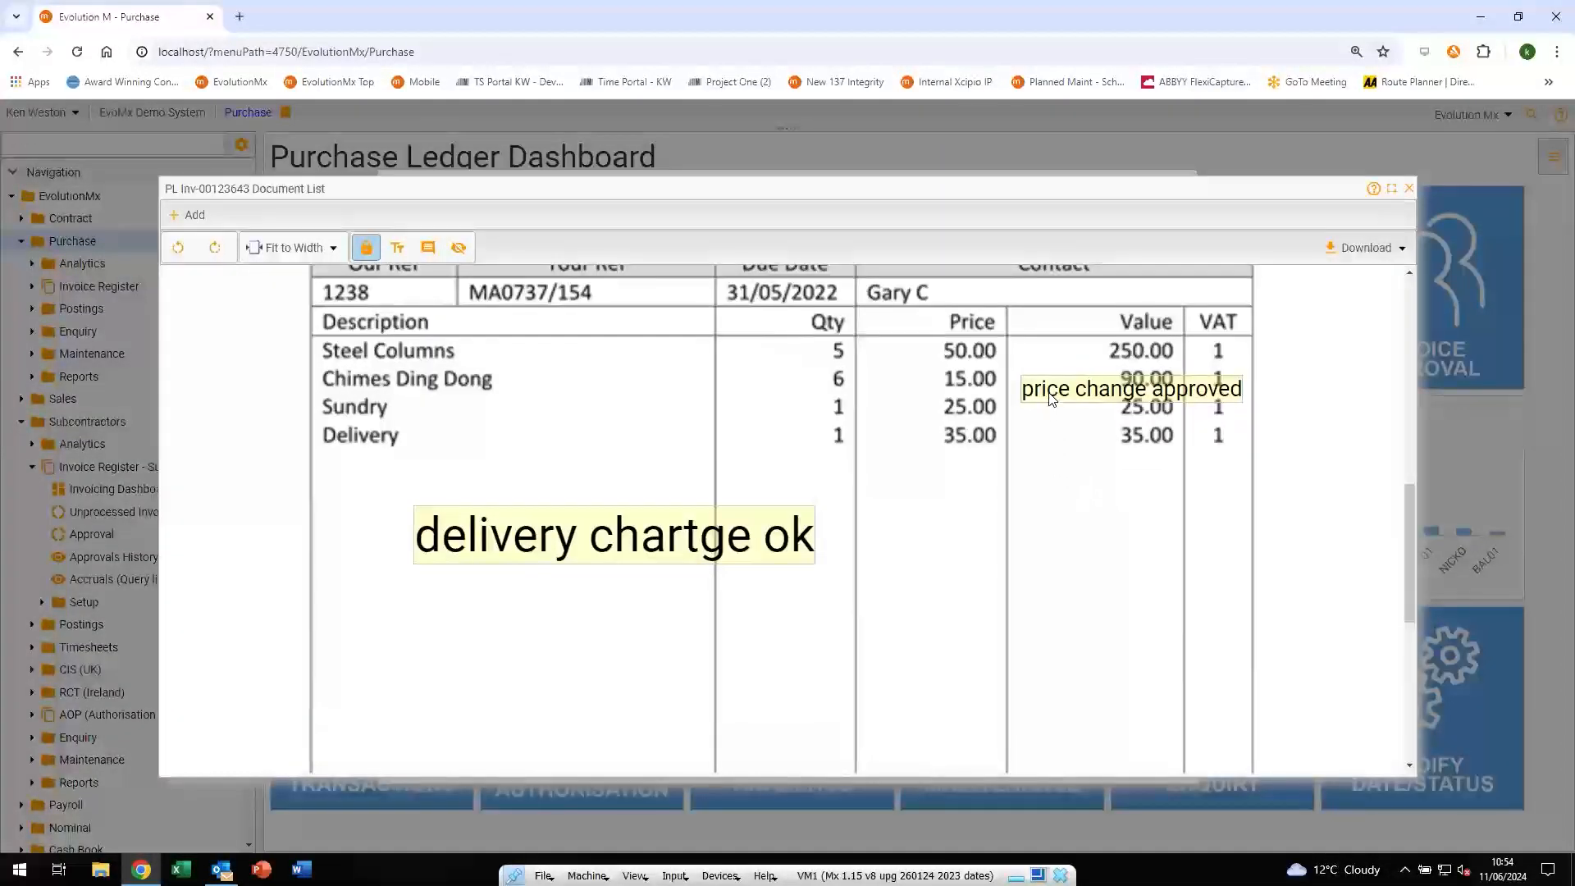
pyautogui.moveTo(1056, 391)
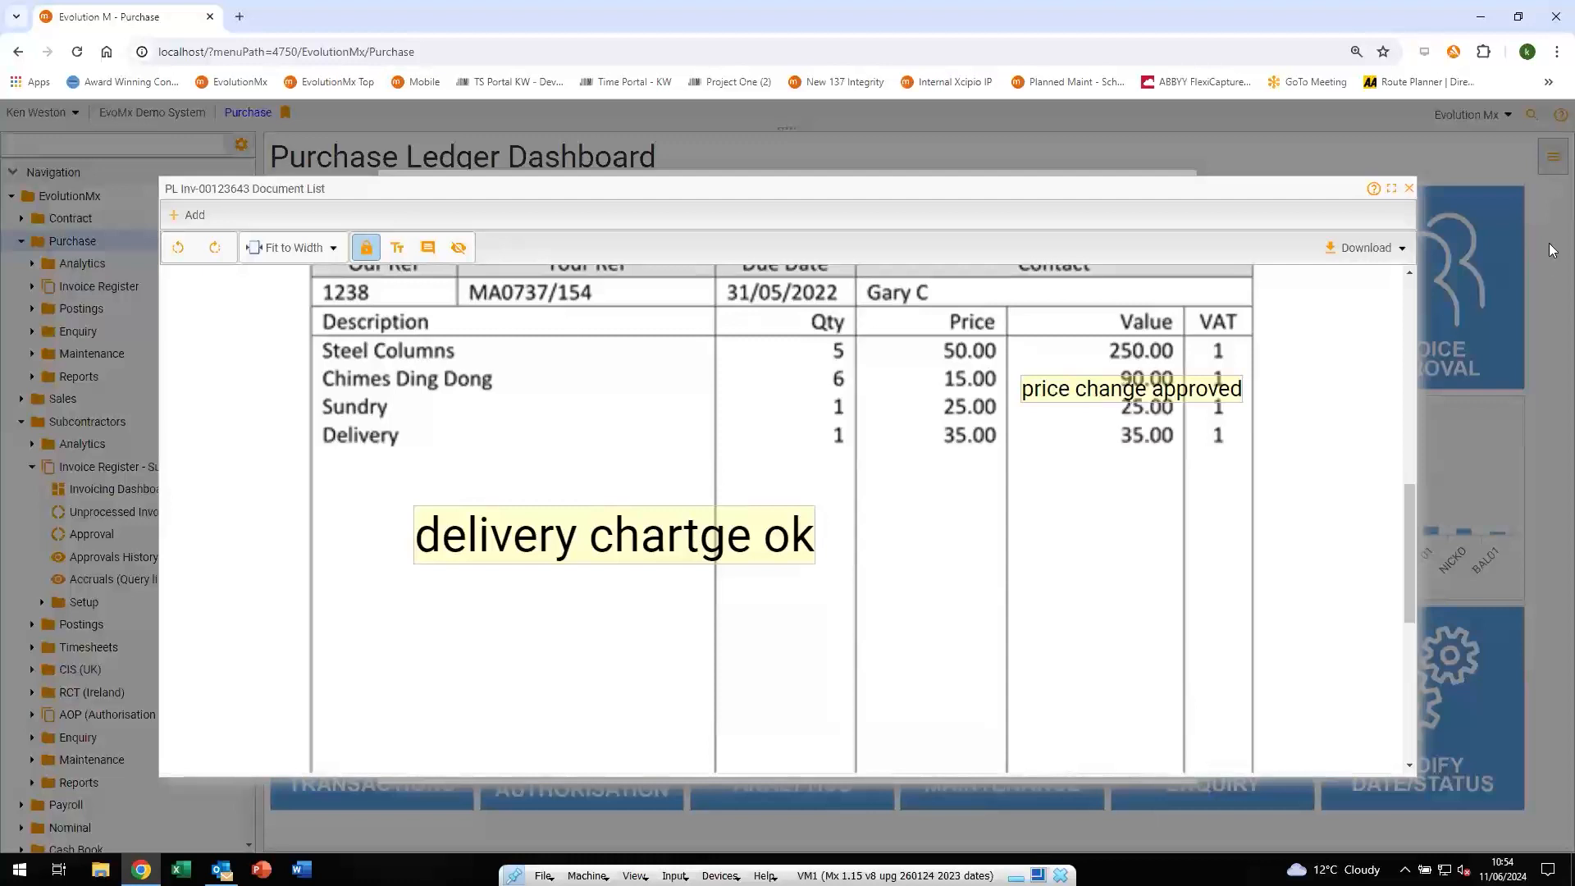
pyautogui.click(1406, 190)
pyautogui.click(1179, 185)
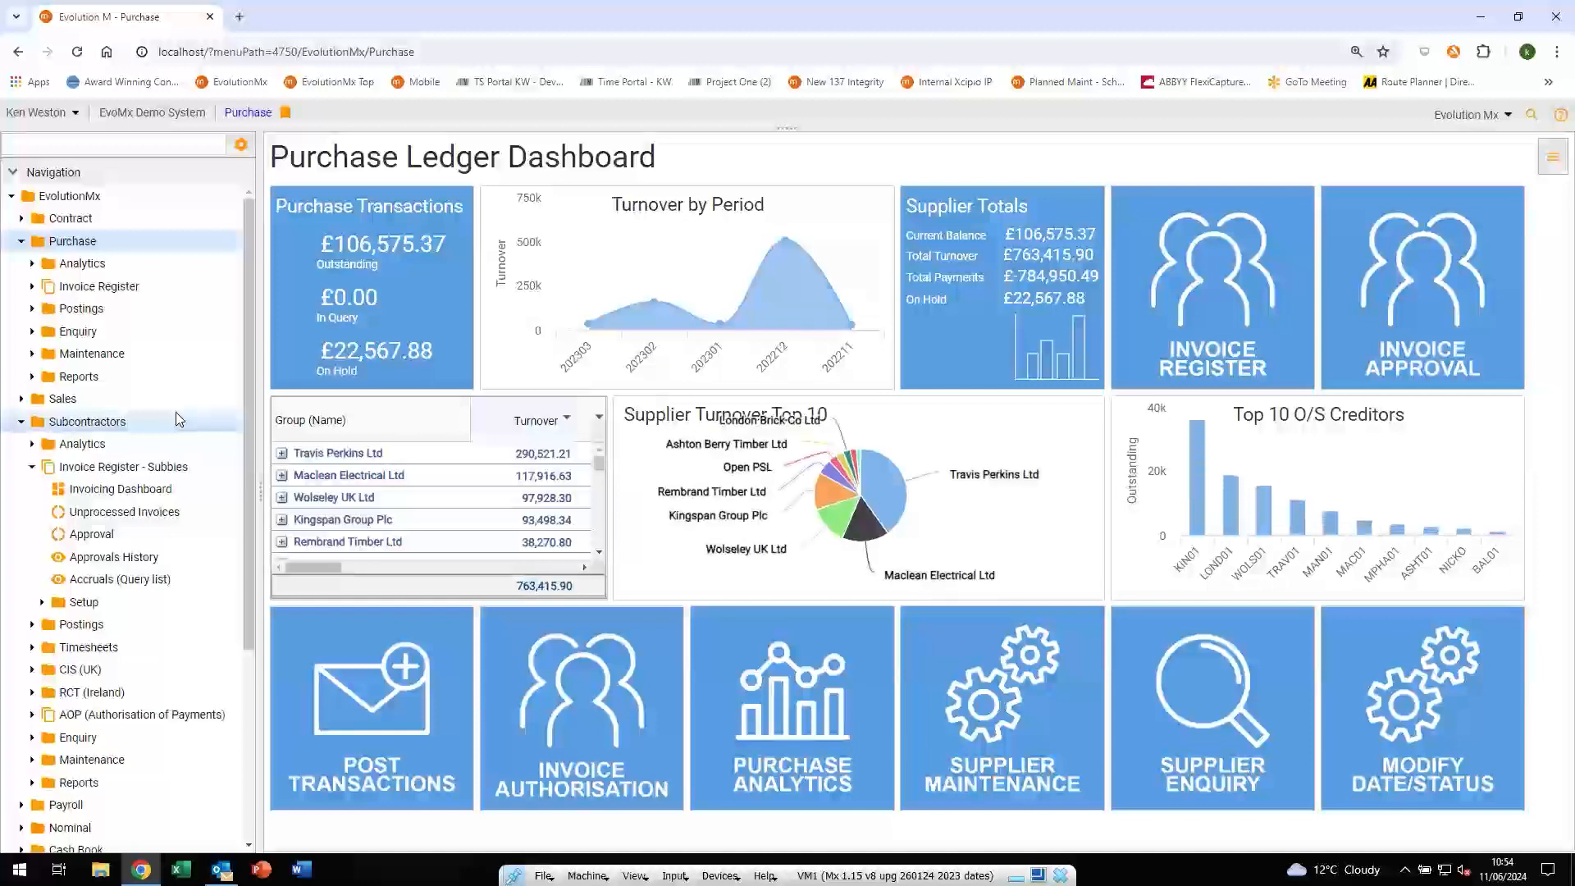
# Open the purchase Invoice Register's OCR Processing list and open item 19 from it
pyautogui.click(33, 469)
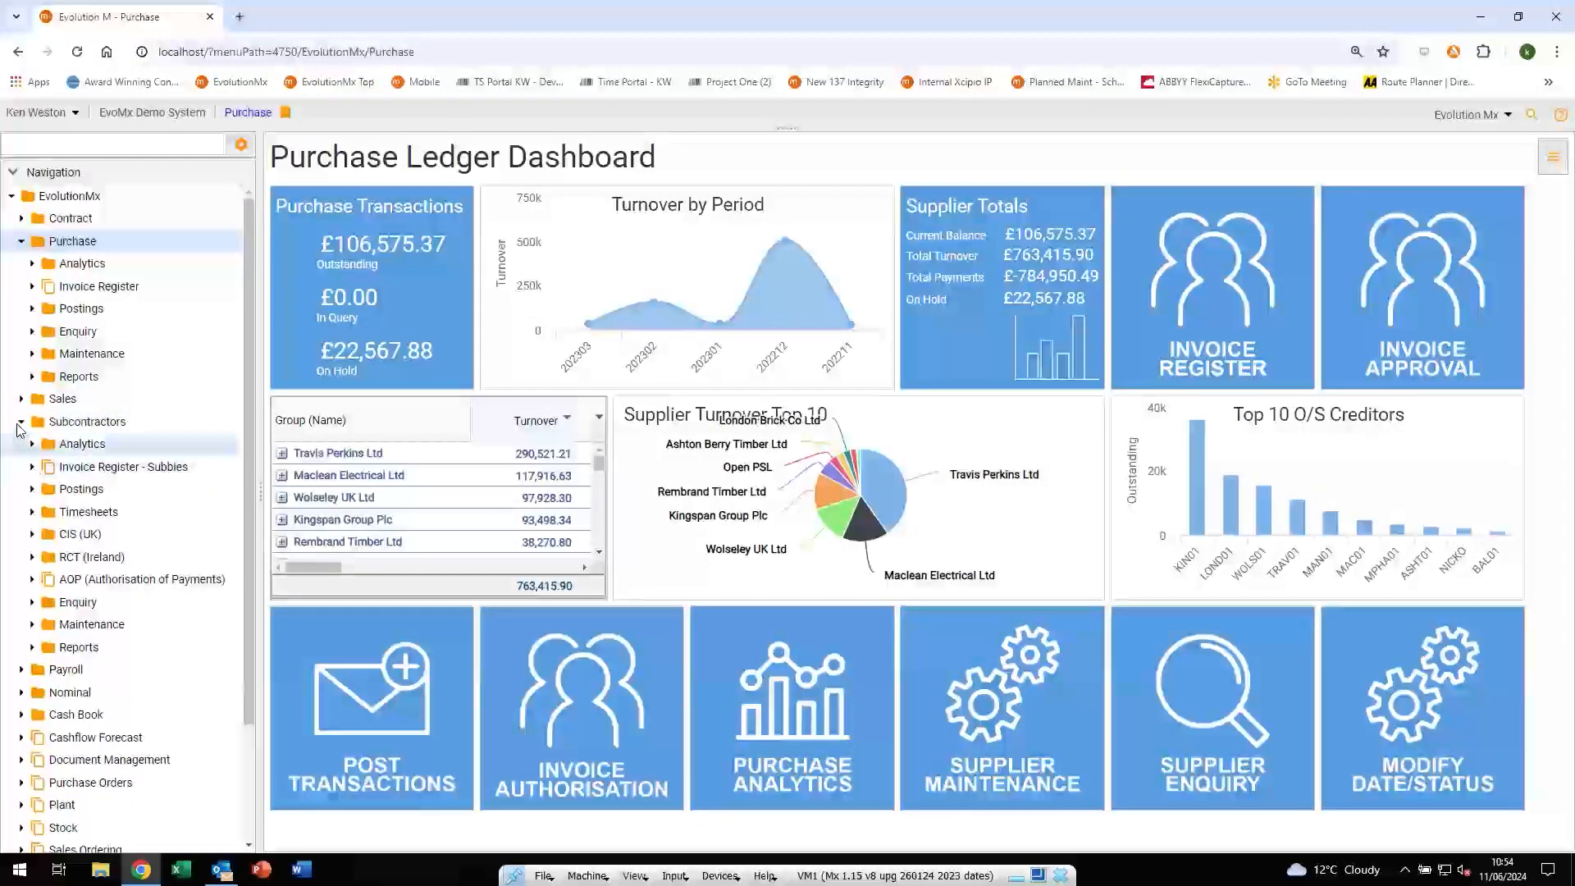
pyautogui.click(19, 423)
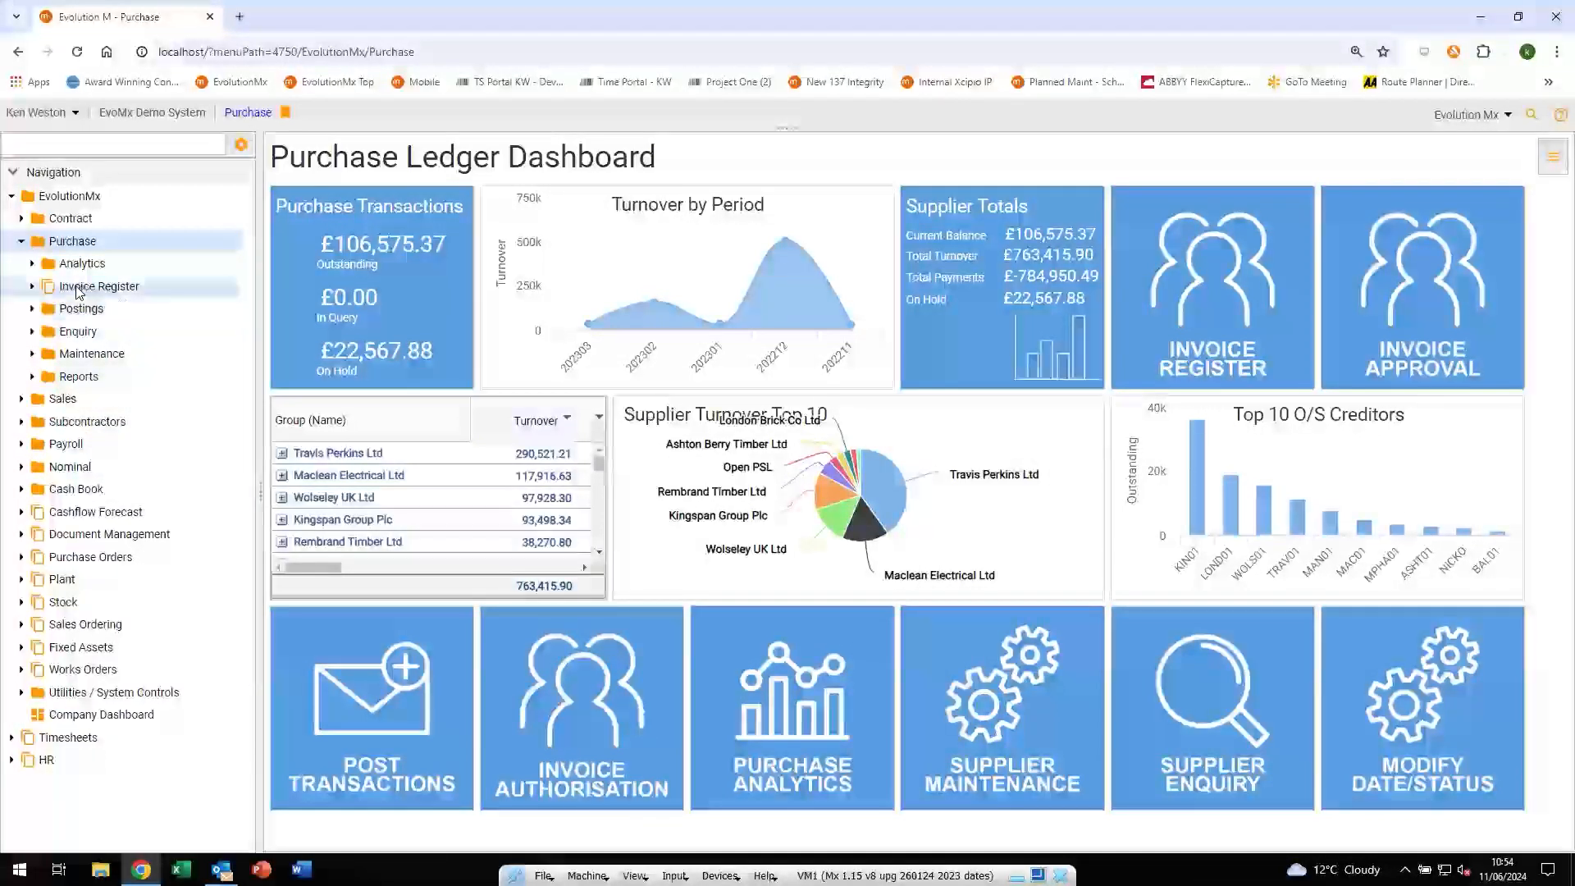
pyautogui.click(31, 287)
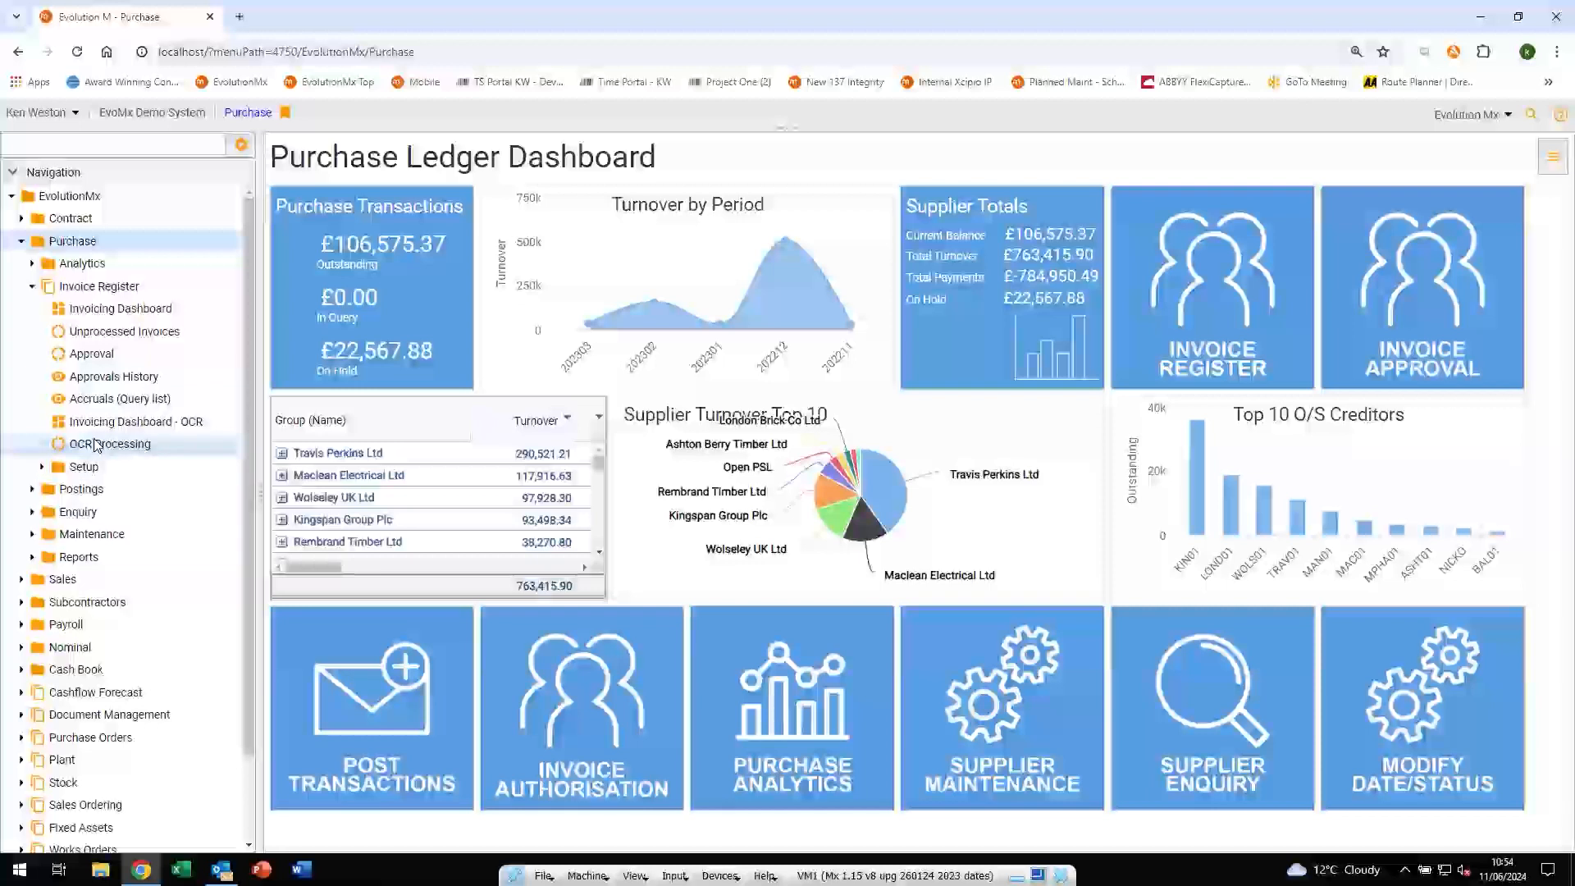
pyautogui.click(97, 443)
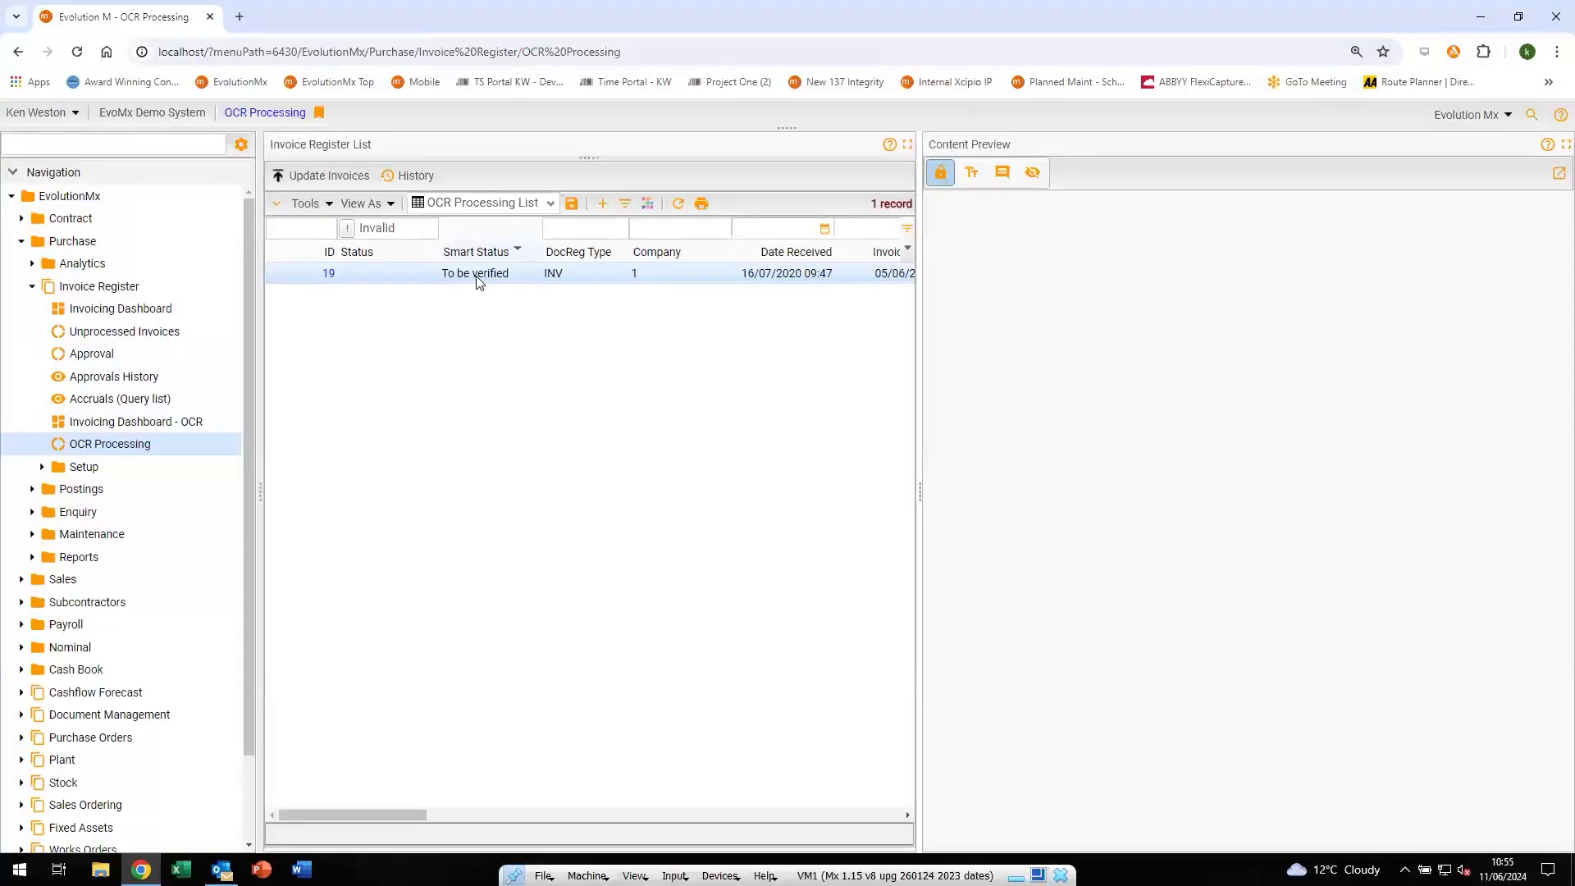
pyautogui.click(481, 280)
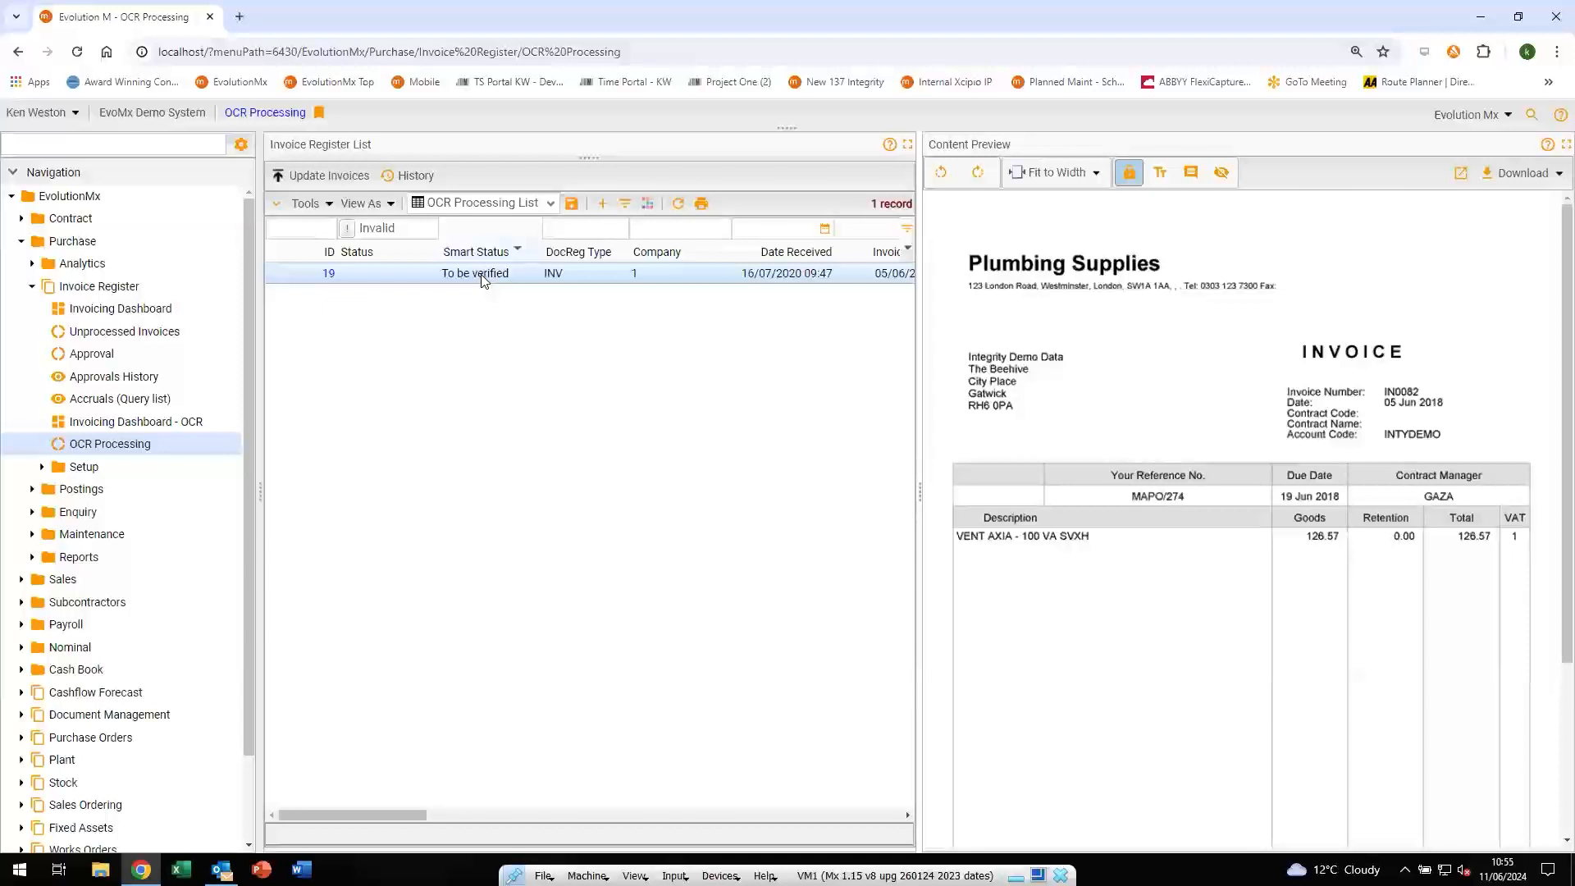
pyautogui.click(330, 275)
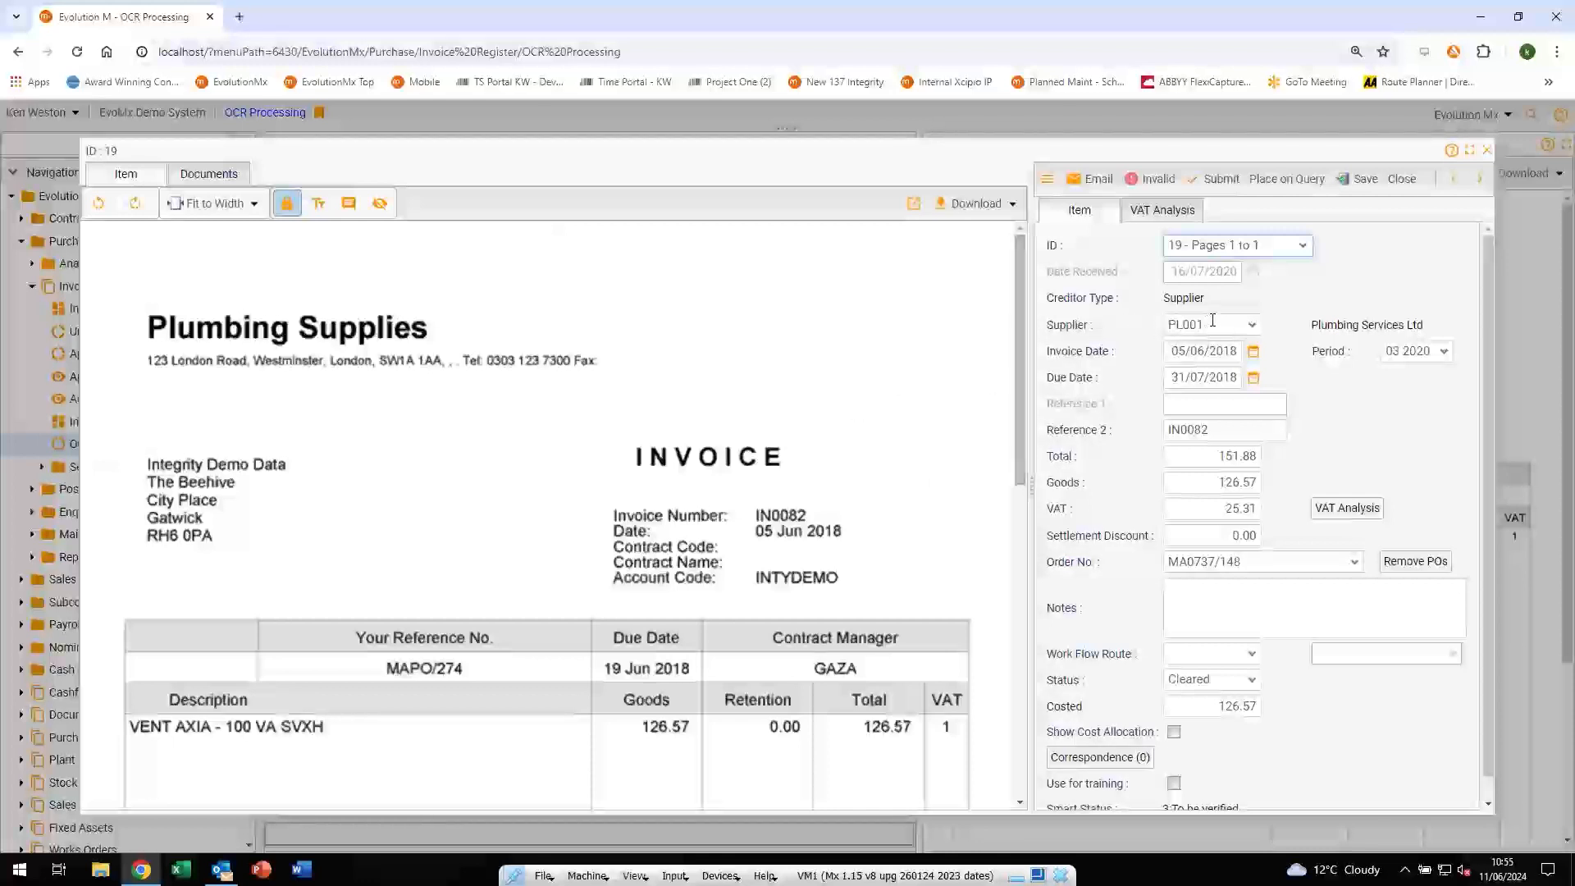
# Compare item 19's supplier and invoice date with the VAT number and date on the scanned invoice
pyautogui.moveTo(1214, 322); pyautogui.dragTo(1155, 329)
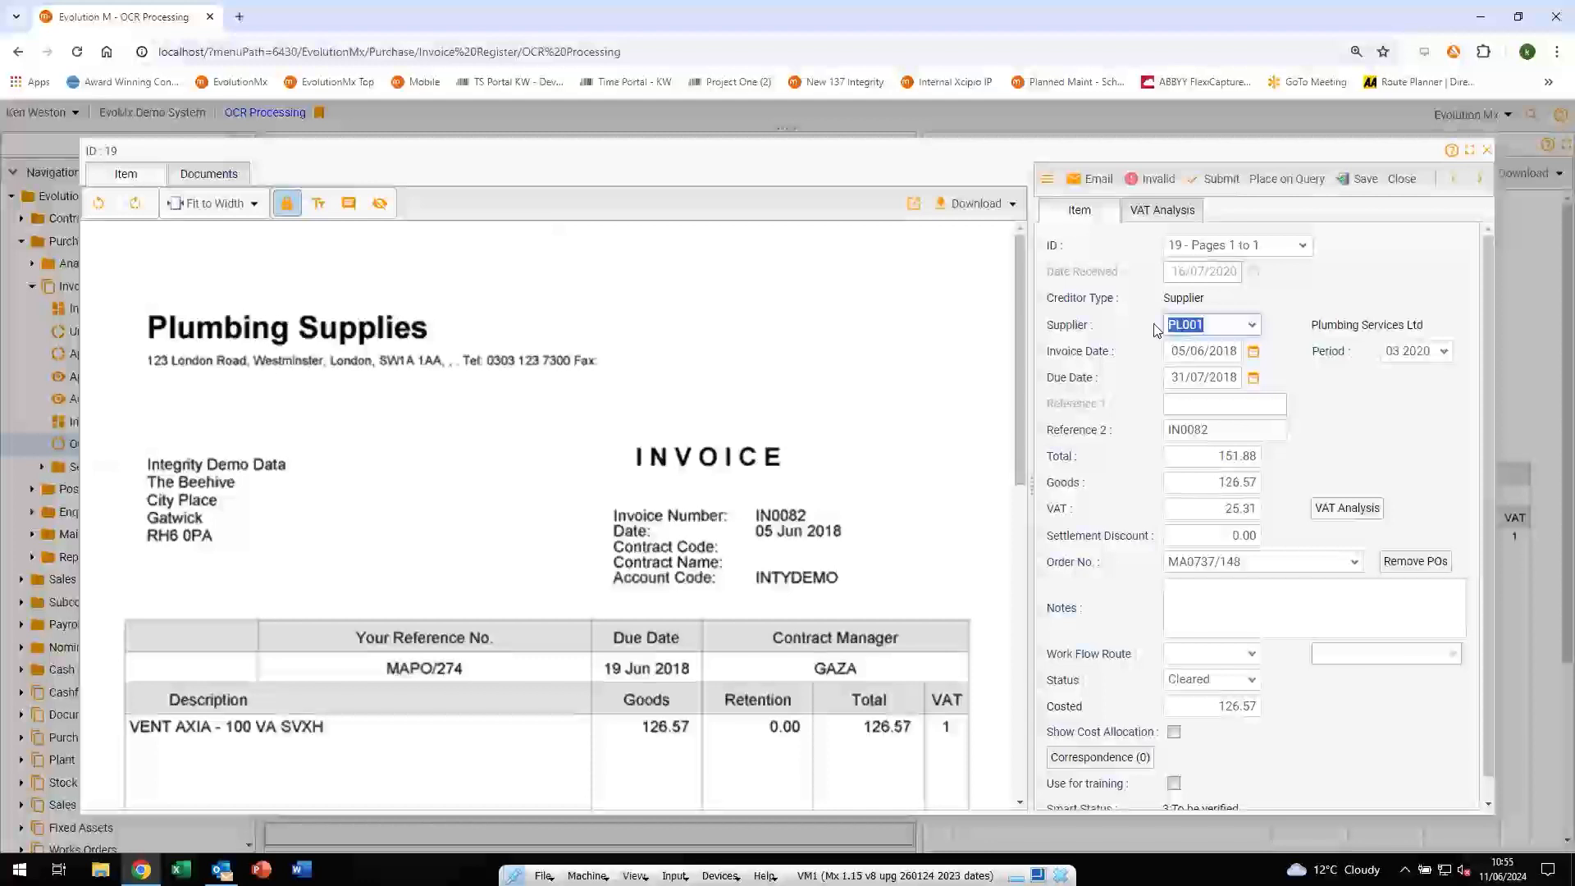
pyautogui.moveTo(1017, 302); pyautogui.dragTo(1016, 636)
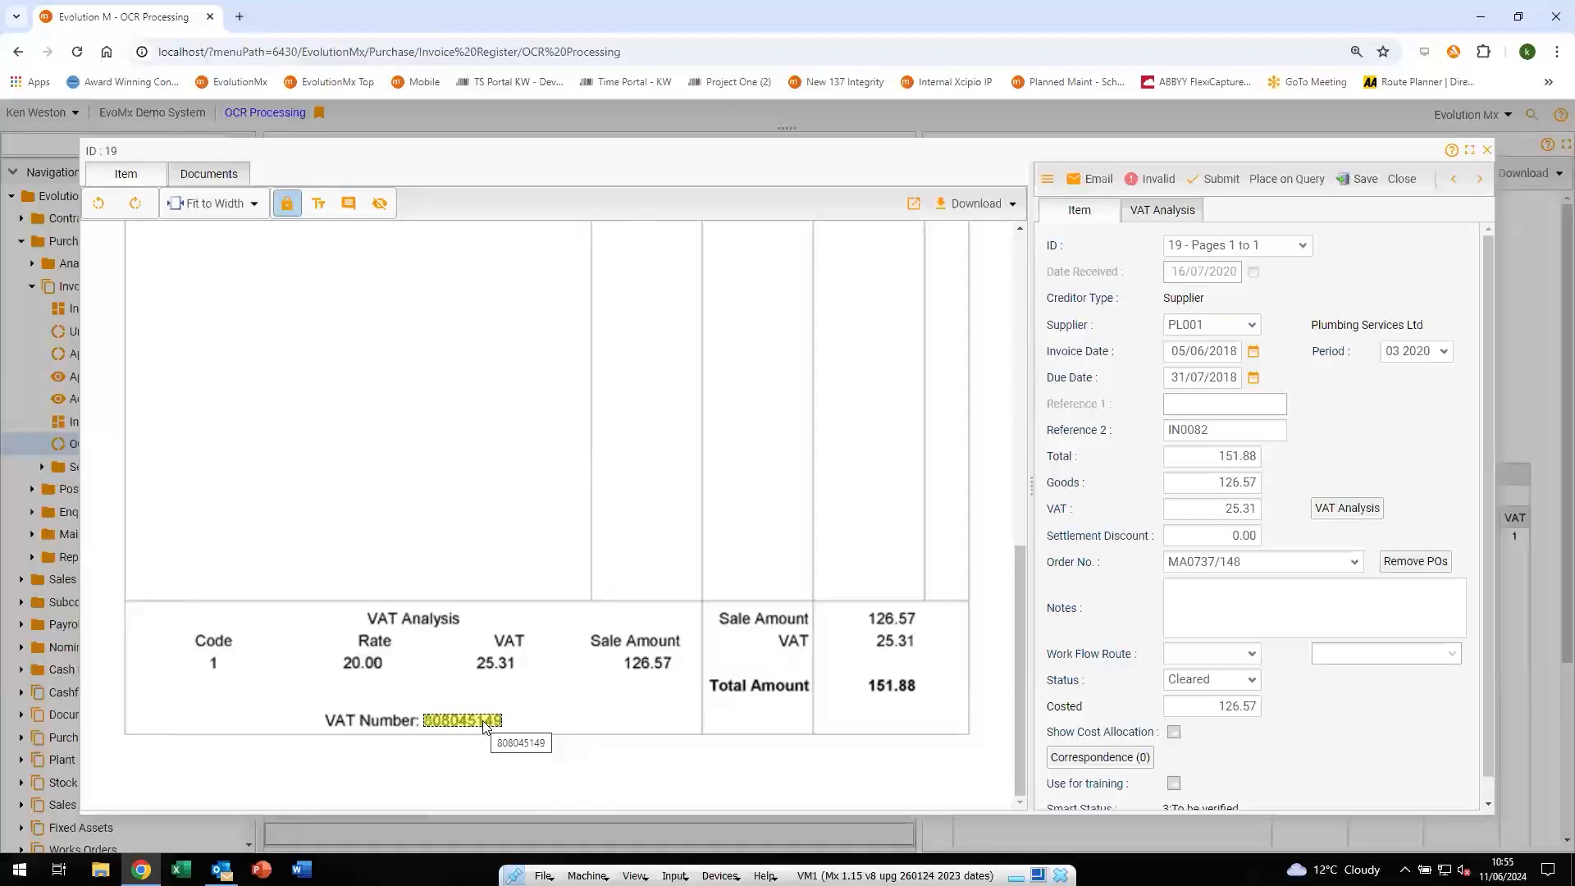
pyautogui.doubleClick(1218, 325)
pyautogui.click(1172, 353)
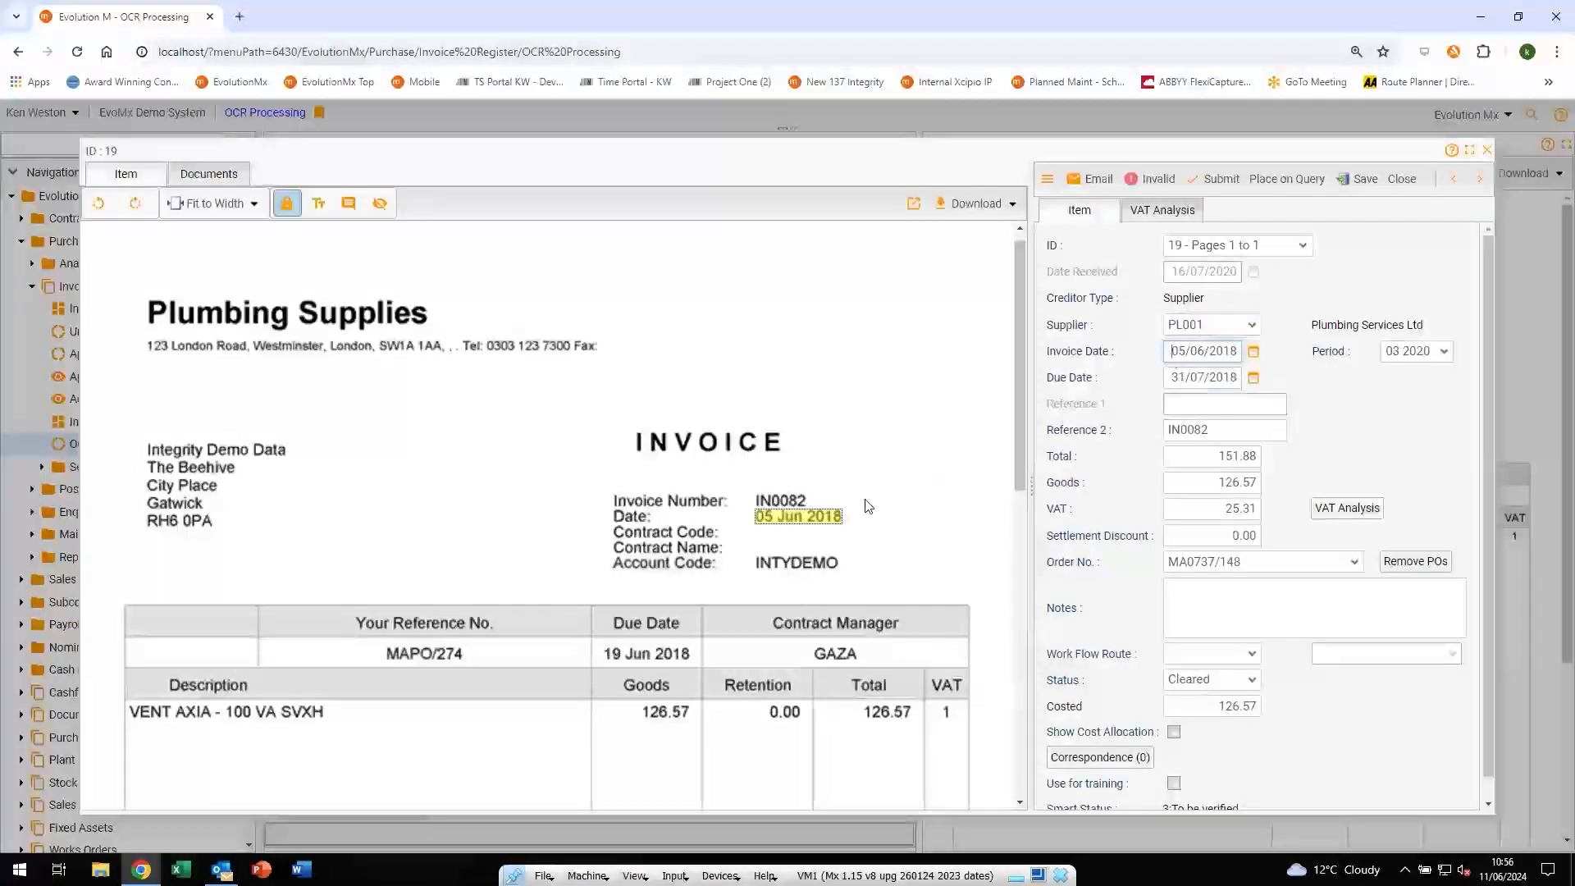
pyautogui.moveTo(816, 521)
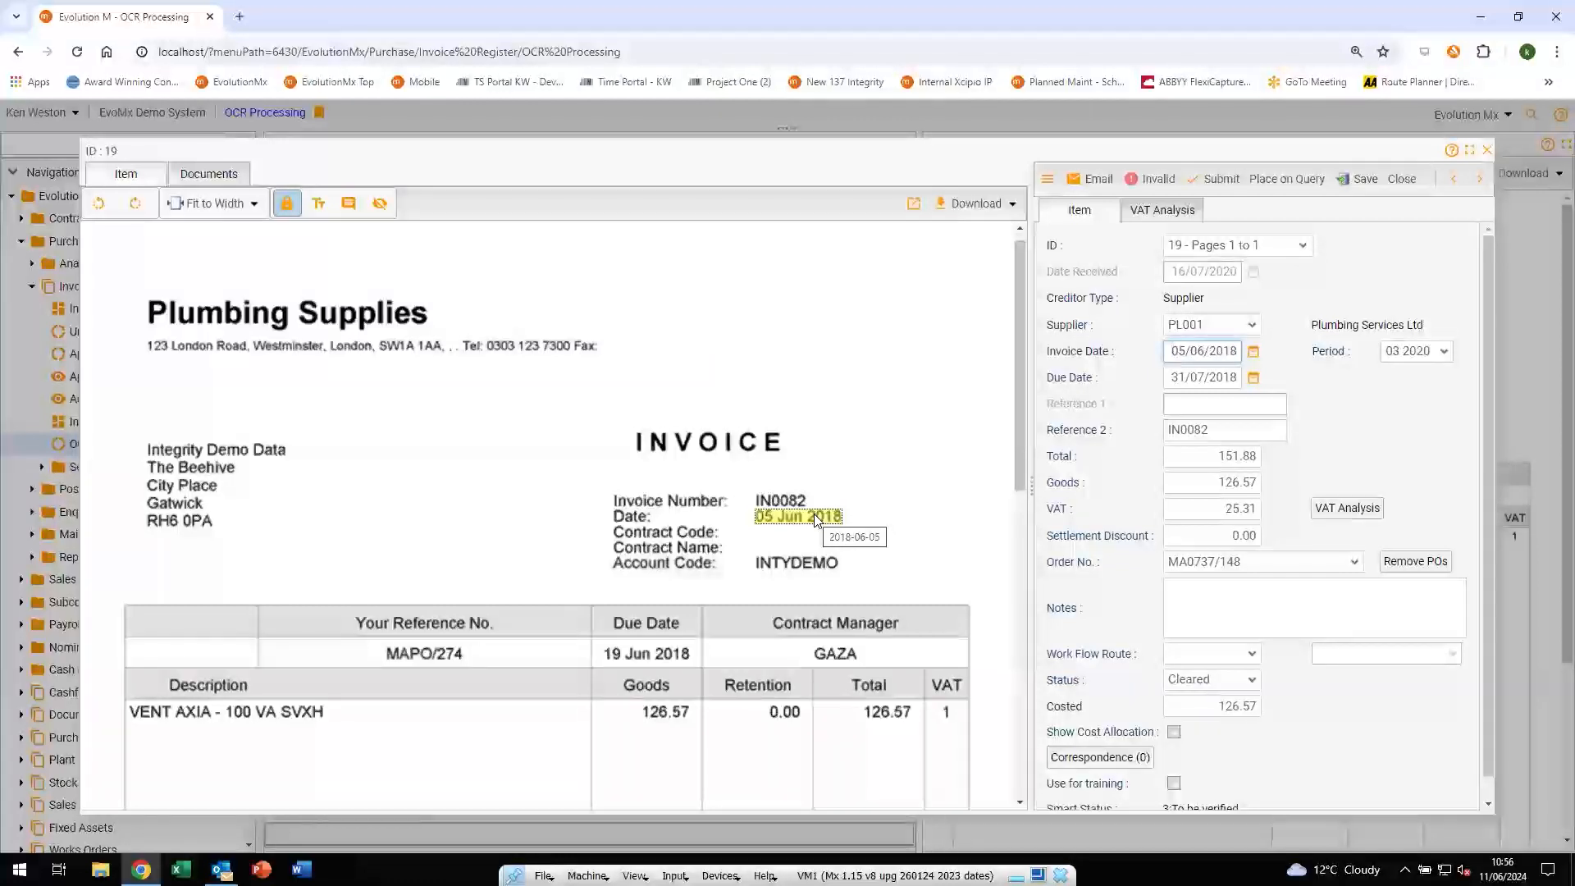
# Capture INTYDEMO from the scanned invoice as Reference 2, and restore the reference to invoice number IN0082
pyautogui.click(1216, 431)
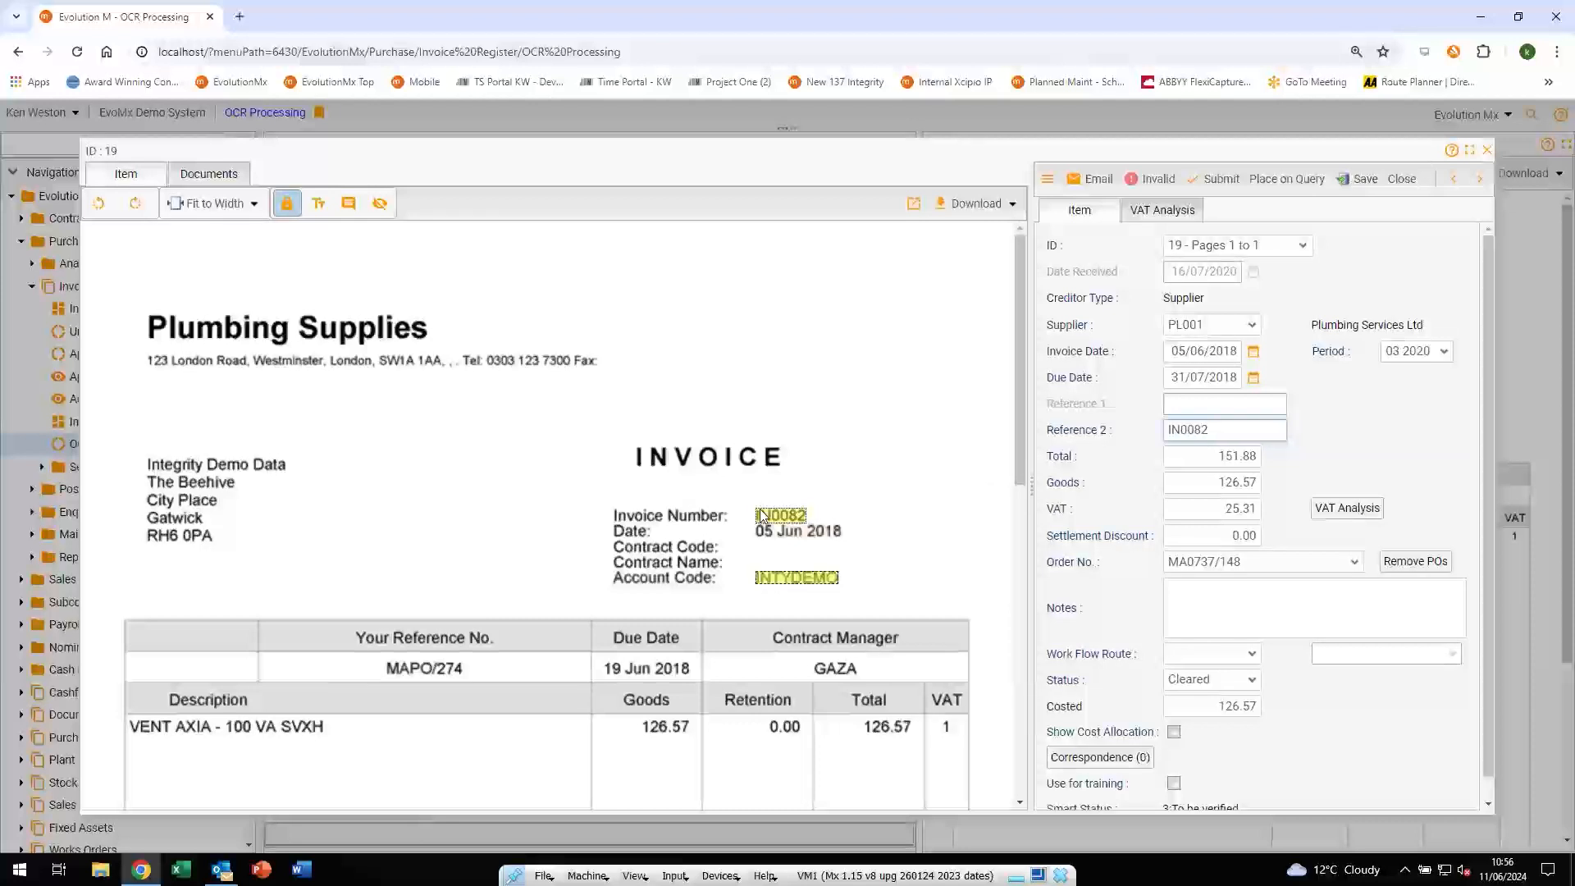
pyautogui.click(763, 577)
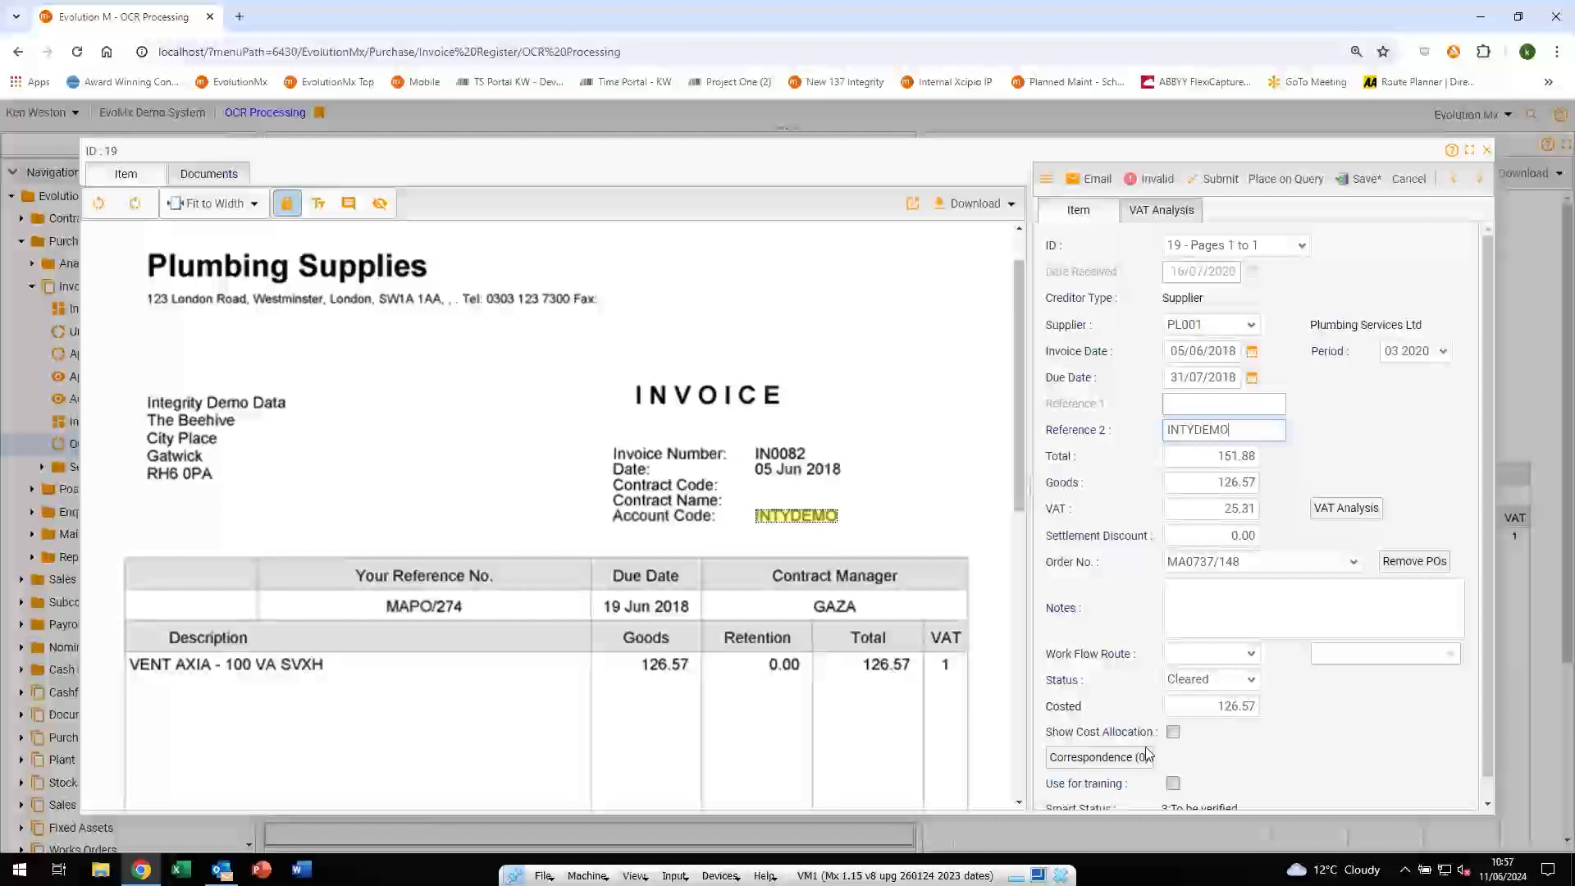
pyautogui.click(783, 455)
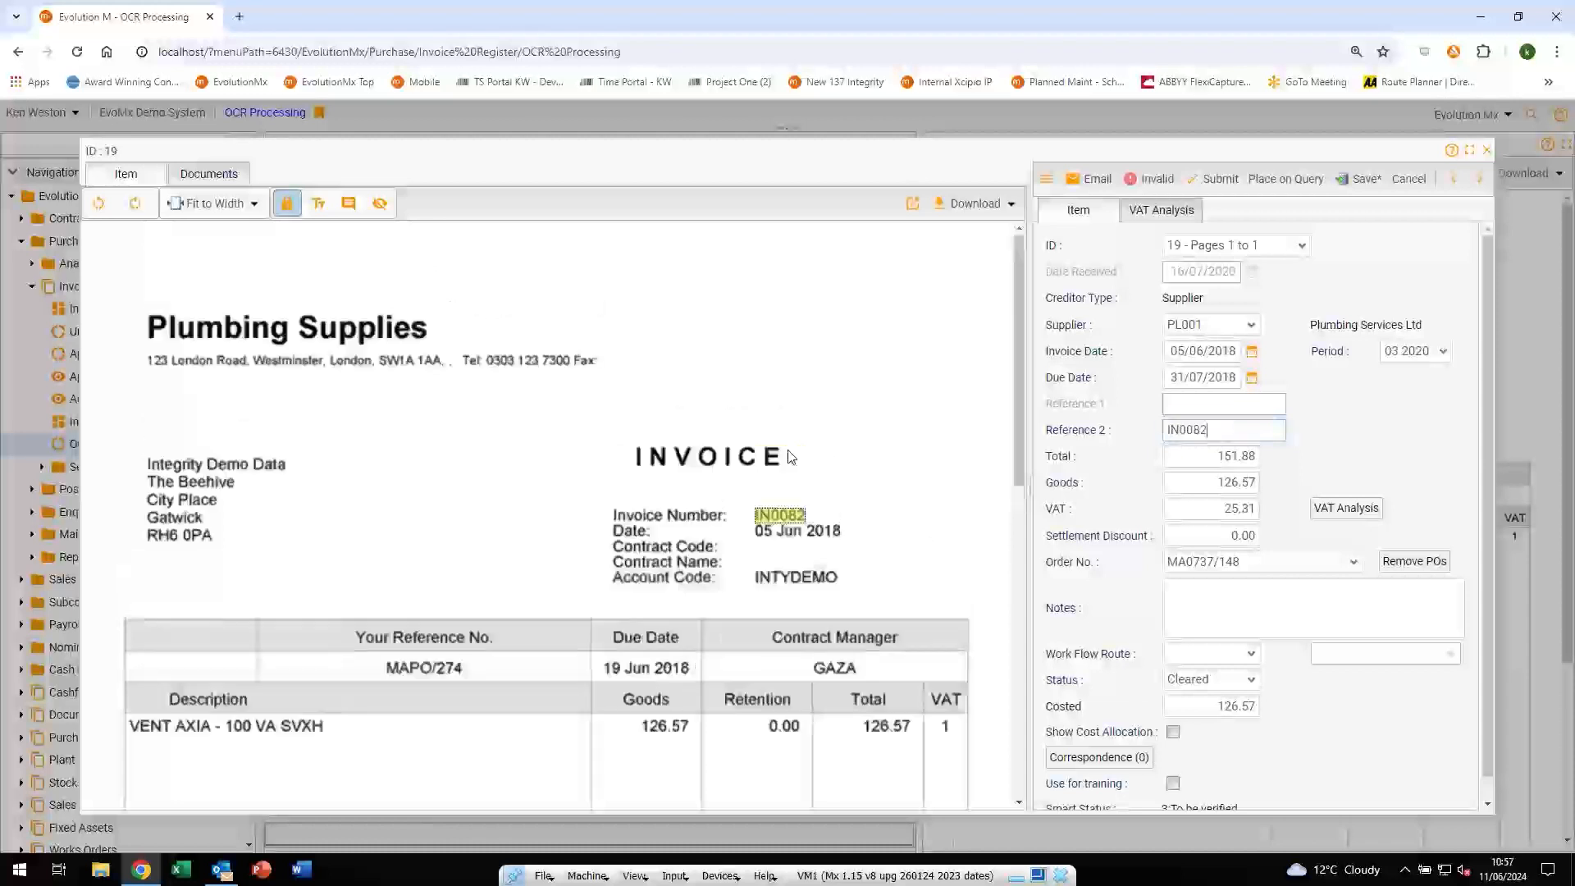
# Compare item 19's Total, Goods and VAT amounts with their source figures on the scanned invoice
pyautogui.click(1194, 454)
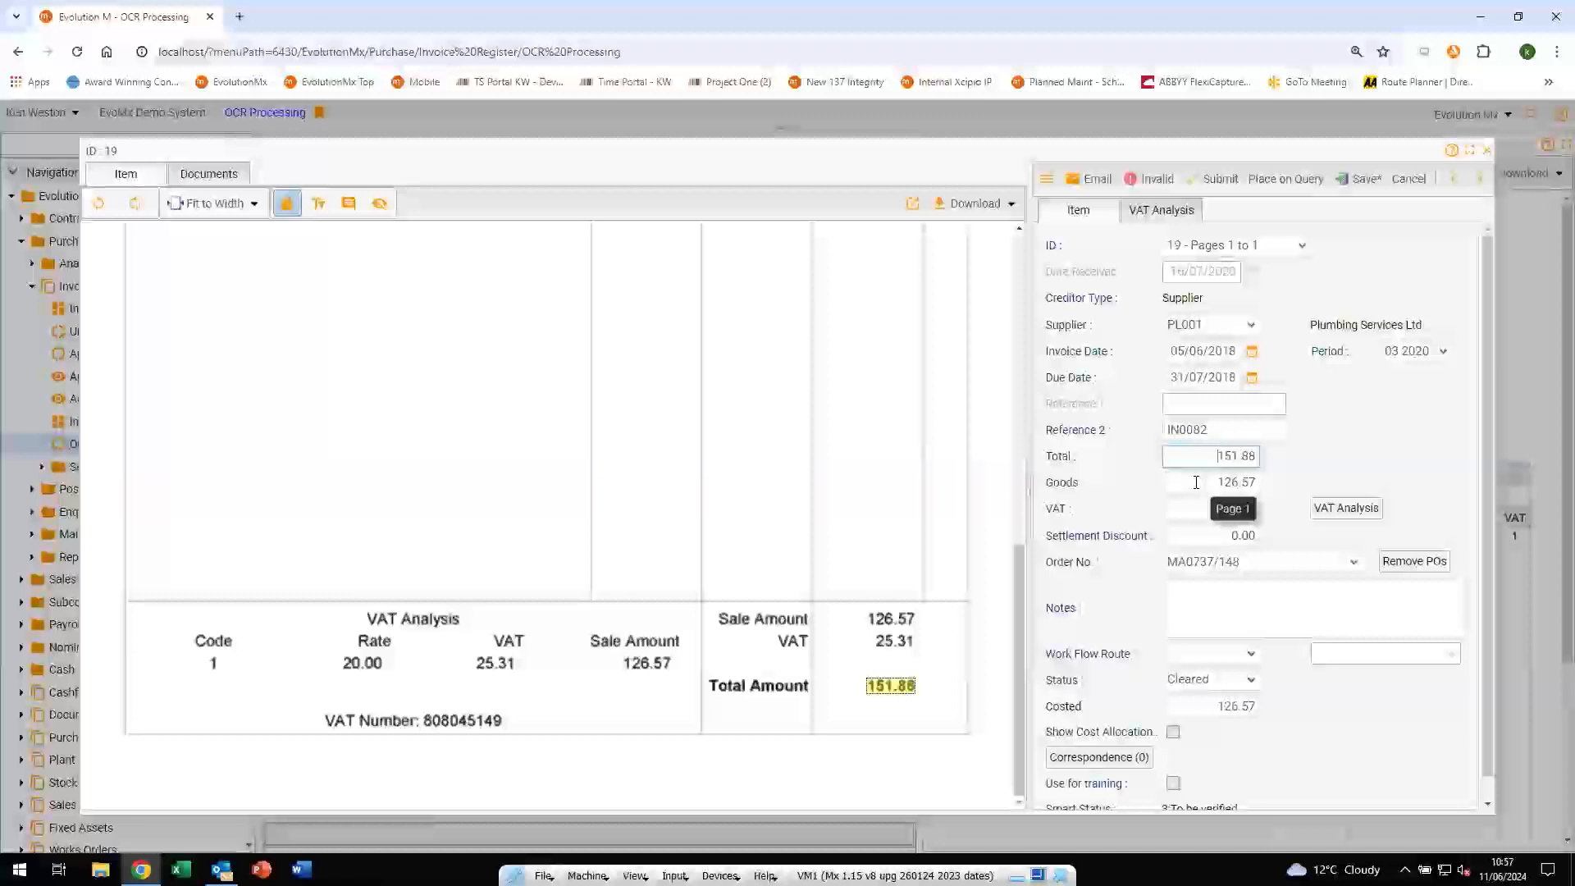
pyautogui.click(1197, 482)
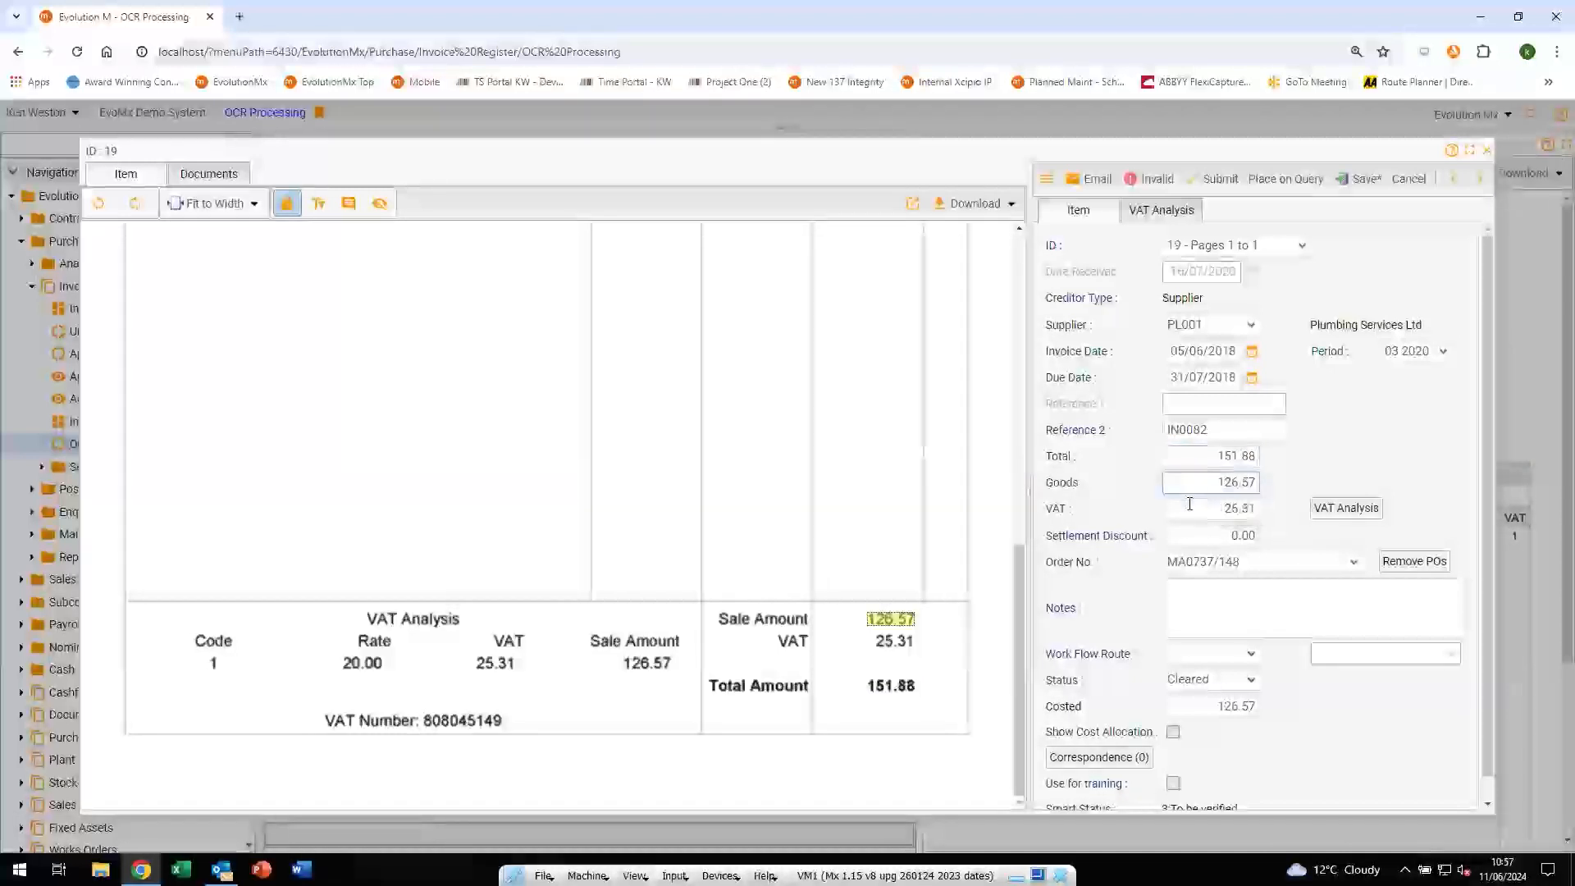
pyautogui.click(1190, 504)
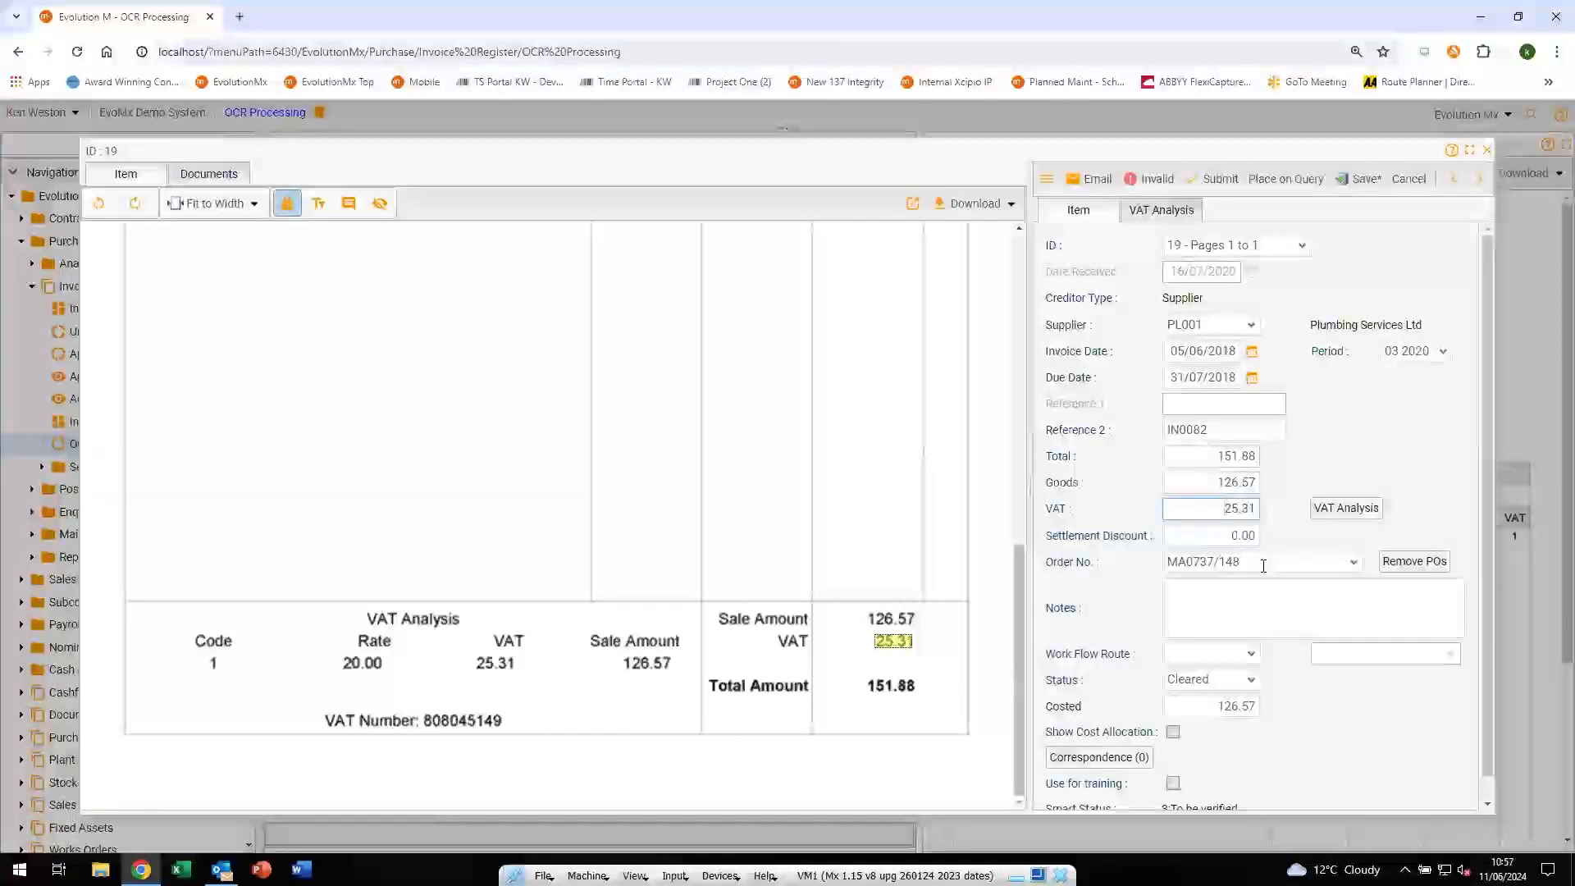
# Show item 19's cost allocation with the matched Sundry Items order line, and submit the invoice
pyautogui.moveTo(1489, 459); pyautogui.dragTo(1488, 497)
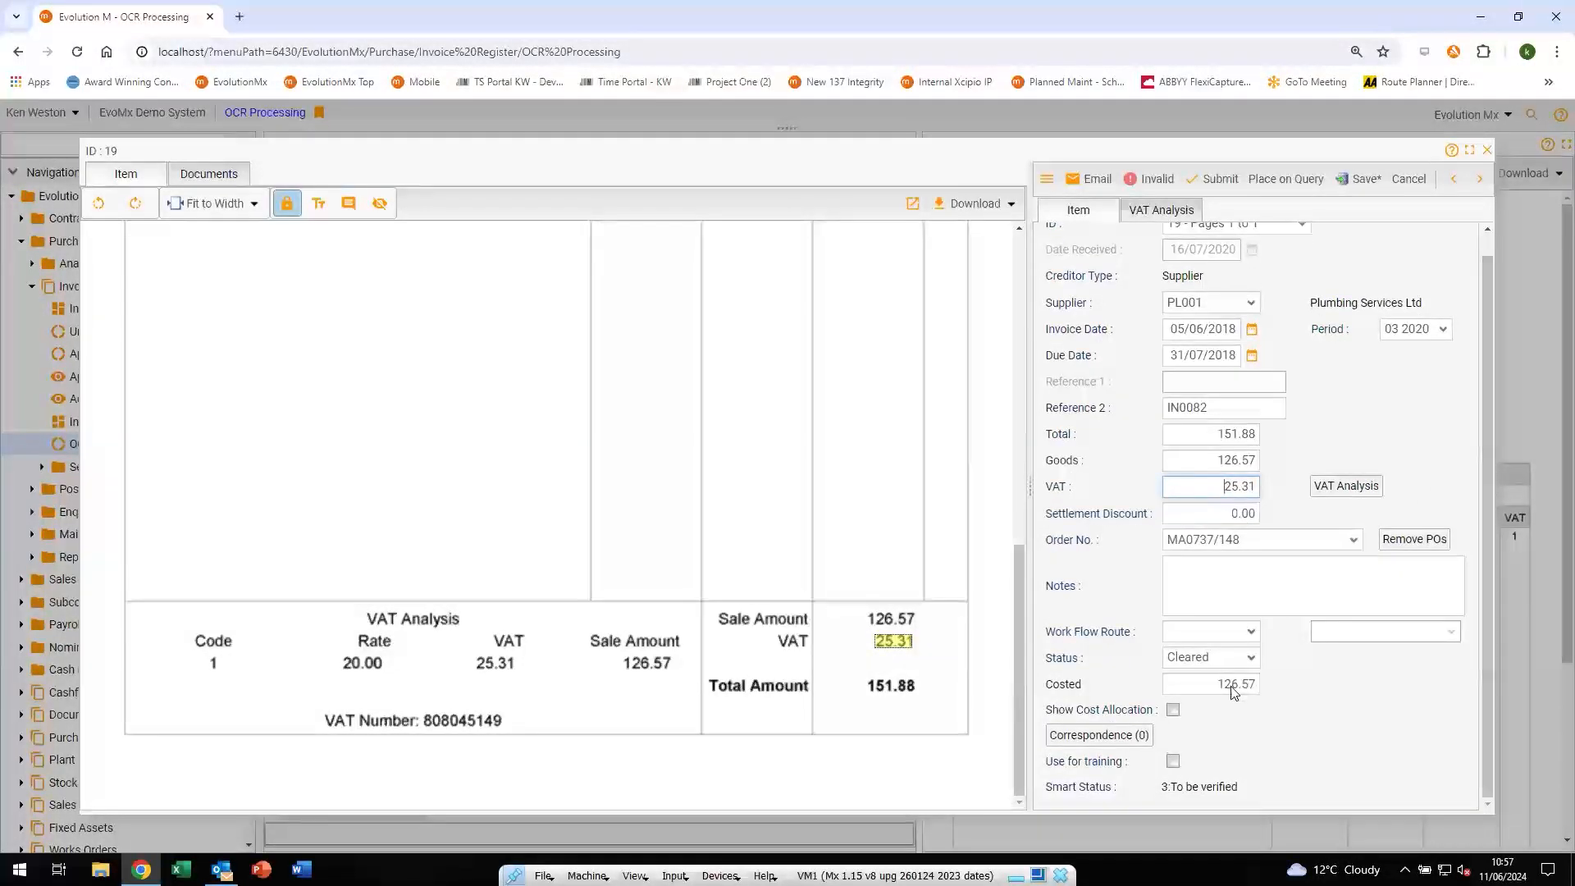
pyautogui.click(1174, 711)
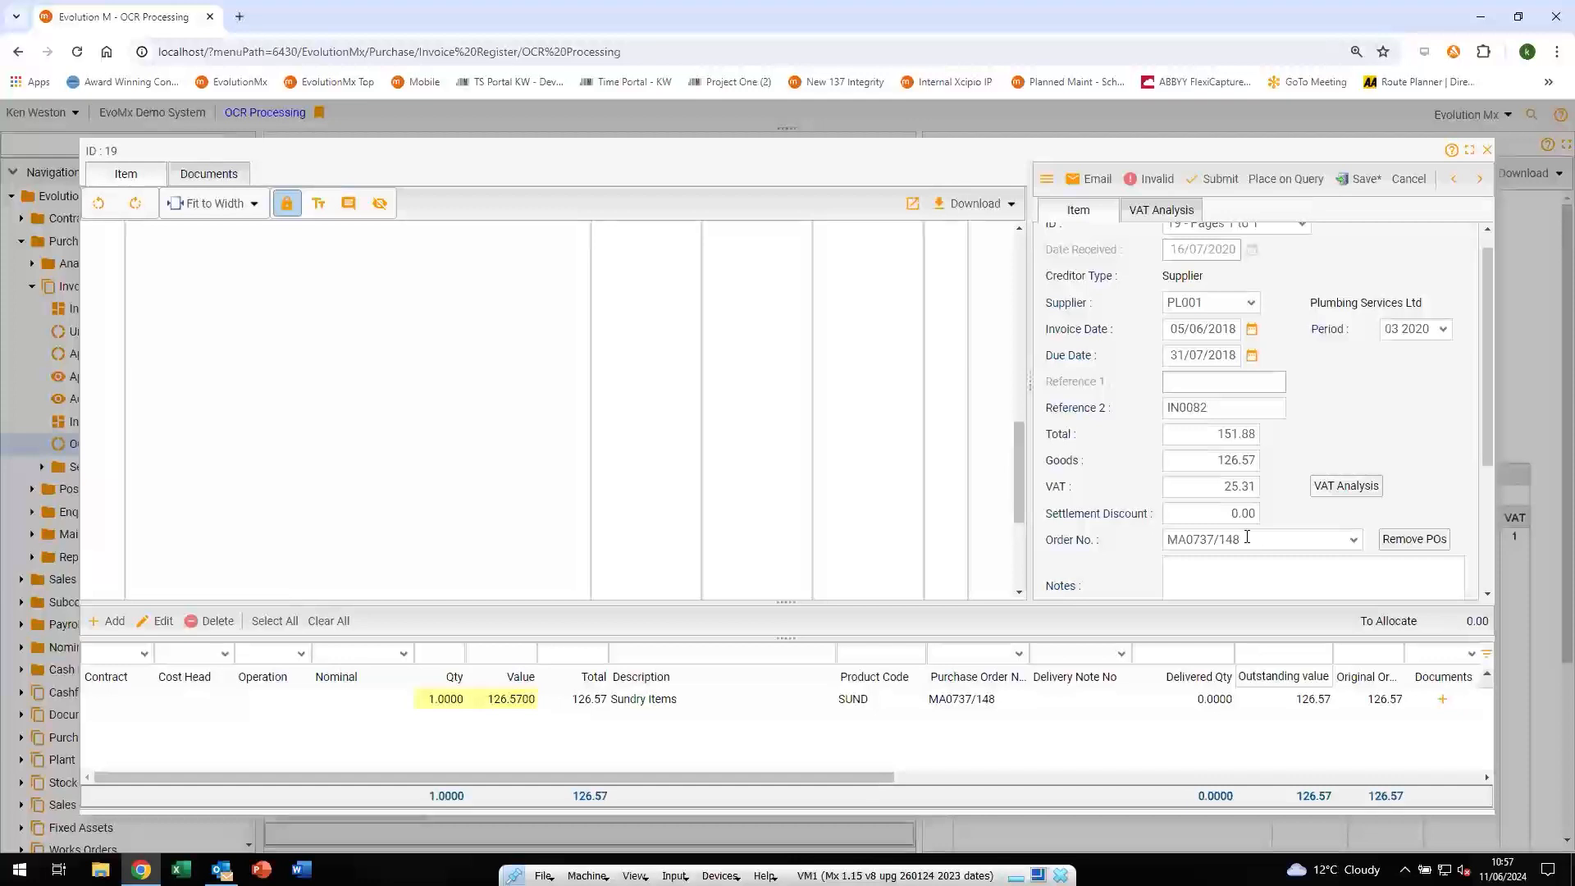
pyautogui.click(666, 699)
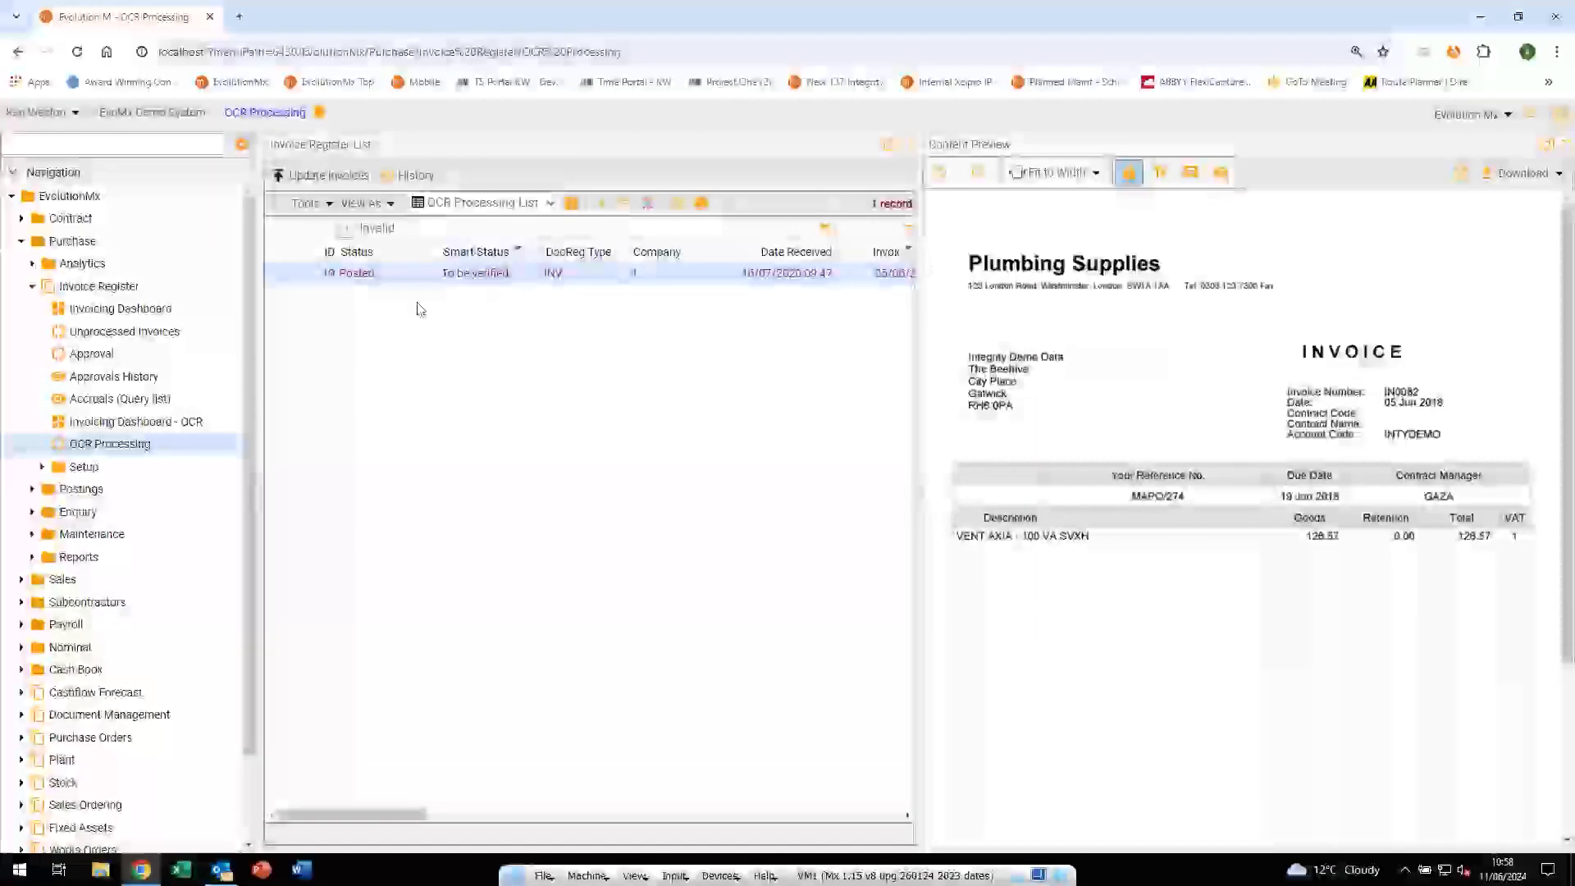
# Open the Purchase Invoicing Dashboard from the purchase Invoice Register
pyautogui.click(144, 311)
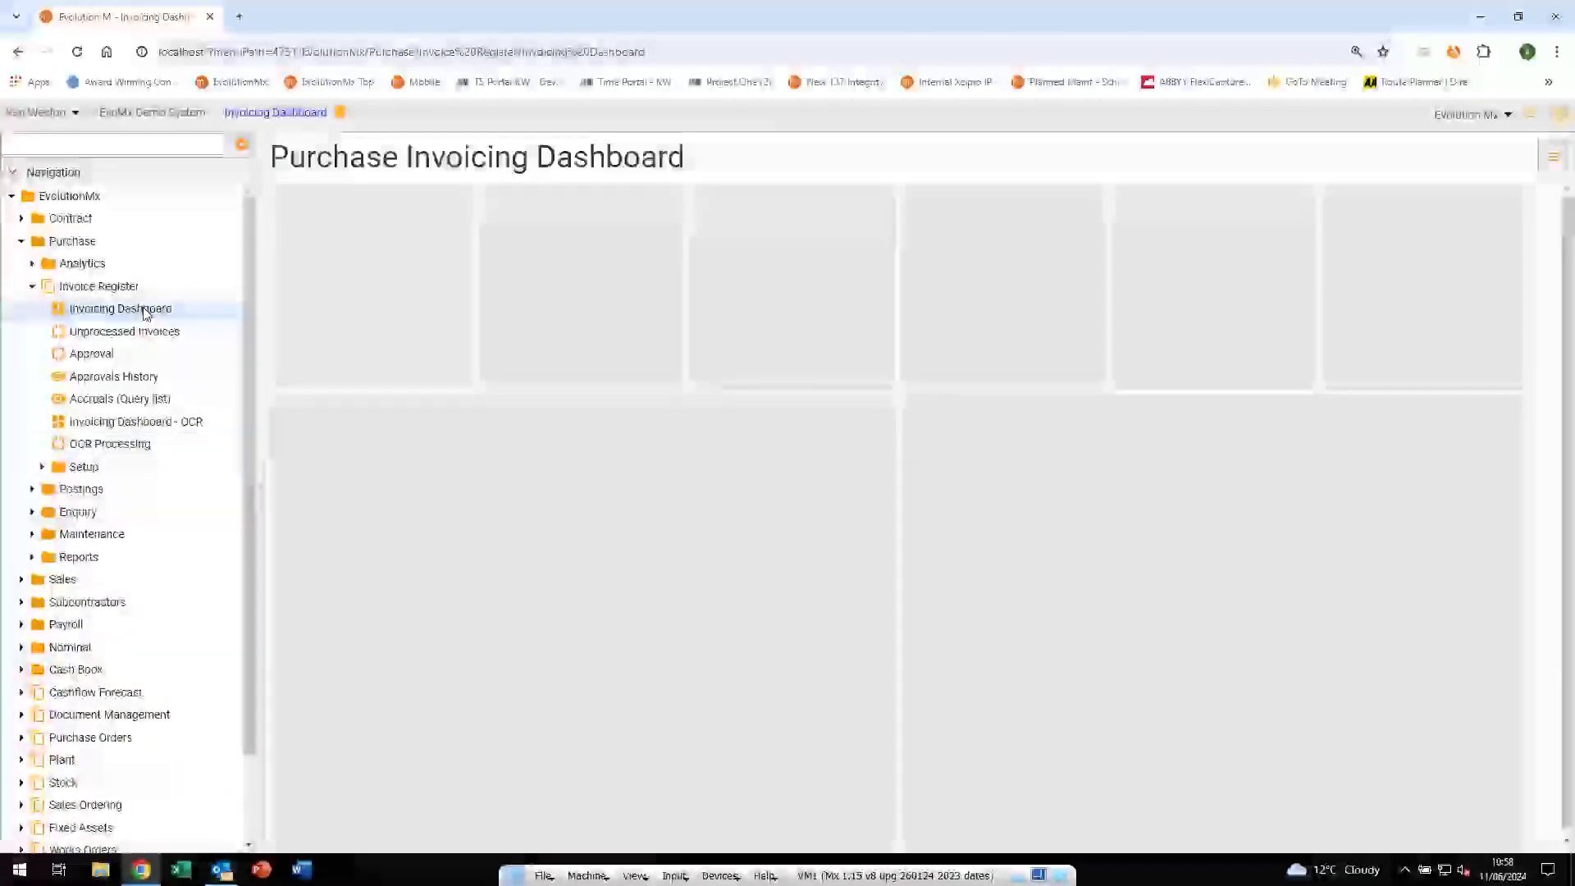